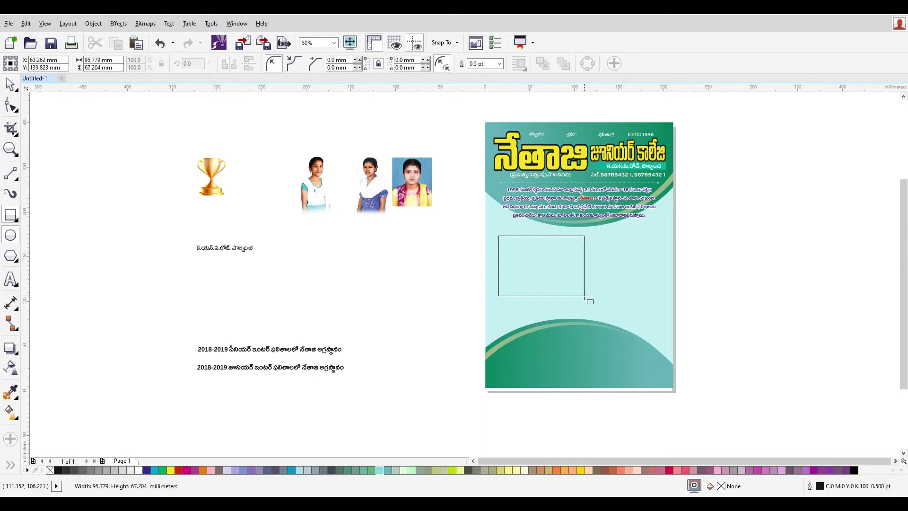
- Give the rectangle a green C100 Y100 fill and a yellow outline from the palette
scroll(614, 284, up, 2)
scroll(549, 305, up, 2)
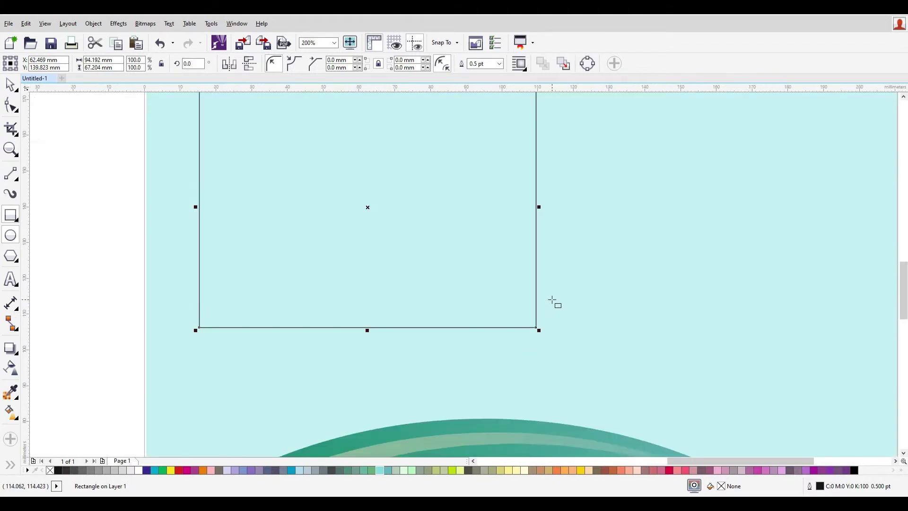
scroll(521, 260, down, 2)
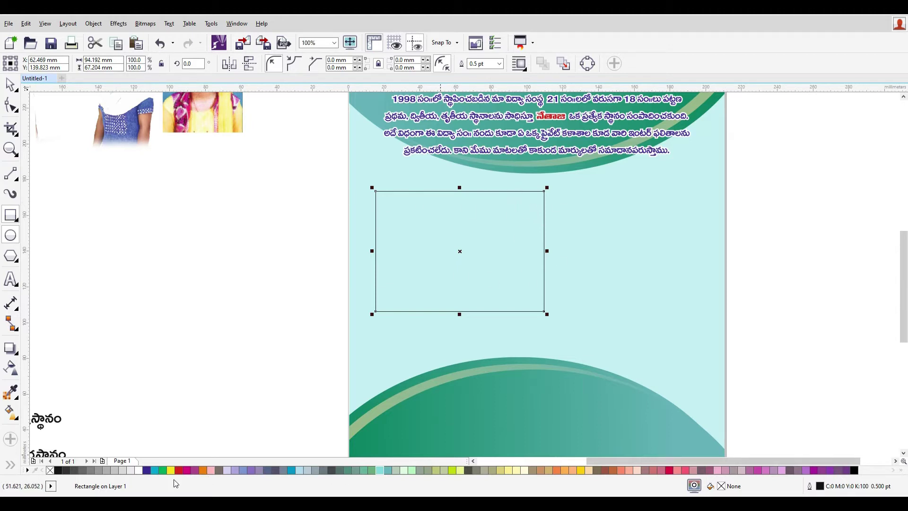
right_click(140, 471)
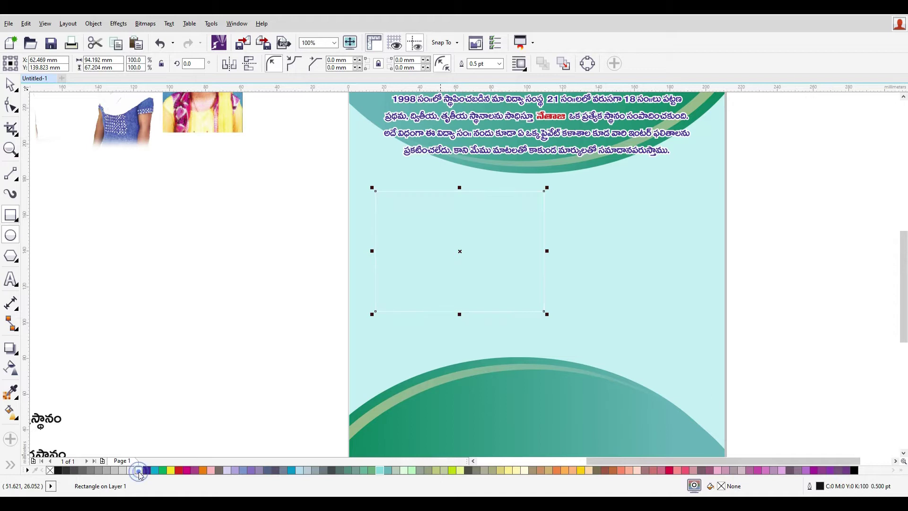
click(169, 470)
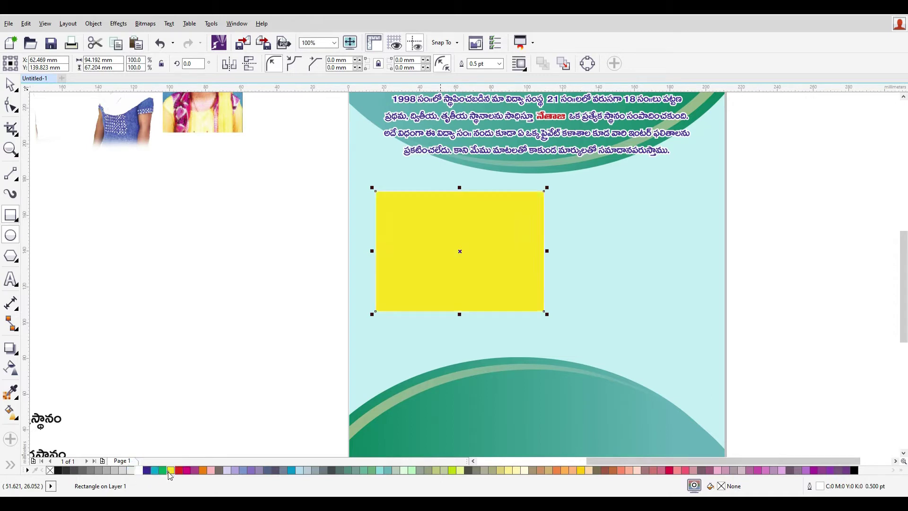
right_click(170, 471)
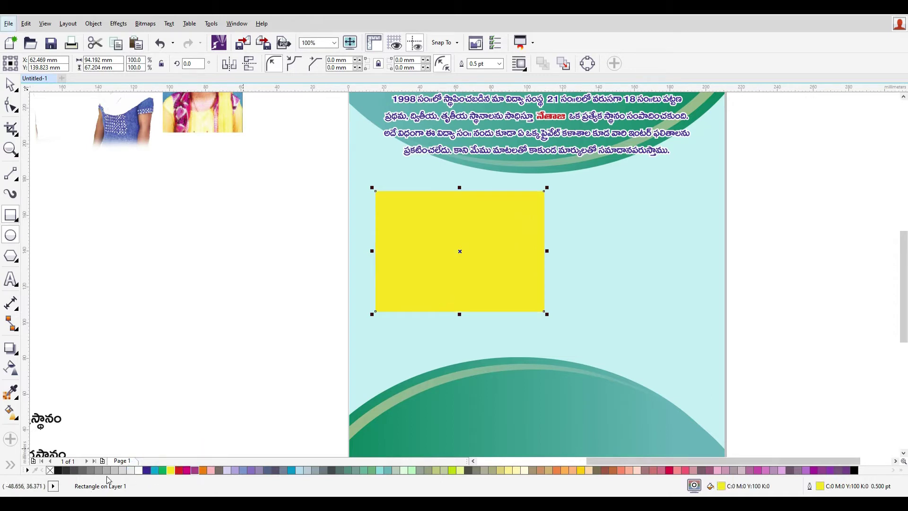
click(163, 470)
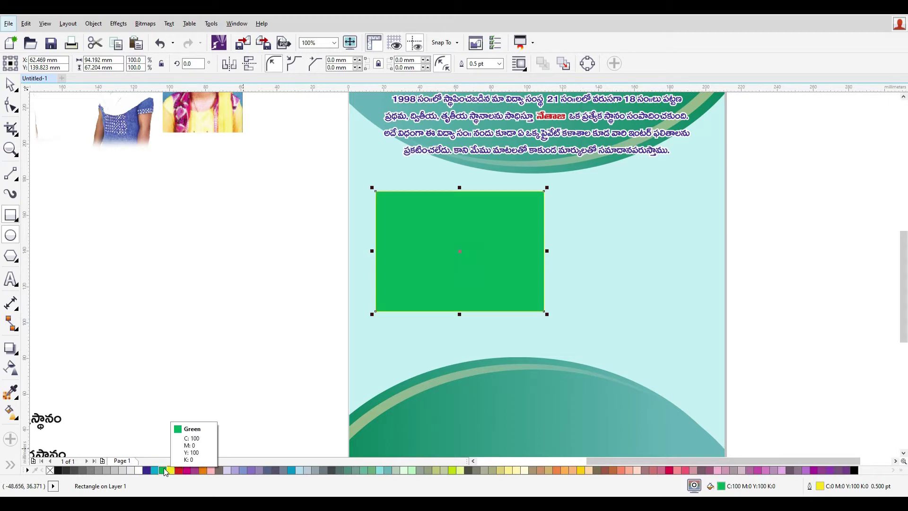
- Change the rectangle's fill in Edit Fill to light green C44 M0 Y60 K0
double_click(727, 487)
click(544, 217)
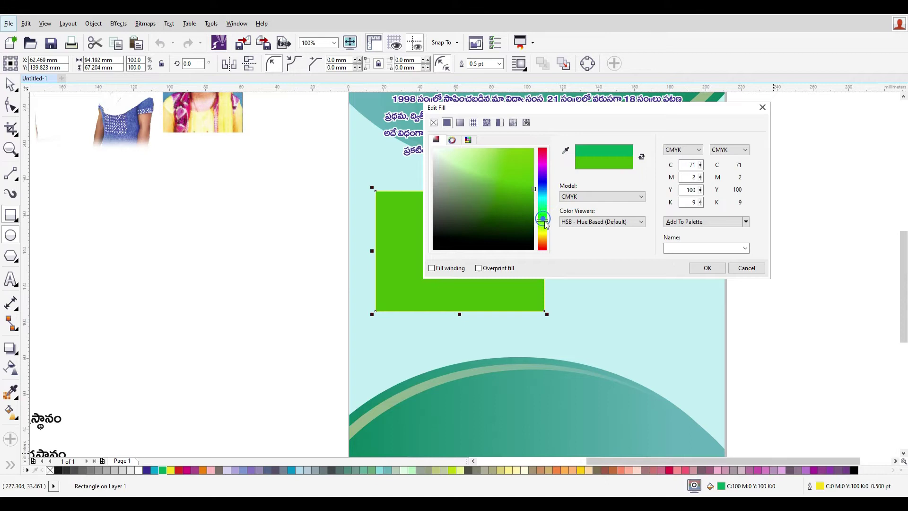
click(483, 150)
drag(477, 155, 476, 148)
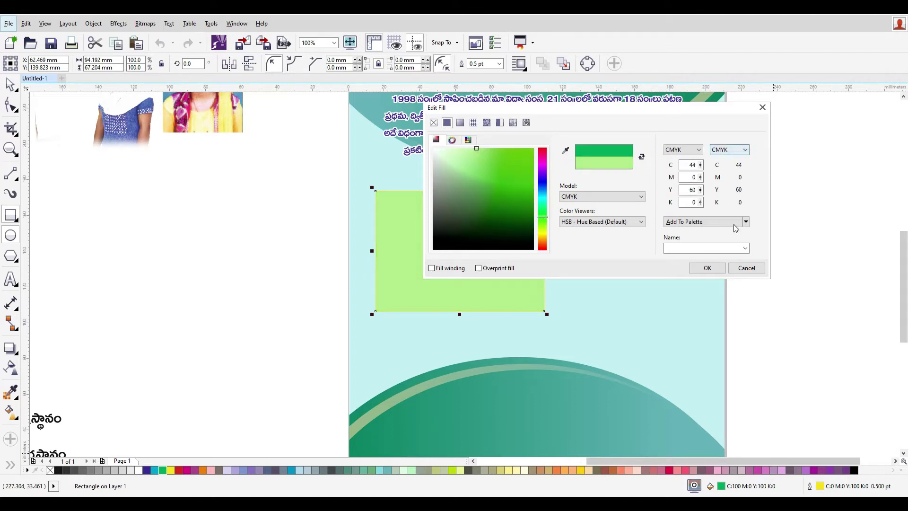
click(709, 266)
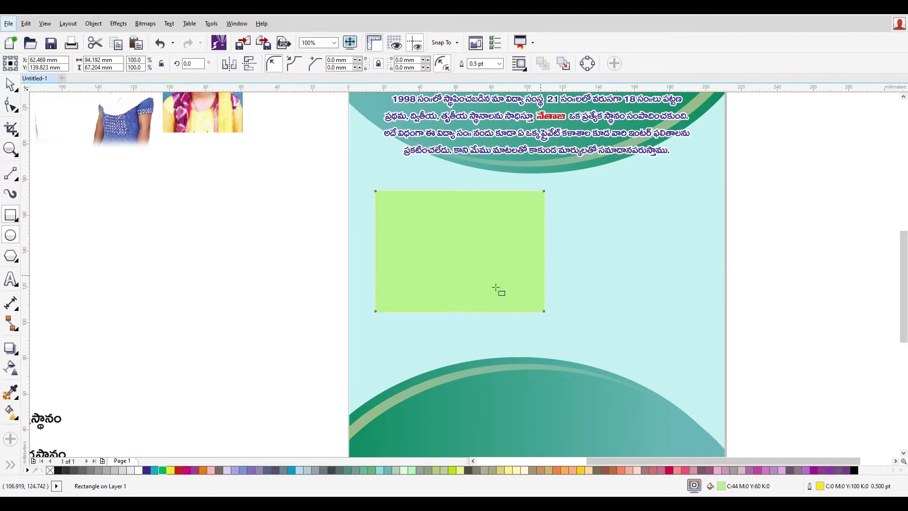
- Set a 1 pt light green outline behind the fill that scales with the object
right_click(162, 470)
double_click(823, 486)
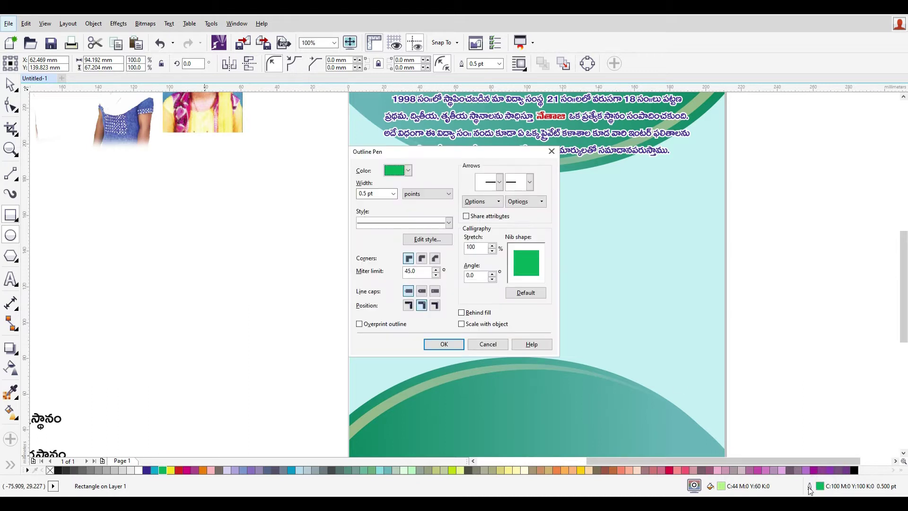
click(409, 171)
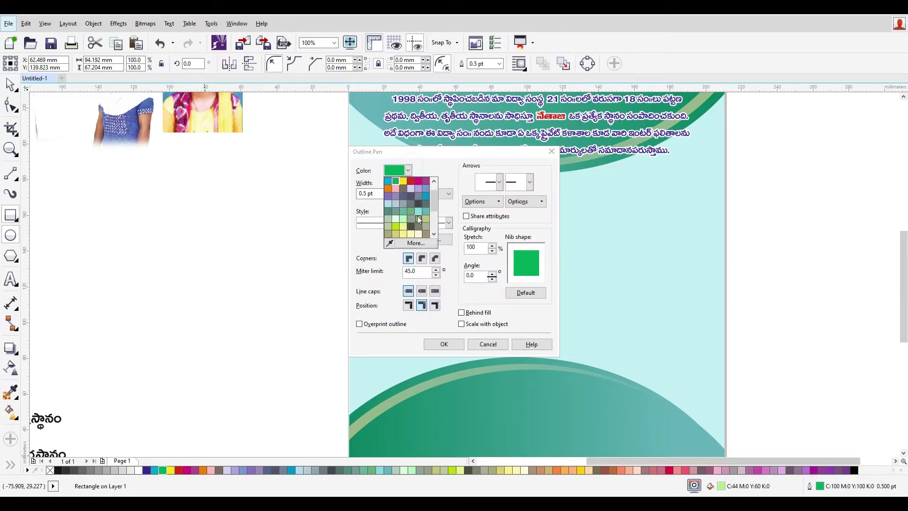
click(416, 242)
click(399, 234)
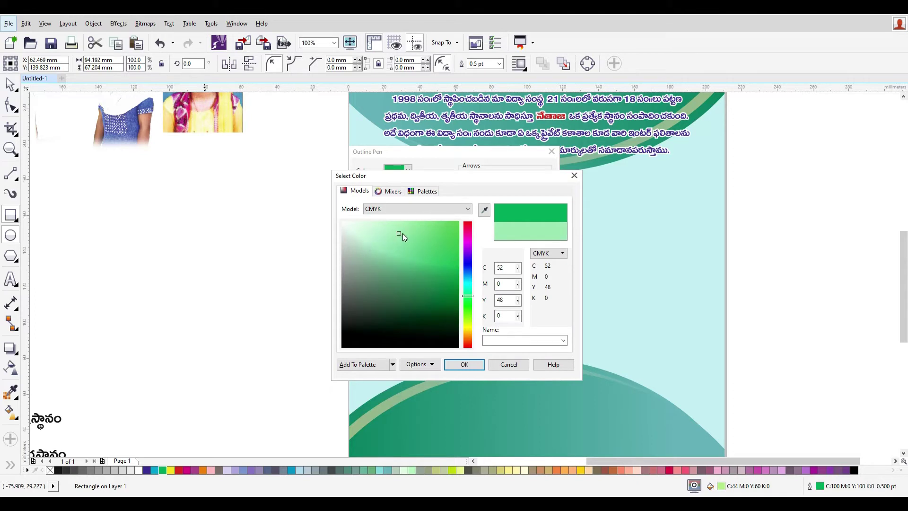
click(464, 364)
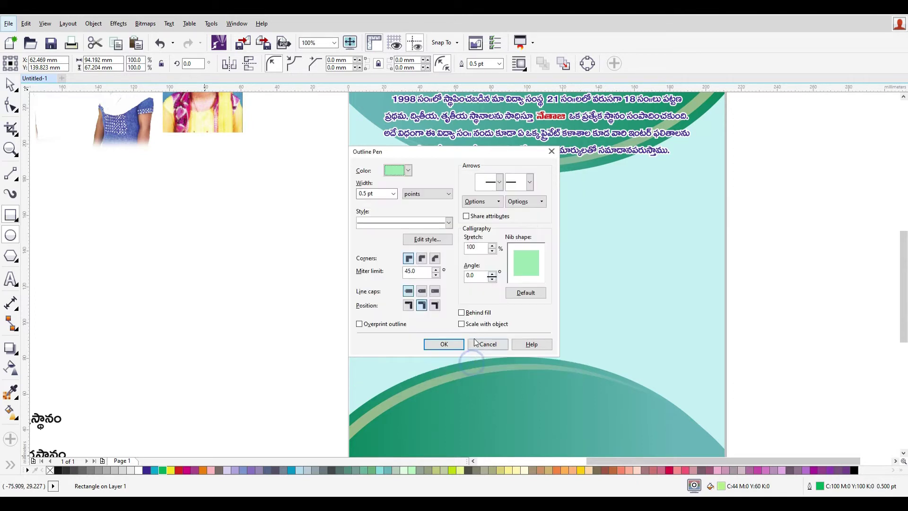
click(466, 313)
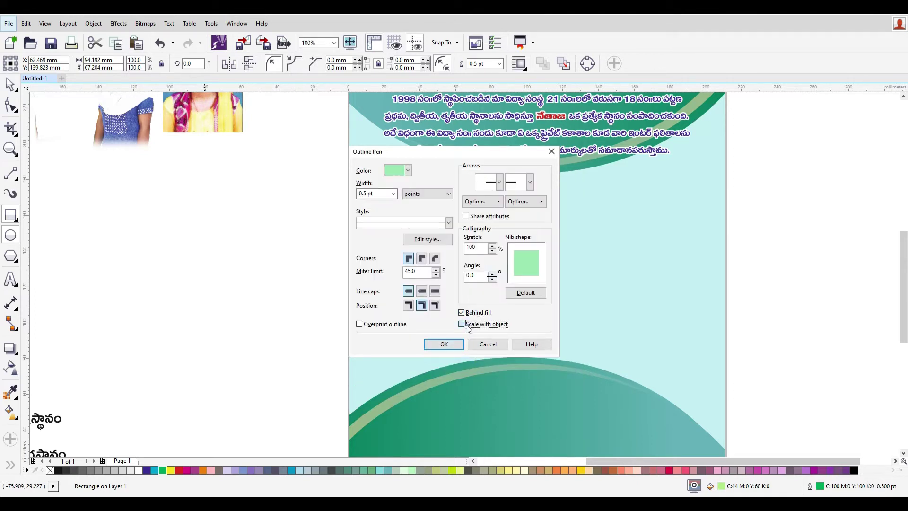
click(462, 324)
click(381, 194)
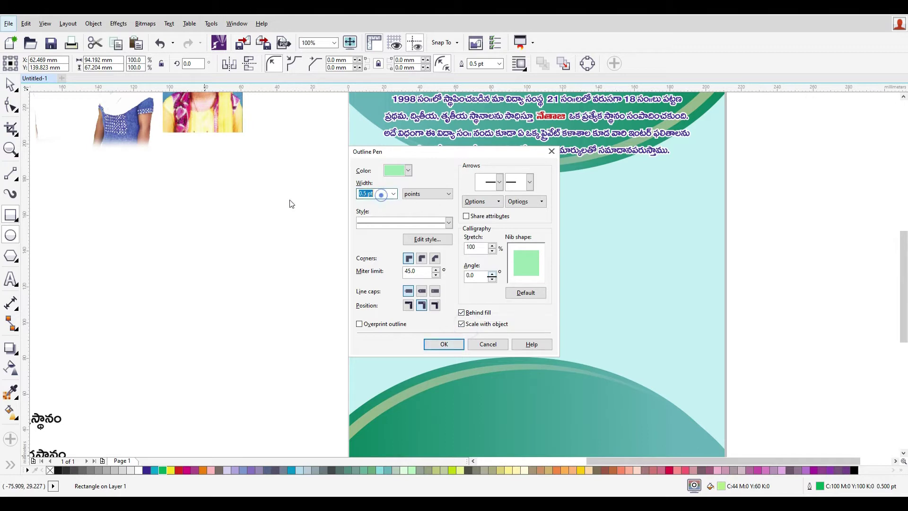
text(1)
key(Return)
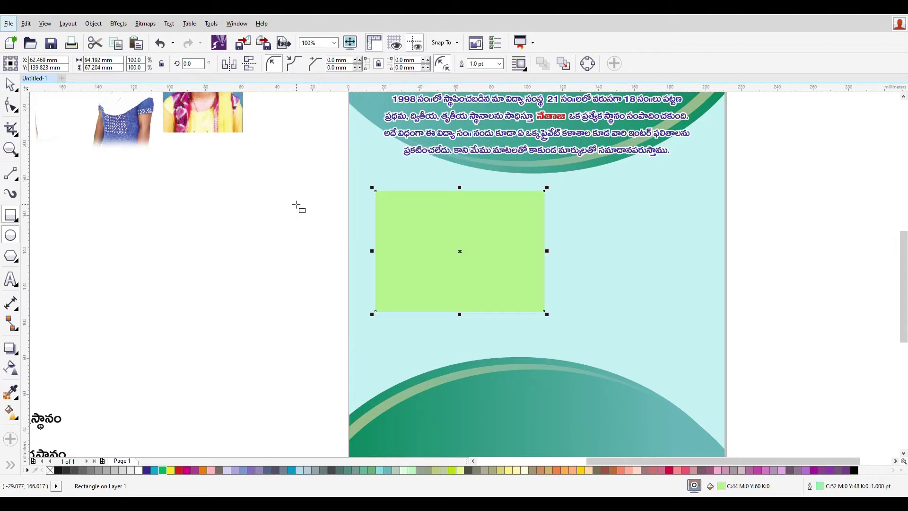
- Change the rectangle's outline colour to yellow and its width to 2.0 pt
scroll(595, 252, up, 3)
scroll(474, 336, down, 3)
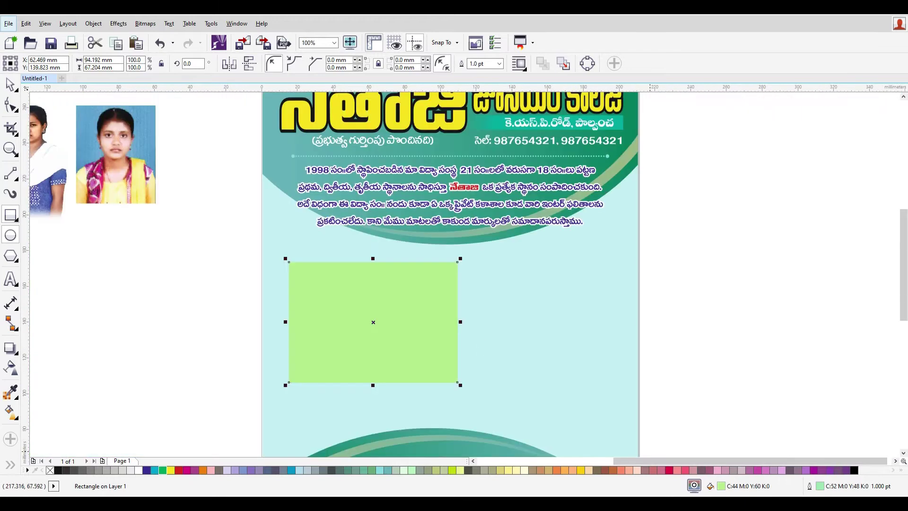
double_click(815, 485)
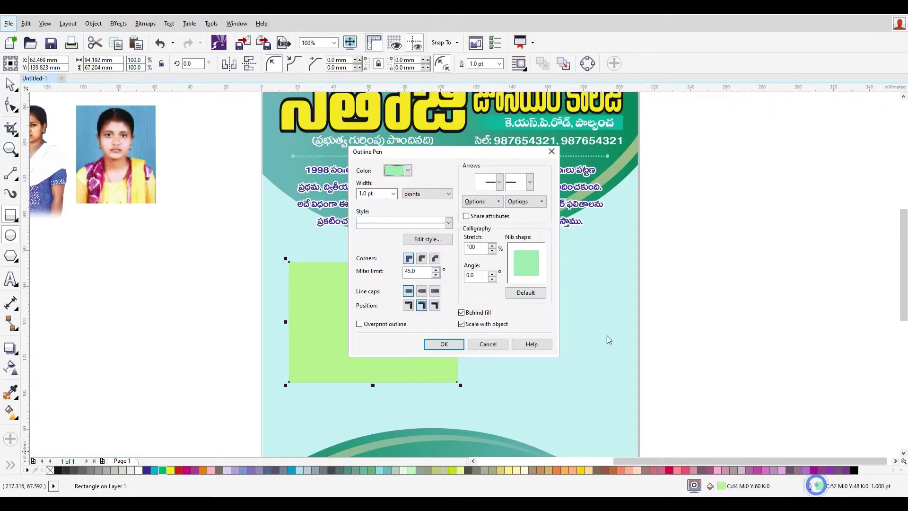
click(400, 170)
click(403, 195)
click(443, 343)
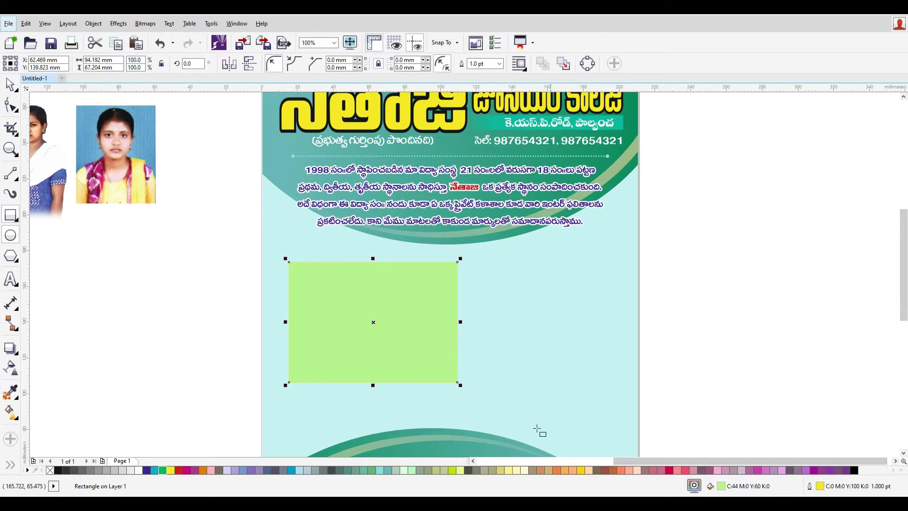
click(498, 63)
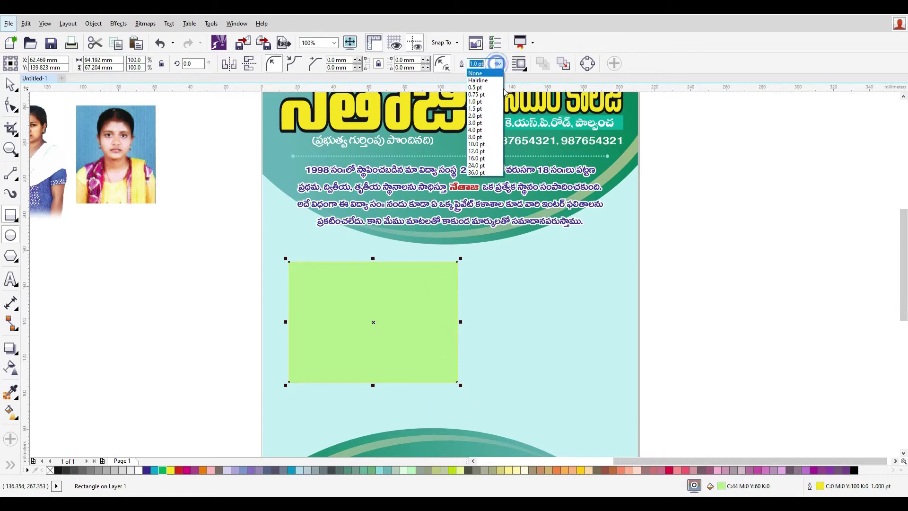
click(494, 115)
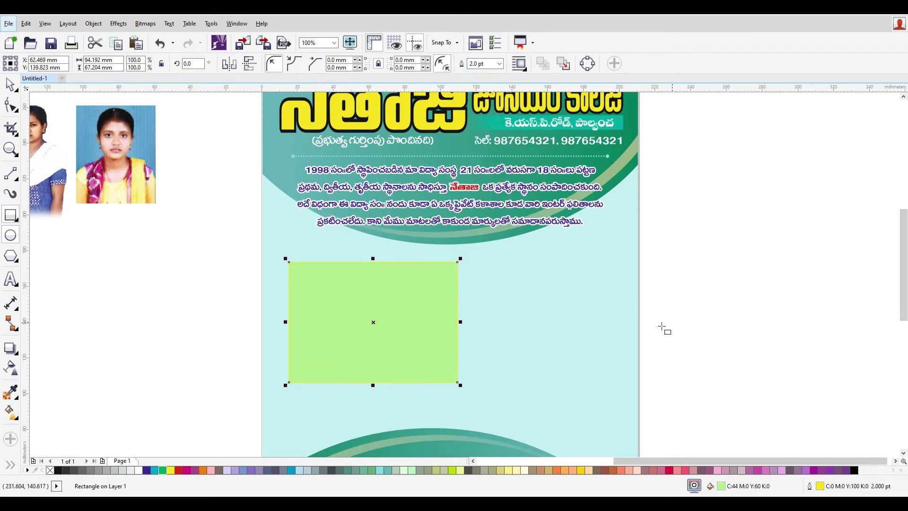
- Reposition the light green rectangle directly beneath the paragraph text, redoing the first move
click(104, 263)
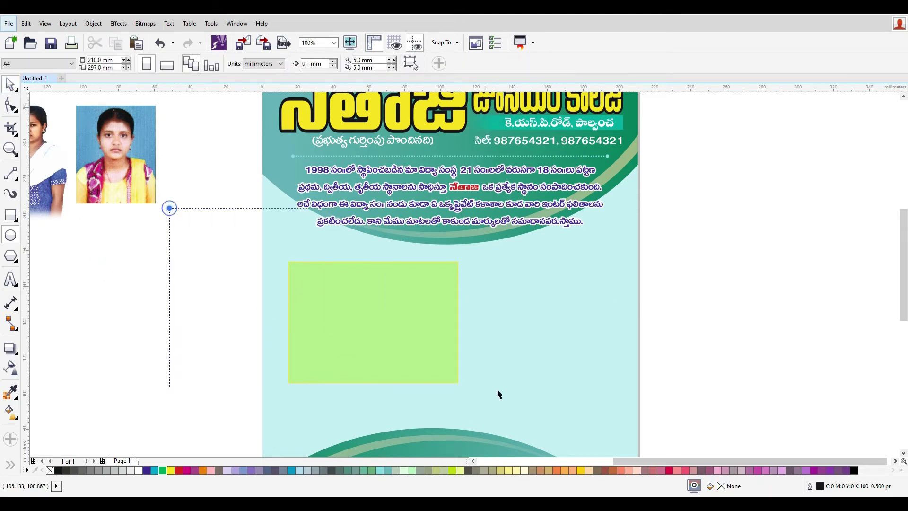
click(383, 356)
drag(393, 331, 416, 282)
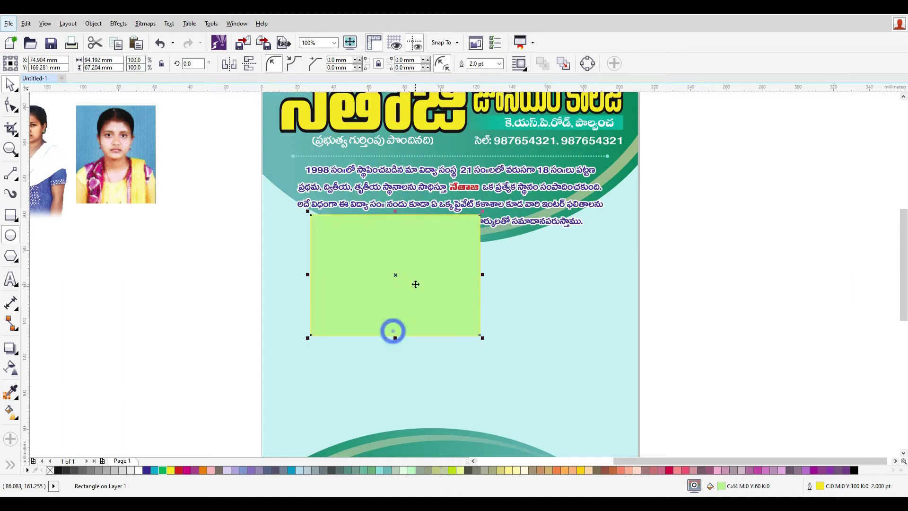
key(ctrl+z)
scroll(388, 304, up, 2)
drag(472, 374, 470, 322)
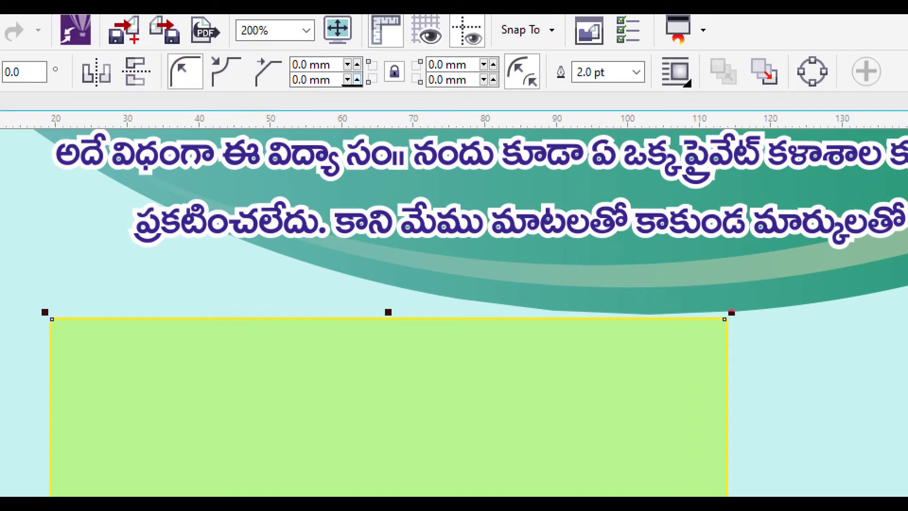
mouse_move(160, 51)
mouse_down()
mouse_move(405, 118)
mouse_move(573, 105)
mouse_move(505, 101)
mouse_up()
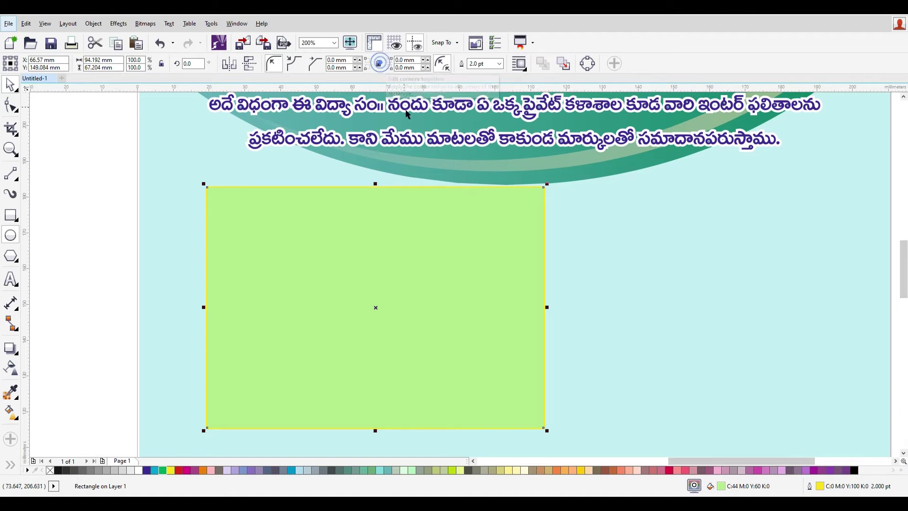
- Try 11 mm rounded corners, then a single rounded corner, undoing both
click(379, 65)
click(355, 68)
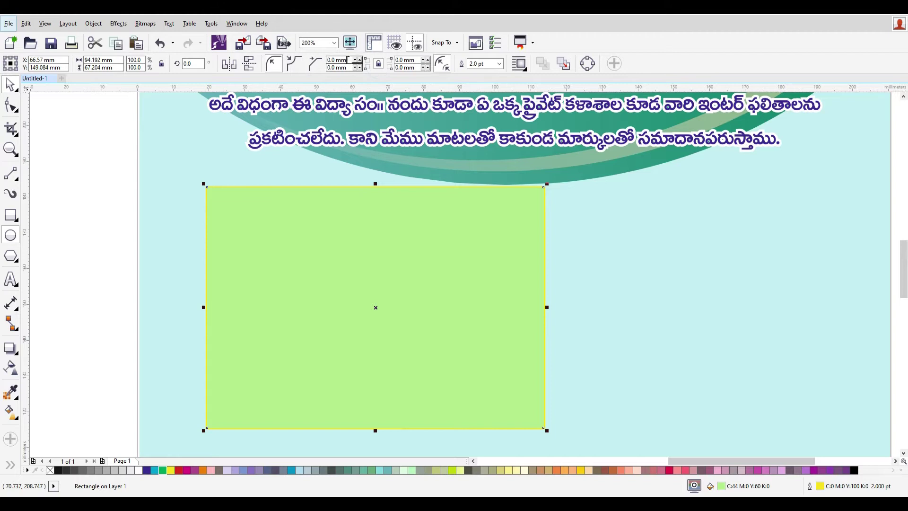
text(11)
key(Return)
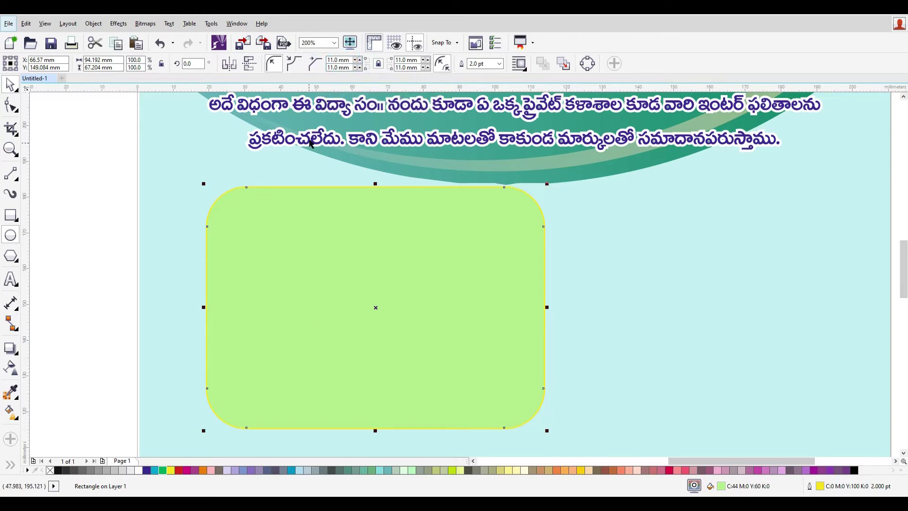
key(ctrl+z)
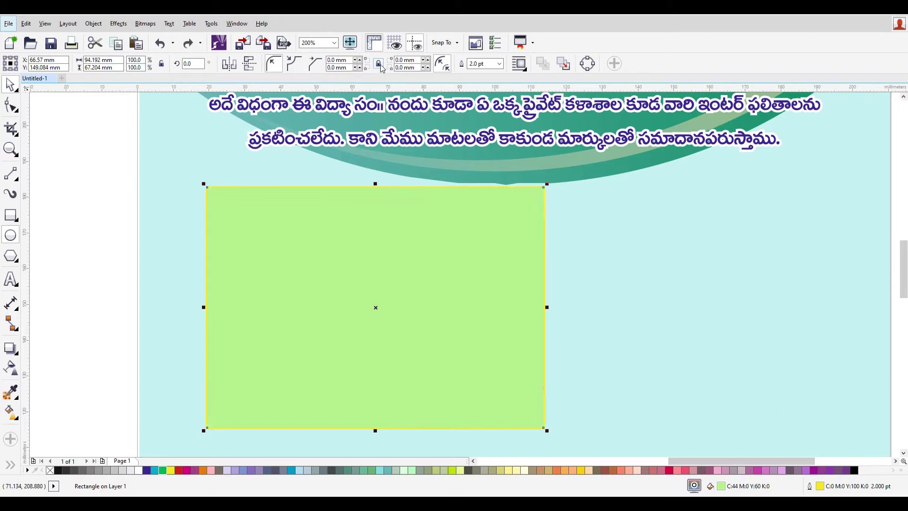
click(350, 60)
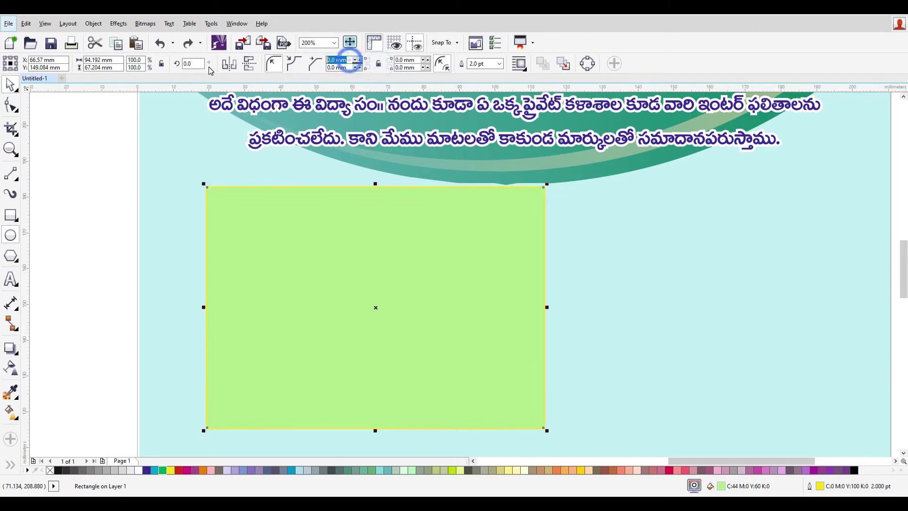
text(41)
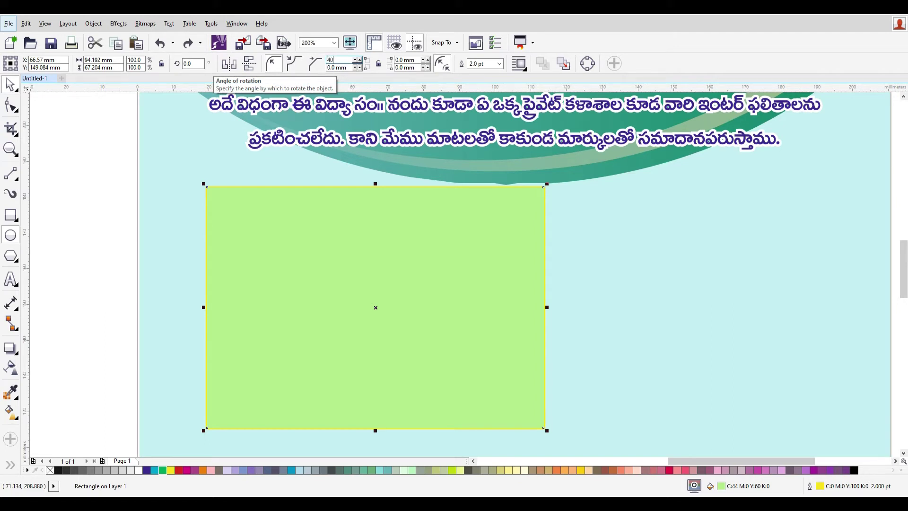
key(Return)
key(ctrl+z)
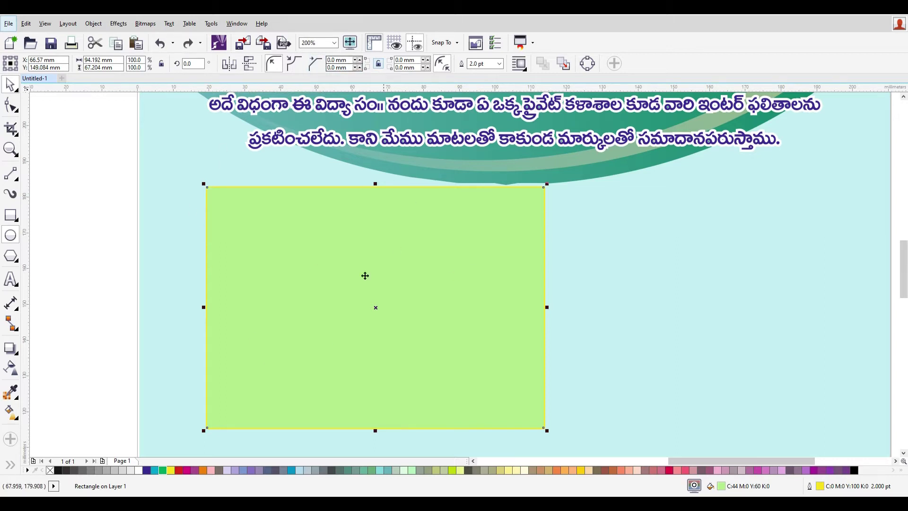
- Switch to scalloped corners and settle on a 6 mm radius for all four corners
click(294, 70)
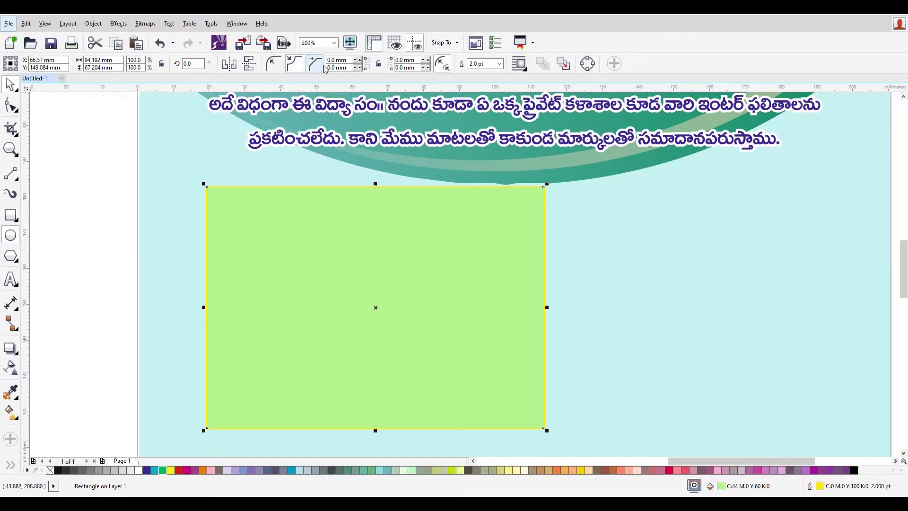
text(5)
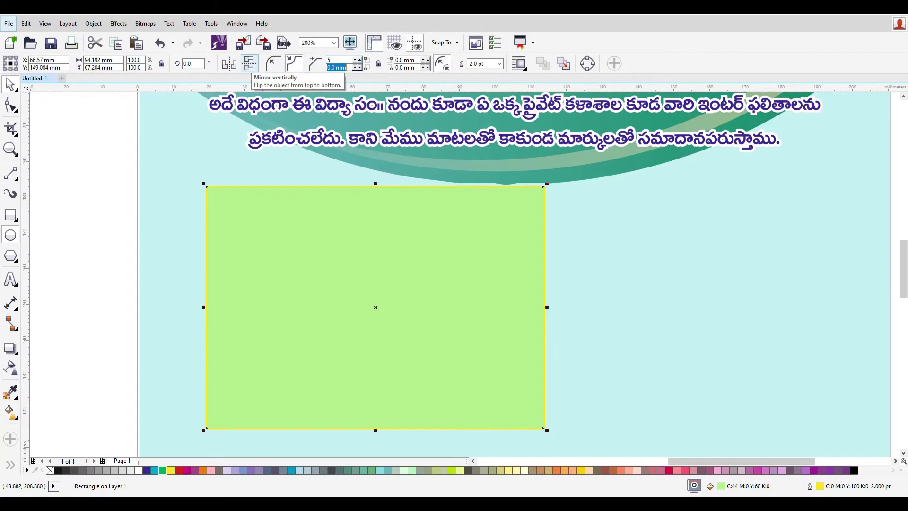
key(Return)
key(ctrl+z)
drag(347, 60, 332, 61)
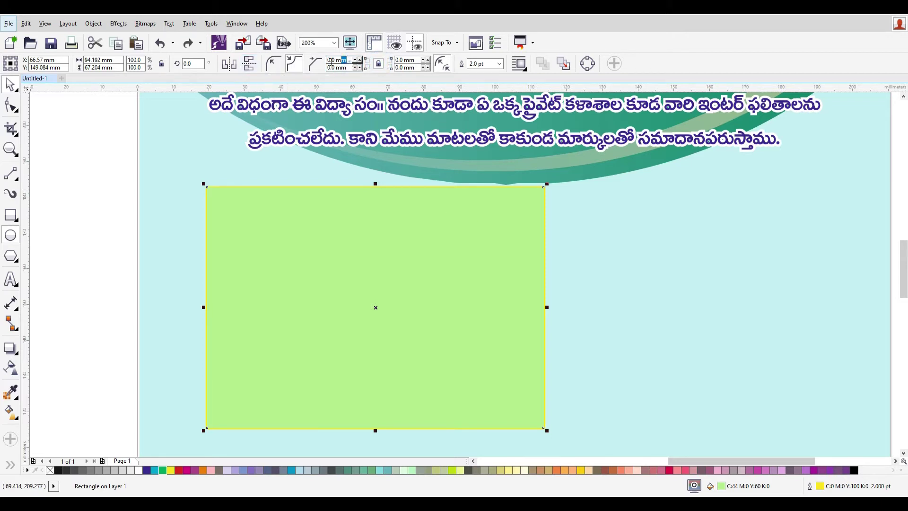
text(8)
key(Return)
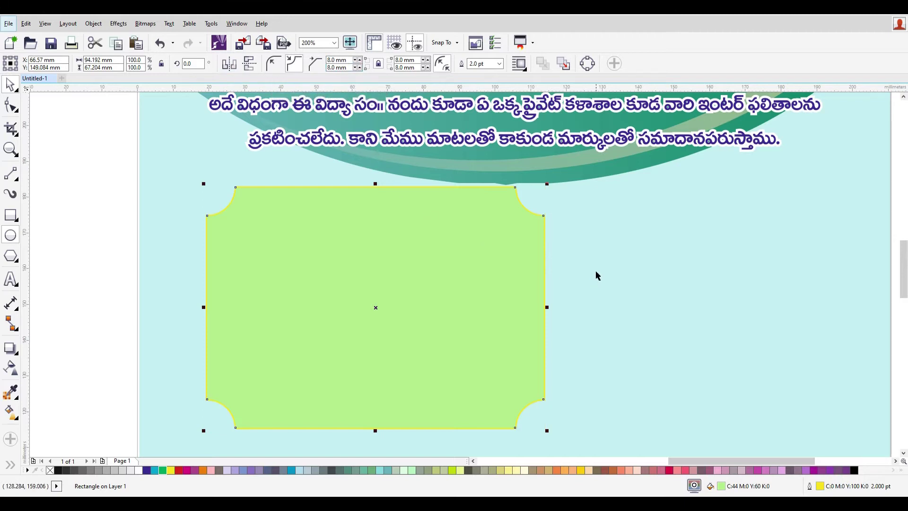
double_click(338, 60)
text(6)
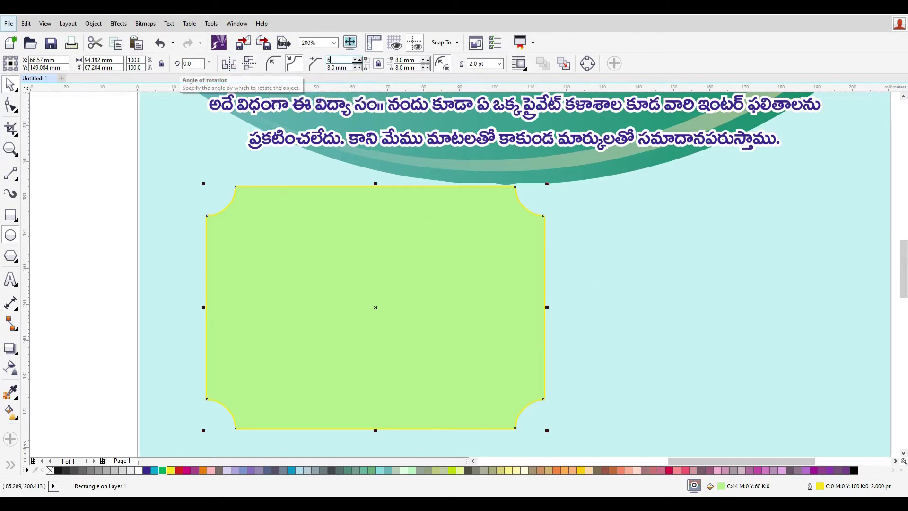
key(Return)
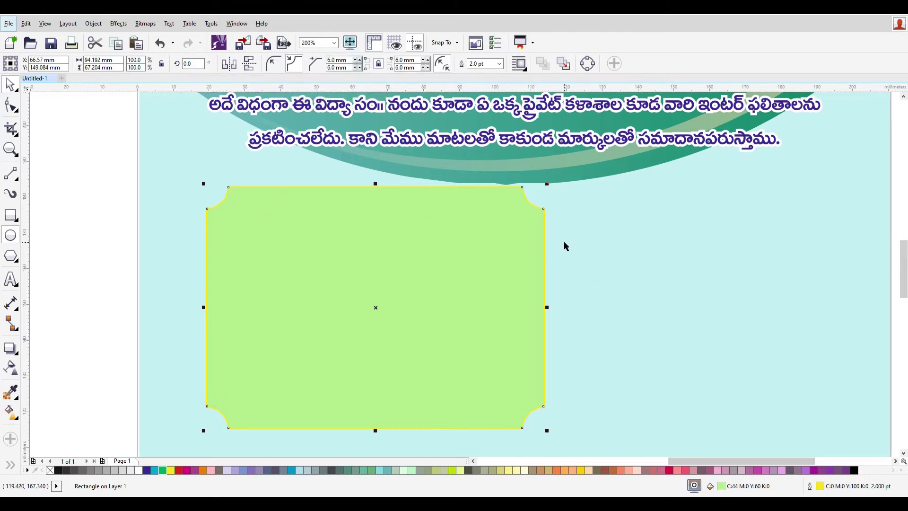
scroll(574, 275, down, 3)
click(750, 347)
- Add bold Tahoma text '954' on the green card
scroll(572, 299, up, 3)
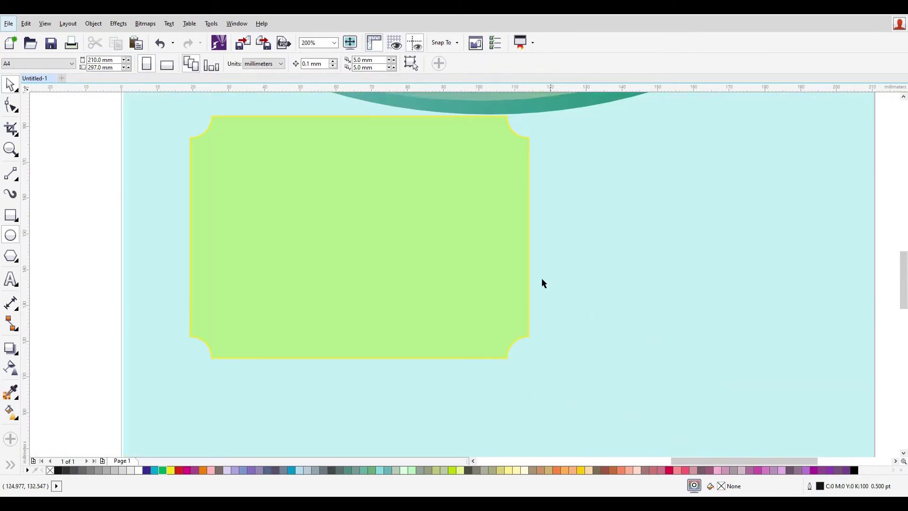
click(435, 231)
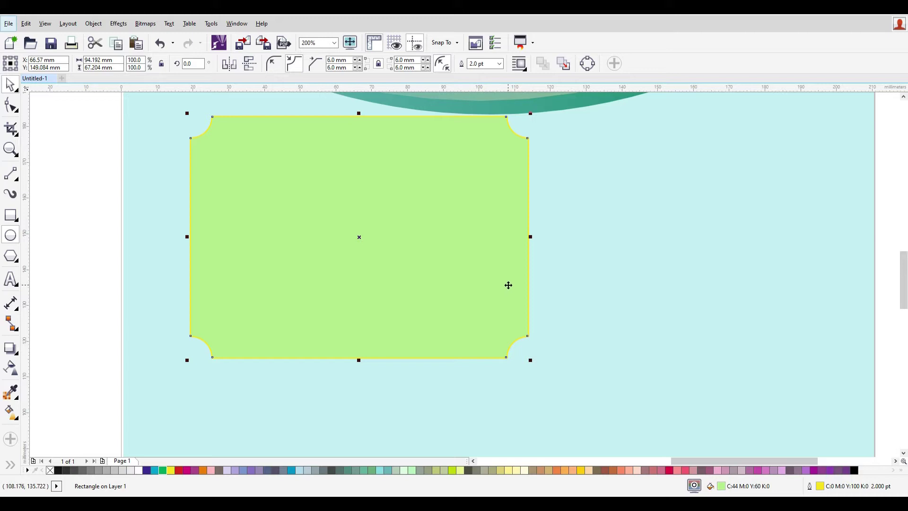
click(615, 301)
click(11, 279)
click(350, 216)
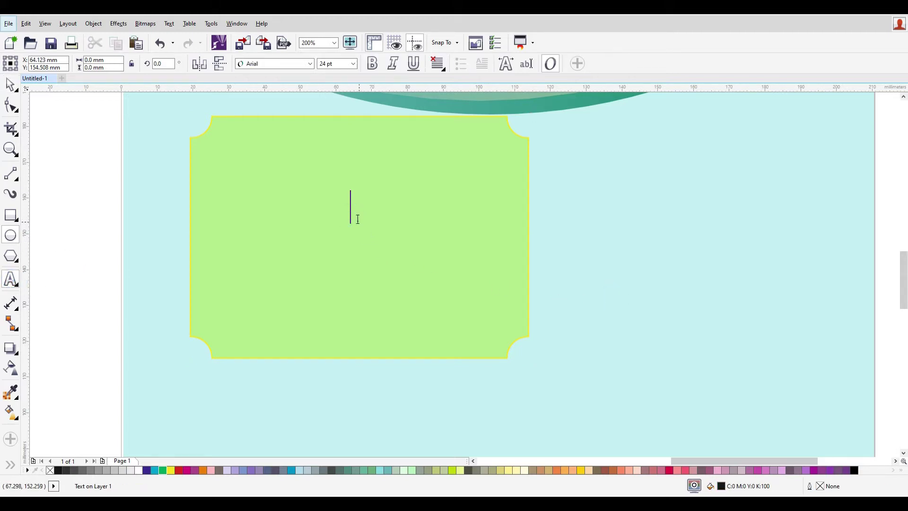
click(282, 64)
text(tahoma)
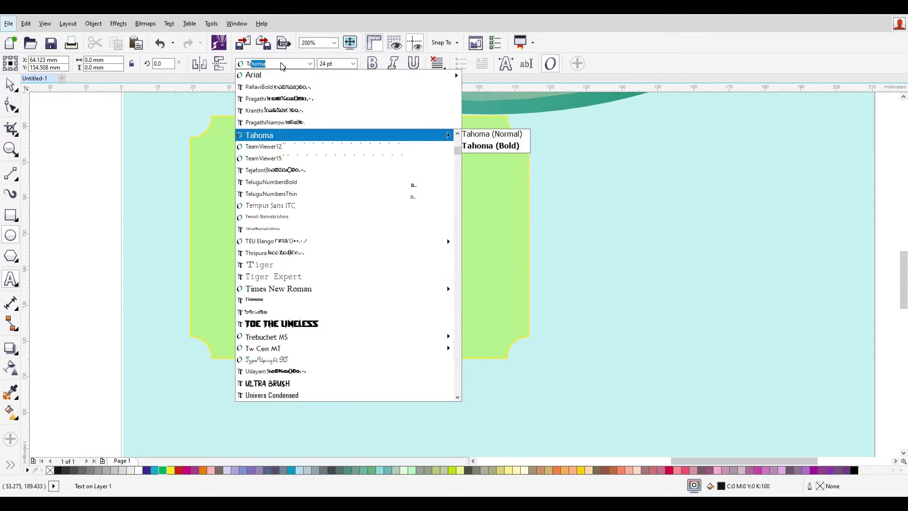
key(Return)
text(dfdfg)
key(ctrl+a)
text(954)
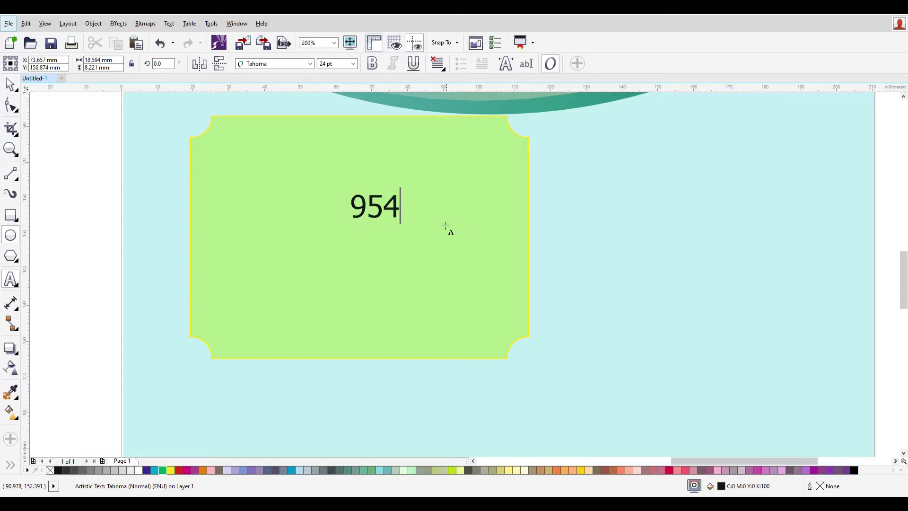
key(ctrl+a)
click(372, 63)
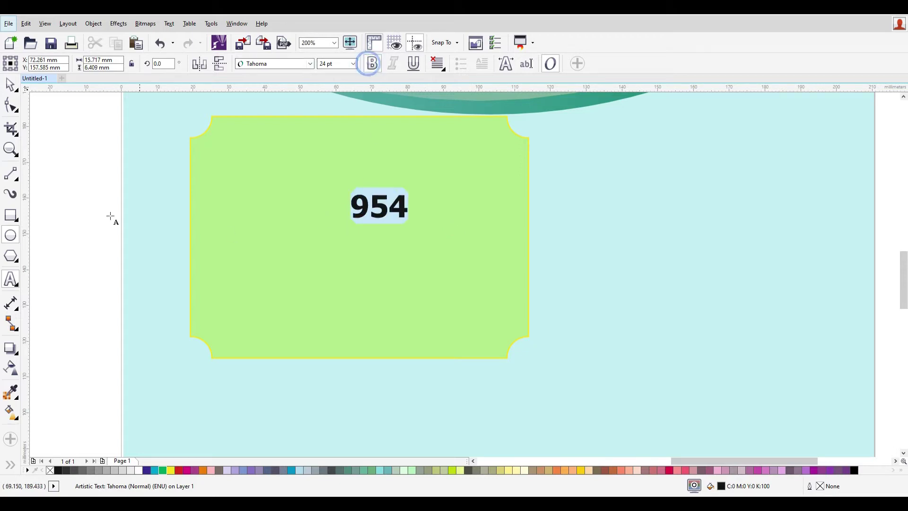
- Enlarge the 954, shift it left on the card, and colour it magenta
click(10, 85)
drag(411, 222, 591, 329)
drag(560, 260, 490, 260)
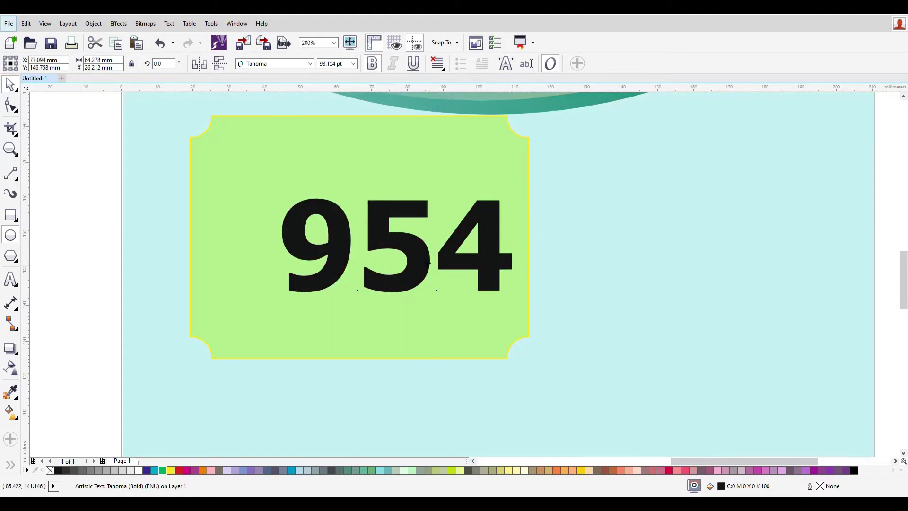
click(430, 261)
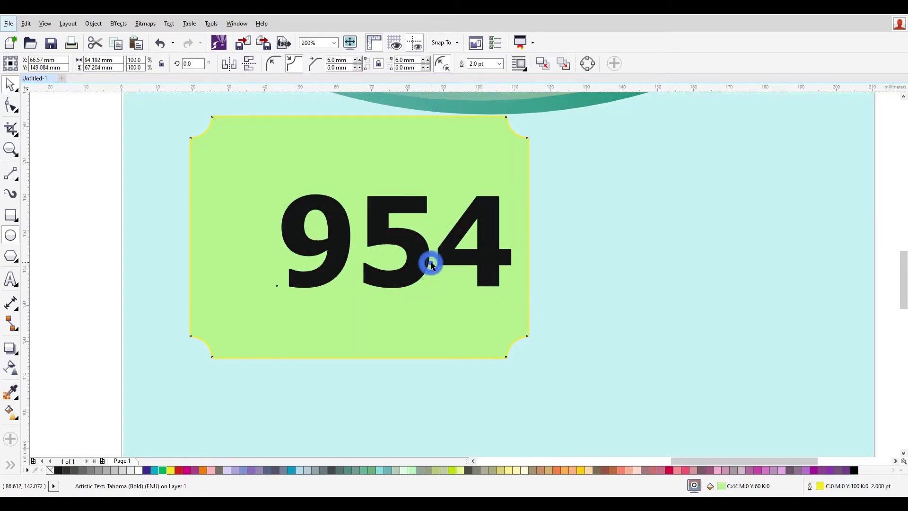
key(Tab)
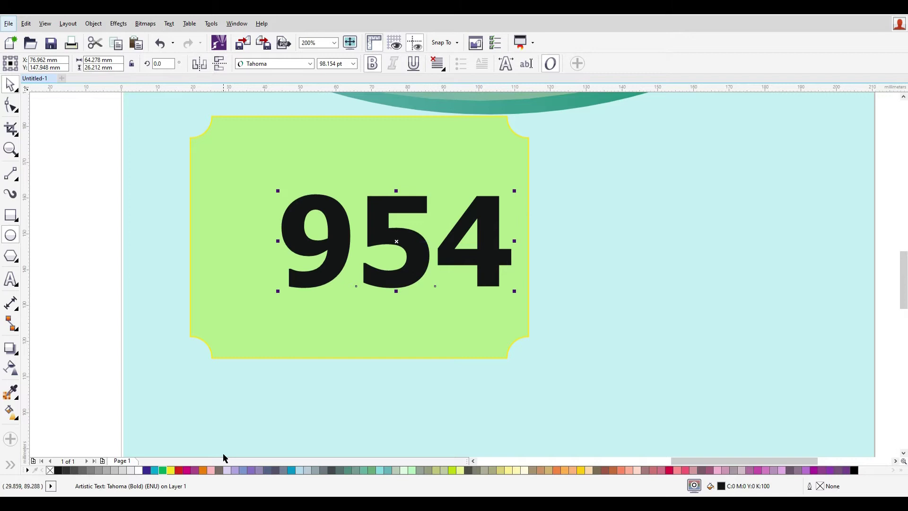
click(188, 470)
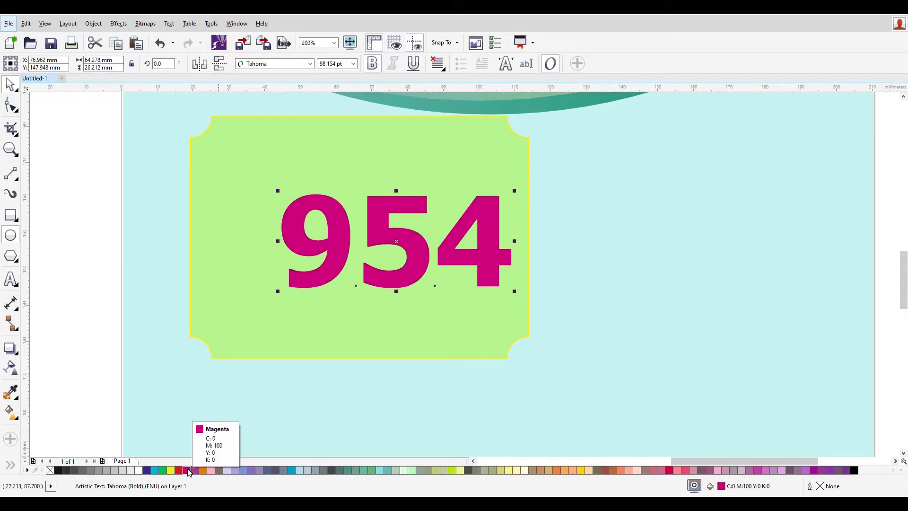
key(F12)
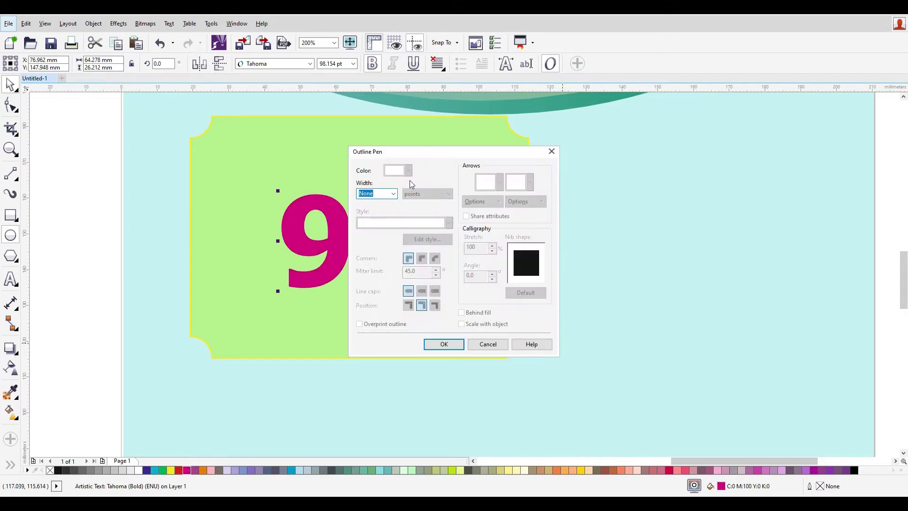
click(388, 194)
- Give the 954 a 4 pt white outline behind the fill that scales with the text
click(375, 257)
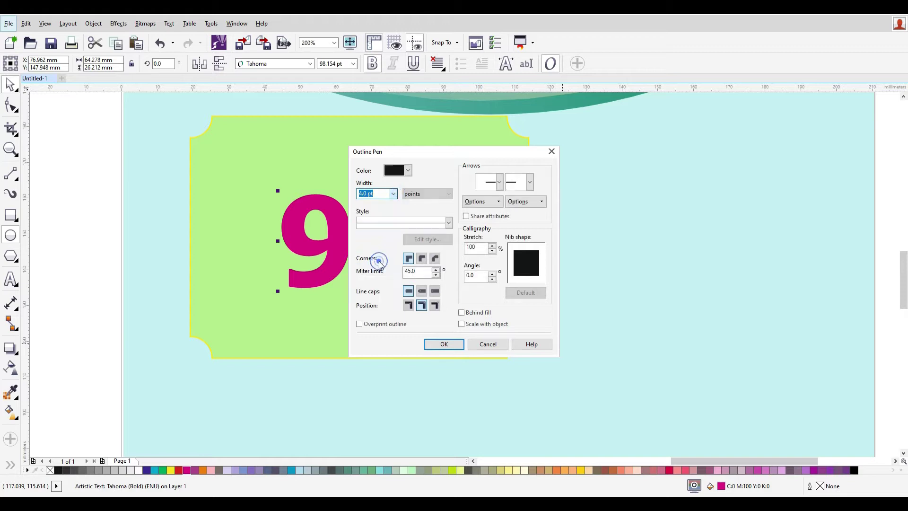
click(408, 169)
click(413, 190)
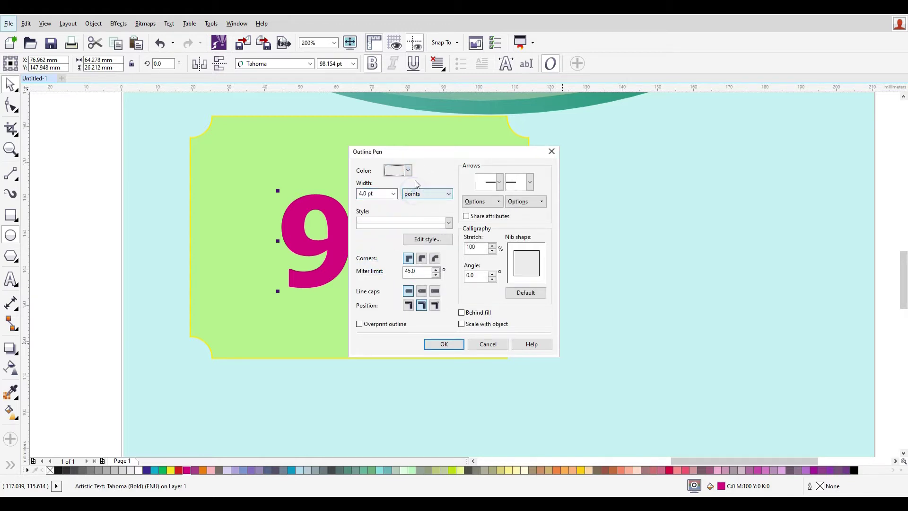
click(410, 170)
click(415, 183)
click(462, 323)
click(463, 313)
click(458, 342)
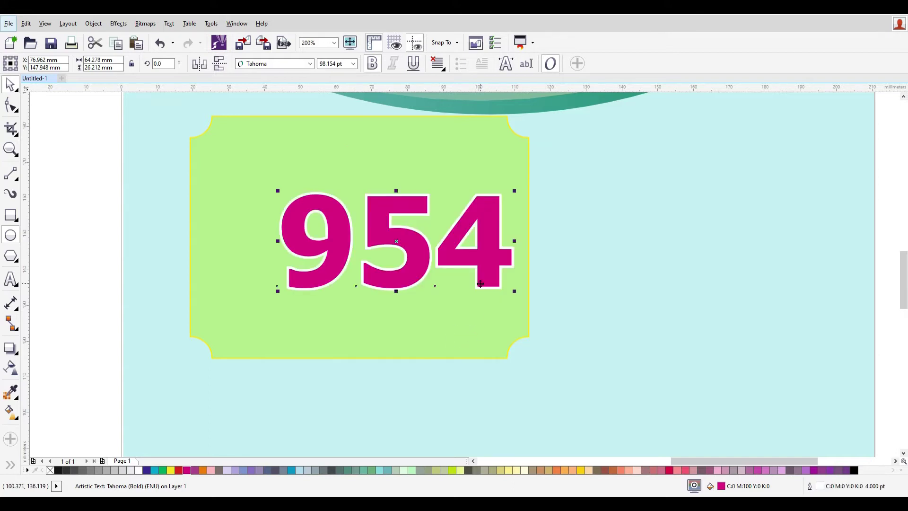
- Thicken the 954's outline to 8 pt and shrink the number slightly
key(F12)
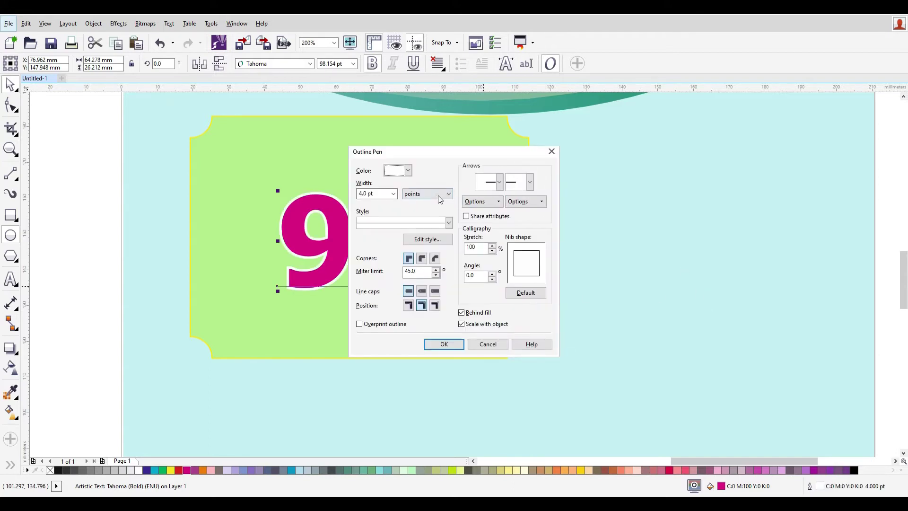
double_click(386, 193)
text(8)
key(Return)
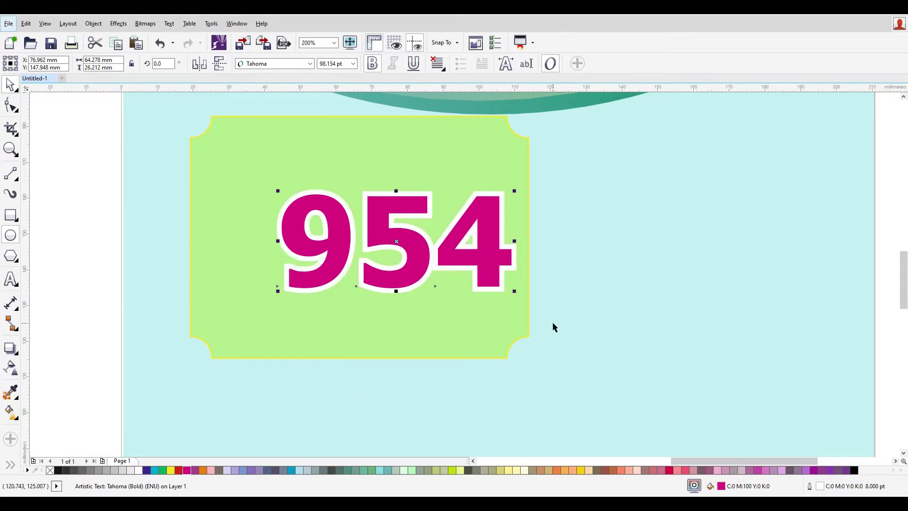
drag(515, 294, 478, 275)
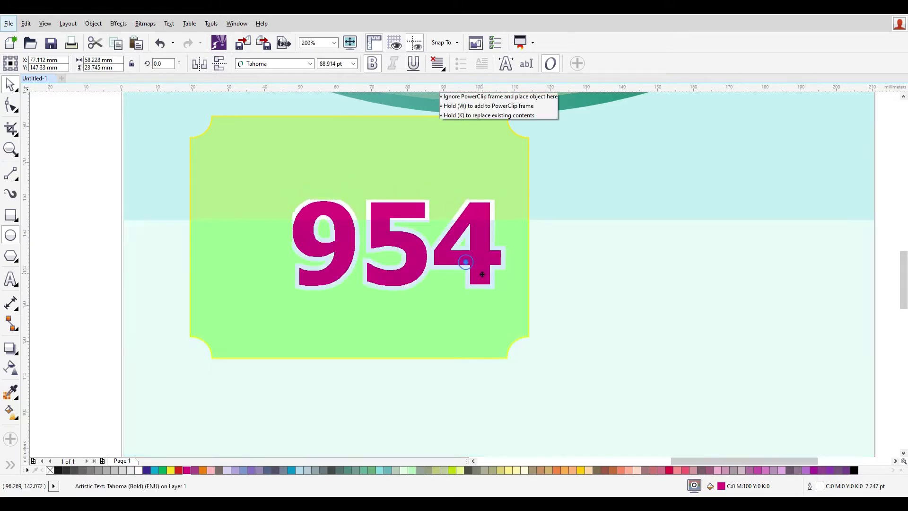
click(539, 278)
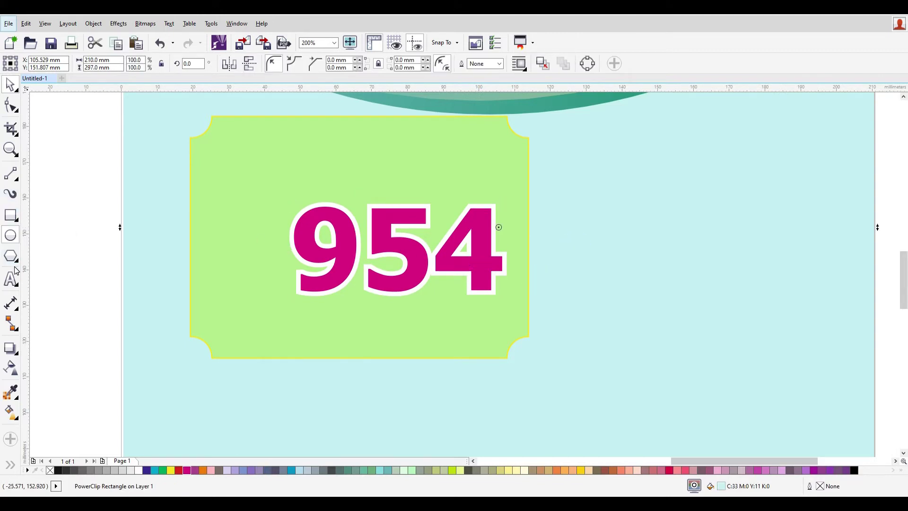
- Add the student's name as a new Tahoma text line above the 954
click(669, 195)
click(10, 279)
click(439, 157)
text(dfsdf)
key(ctrl+a)
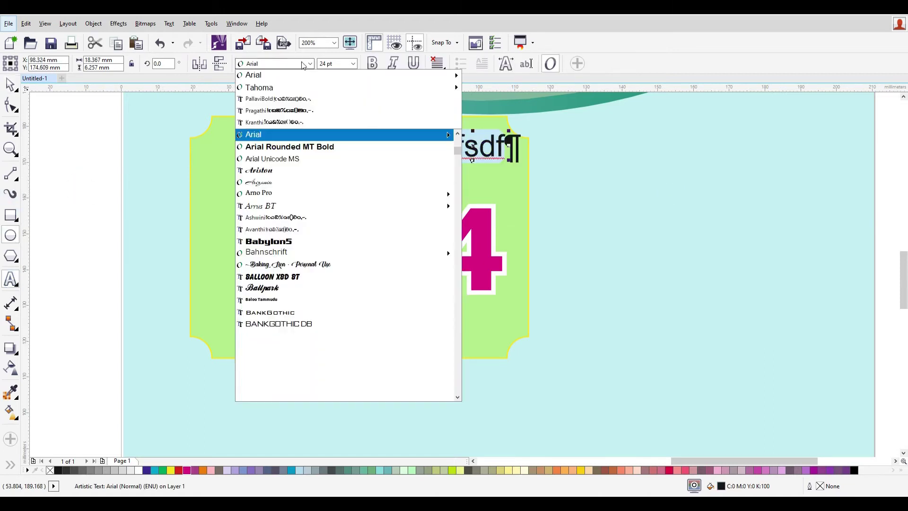
click(303, 66)
click(265, 136)
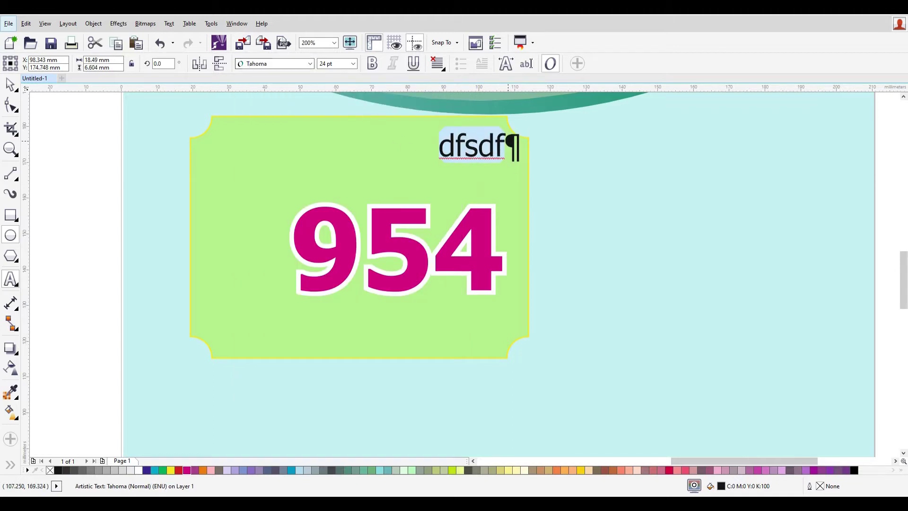
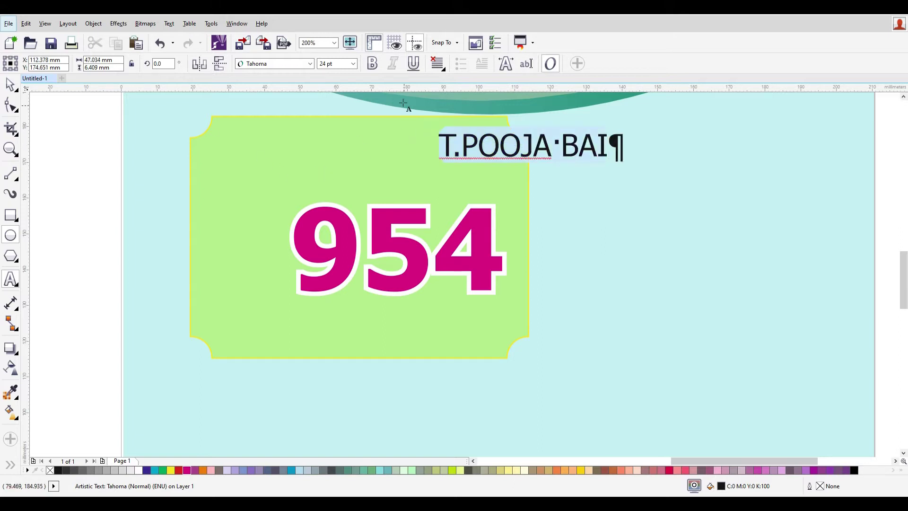
- Make the name bold and scale it down to fit above the score
key(ctrl+a)
click(372, 63)
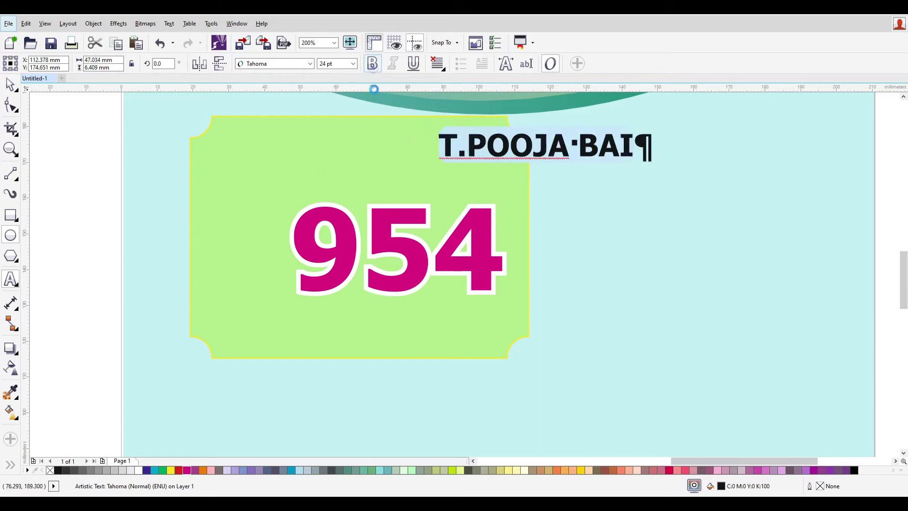
click(10, 84)
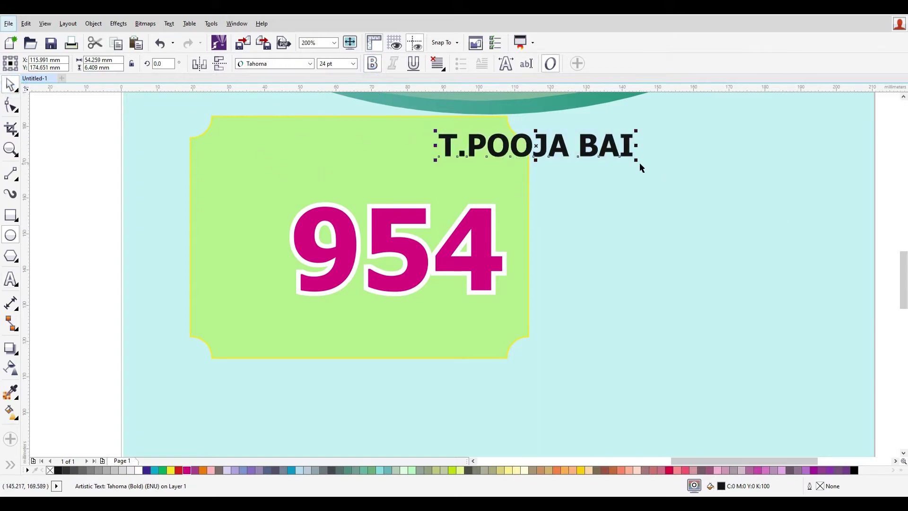
drag(636, 160, 416, 176)
click(568, 172)
click(501, 139)
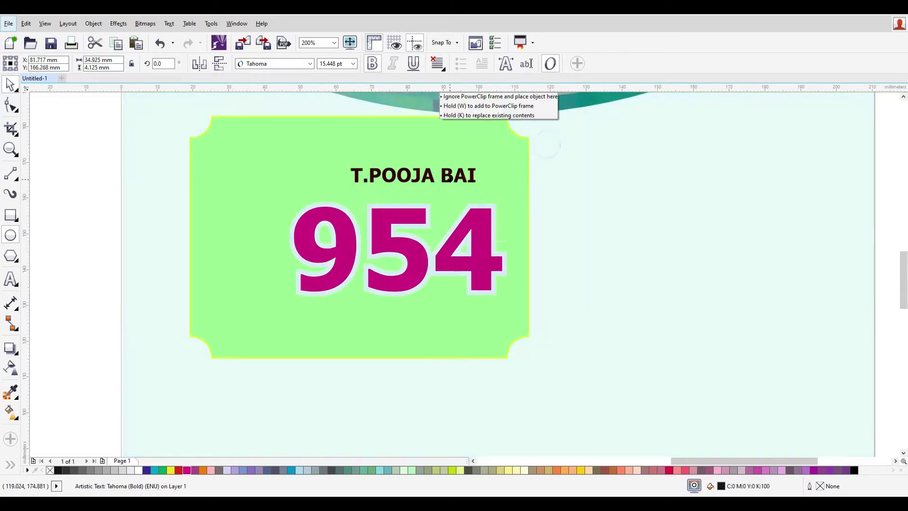
shift+click(422, 214)
- Align the name and 954 centres vertically, then nudge the name down twice
click(93, 24)
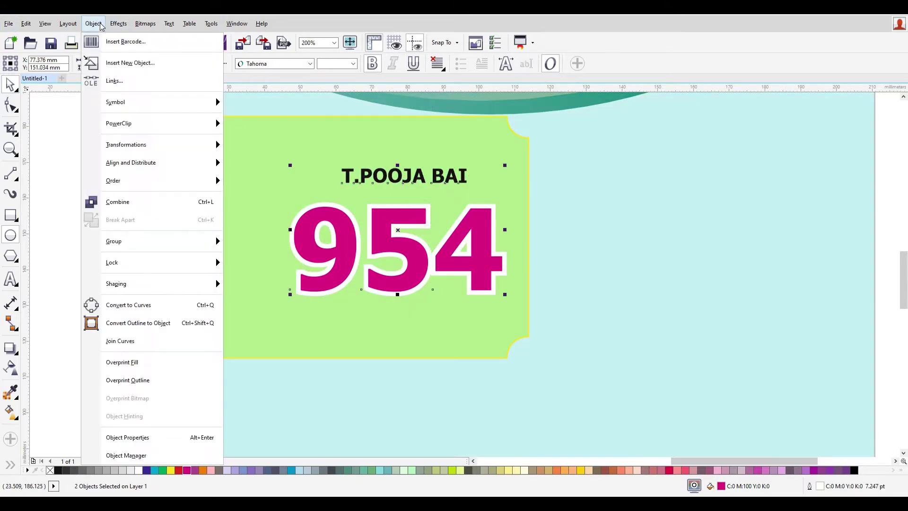
mouse_move(145, 166)
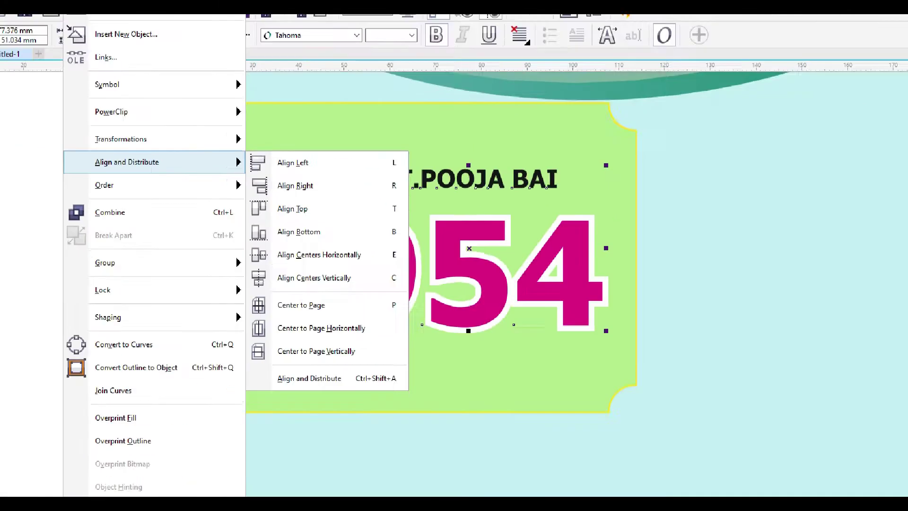
key(Escape)
key(Escape)
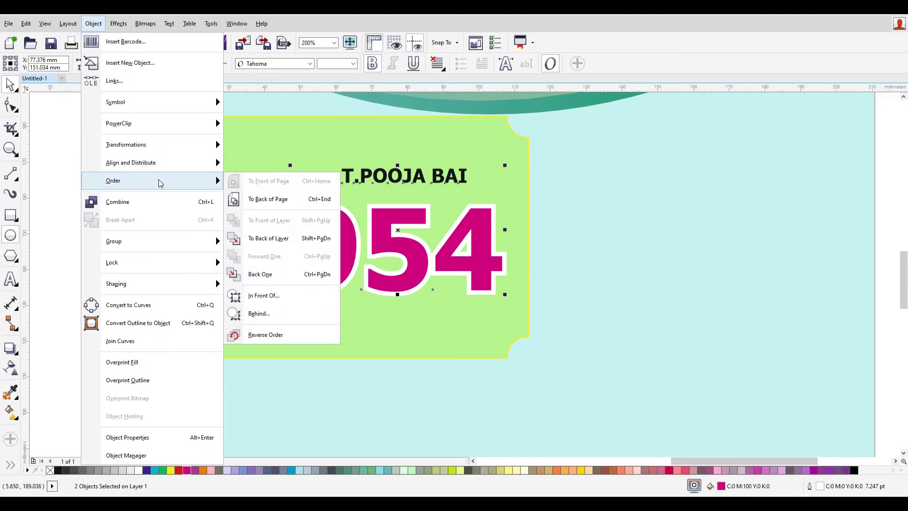
mouse_move(171, 169)
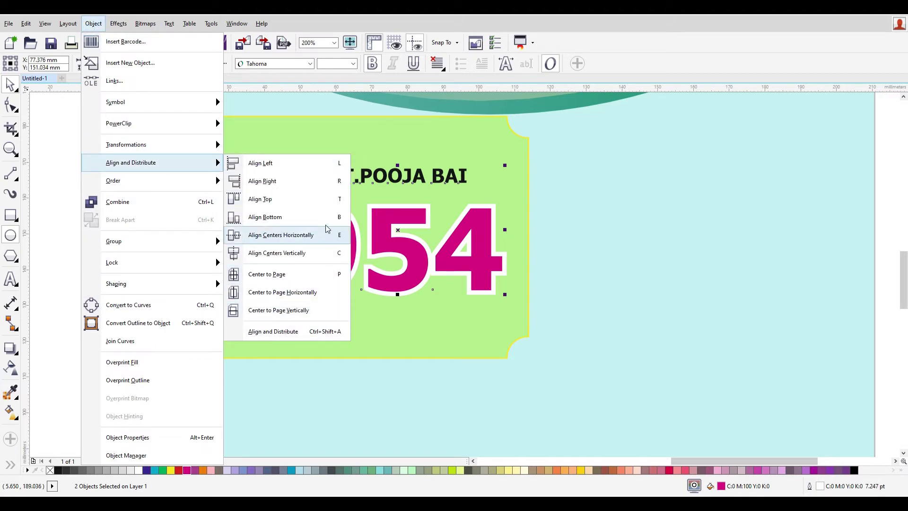
click(308, 251)
click(727, 245)
click(434, 182)
key(Down)
key(Down)
key(Down)
key(Down)
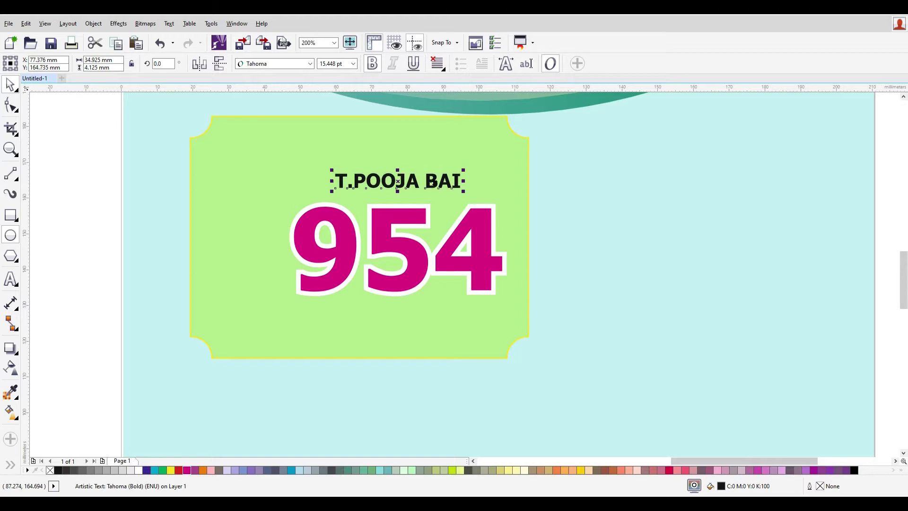
key(Down)
key(Down)
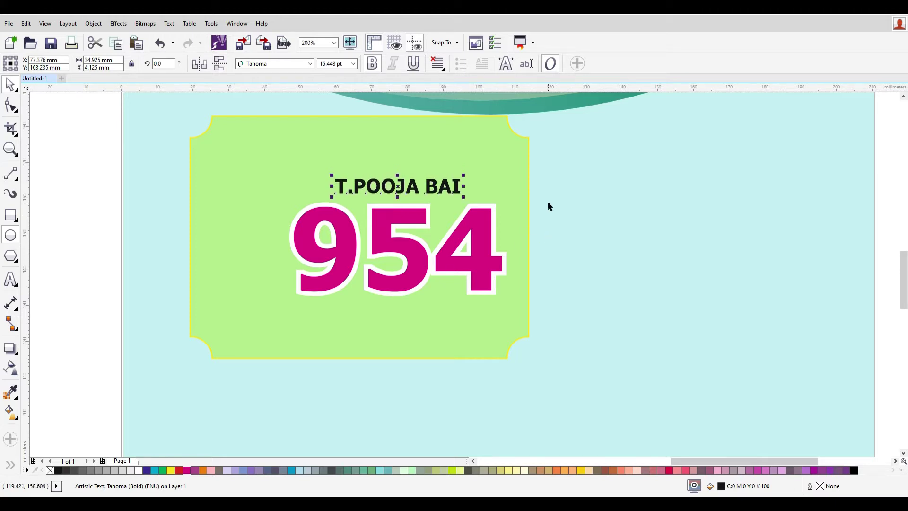
- Give the name a 2.0 pt outline drawn behind its fill
key(F12)
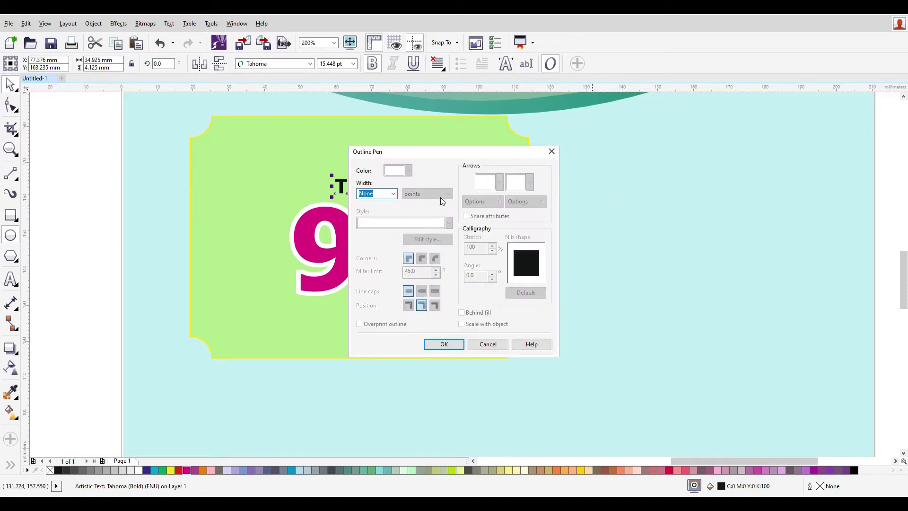
drag(432, 151, 531, 130)
click(492, 173)
click(472, 228)
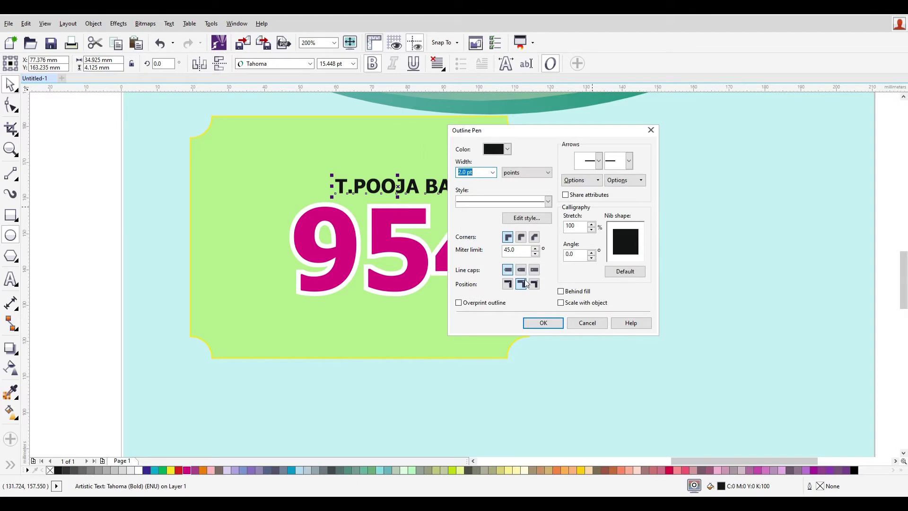
click(561, 292)
click(543, 323)
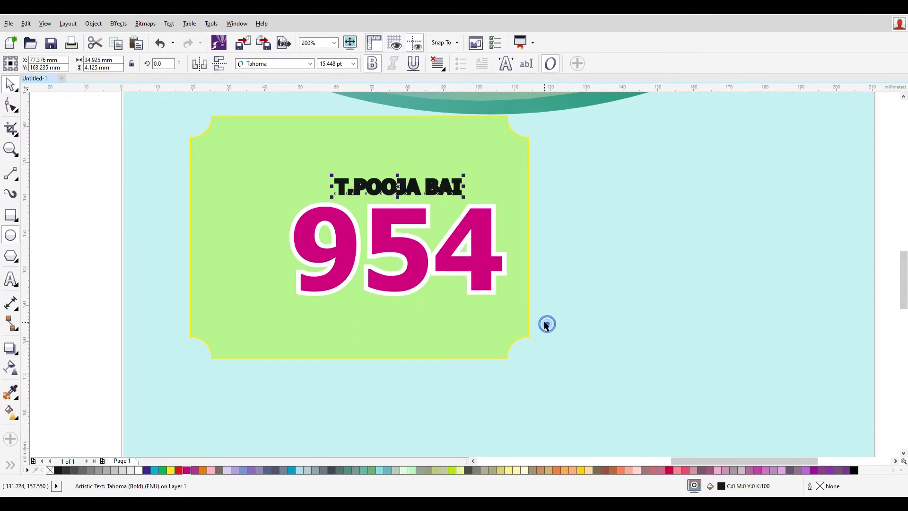
- Set the name's outline colour to black in Outline Pen
key(F12)
click(410, 169)
click(424, 188)
click(444, 344)
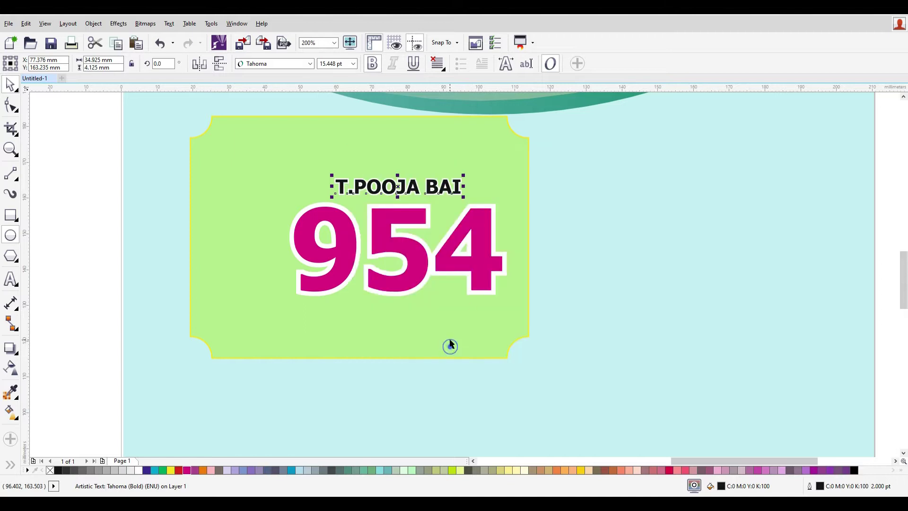
click(574, 215)
scroll(464, 203, up, 2)
scroll(465, 210, down, 4)
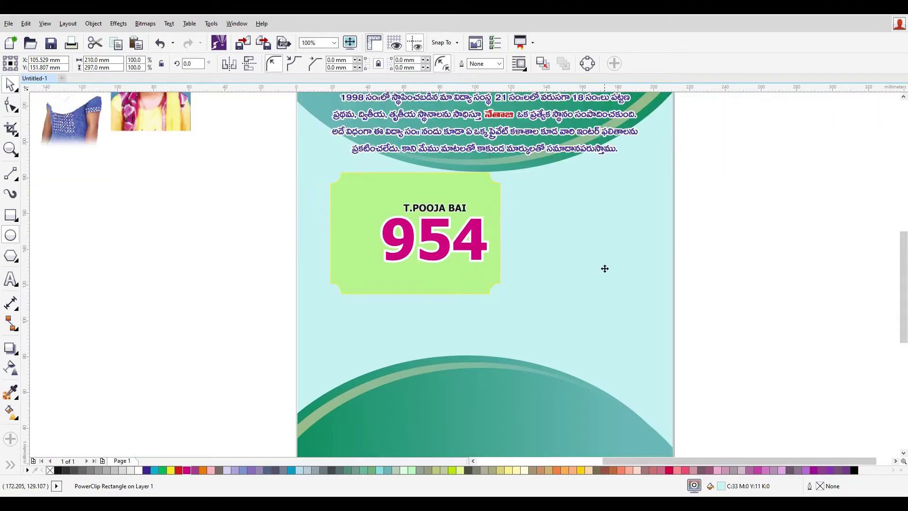
scroll(454, 212, up, 2)
click(453, 211)
drag(453, 212, 385, 335)
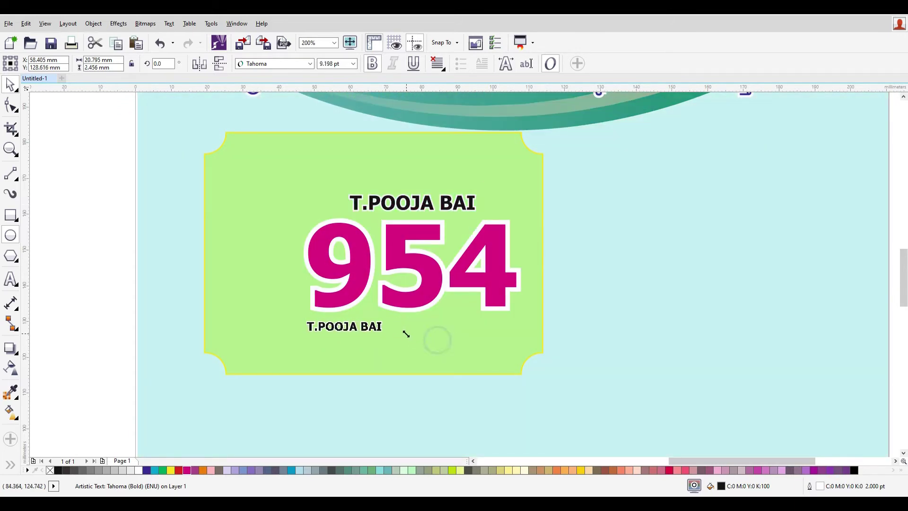
double_click(355, 325)
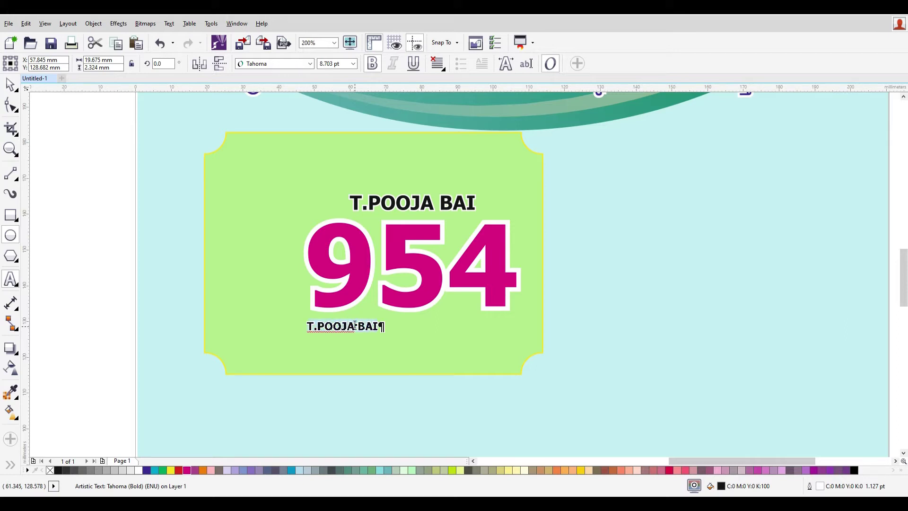
text(mp)
key(BackSpace)
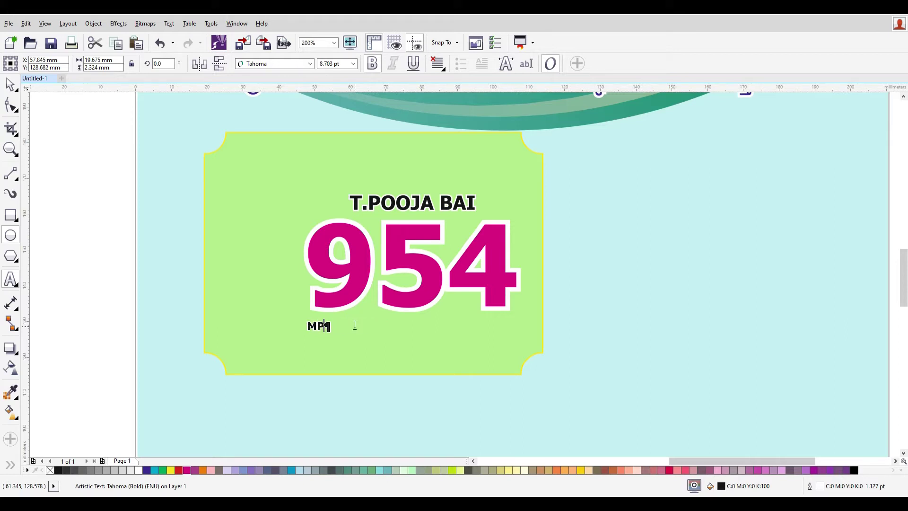
key(ctrl+space)
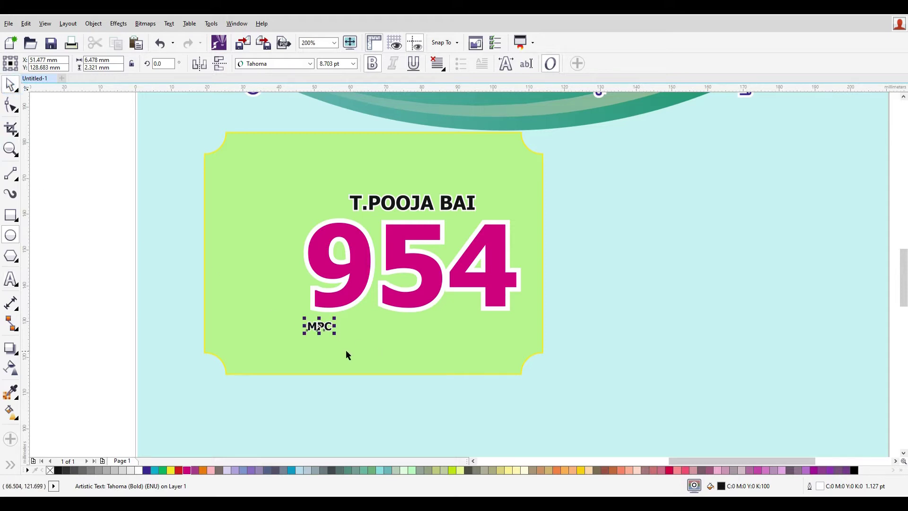
- Enlarge MPC to about 20 pt and duplicate it to the right, retyped as /1000
drag(335, 334, 503, 338)
double_click(503, 337)
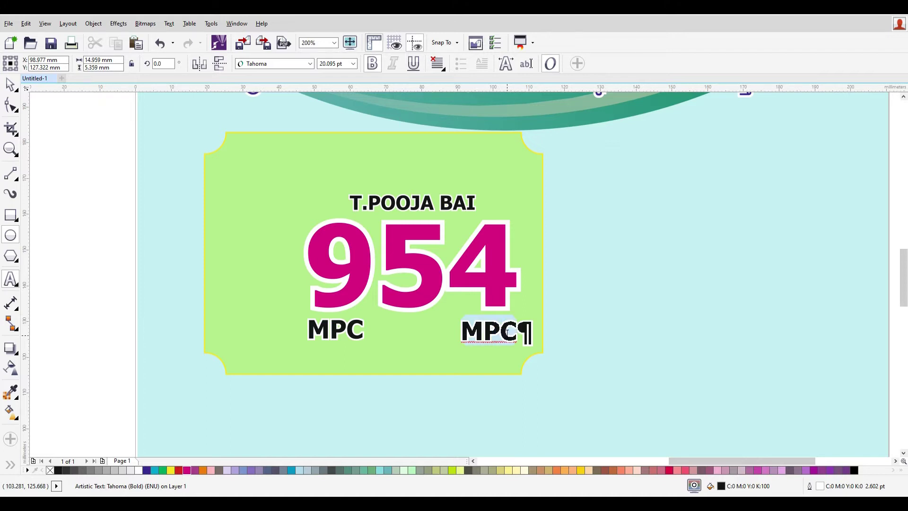
text(/)
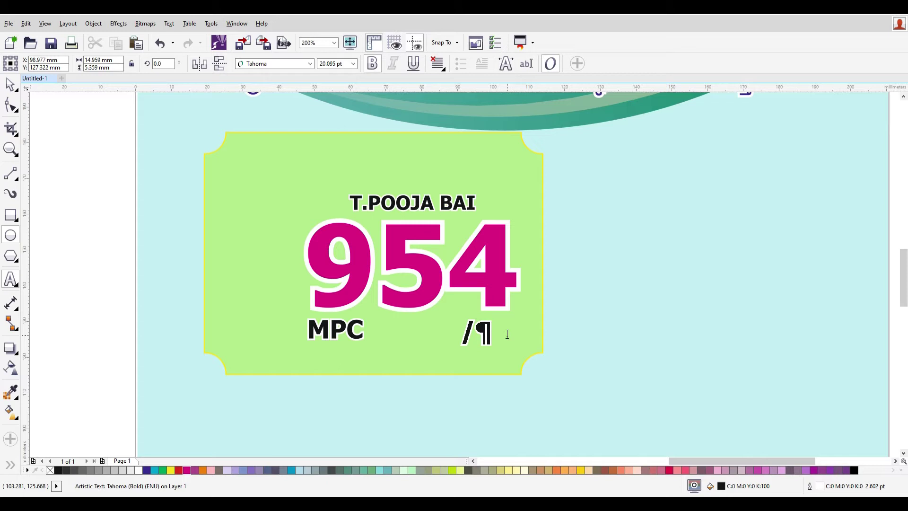
double_click(468, 333)
text(/1000)
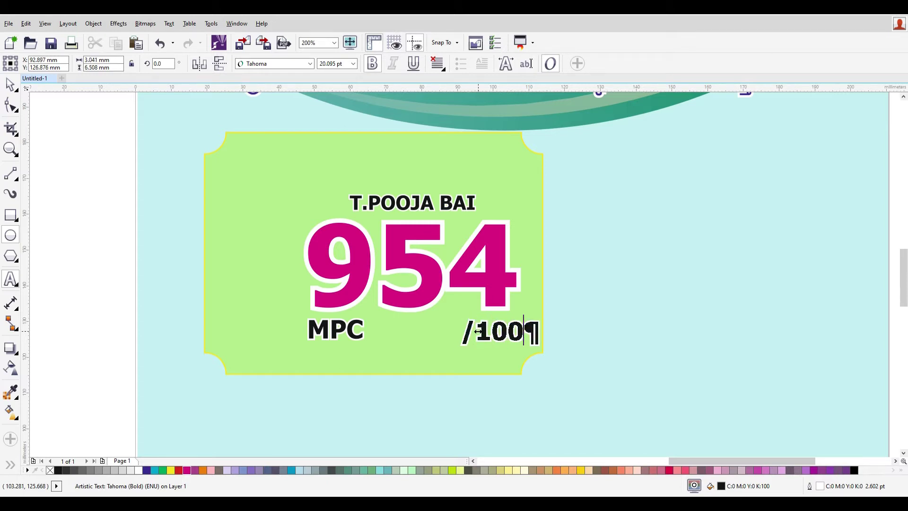
- Right-align /1000 and left-align MPC with the 954 score
click(9, 84)
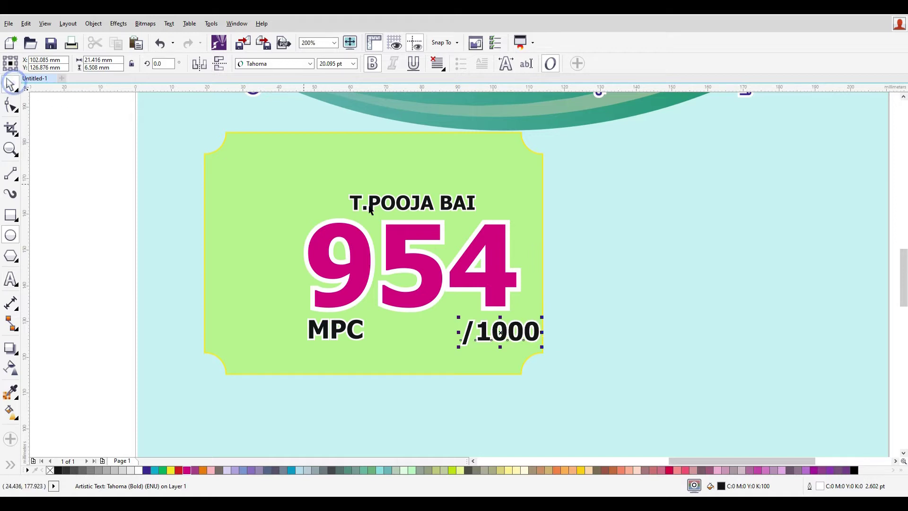
shift+click(494, 263)
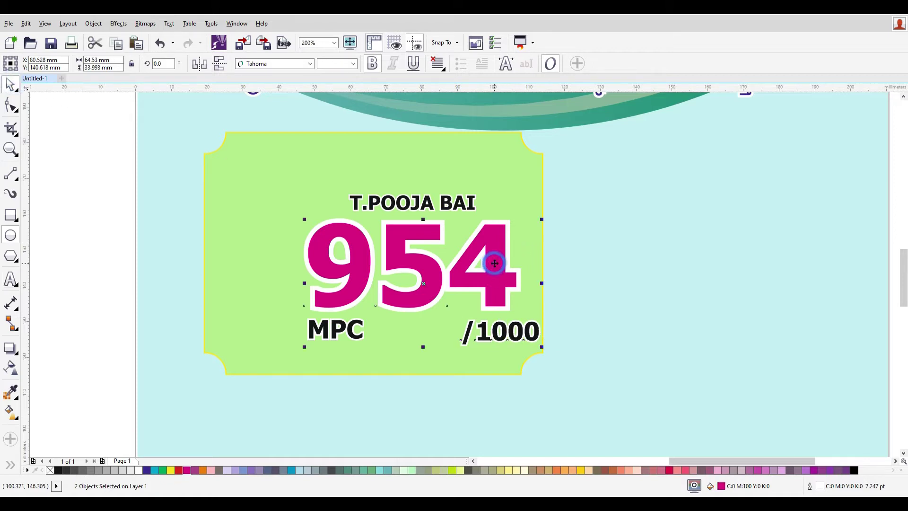
key(r)
click(608, 353)
click(364, 280)
shift+click(342, 327)
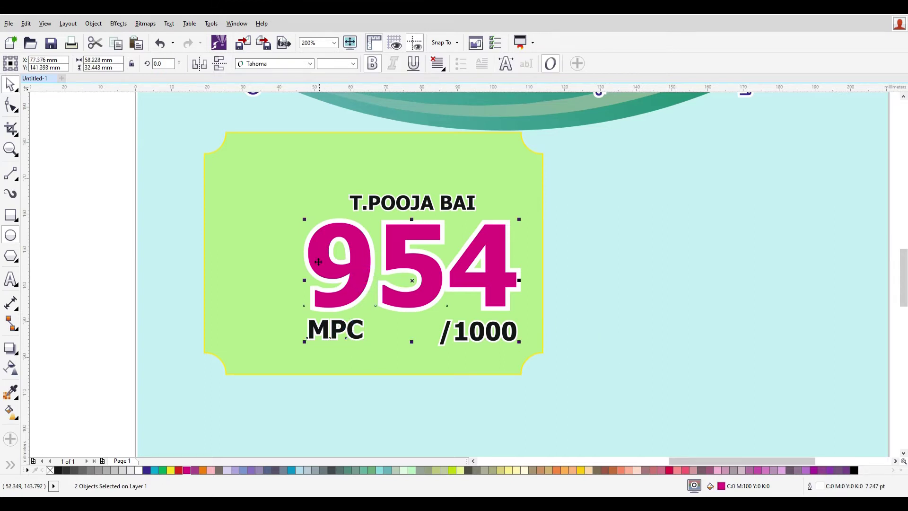
key(l)
- Select all four badge texts and nudge them down slightly
click(634, 345)
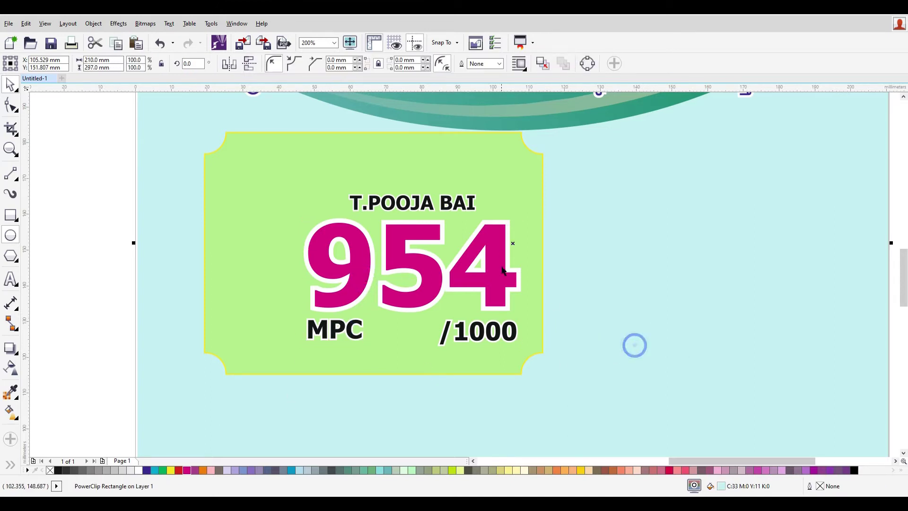
click(507, 332)
click(652, 389)
scroll(517, 288, down, 3)
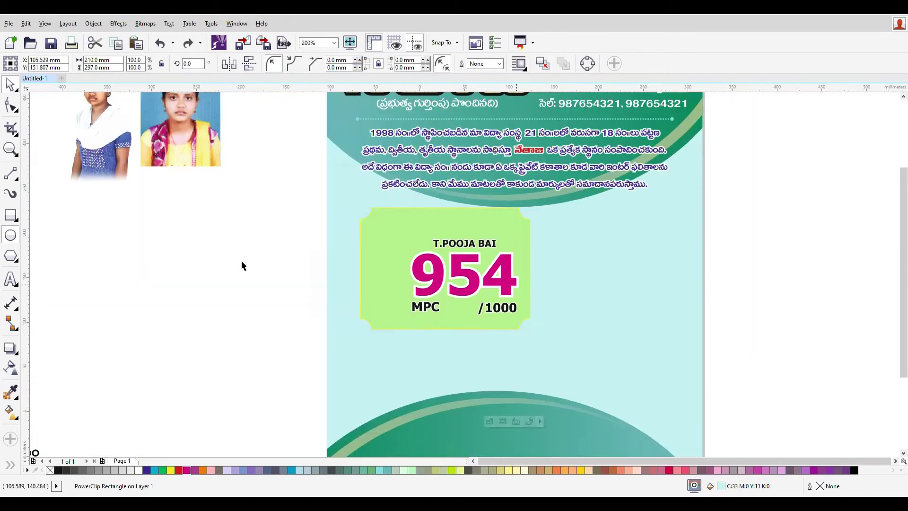
drag(399, 249, 546, 318)
key(Down)
key(Down)
key(Down)
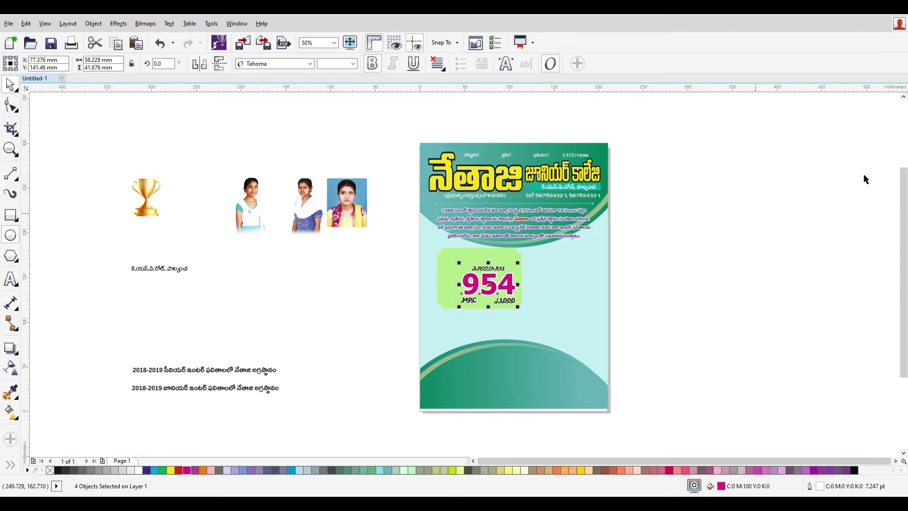
click(680, 307)
- Bring the trophy onto the badge in front of it, shrunk to about half width
drag(158, 197, 526, 265)
scroll(526, 264, up, 3)
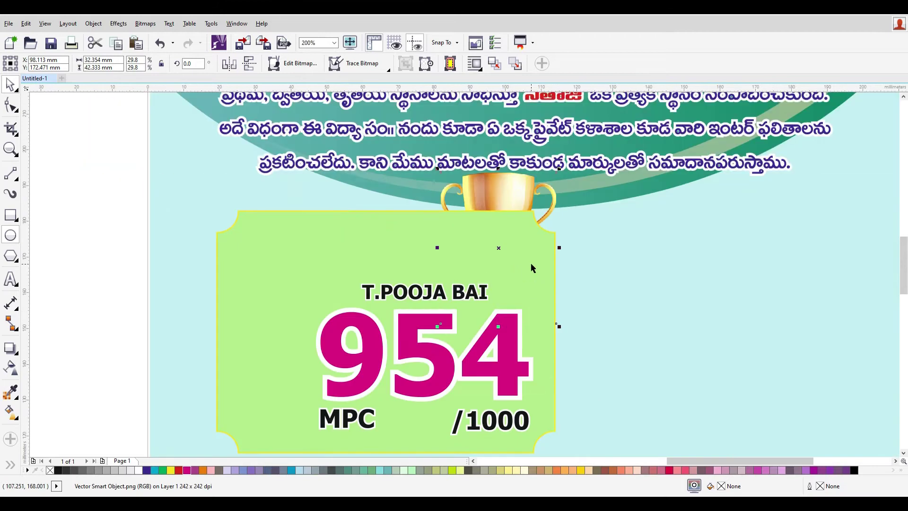
key(shift+Page_Up)
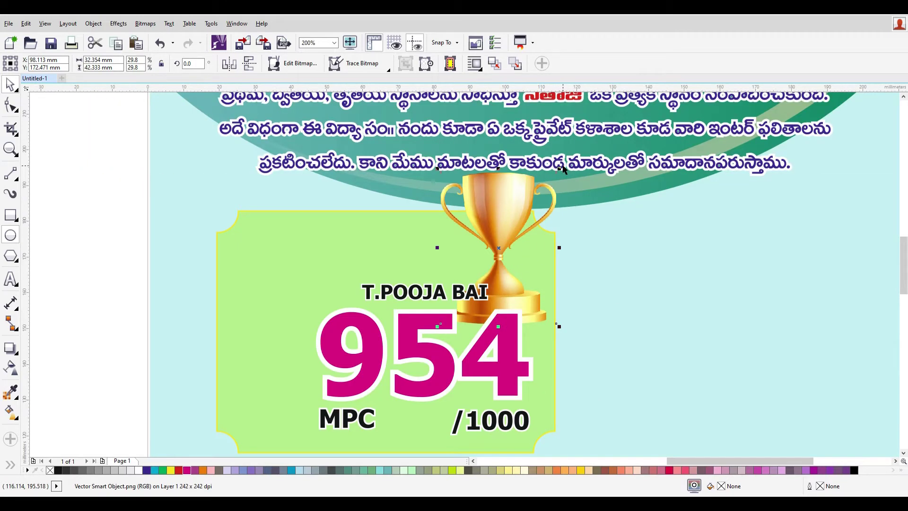
drag(559, 168, 497, 232)
click(500, 231)
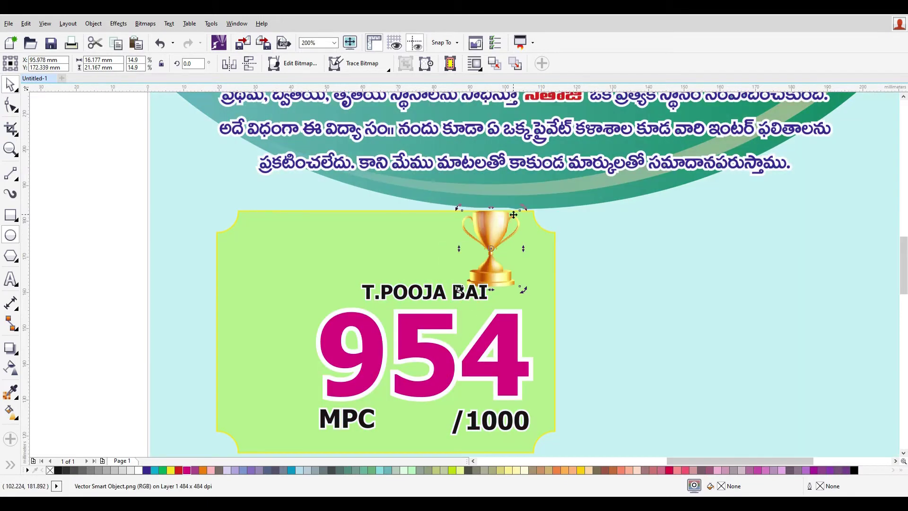
- Shrink the trophy further and settle it on the badge's top edge
click(598, 289)
click(494, 234)
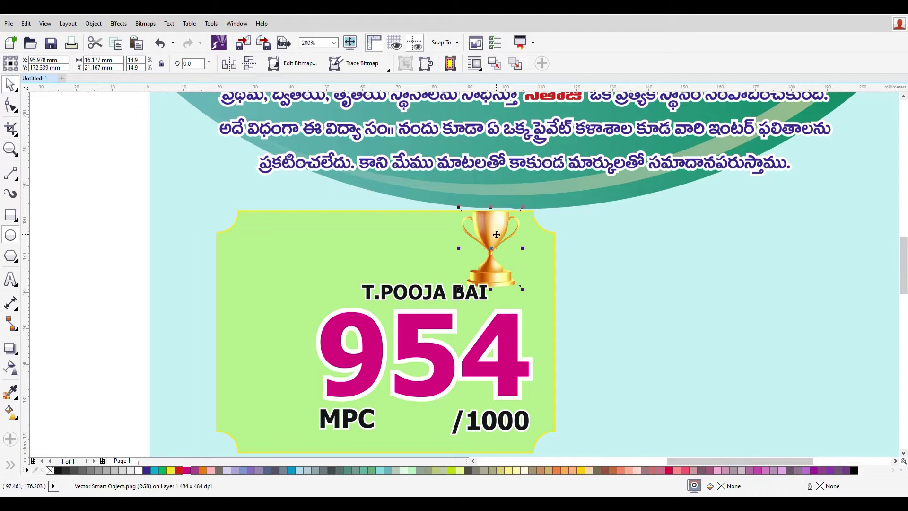
click(522, 209)
drag(524, 207, 495, 231)
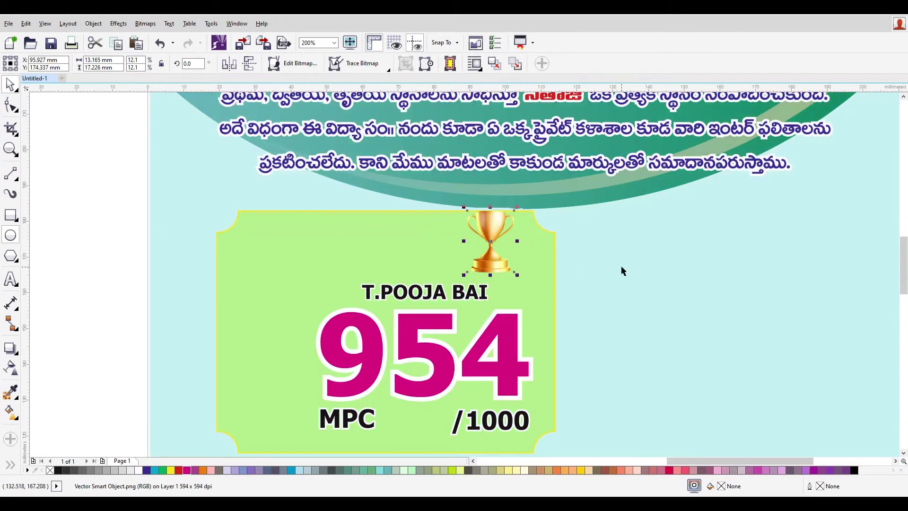
click(622, 269)
click(12, 221)
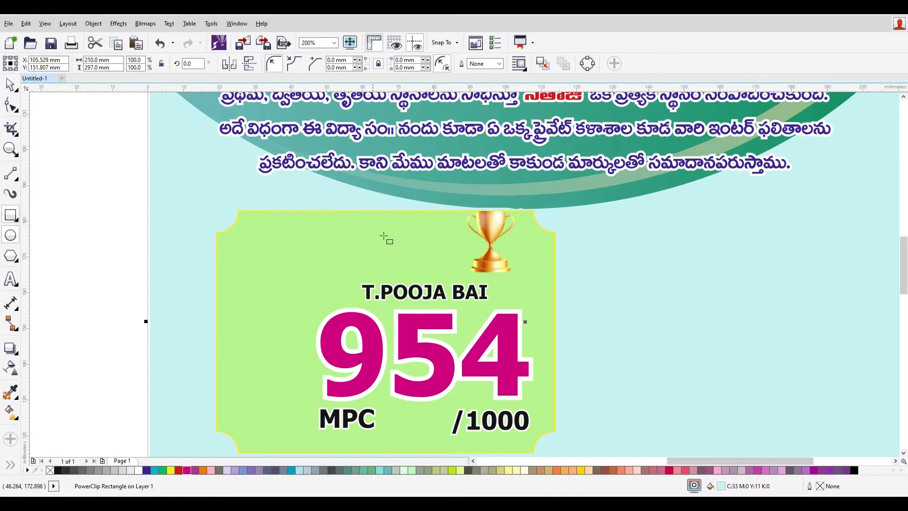
- Draw a rectangle beside the trophy and fill it teal C100 M0 Y50 K0
drag(363, 215, 495, 268)
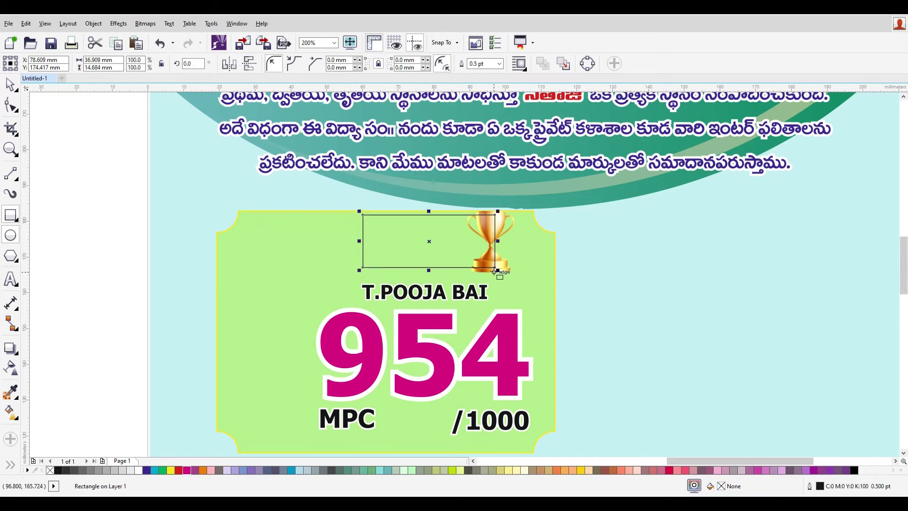
click(163, 471)
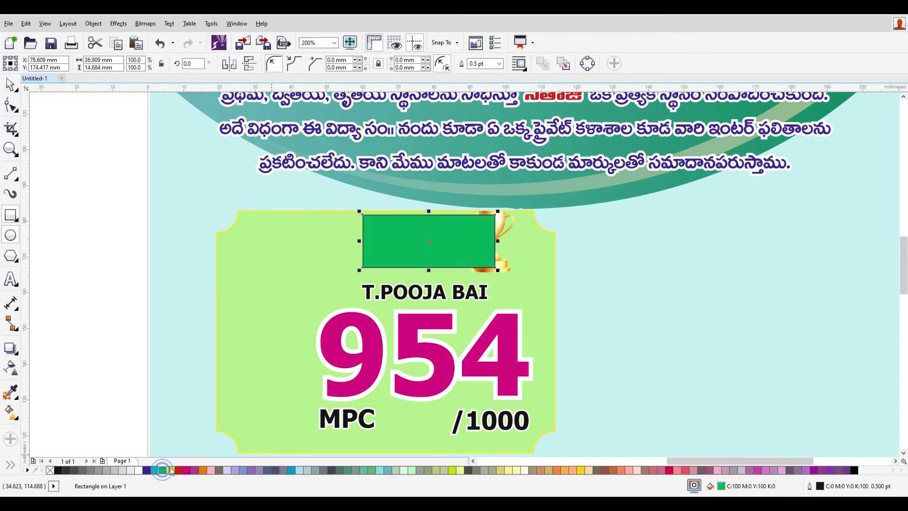
double_click(721, 486)
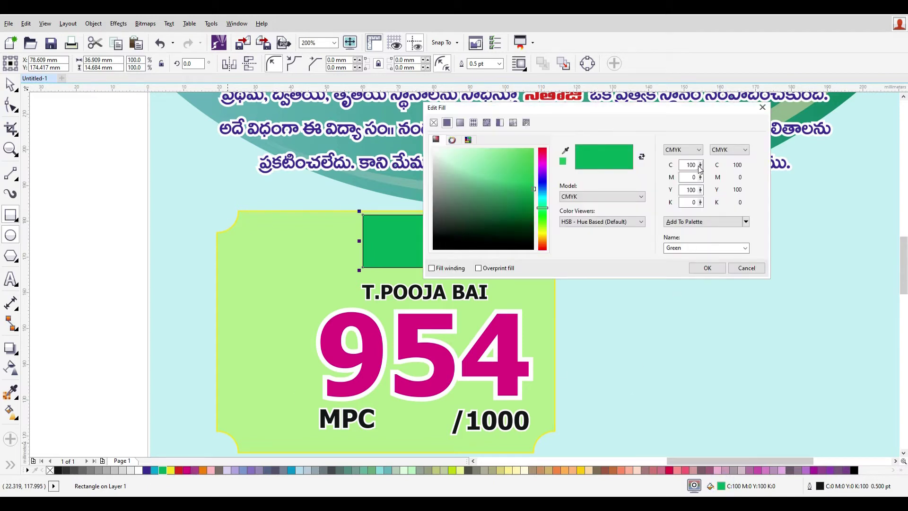
double_click(691, 190)
text(50)
key(Tab)
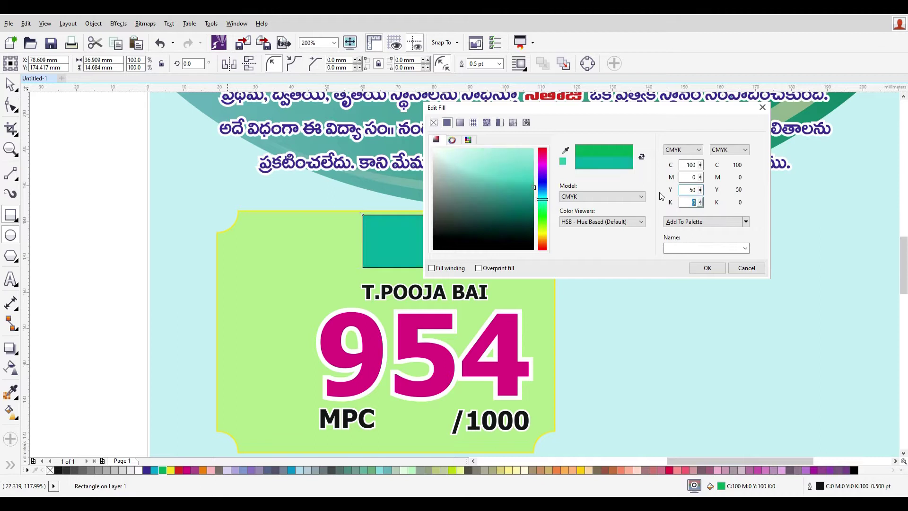
key(Return)
- Remove the rectangle's outline and send it behind the trophy
right_click(50, 470)
click(9, 84)
key(ctrl+z)
key(ctrl+z)
key(ctrl+shift+z)
key(ctrl+Page_Down)
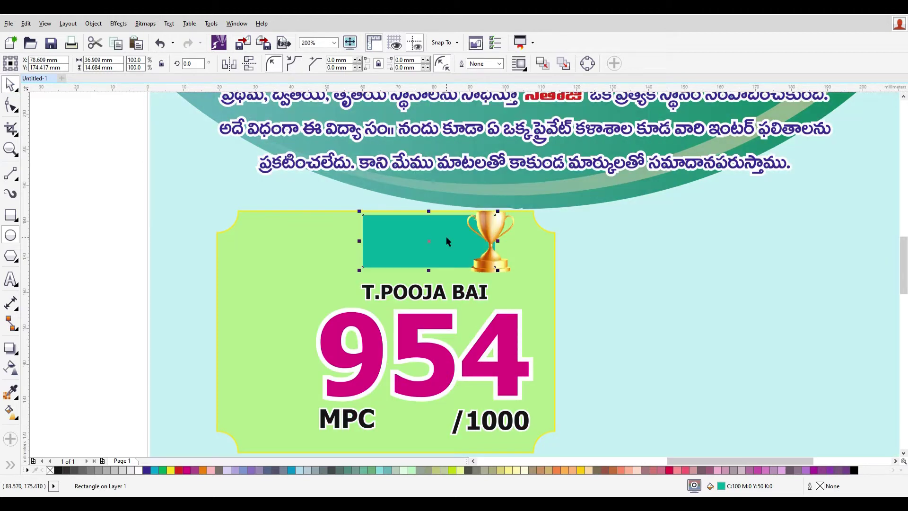
scroll(597, 212, up, 2)
- Nudge the teal rectangle left and round only its top-left corner to 10 mm
key(Left)
key(Left)
key(Left)
key(Left)
key(Left)
key(Left)
key(Left)
key(Left)
key(Left)
key(Left)
key(Left)
key(Left)
key(Left)
key(Left)
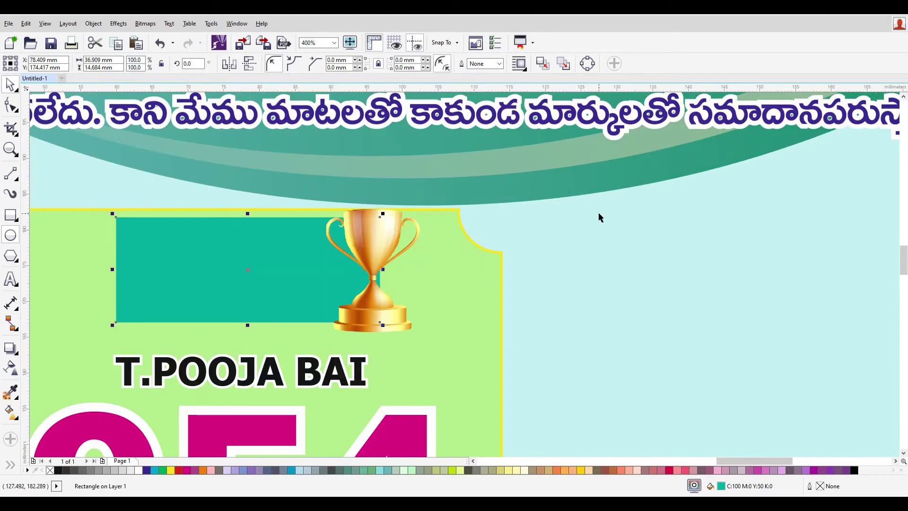
key(Left)
key(Left)
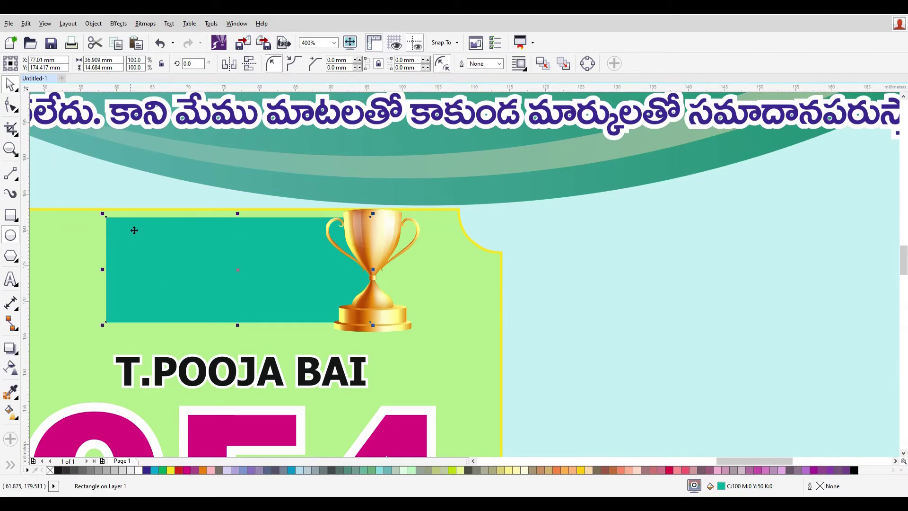
click(379, 65)
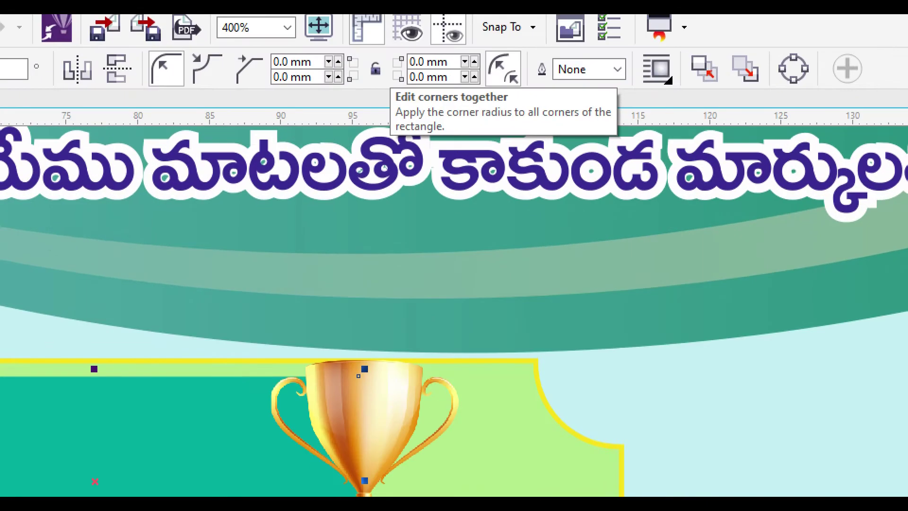
click(378, 67)
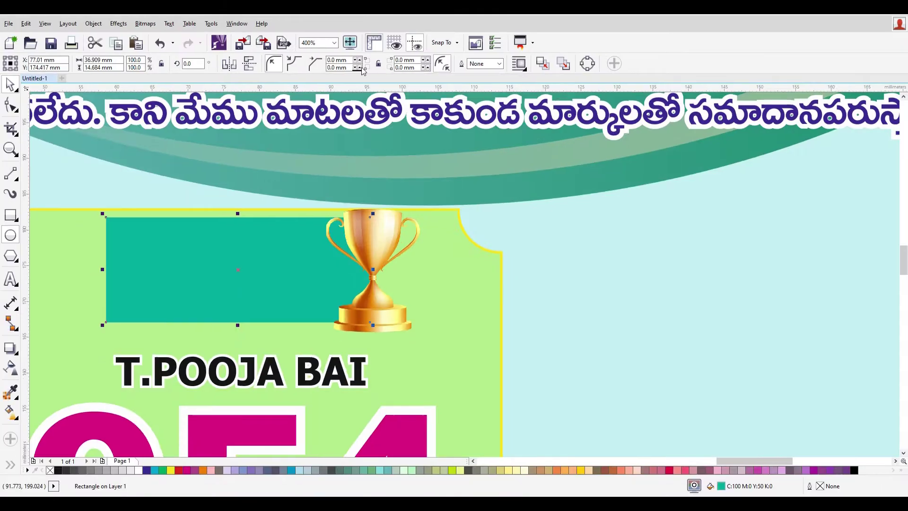
click(324, 62)
text(10)
key(Tab)
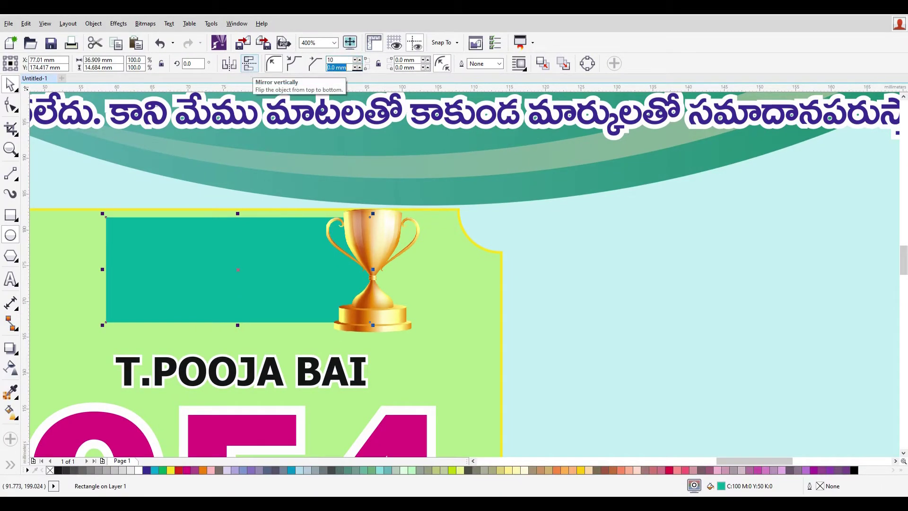
key(Return)
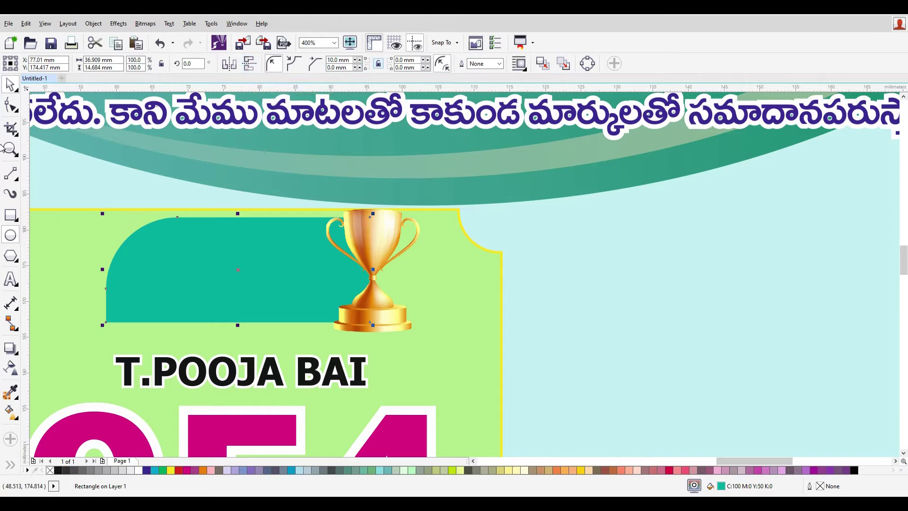
key(F3)
- Copy the name text onto the teal banner and set its outline to None
click(608, 322)
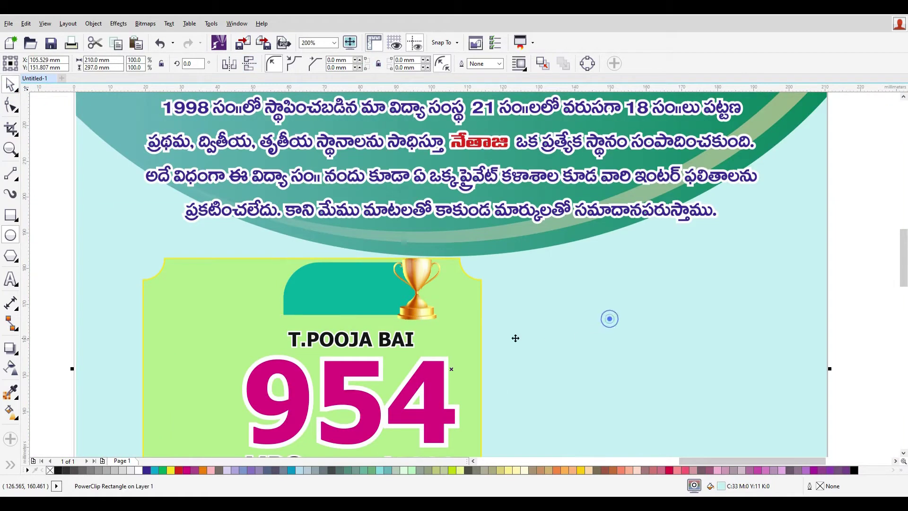
click(403, 344)
drag(406, 341, 401, 282)
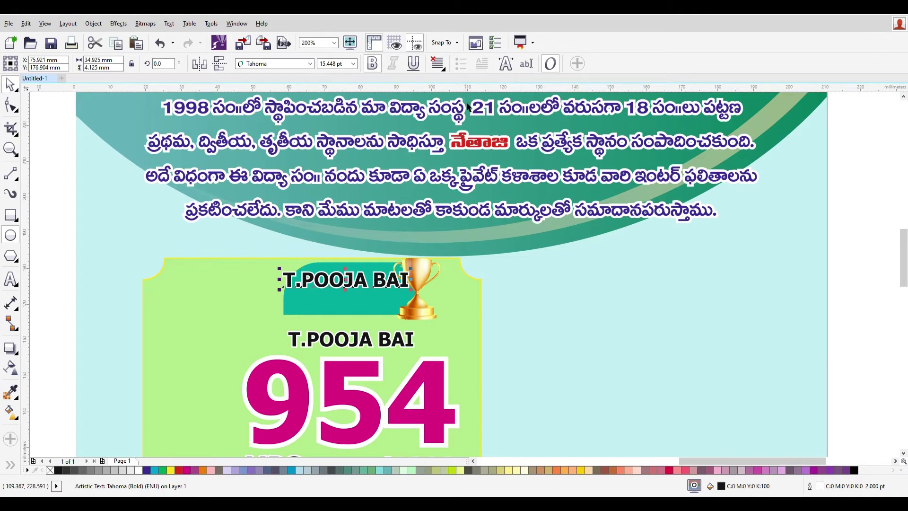
key(F12)
click(392, 194)
click(365, 203)
click(444, 344)
scroll(363, 278, up, 2)
- Retype the copied text as two lines: PALONCHA / TOWN FIRST
double_click(363, 278)
key(ctrl+a)
text(p)
key(BackSpace)
text(PALONCHA)
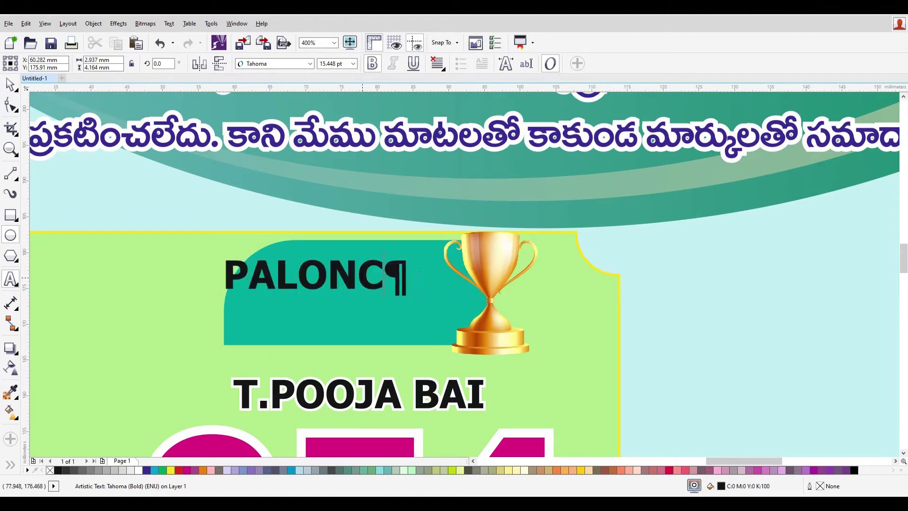
key(shift+Return)
text(TOWN)
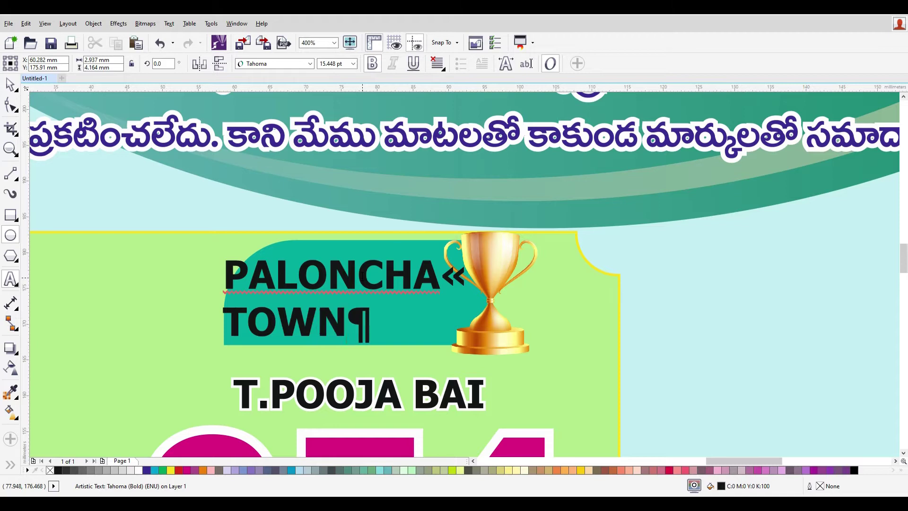
text( FRIS)
key(BackSpace)
key(BackSpace)
key(BackSpace)
text(IRST)
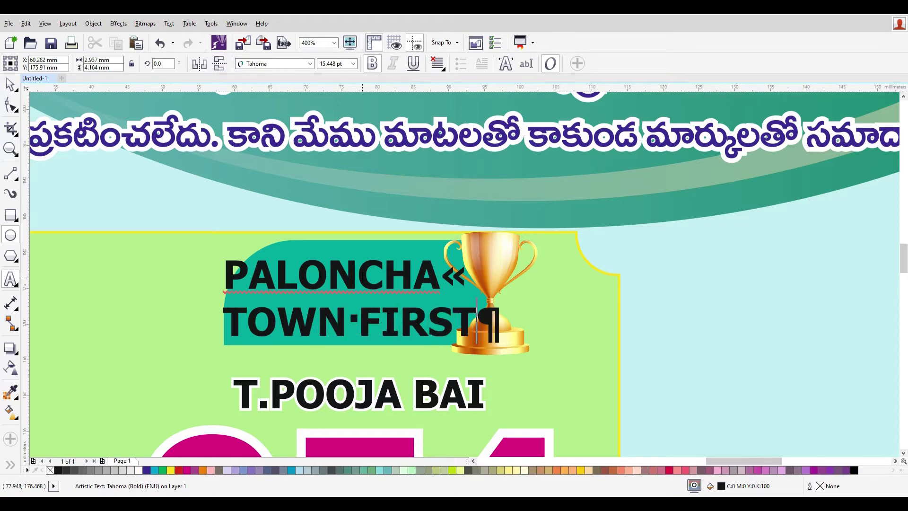
key(BackSpace)
key(BackSpace)
key(BackSpace)
key(BackSpace)
text(I)
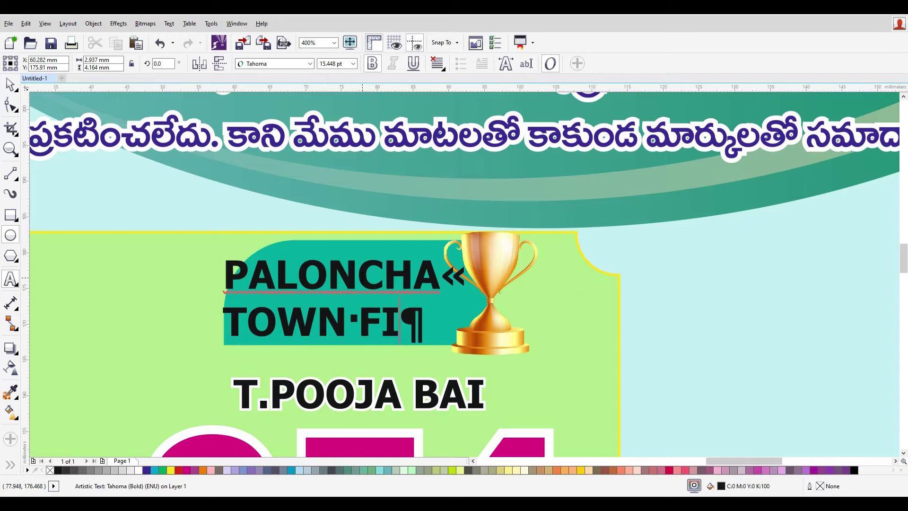
text(RST)
key(ctrl+a)
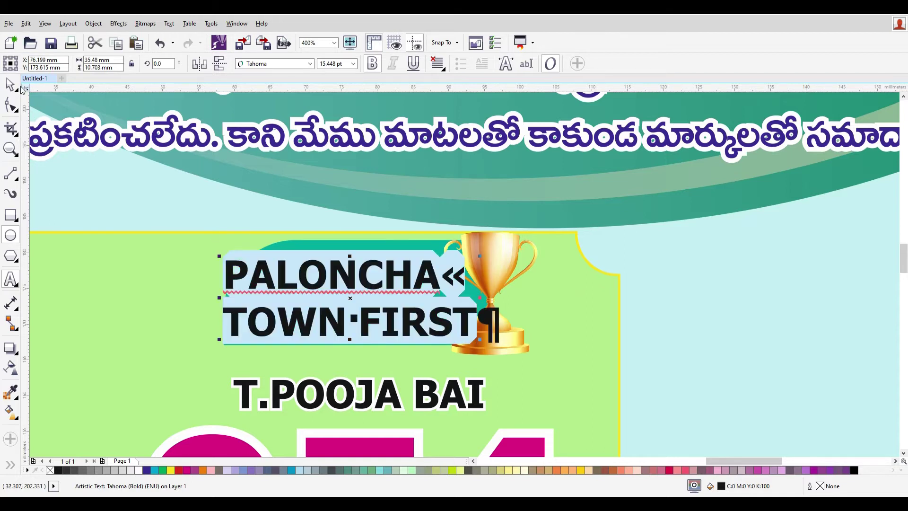
- Shrink the PALONCHA TOWN FIRST text and centre it on the teal banner
click(9, 84)
drag(478, 340, 397, 316)
drag(347, 265, 368, 286)
shift+click(361, 263)
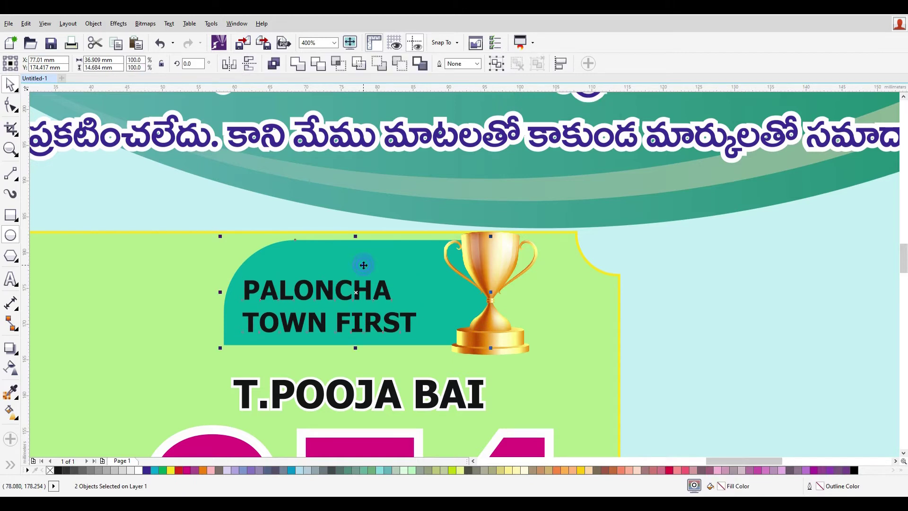
key(c)
click(708, 349)
- Enlarge the heading, centre it both ways on the banner, and colour it yellow
click(392, 323)
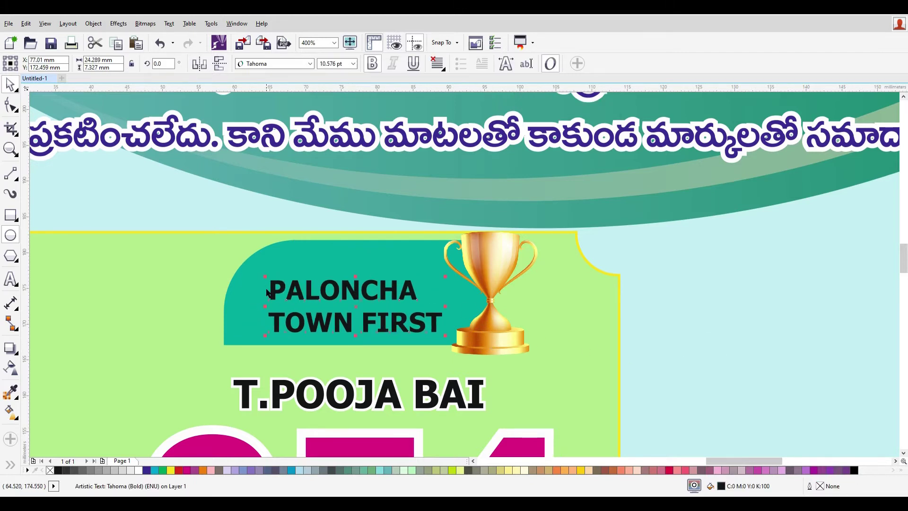
drag(264, 275, 241, 265)
shift+click(234, 331)
key(c)
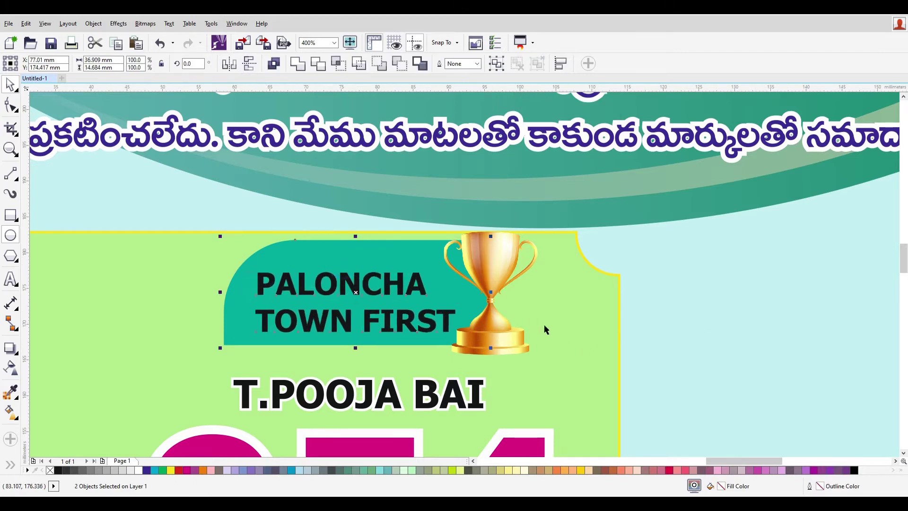
key(e)
click(731, 362)
click(404, 313)
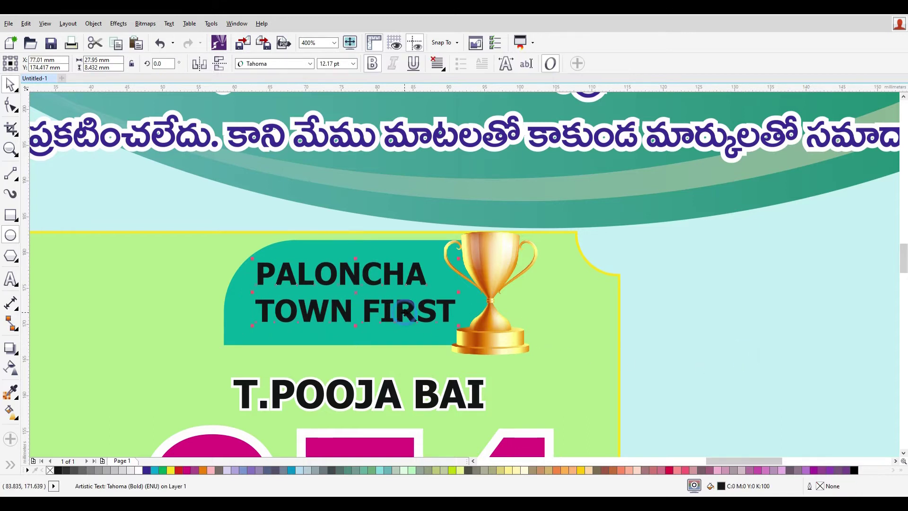
click(170, 470)
click(779, 359)
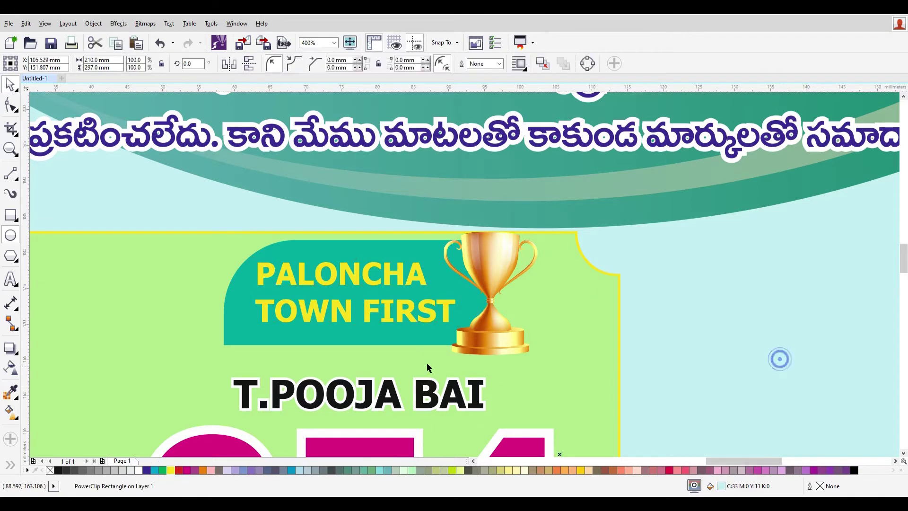
- Try moving the banner, text and trophy up onto the arc, then undo it
scroll(427, 367, down, 4)
drag(304, 324, 568, 355)
drag(491, 331, 494, 296)
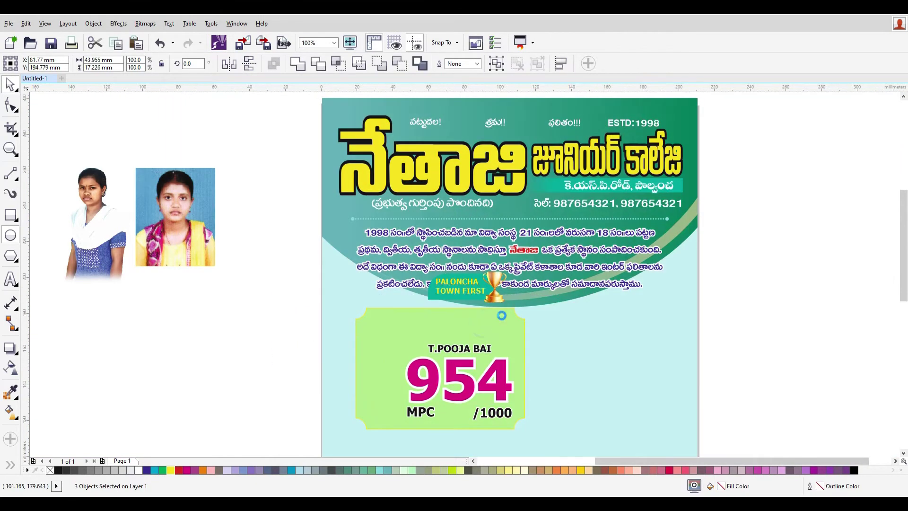
key(ctrl+z)
click(585, 339)
scroll(207, 318, down, 3)
- Place the student photo in front of the 954 card at its left edge
drag(140, 294, 246, 326)
scroll(249, 325, up, 3)
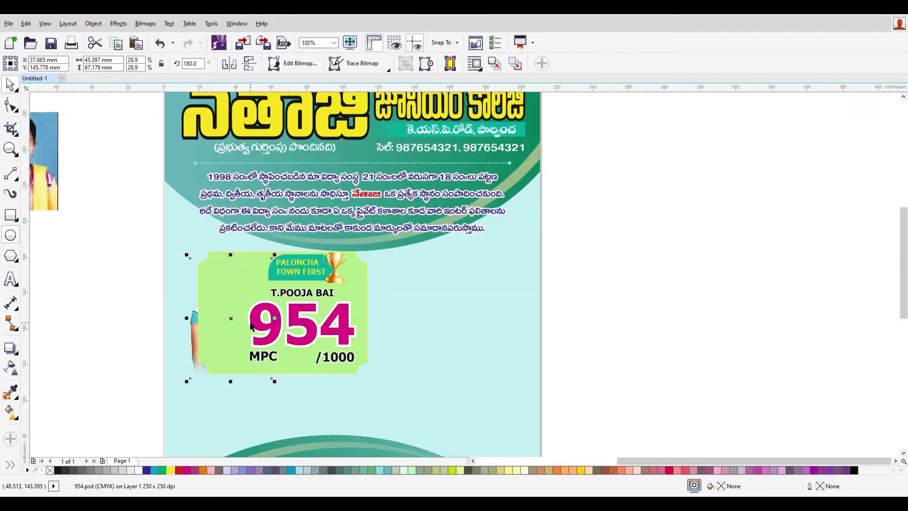
key(shift+Page_Up)
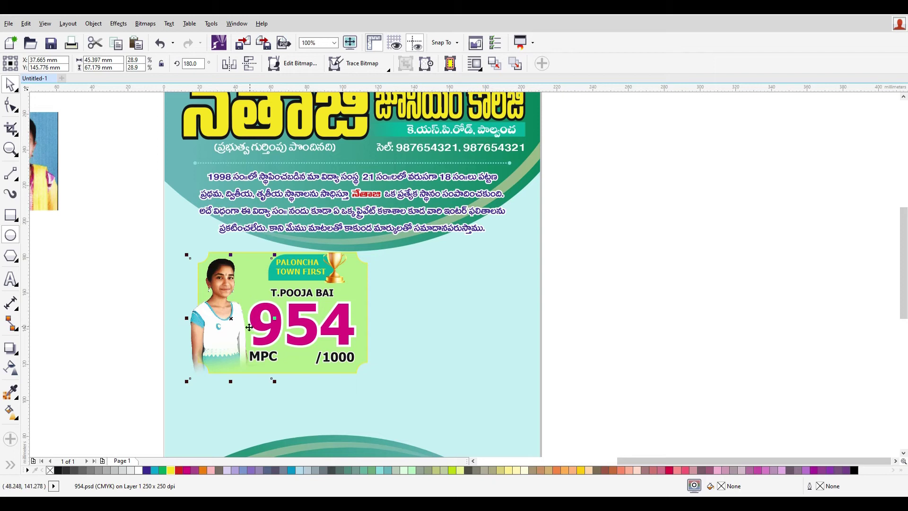
drag(229, 328, 227, 310)
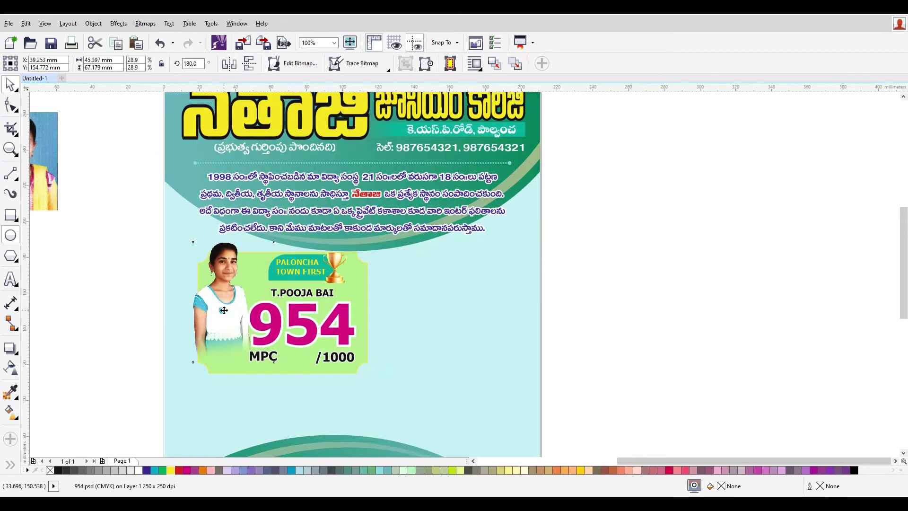
drag(224, 311, 223, 309)
click(226, 319)
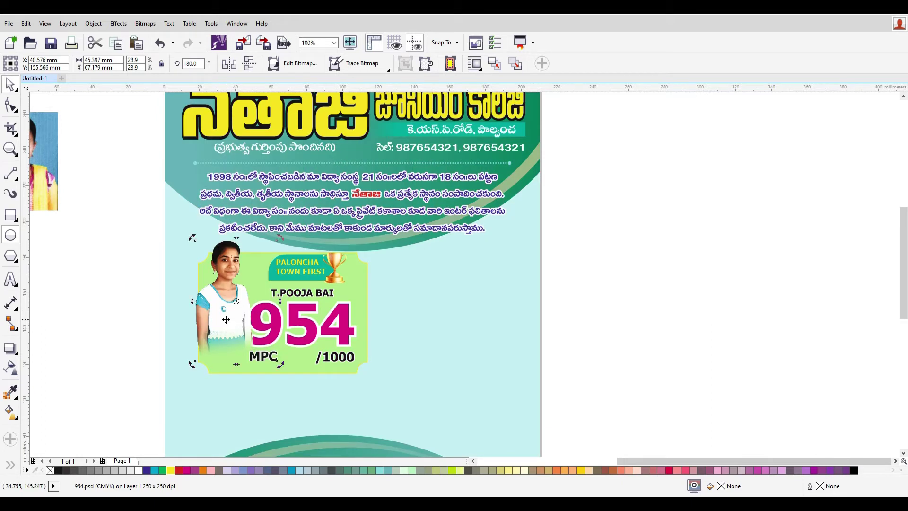
drag(223, 324, 236, 323)
key(Left)
key(Left)
key(Left)
key(Left)
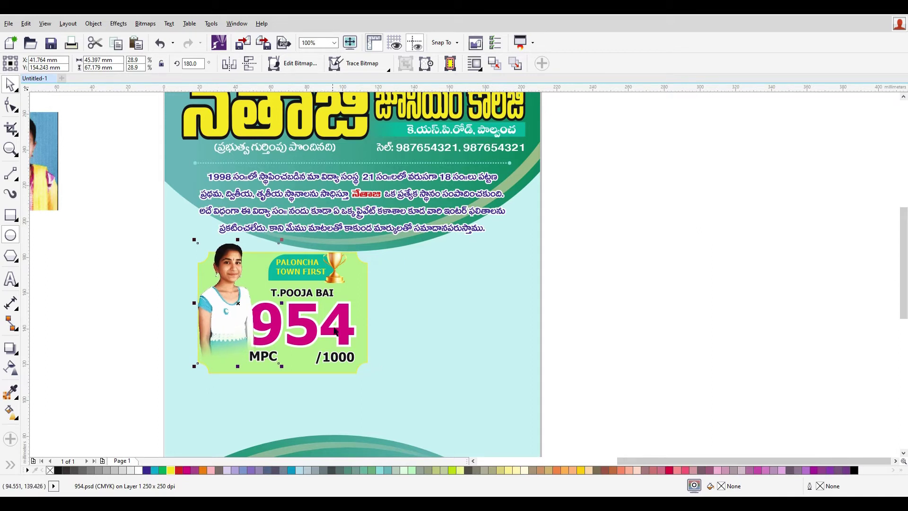
- Select the name, score and labels and nudge them slightly right
shift+click(333, 330)
shift+click(276, 359)
drag(679, 390, 219, 286)
key(Right)
key(Right)
key(Right)
key(Right)
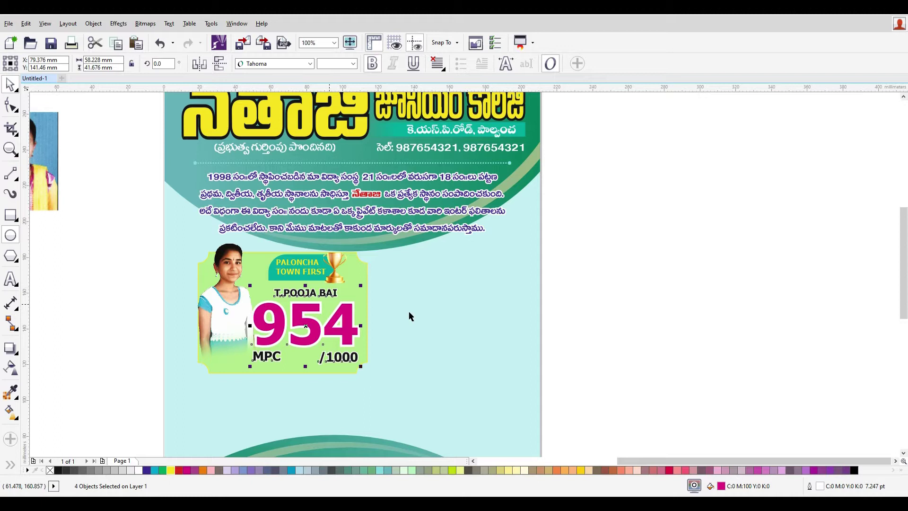
- Undo a stray ellipse drawn across the card
key(F7)
drag(222, 245, 666, 321)
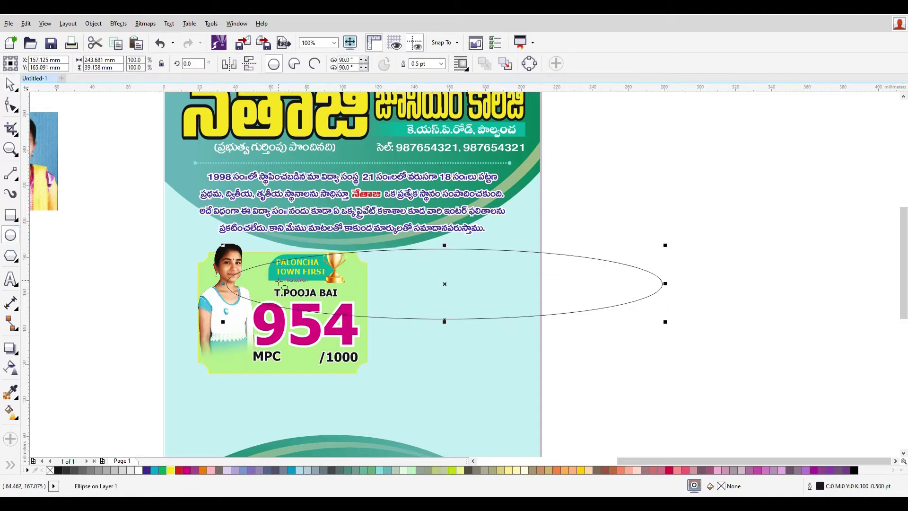
key(ctrl+z)
click(12, 84)
- Select the banner, its text and trophy without the name, and nudge them right and down
drag(598, 314, 210, 238)
scroll(330, 290, up, 2)
drag(832, 333, 220, 240)
shift+click(294, 297)
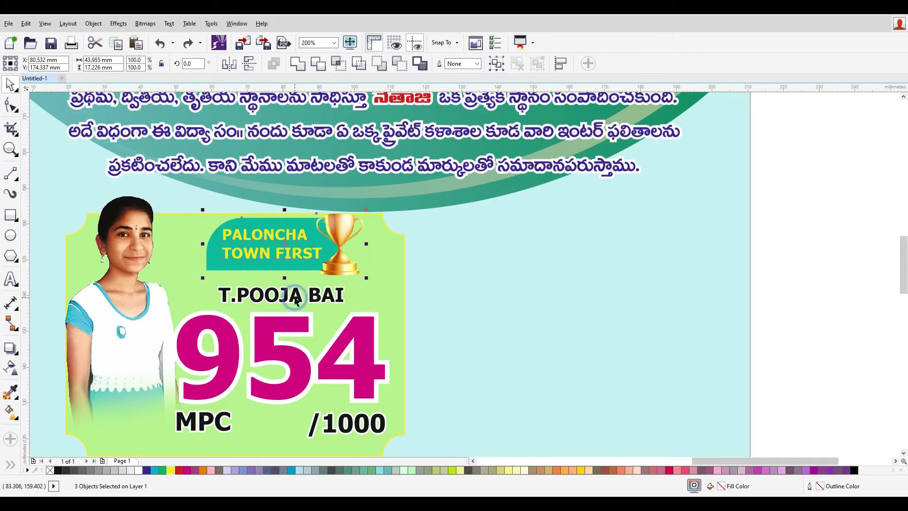
key(Right)
key(Right)
key(Right)
key(Right)
key(Right)
key(Right)
key(Right)
key(Right)
key(Right)
key(Right)
key(Right)
key(Right)
key(Right)
key(Right)
key(Right)
key(Right)
key(Right)
key(Right)
key(Right)
key(Right)
key(Right)
key(Right)
key(Right)
key(Right)
key(Right)
key(Right)
key(Down)
key(Down)
key(Down)
key(Down)
key(Down)
key(Down)
key(Down)
key(Down)
key(Down)
key(Down)
key(Right)
key(Right)
key(Up)
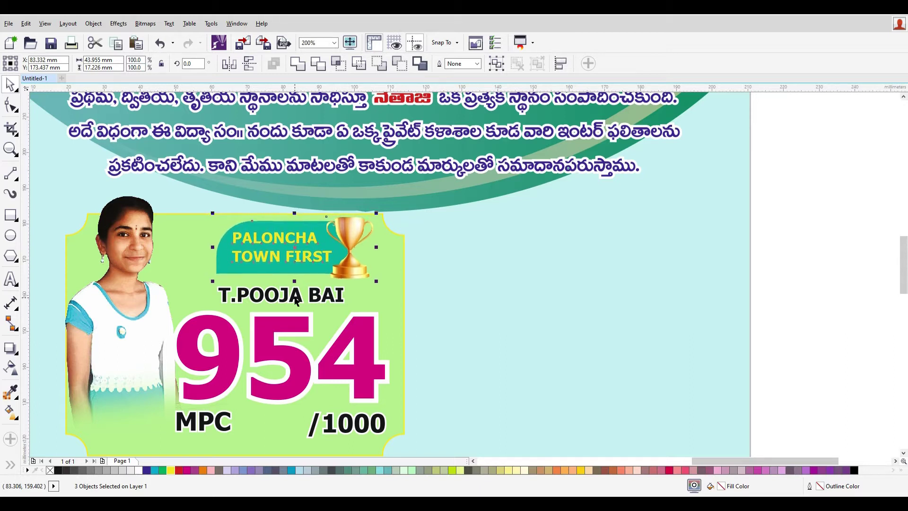
scroll(318, 381, down, 1)
- Select the student photo and close its outline settings unchanged
click(252, 324)
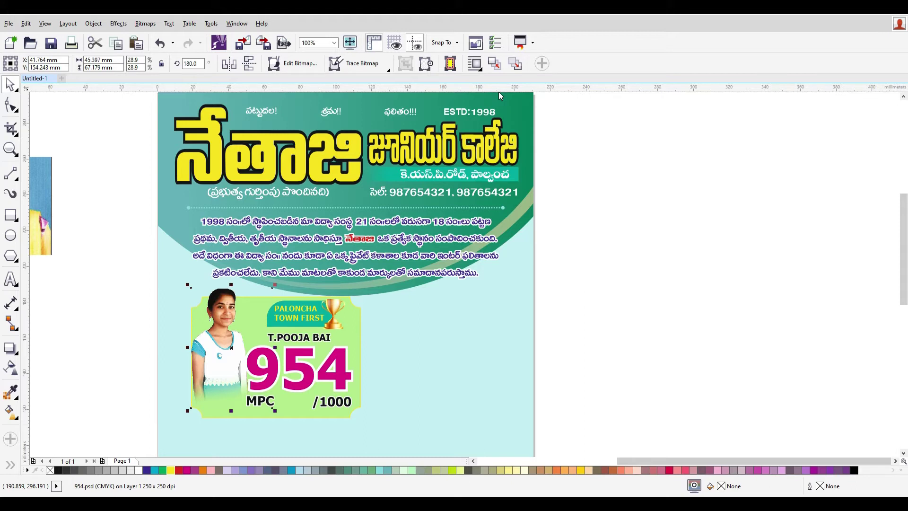
key(F12)
key(Escape)
- Select the green score card, check its outline width, and drag it up to snap into alignment
click(353, 336)
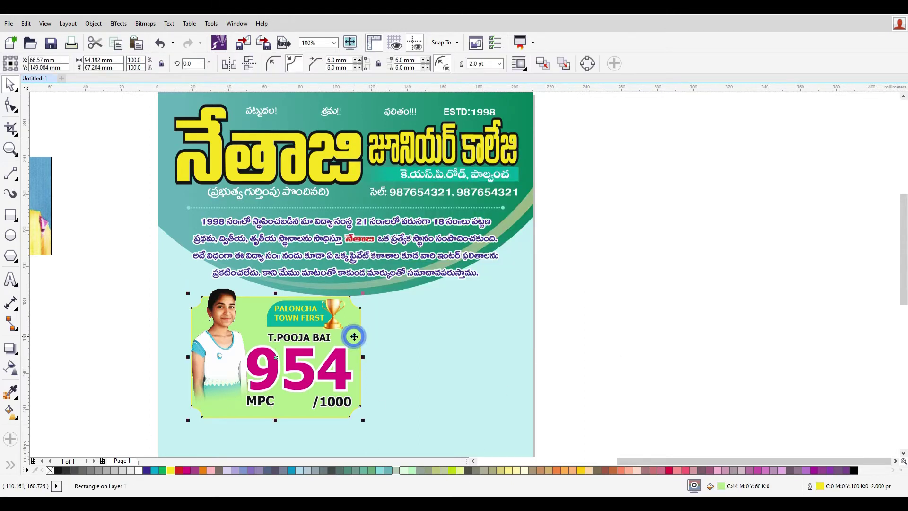
key(F12)
click(392, 195)
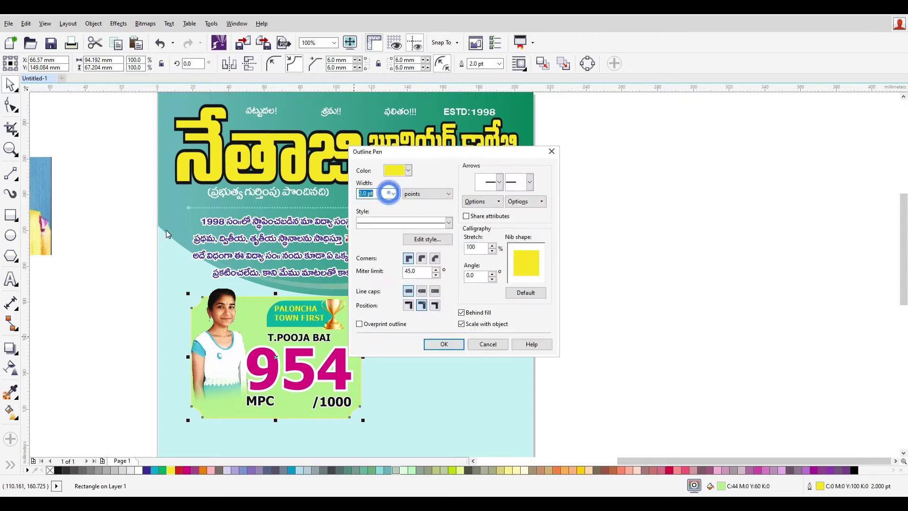
key(Escape)
scroll(253, 331, up, 3)
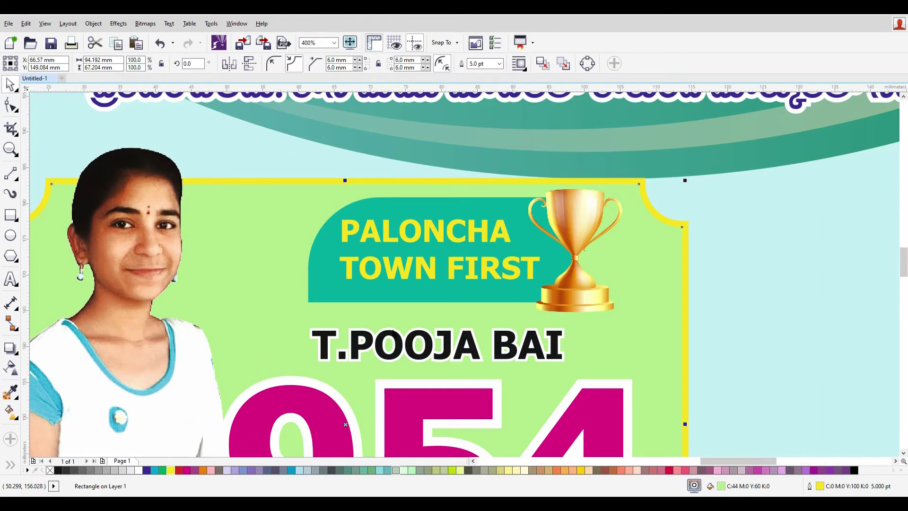
scroll(425, 399, down, 3)
scroll(493, 312, up, 3)
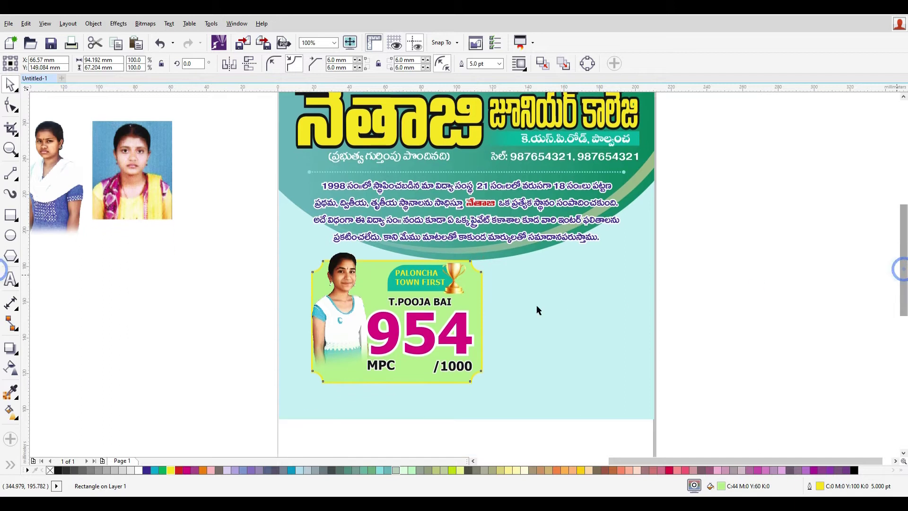
scroll(473, 328, down, 3)
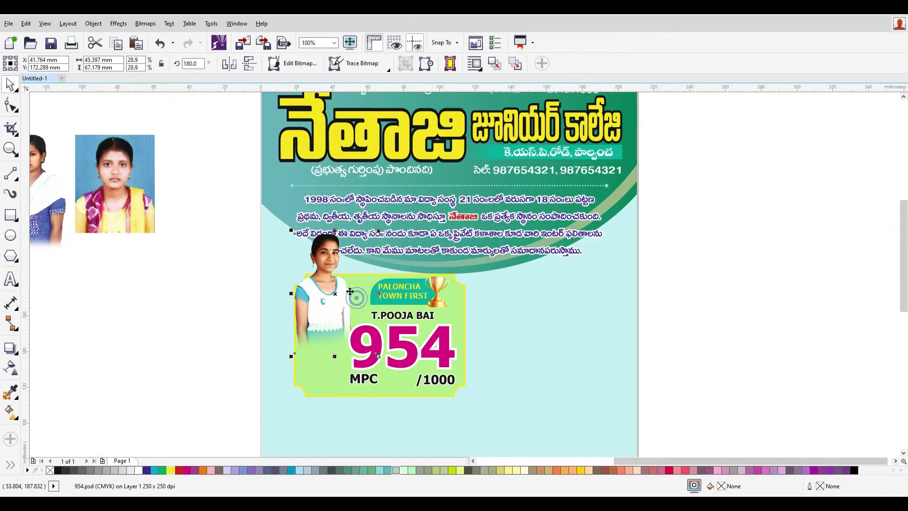
mouse_move(460, 307)
mouse_down()
mouse_move(466, 281)
mouse_move(464, 301)
mouse_up()
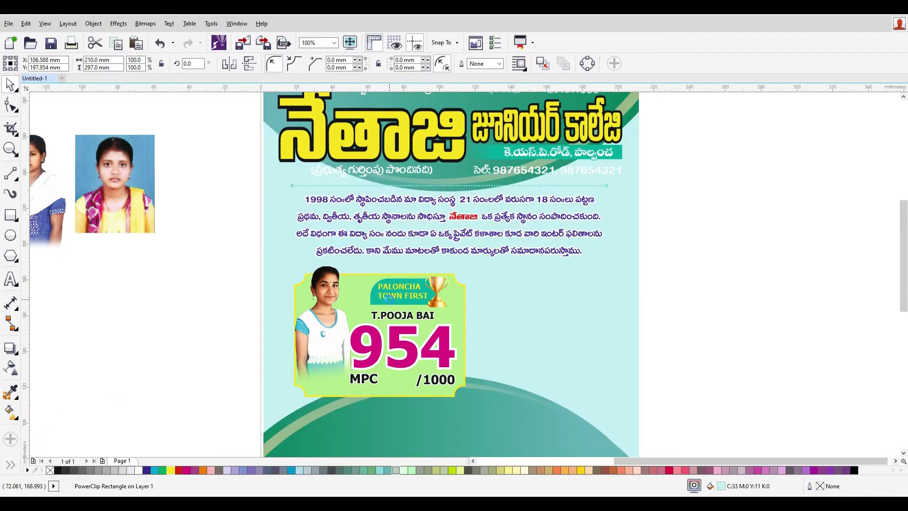
- Apply a linear transparency to the green card so it fades from bottom toward the top
click(297, 299)
click(461, 297)
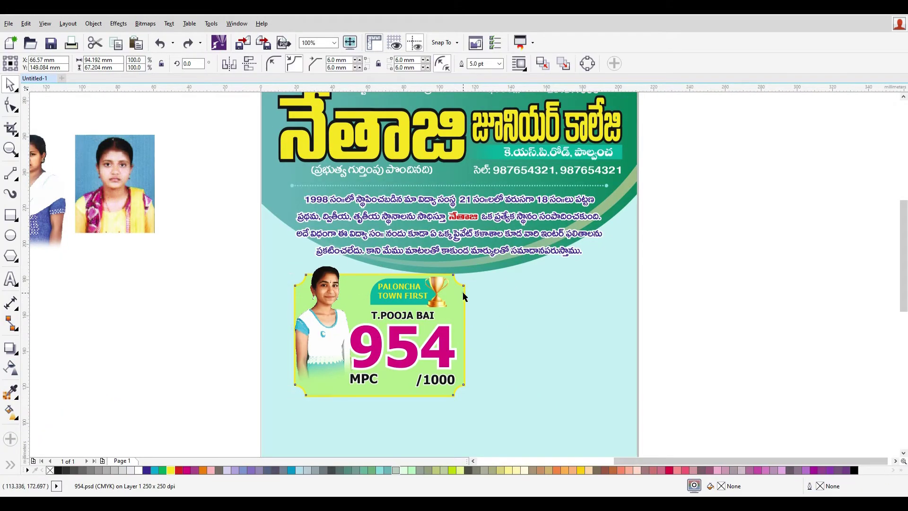
click(10, 368)
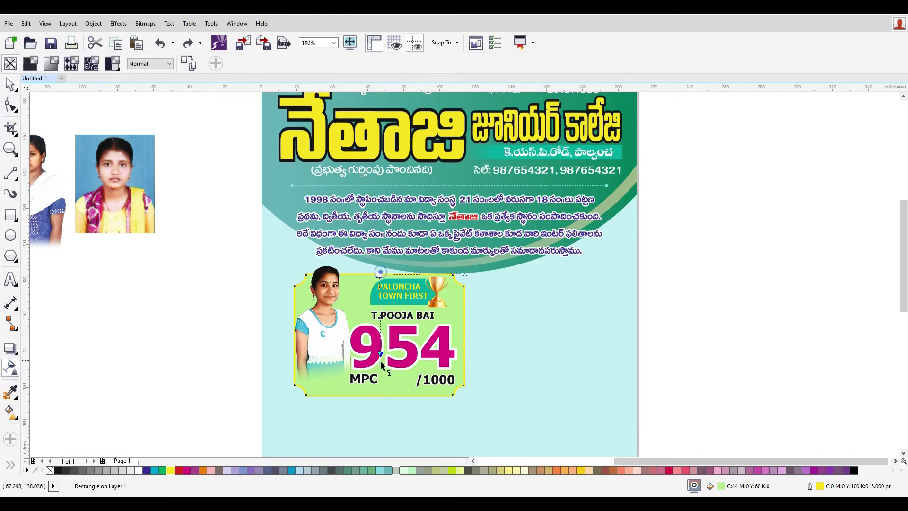
drag(378, 274, 380, 362)
drag(381, 401, 383, 307)
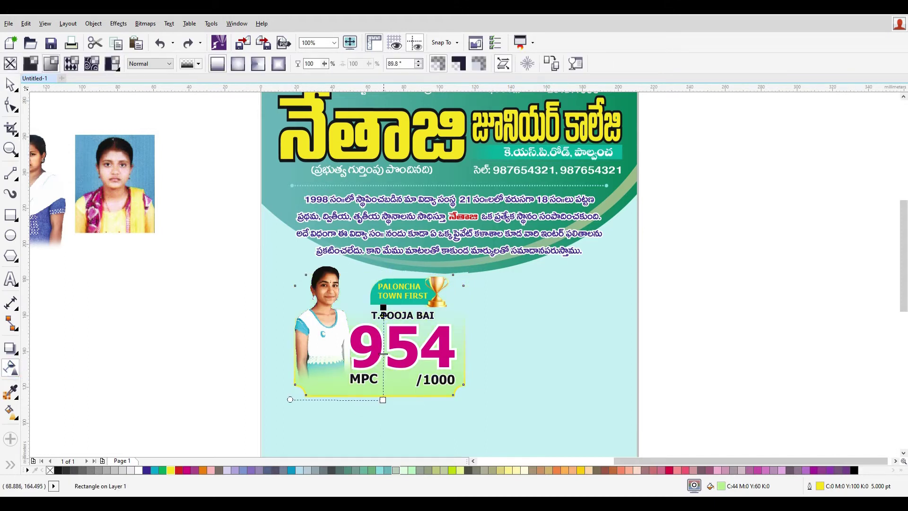
drag(389, 351, 401, 283)
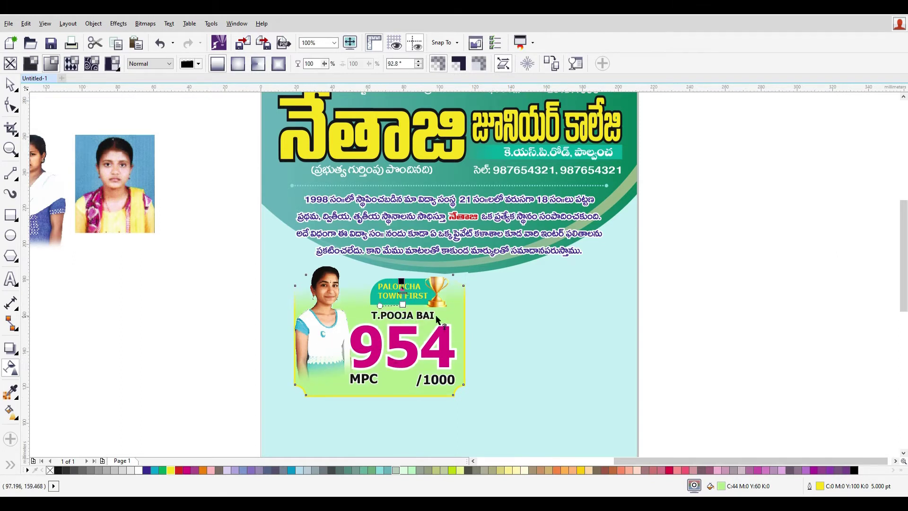
- Set the green card's fill to CMYK C45 M0 Y70 K0 in Edit Fill
click(10, 84)
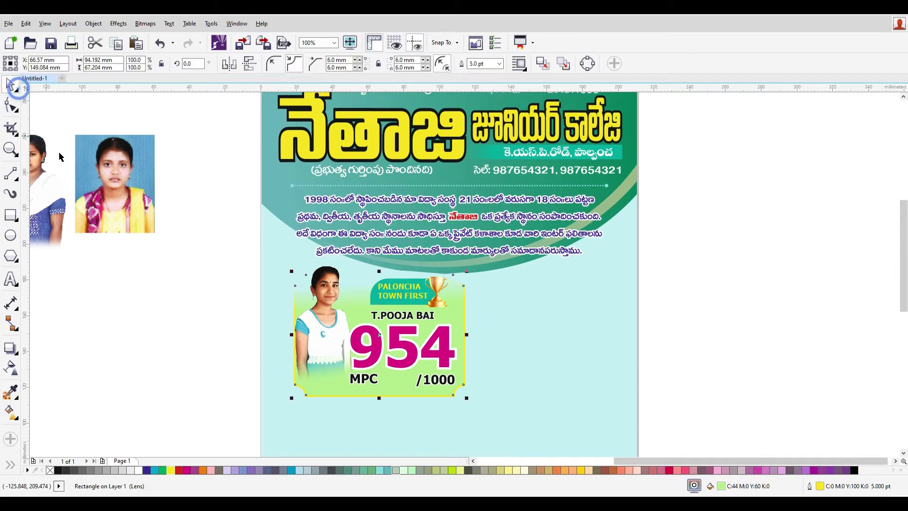
click(461, 319)
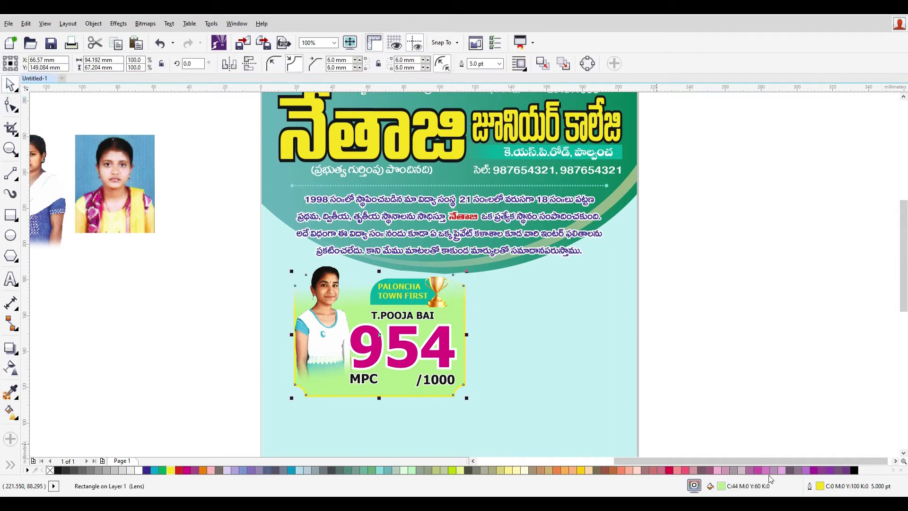
double_click(721, 487)
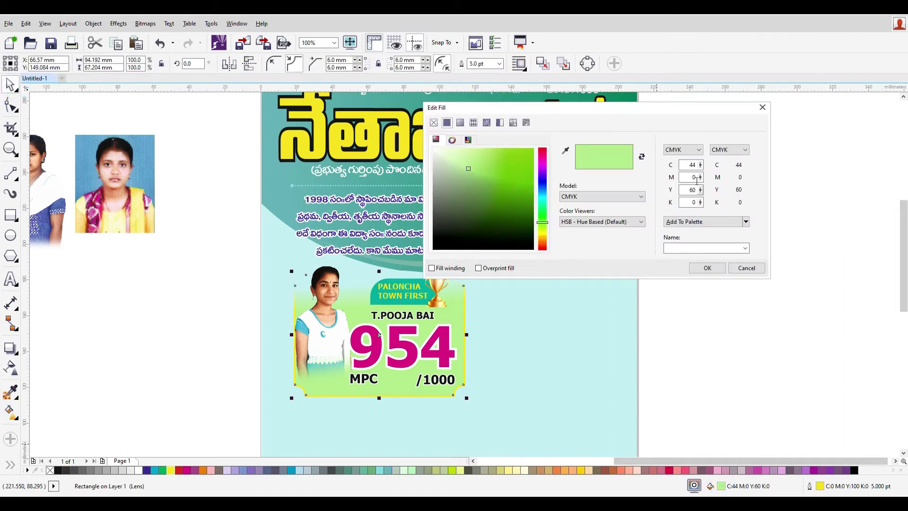
text(100)
key(Tab)
key(Tab)
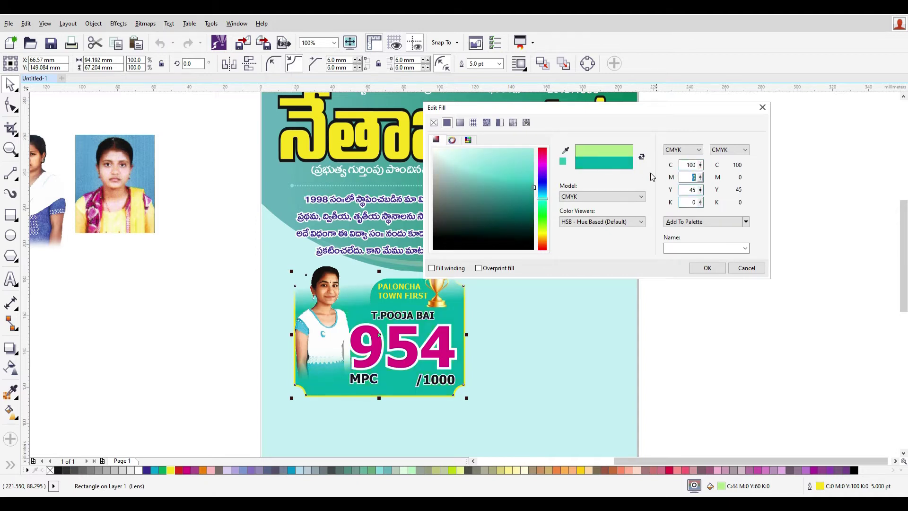
key(Tab)
text(100)
key(Tab)
key(shift+Tab)
text(7)
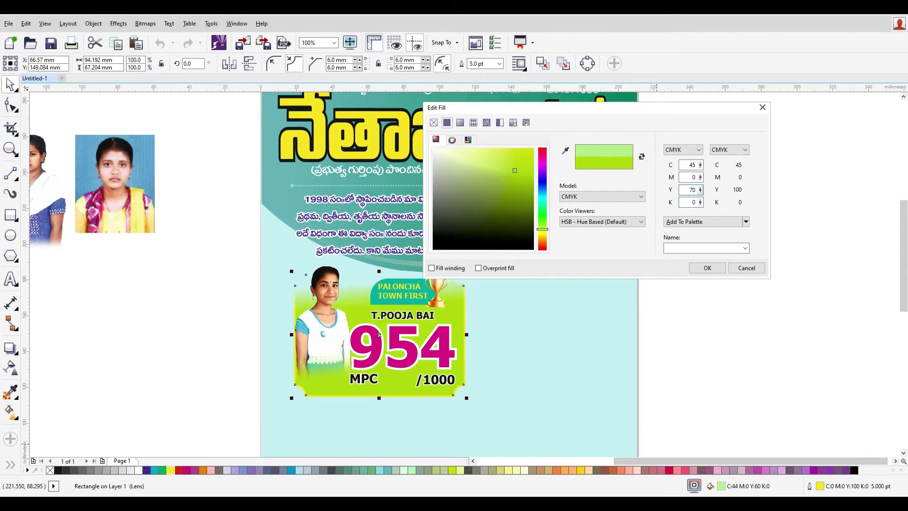
key(Tab)
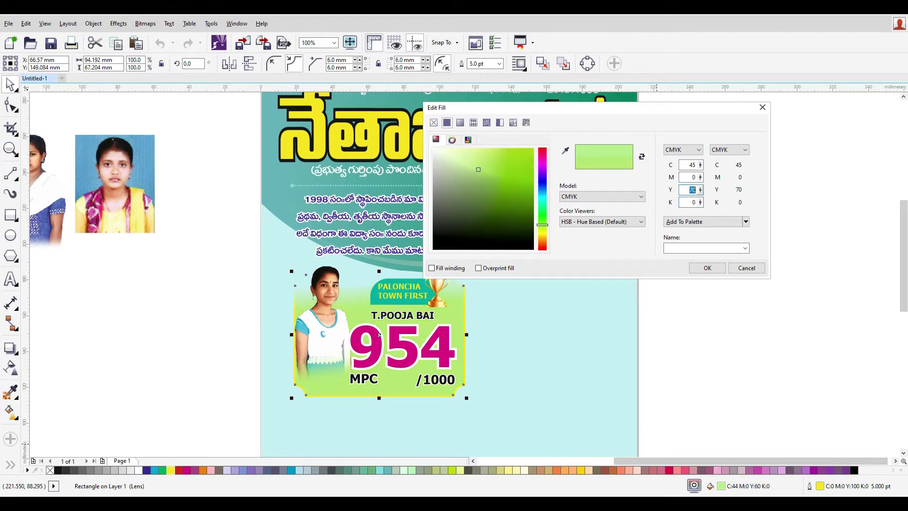
click(707, 269)
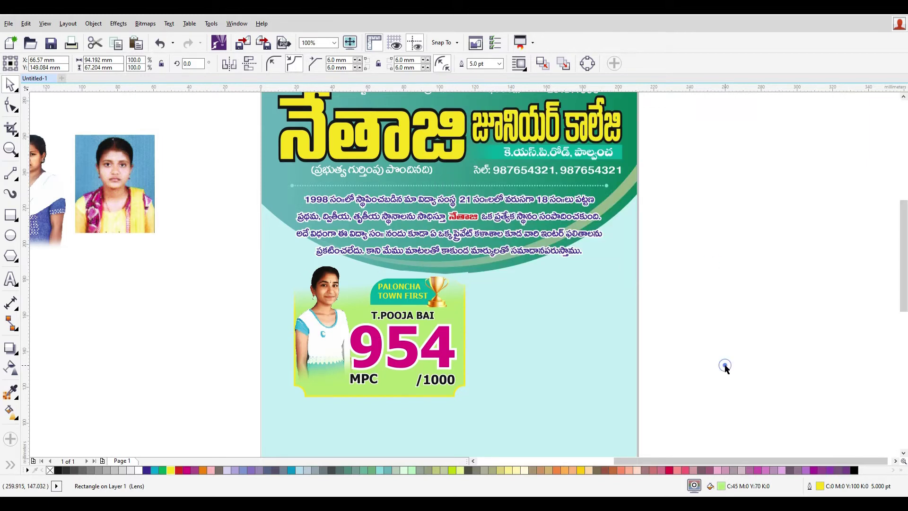
click(723, 367)
- Shorten the teal PALONCHA TOWN FIRST banner and nudge it into position
scroll(424, 377, up, 2)
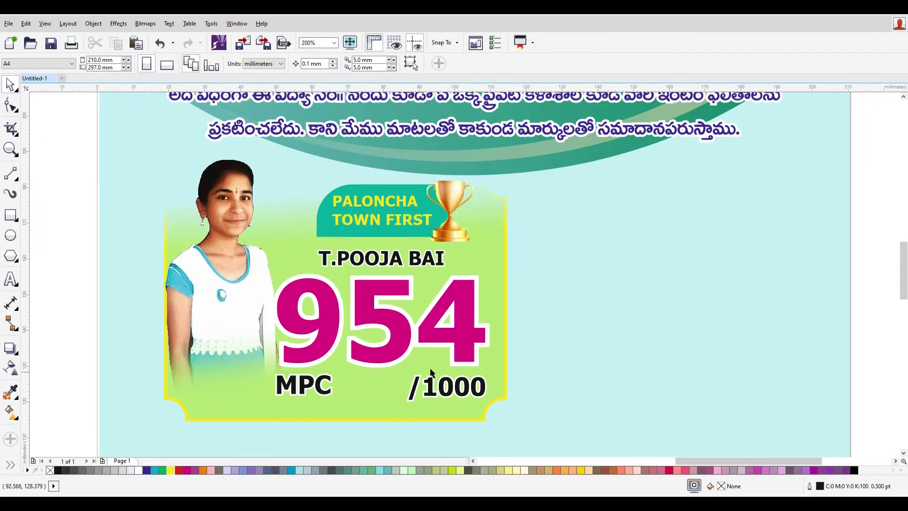
click(399, 225)
drag(383, 239, 382, 228)
key(Down)
key(Down)
key(Down)
key(Down)
key(Down)
key(Down)
key(Down)
key(Down)
key(Down)
key(Down)
key(Down)
key(Down)
key(Down)
key(Down)
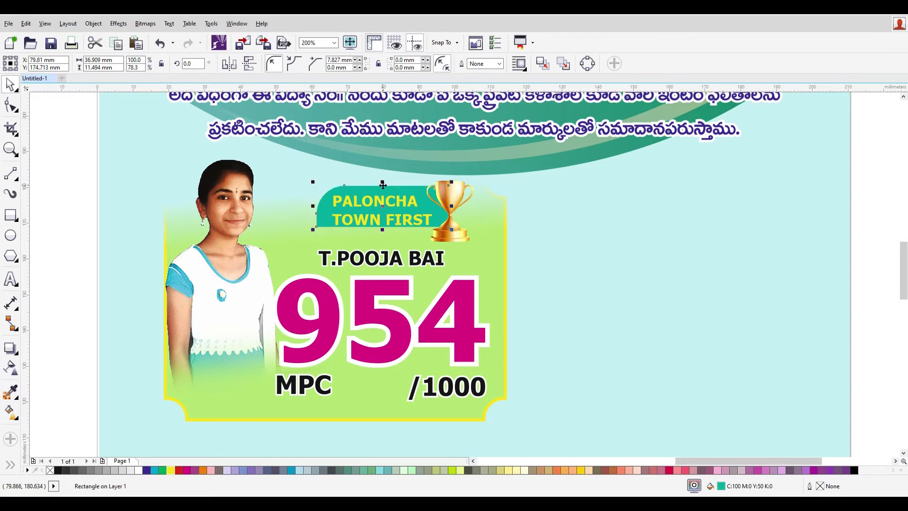
key(Down)
key(Down)
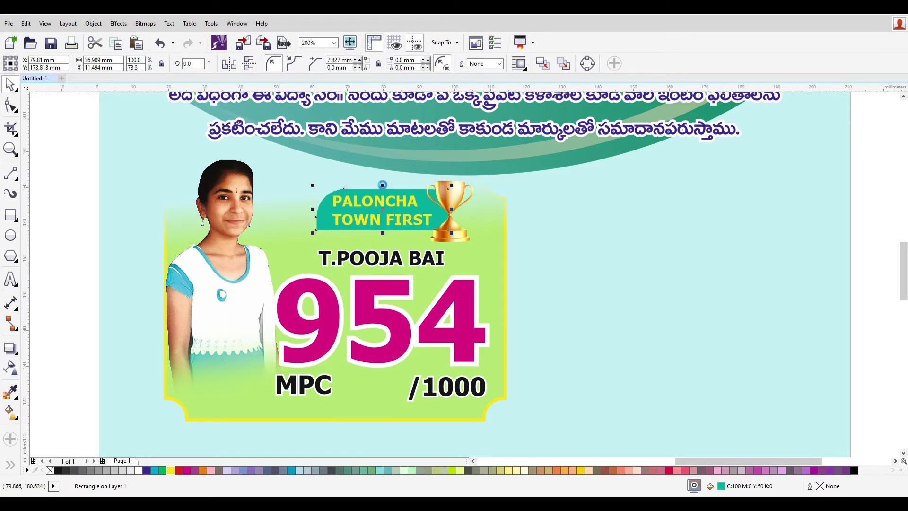
key(Up)
key(Up)
- Reapply a vertical linear transparency fade to the card and adjust its start and end points
scroll(438, 253, down, 1)
click(741, 349)
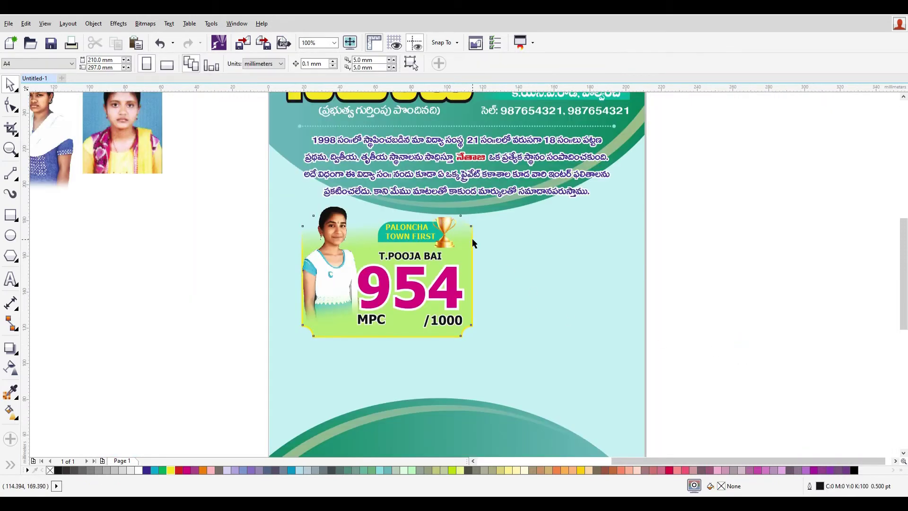
click(472, 238)
click(14, 368)
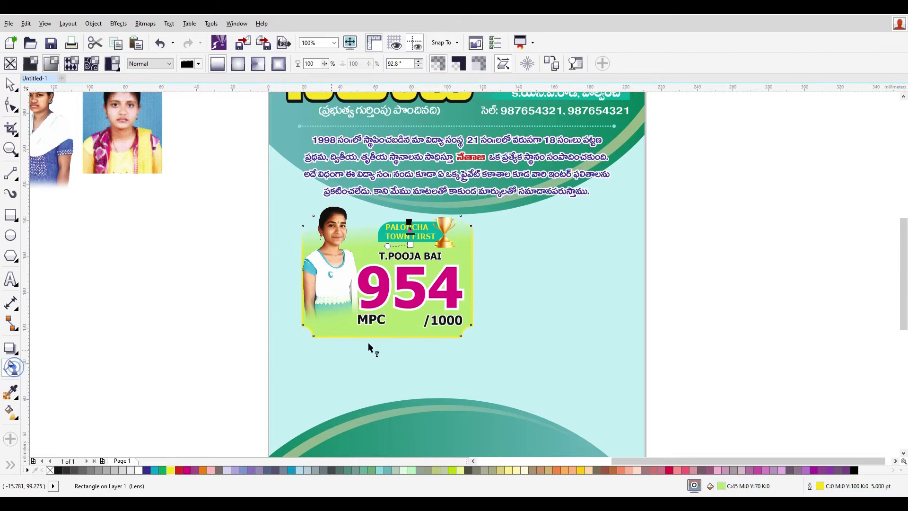
drag(394, 286, 393, 221)
mouse_move(398, 273)
mouse_down()
mouse_move(398, 239)
mouse_move(396, 259)
mouse_up()
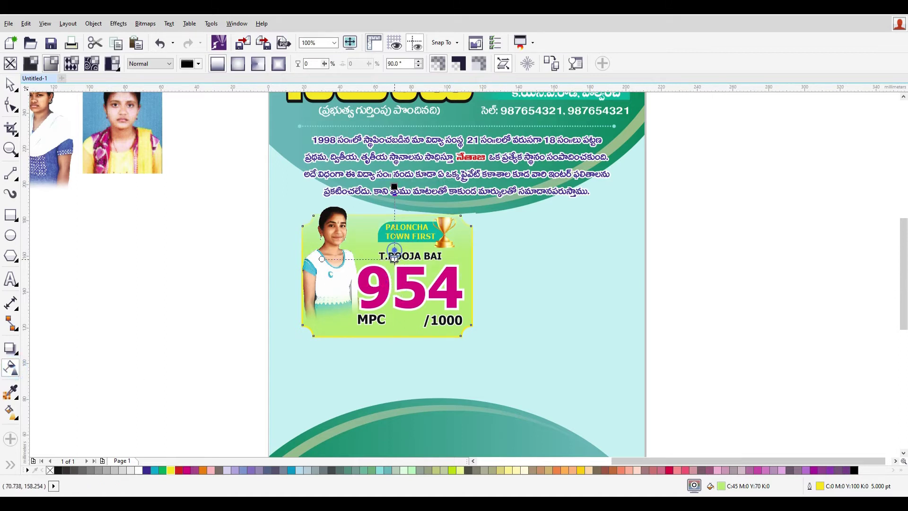
drag(394, 187, 398, 227)
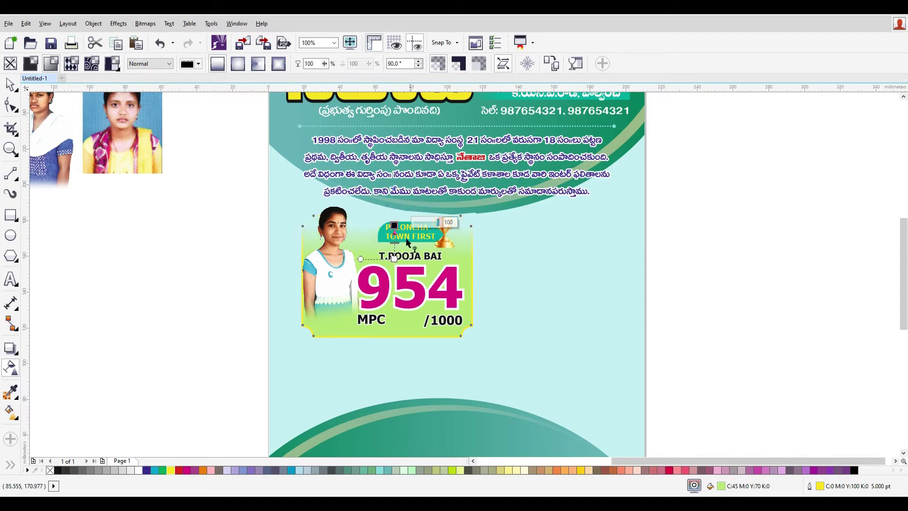
drag(395, 259, 395, 266)
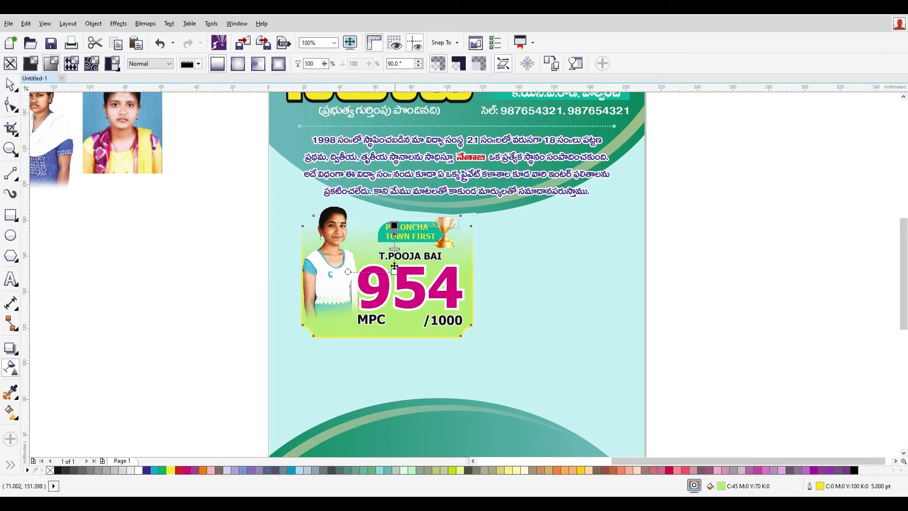
drag(393, 227, 395, 230)
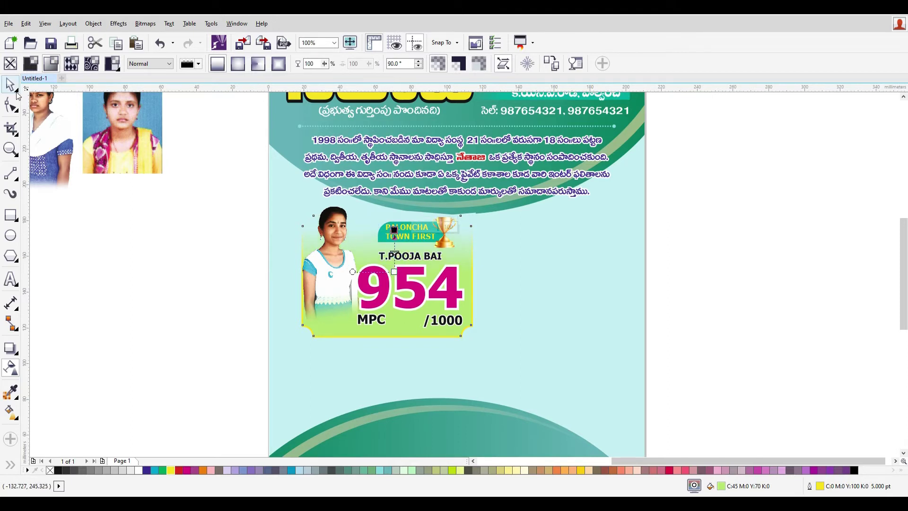
- Select all nine badge objects and group them with Ctrl+G
click(14, 89)
drag(792, 403, 251, 206)
drag(410, 289, 410, 320)
key(ctrl+z)
drag(410, 288, 410, 319)
key(ctrl+z)
key(ctrl+g)
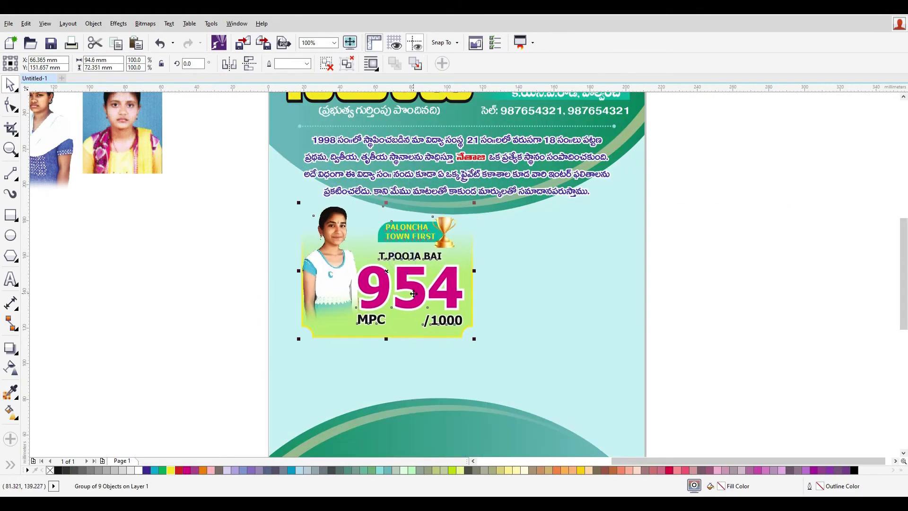
- Regroup the badge and place a duplicate of it to the right
right_click(406, 271)
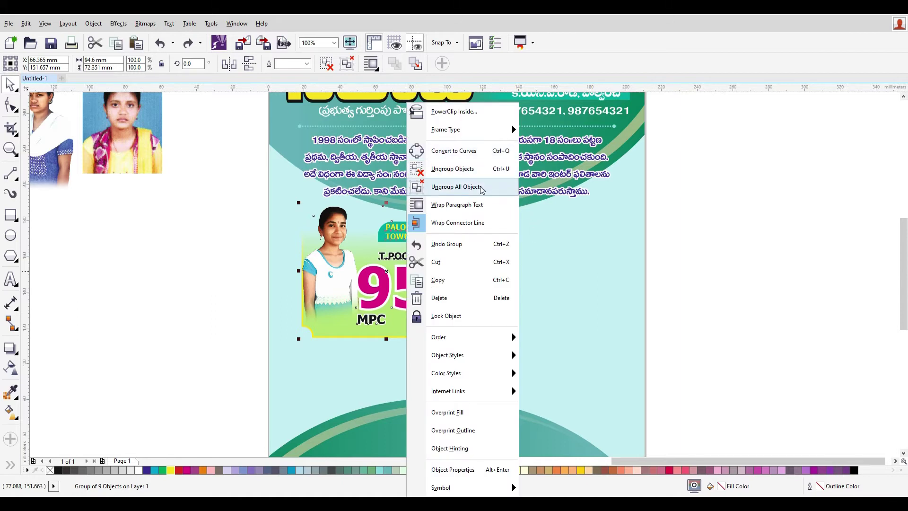
click(473, 169)
right_click(428, 249)
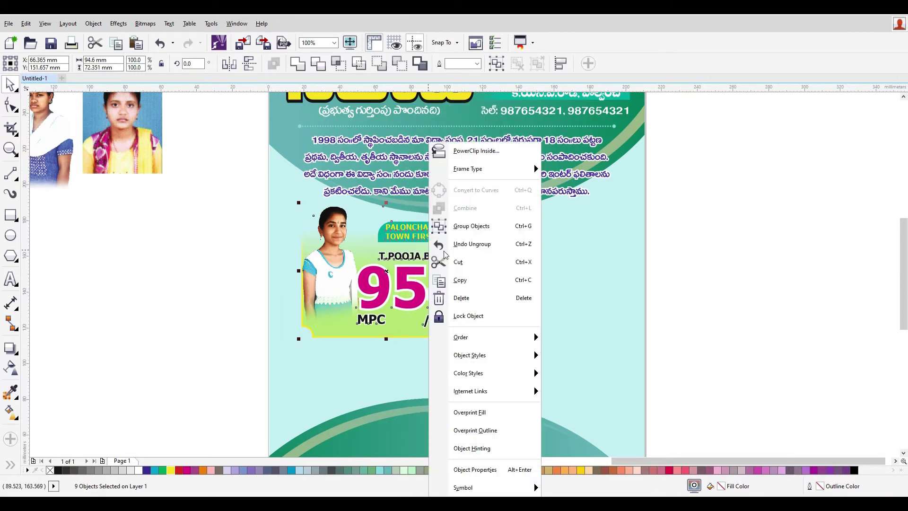
click(492, 226)
drag(448, 273, 525, 272)
key(ctrl+z)
drag(365, 295, 527, 301)
- Centre both cards horizontally on the page using the page background as reference
drag(778, 377, 230, 188)
drag(574, 296, 573, 339)
key(ctrl+z)
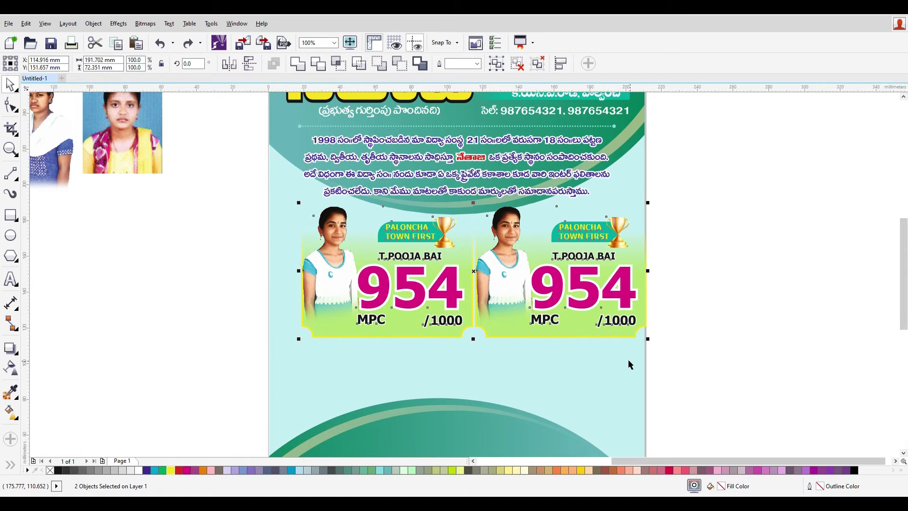
key(ctrl+t)
shift+click(533, 363)
key(c)
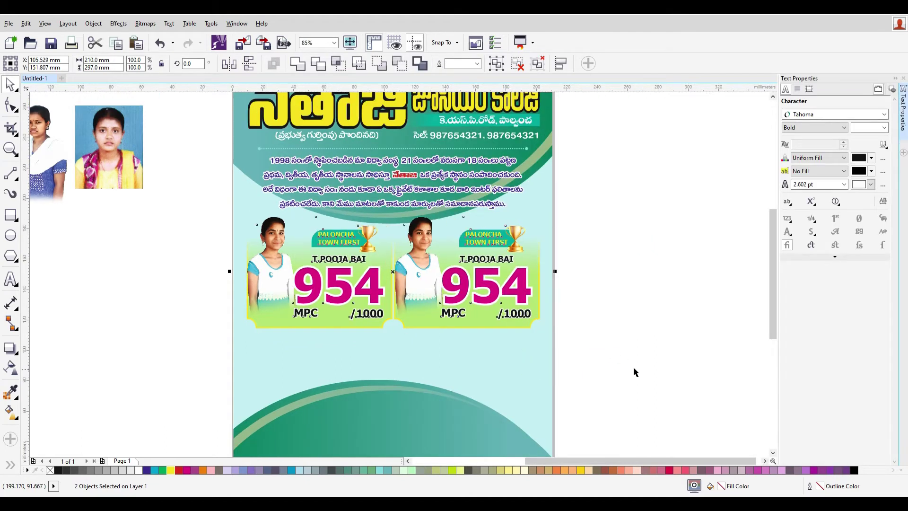
click(107, 285)
- Group the two cards, nudge them down slightly, then ungroup them again
drag(218, 214, 582, 362)
key(ctrl+g)
drag(486, 285, 487, 334)
key(ctrl+z)
key(ctrl+z)
drag(640, 367, 166, 196)
key(ctrl+g)
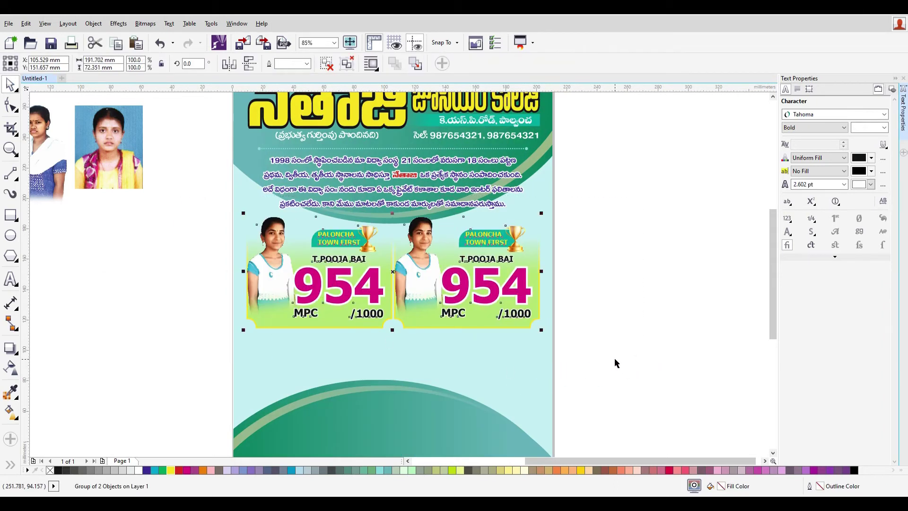
key(Down)
key(Down)
key(Down)
key(Down)
key(Down)
key(Down)
key(Down)
key(Down)
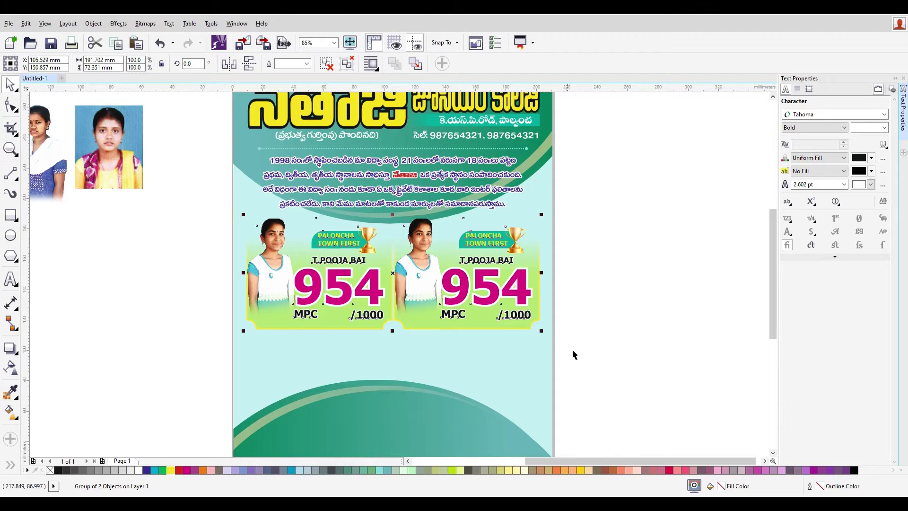
right_click(457, 282)
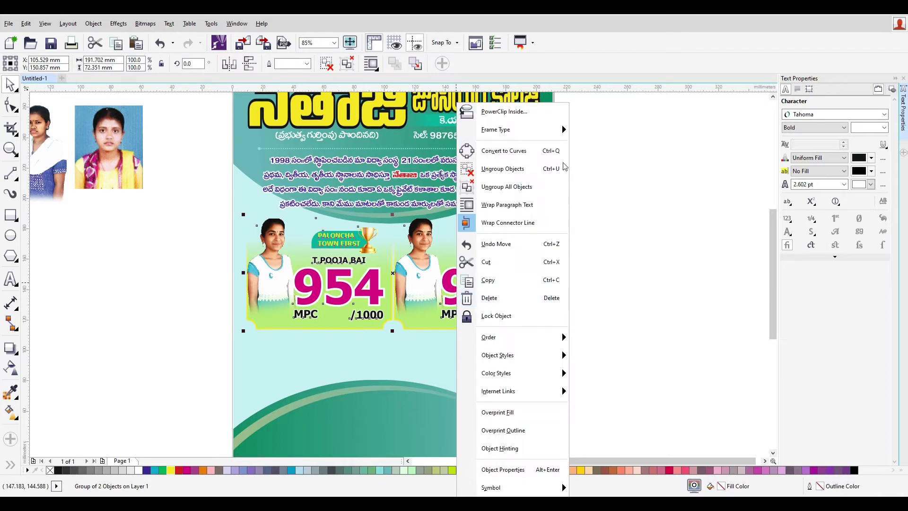
click(539, 168)
click(458, 263)
right_click(459, 263)
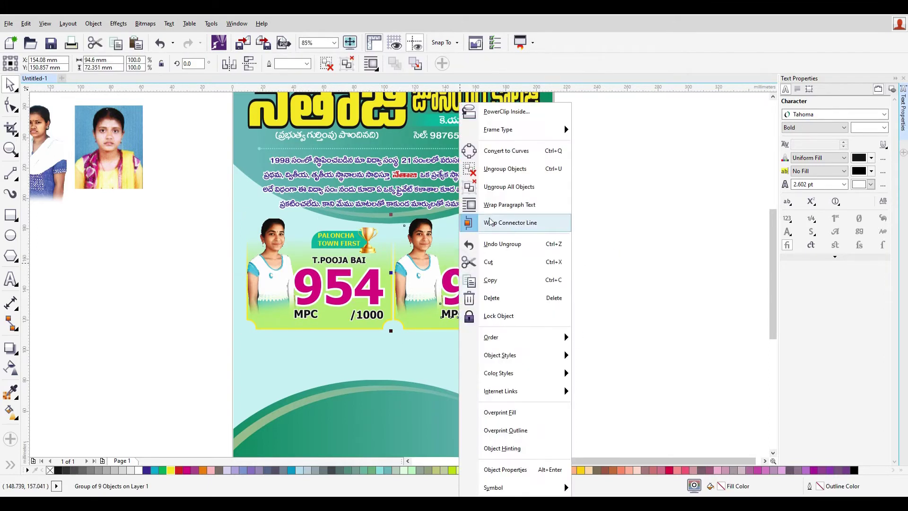
click(640, 270)
- Delete the photo from the right-hand badge
click(462, 270)
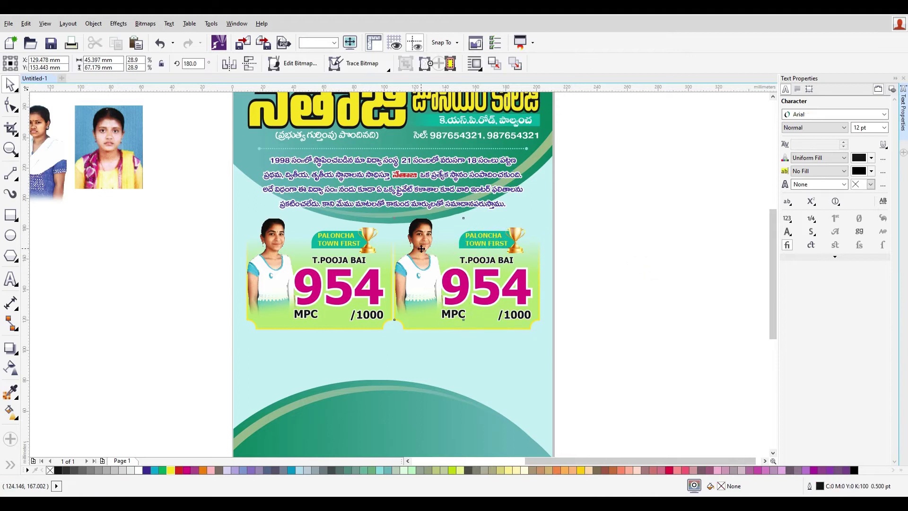
key(Delete)
drag(620, 355, 354, 220)
click(634, 273)
scroll(532, 255, up, 4)
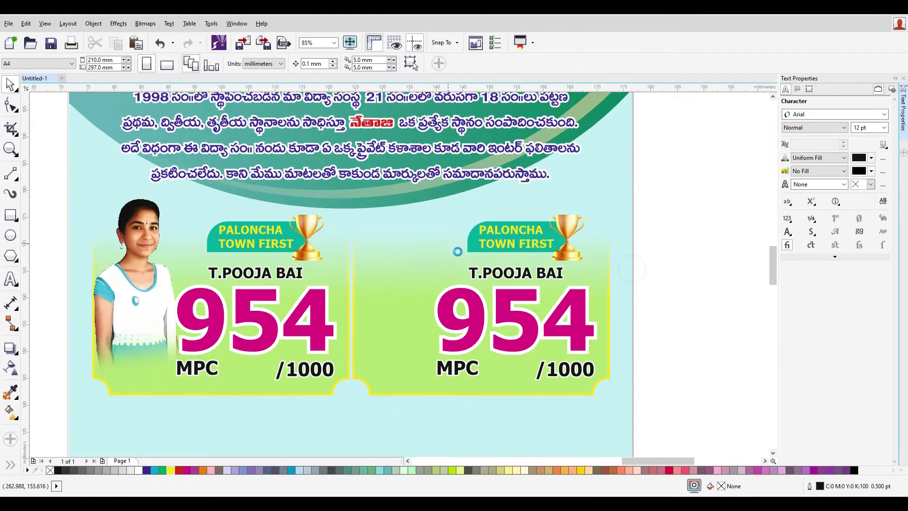
scroll(526, 255, down, 2)
- Mirror the right badge's ribbon horizontally and align the trophy to its left end
click(517, 249)
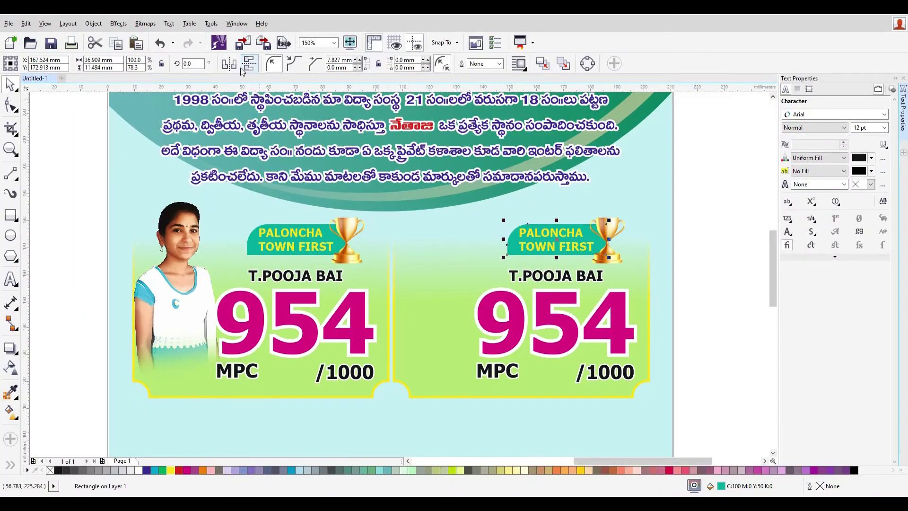
click(229, 63)
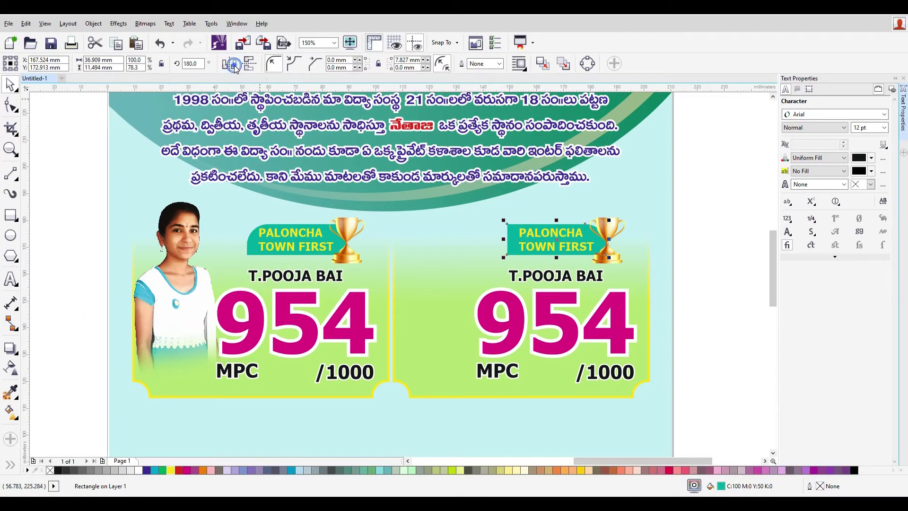
click(609, 226)
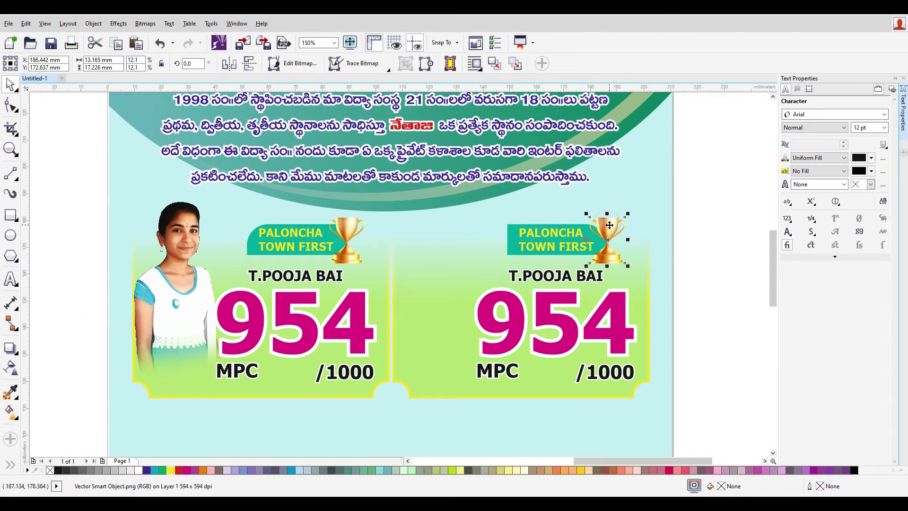
key(Left)
key(Left)
key(Left)
key(Left)
key(Left)
key(Left)
key(Left)
key(Left)
key(Left)
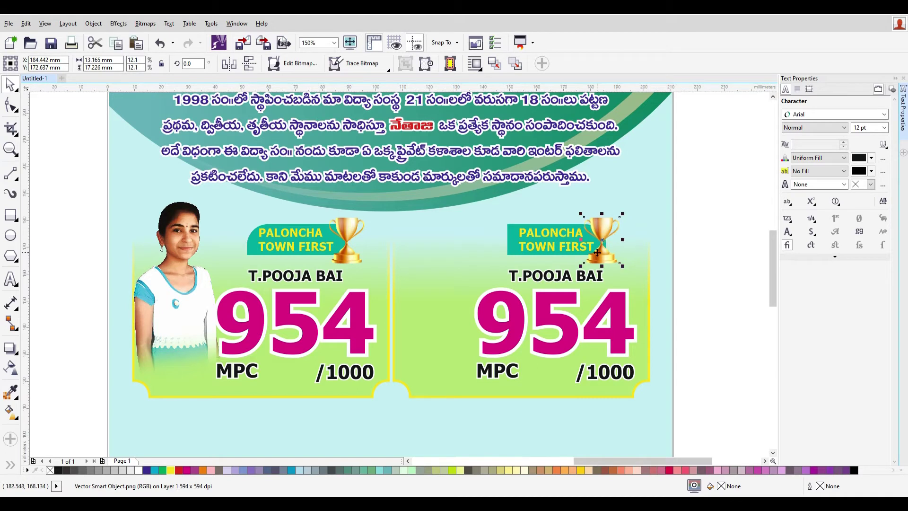
shift+click(499, 239)
key(l)
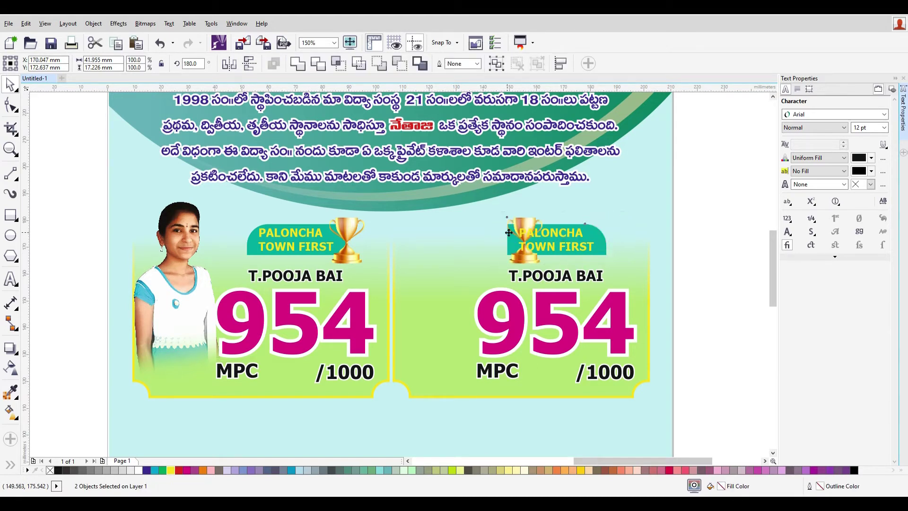
click(527, 221)
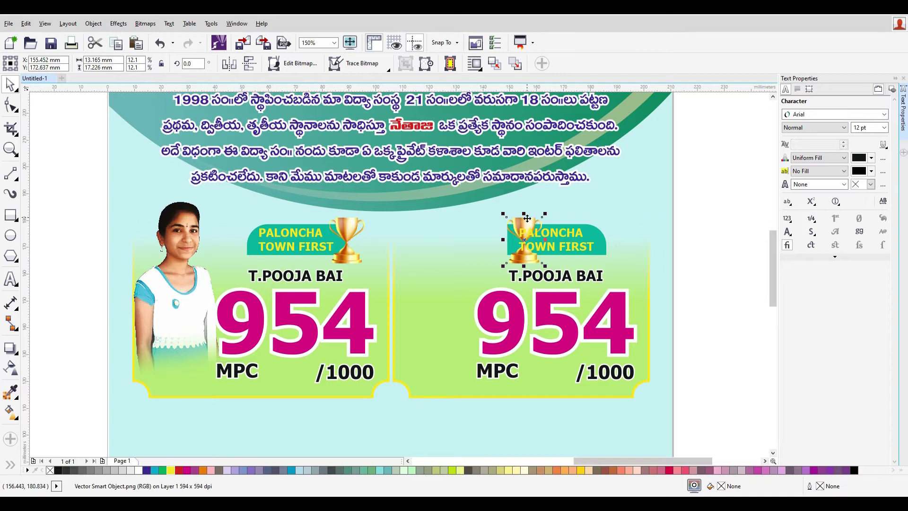
key(Left)
key(Left)
key(Left)
key(Left)
key(Left)
key(Left)
key(Left)
key(Left)
key(Left)
key(Left)
key(Left)
key(Left)
key(Left)
key(Left)
key(Left)
key(Left)
key(Left)
key(Left)
key(Left)
key(Left)
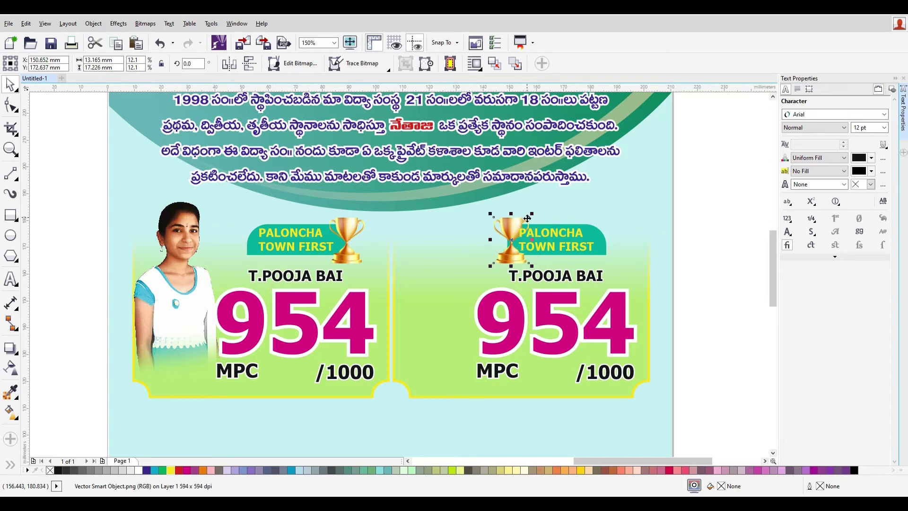
key(Left)
key(Left)
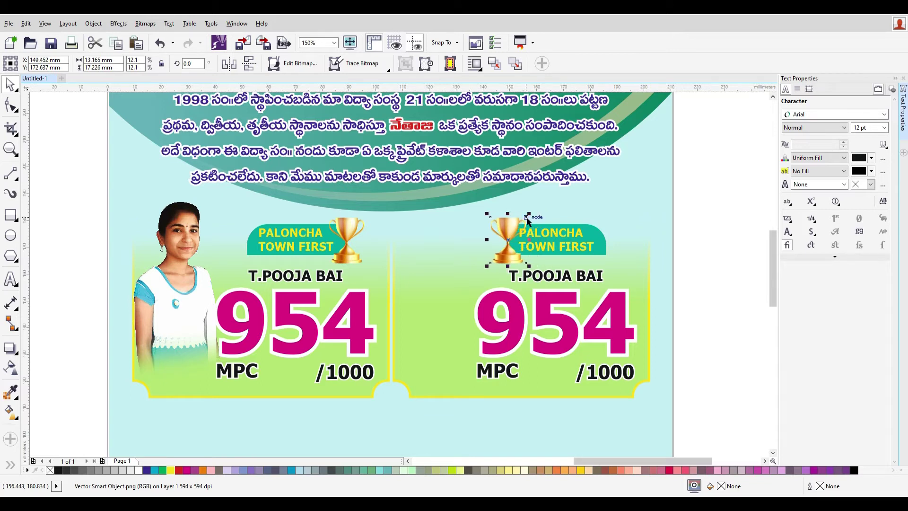
- Move the trophy, ribbon and PALONCHA text together several nudges to the left
drag(758, 280, 465, 204)
key(Left)
key(Left)
key(Left)
key(Left)
key(Left)
key(Left)
key(Left)
key(Left)
key(Left)
key(Left)
key(Left)
key(Left)
key(Left)
key(Left)
key(Left)
key(Left)
key(Left)
key(Left)
key(Left)
key(Left)
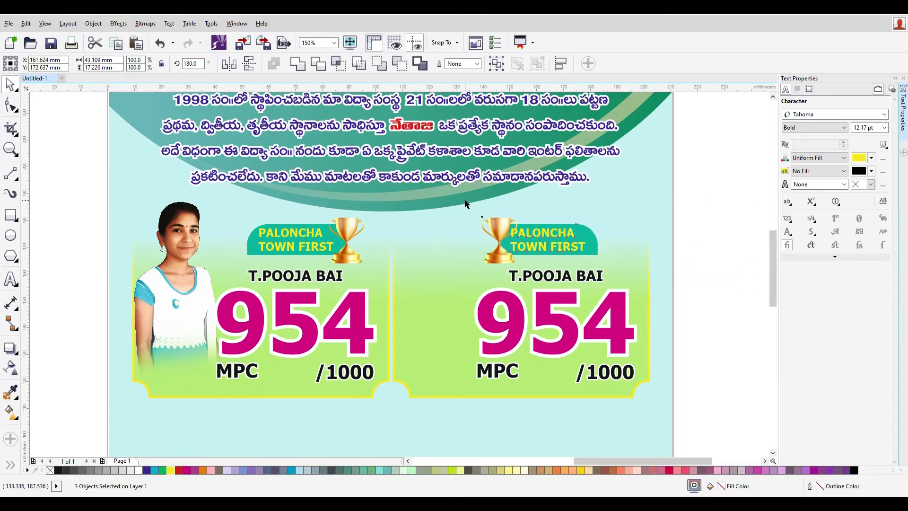
key(Left)
key(Left)
key(Left)
key(Left)
key(Left)
key(Left)
key(Left)
key(Left)
key(Left)
key(Left)
key(Left)
key(Left)
key(Left)
key(Left)
key(Left)
key(Left)
key(Left)
key(Left)
key(Left)
key(Left)
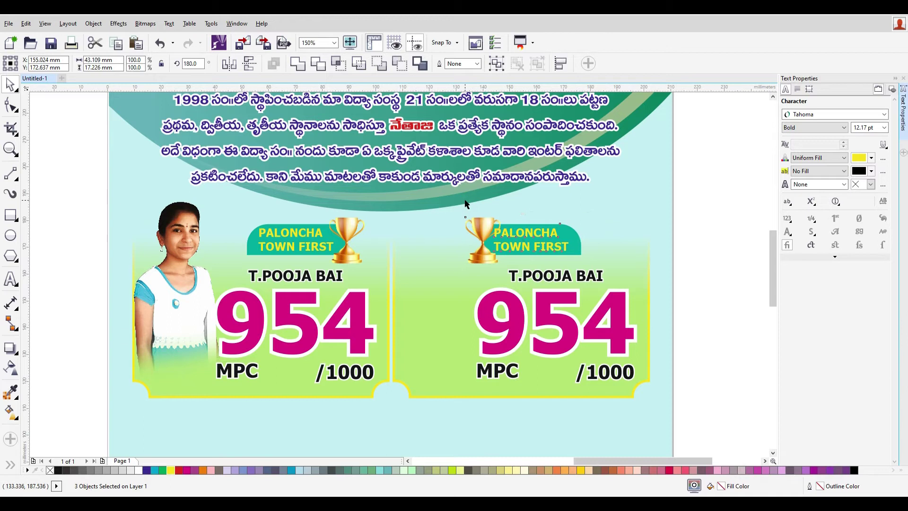
key(Left)
key(Left)
key(Left)
key(Left)
key(Left)
key(Left)
key(Left)
key(Left)
key(Left)
key(Left)
key(Left)
key(Left)
key(Left)
key(Left)
key(Left)
key(Left)
key(Left)
key(Left)
key(Left)
key(Left)
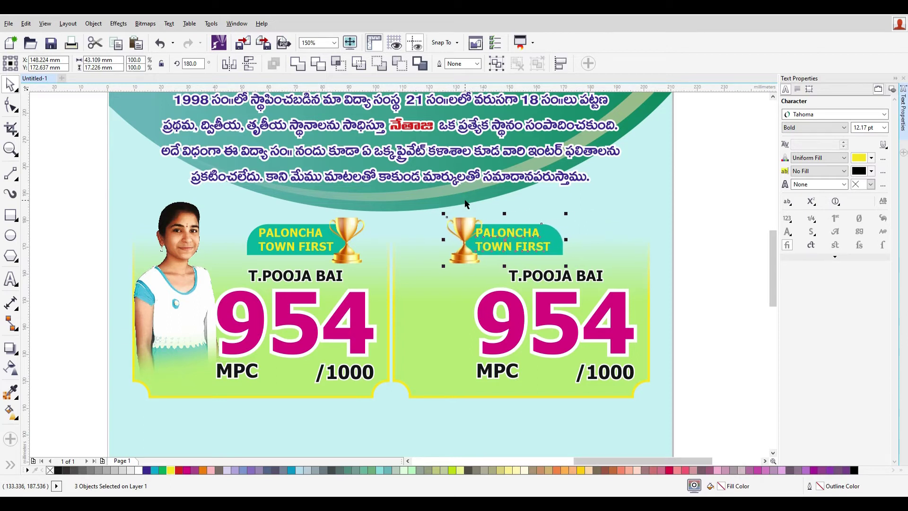
key(Left)
key(Left)
key(Left)
key(Left)
key(Left)
key(Left)
key(Left)
key(Left)
key(Left)
key(Left)
key(Left)
key(Left)
key(Left)
key(Left)
key(Left)
key(Left)
key(Left)
key(Left)
key(Left)
key(Left)
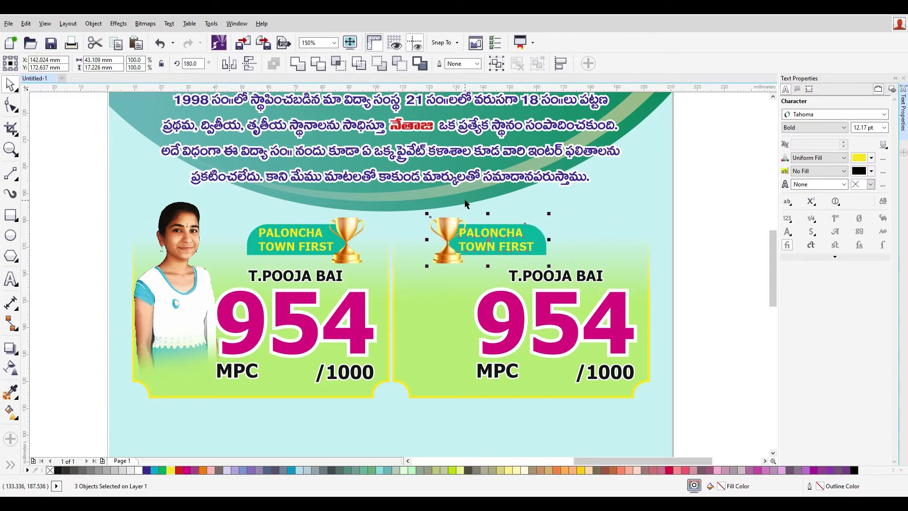
key(Left)
key(Left)
key(Left)
key(Left)
key(Left)
key(Left)
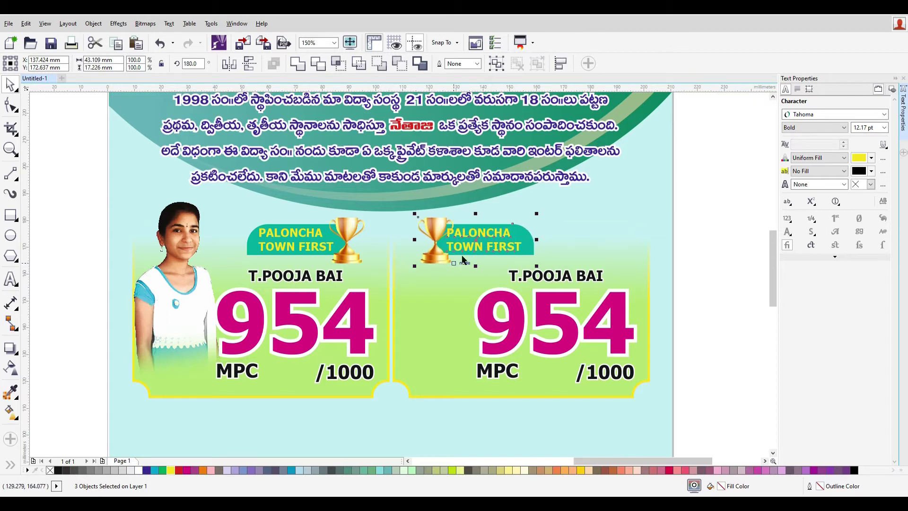
- Nudge all objects, then replace FIRST with SECOND in the right ribbon's text
key(ctrl+a)
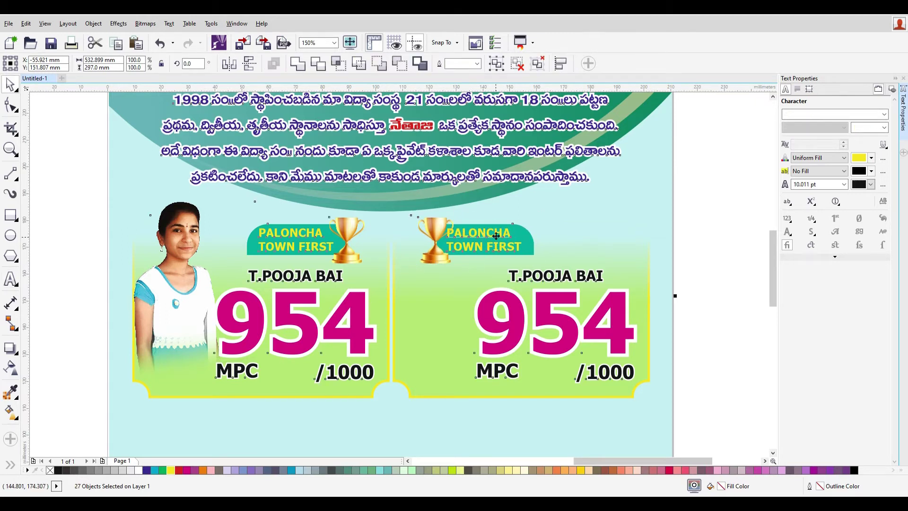
key(Left)
key(Down)
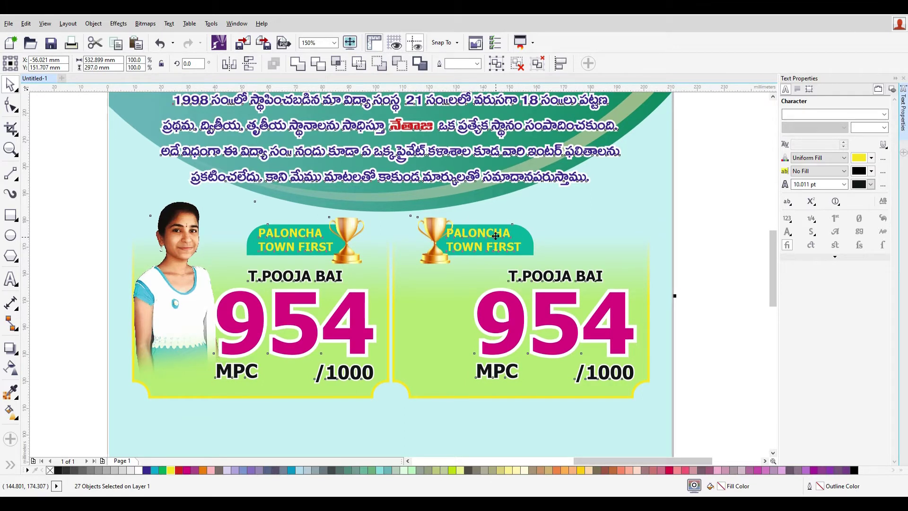
double_click(495, 233)
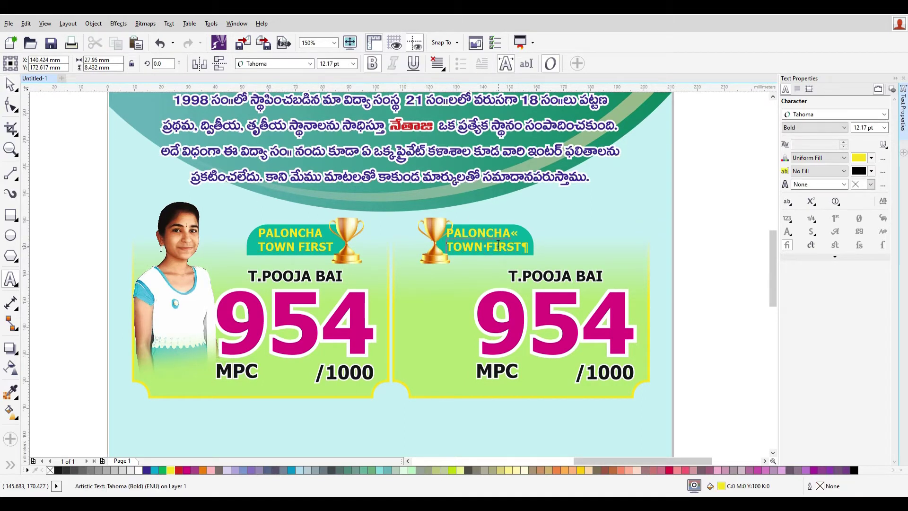
triple_click(498, 245)
click(498, 245)
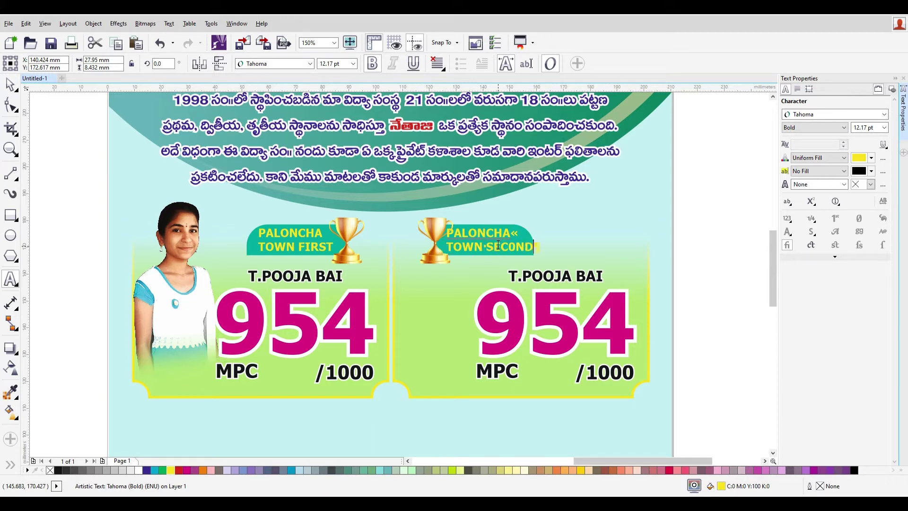
click(9, 84)
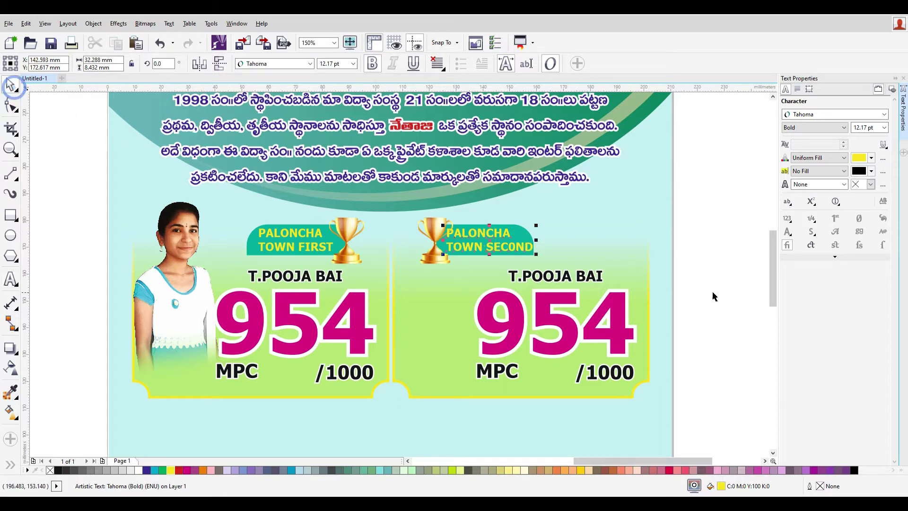
click(744, 264)
- Correct the mistyped zero so the line reads TOWN SECOND
scroll(452, 217, up, 2)
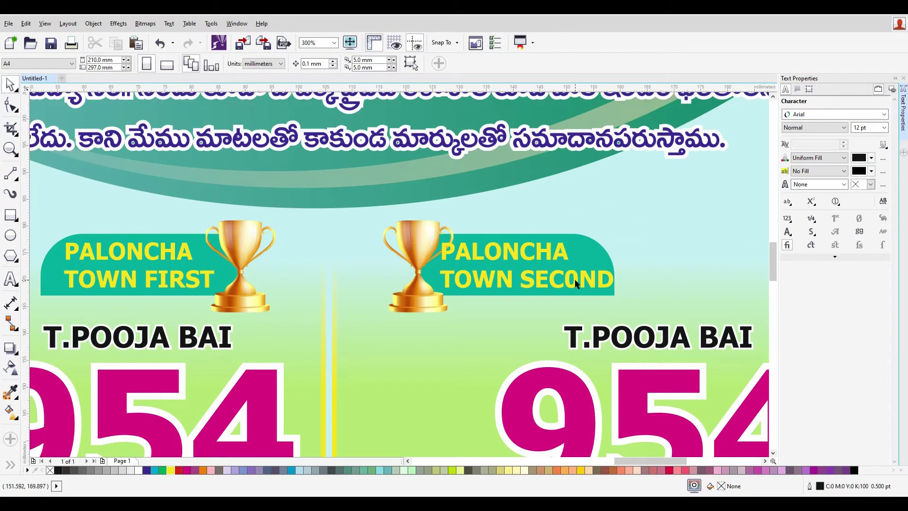
click(9, 280)
click(551, 328)
drag(565, 283, 572, 282)
text(O)
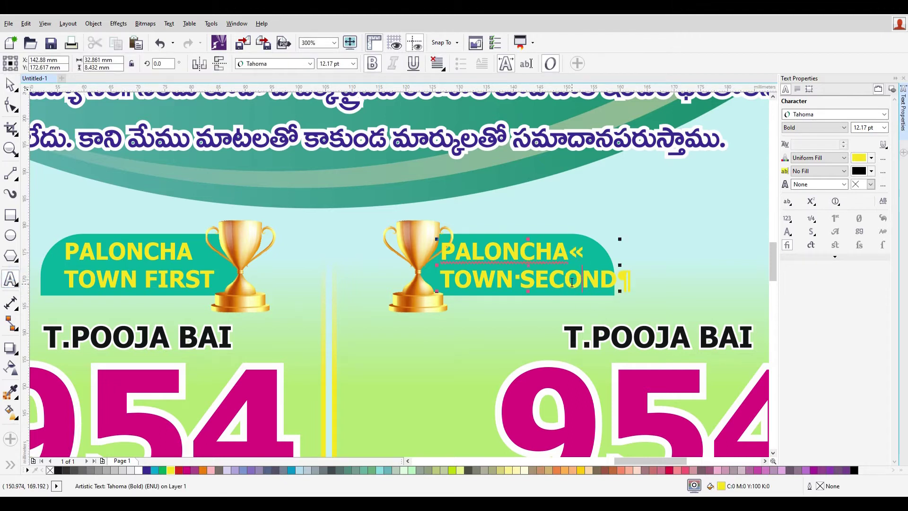
- Set the TOWN SECOND line to 11 pt
triple_click(572, 282)
click(349, 63)
text(10)
key(Return)
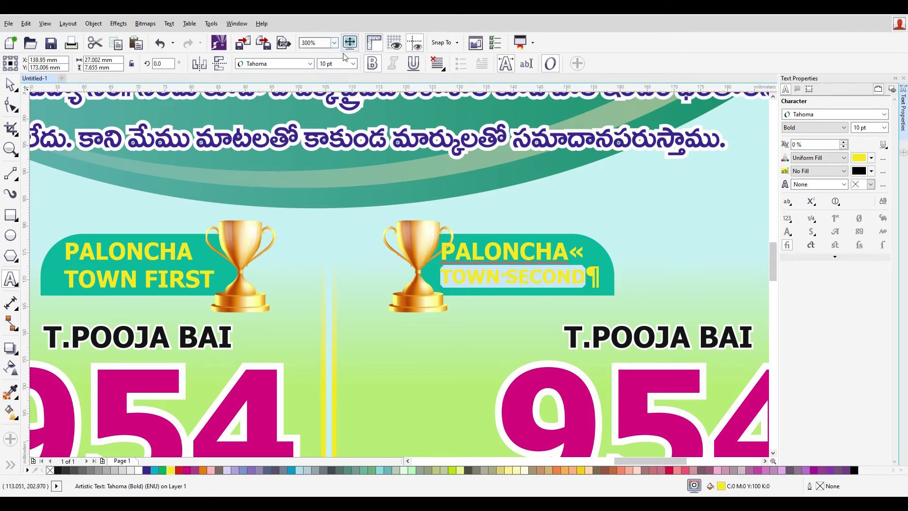
click(353, 65)
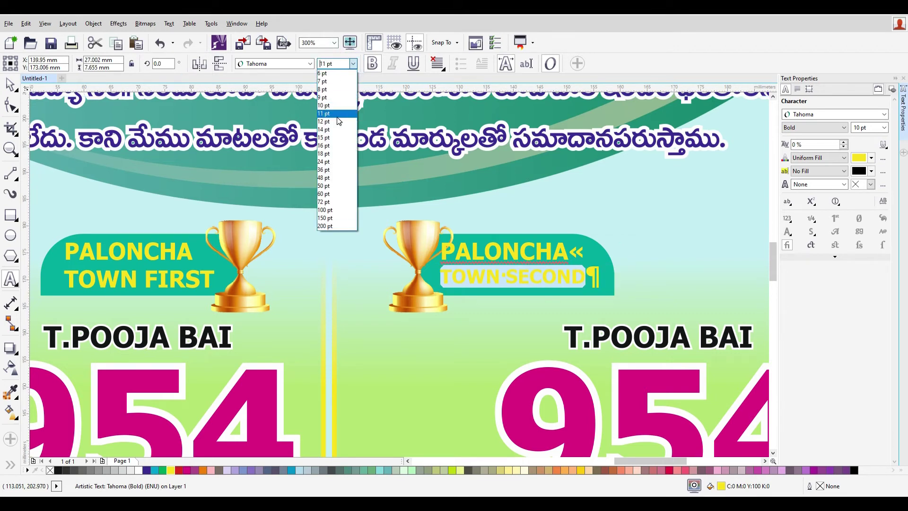
click(337, 116)
key(Escape)
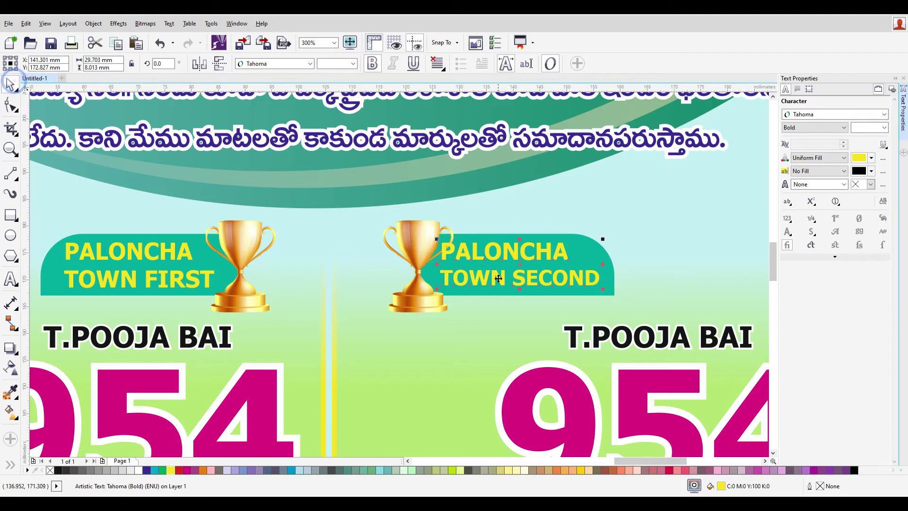
scroll(636, 346, down, 4)
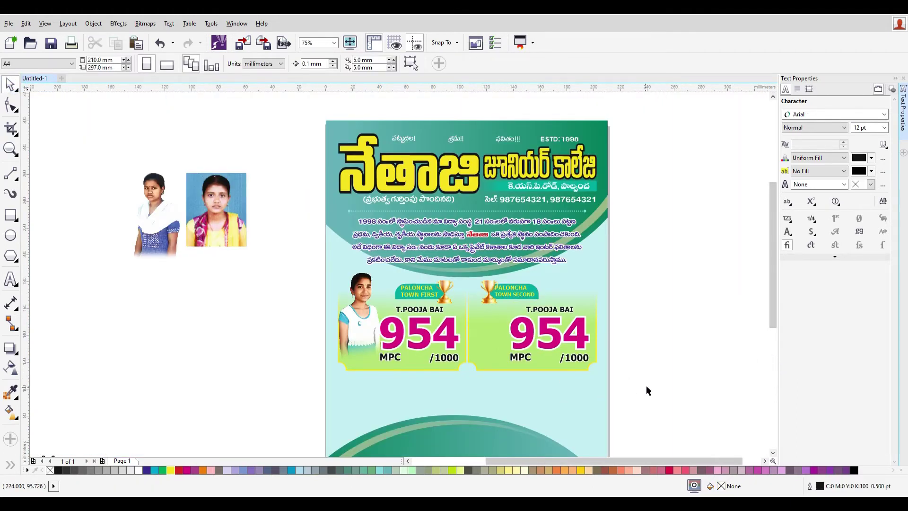
- Fill the right score panel cyan and shift its four text items left
click(484, 346)
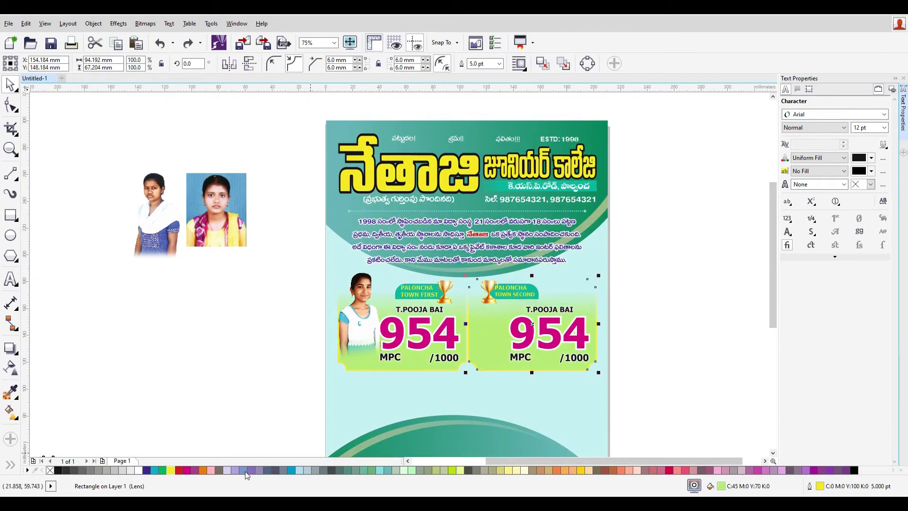
click(154, 469)
click(715, 392)
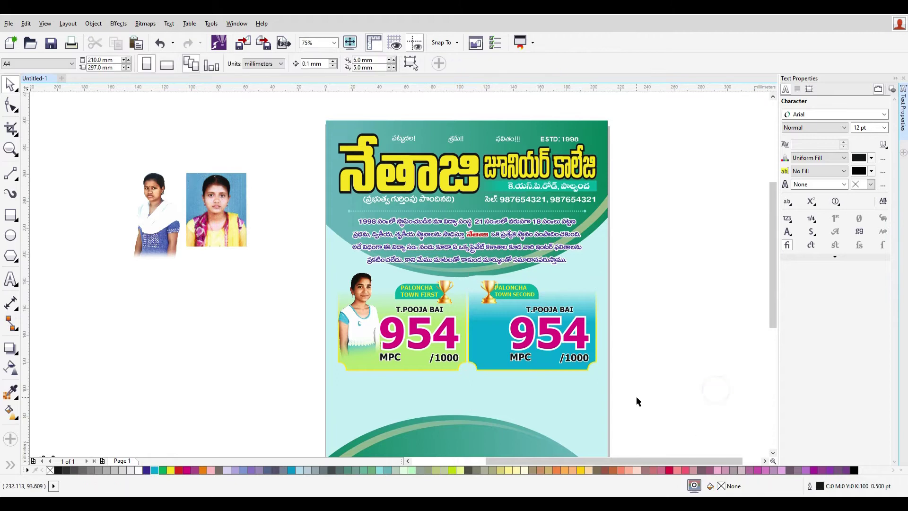
scroll(533, 359, up, 2)
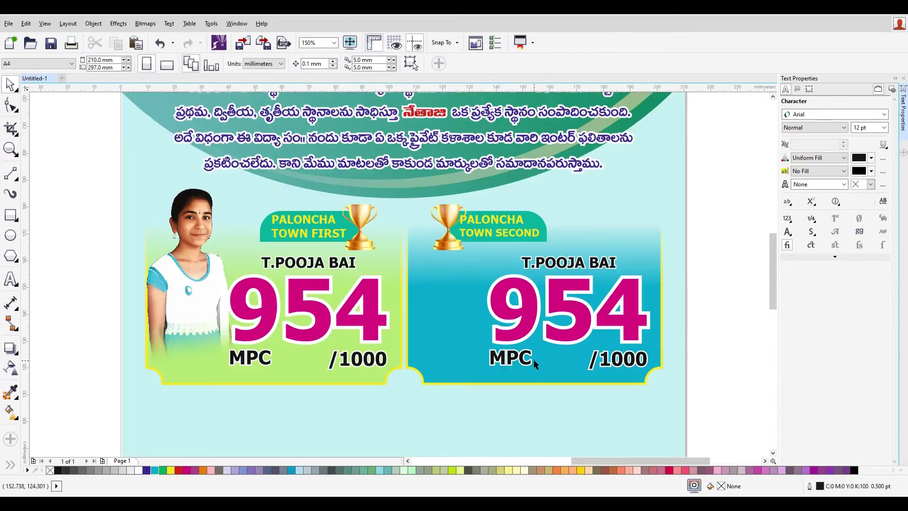
click(574, 331)
drag(722, 400, 474, 256)
drag(572, 314, 507, 314)
click(703, 372)
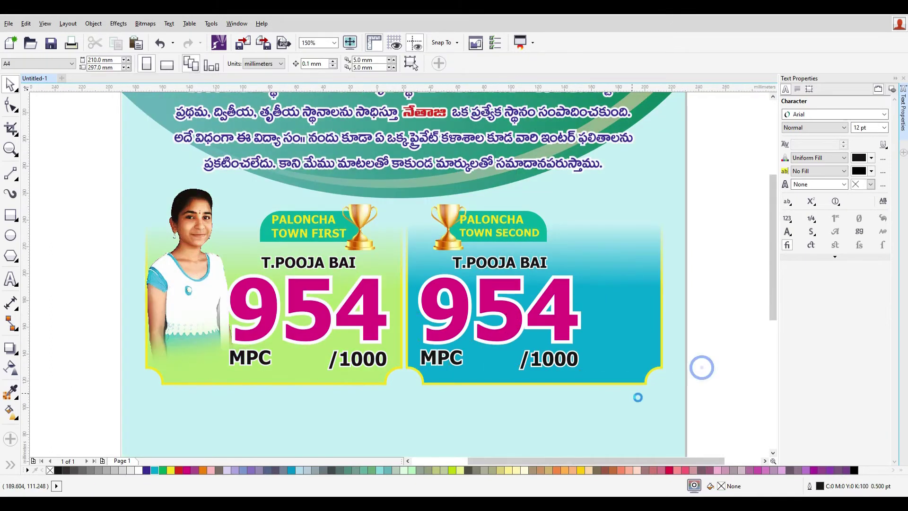
scroll(267, 316, down, 4)
- Place the student photo on the right panel and bring it in front of the blue panel
drag(413, 324, 636, 382)
scroll(638, 384, up, 2)
scroll(642, 386, up, 4)
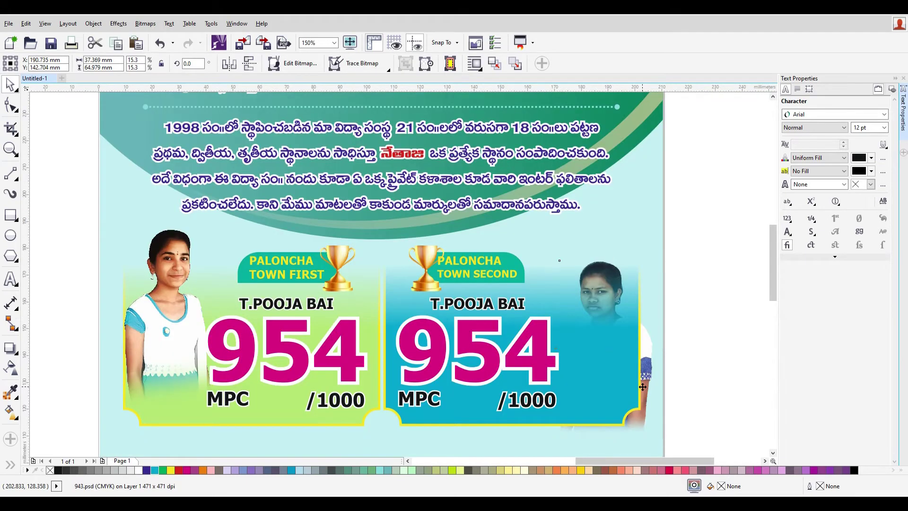
click(642, 386)
key(shift+Page_Up)
drag(619, 354, 607, 329)
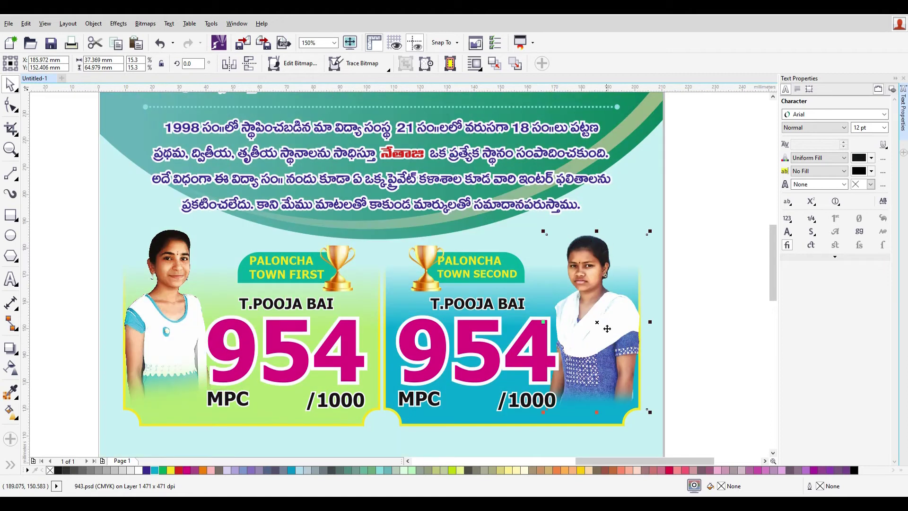
click(607, 328)
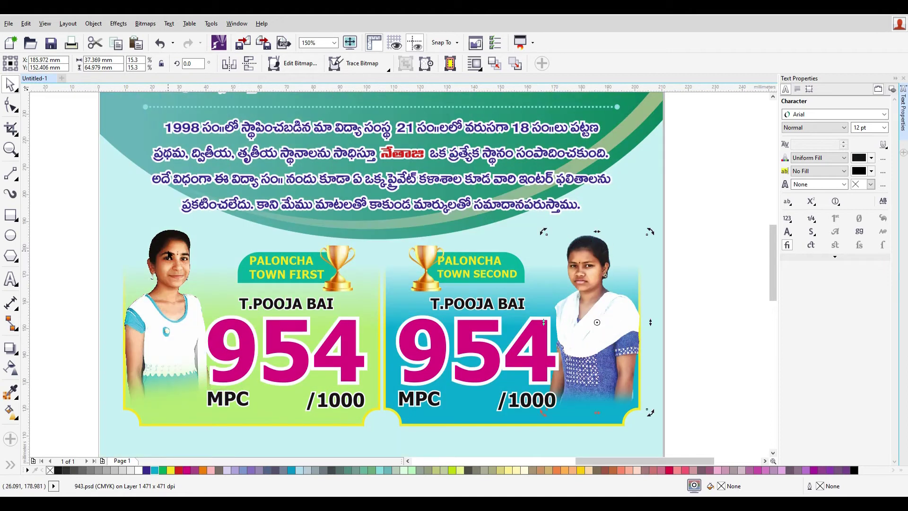
click(629, 375)
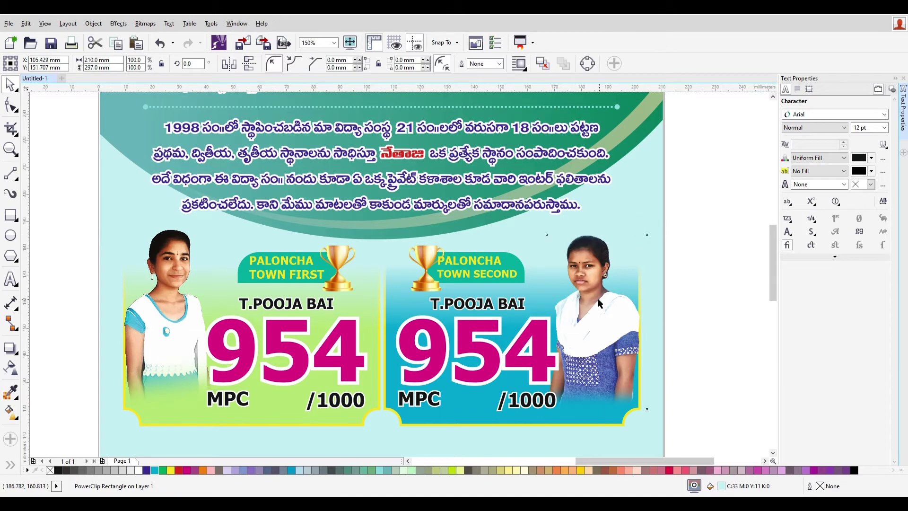
key(Escape)
- Scale the second student's photo down to 14.8% and nudge it right inside the panel
click(616, 322)
drag(650, 231, 644, 239)
drag(611, 327, 613, 325)
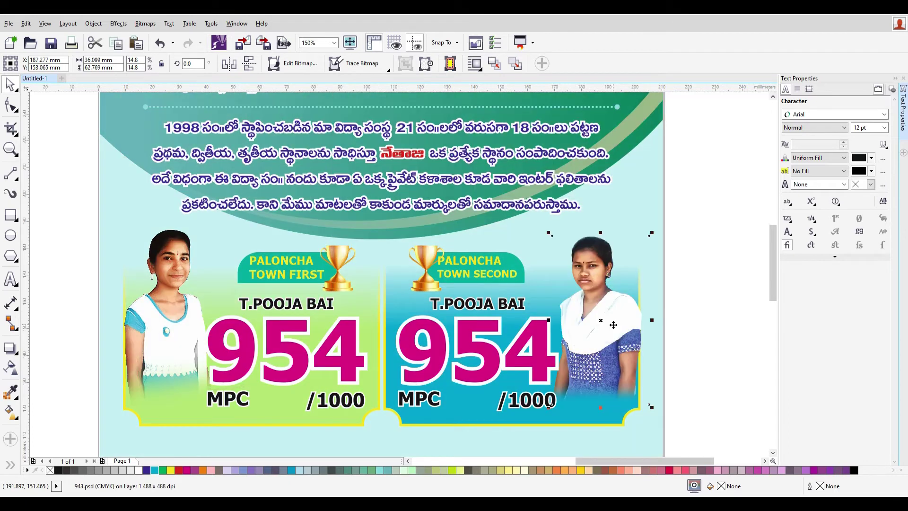
key(Right)
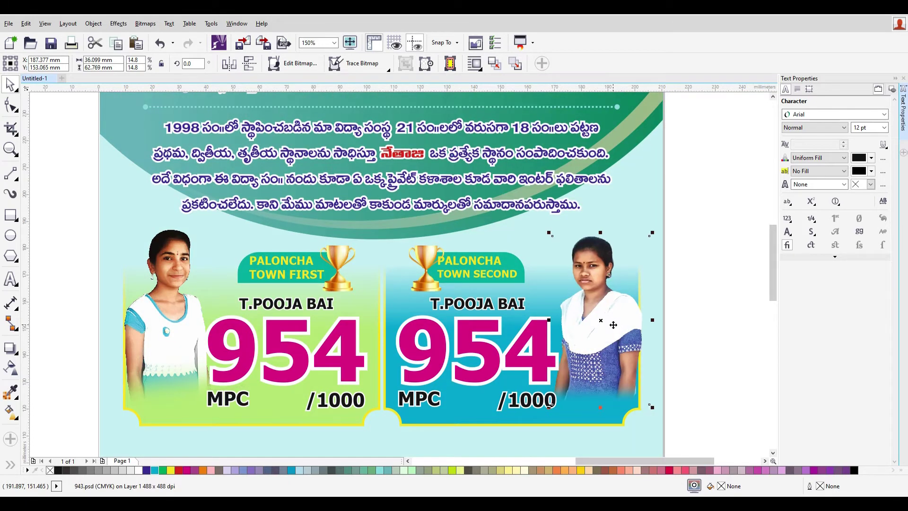
- Select the second badge's name text for editing
click(482, 389)
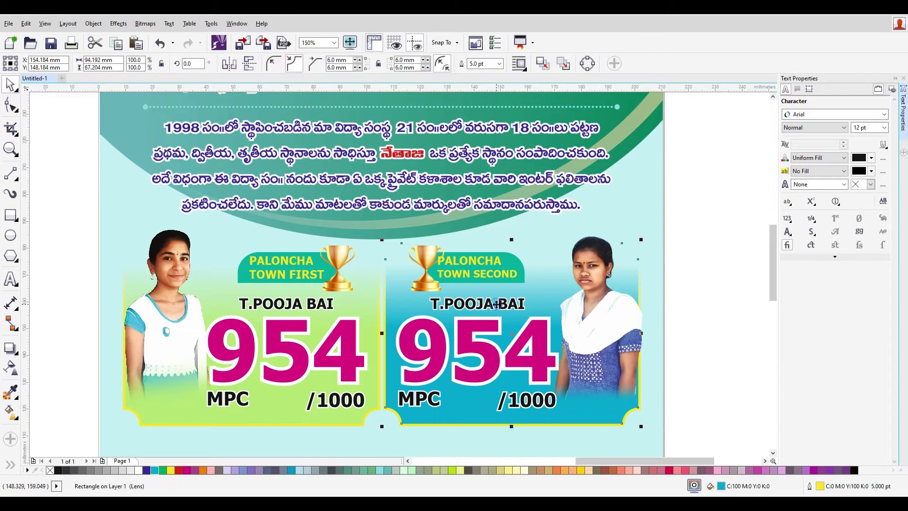
click(496, 304)
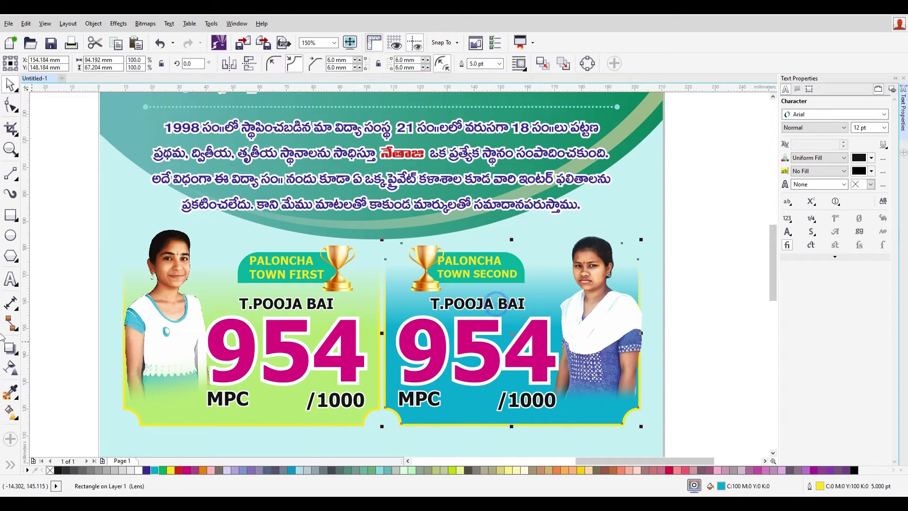
click(14, 279)
click(490, 305)
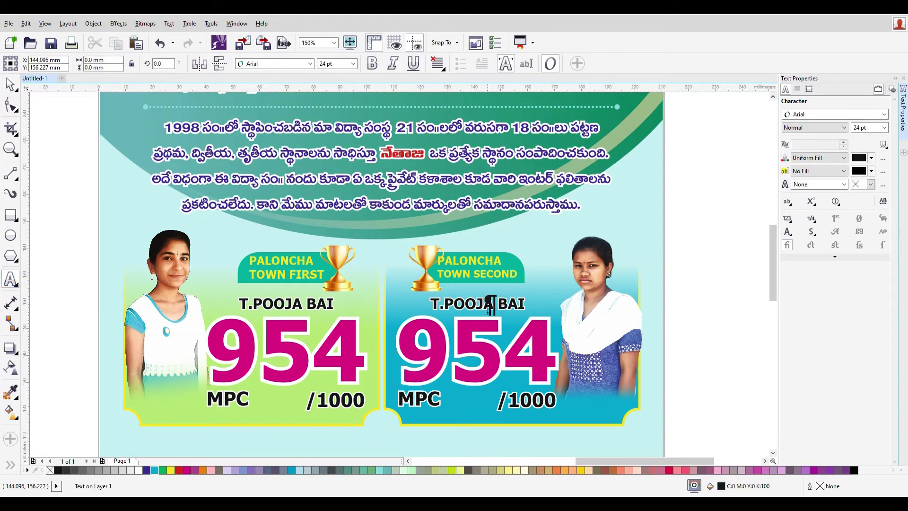
click(9, 85)
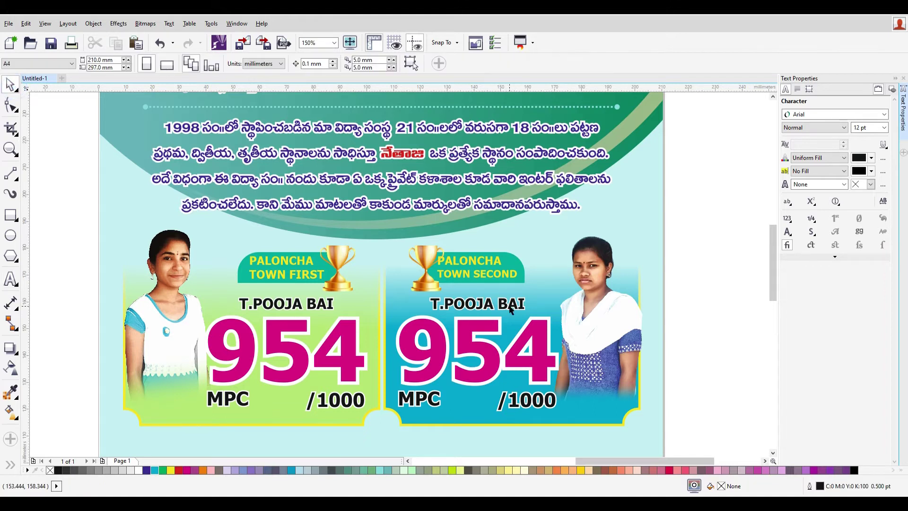
- Replace the second badge's name text with the second-place student's name
click(507, 305)
mouse_move(507, 305)
mouse_down()
mouse_move(508, 287)
mouse_move(507, 306)
mouse_up()
double_click(505, 303)
key(ctrl+a)
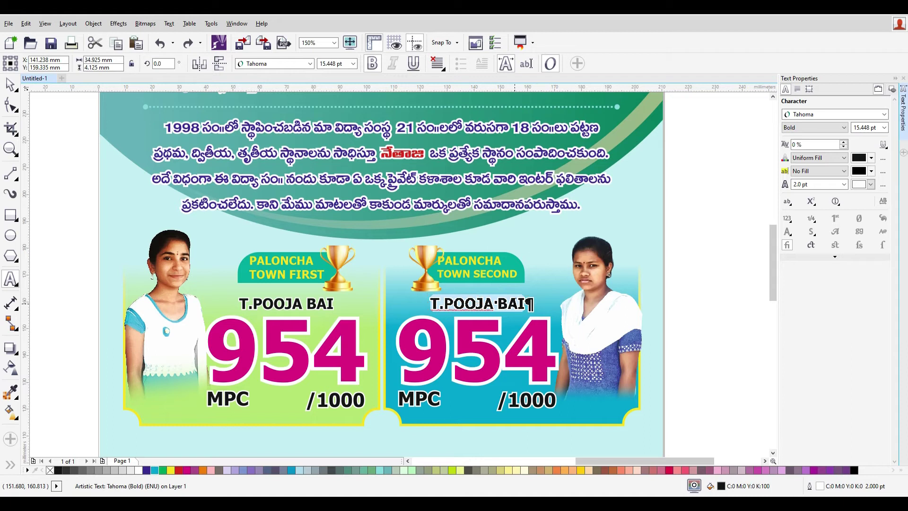
text(k,.)
text(MANEESHA)
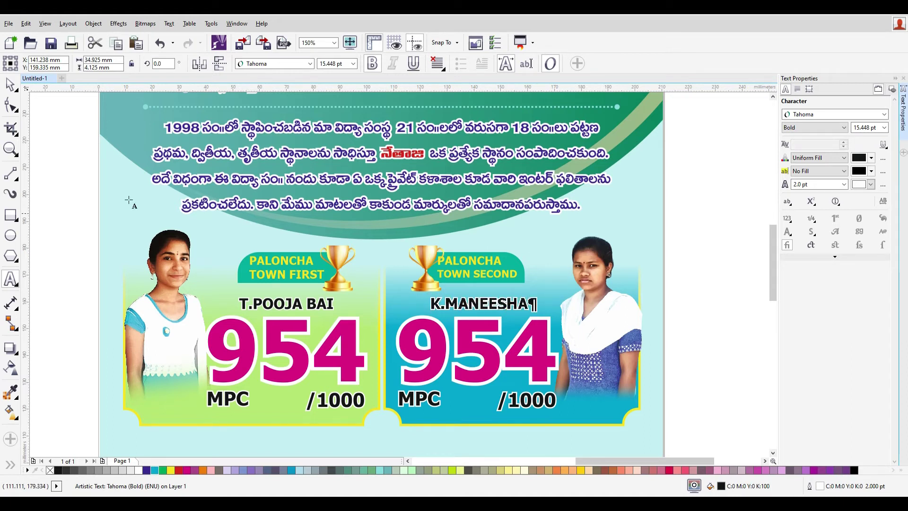
- Change the second badge's score from 954 to 943
click(495, 353)
key(ctrl+a)
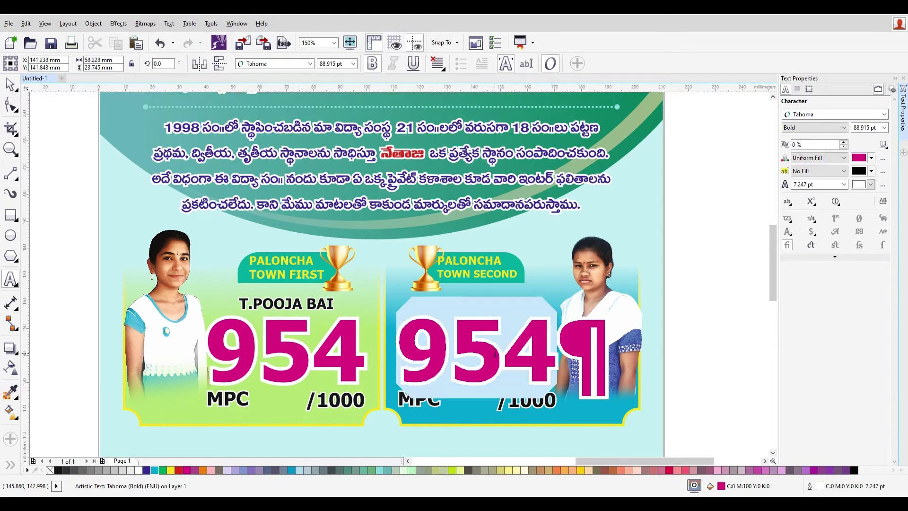
text(974)
key(BackSpace)
key(BackSpace)
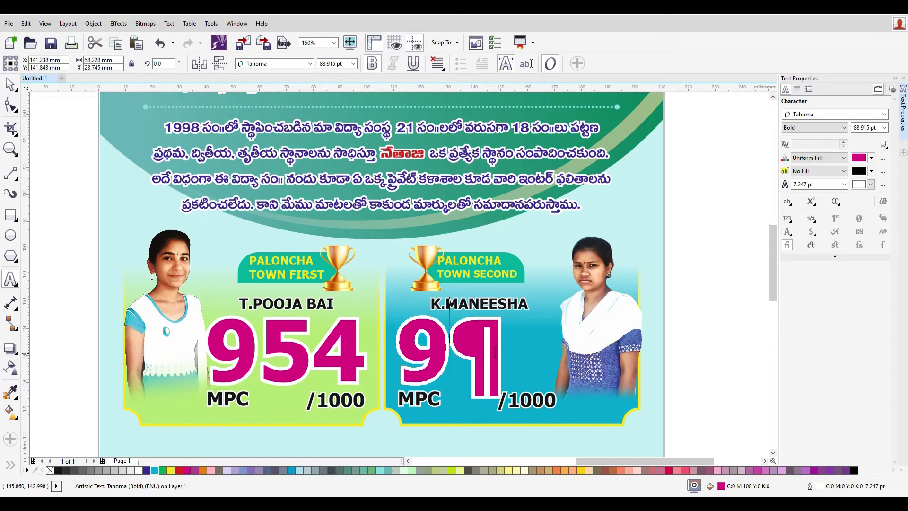
text(439)
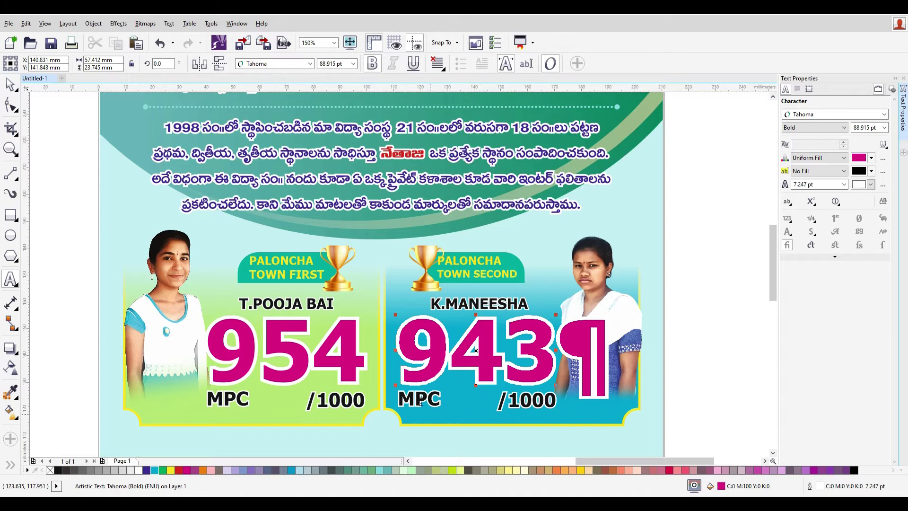
key(ctrl+space)
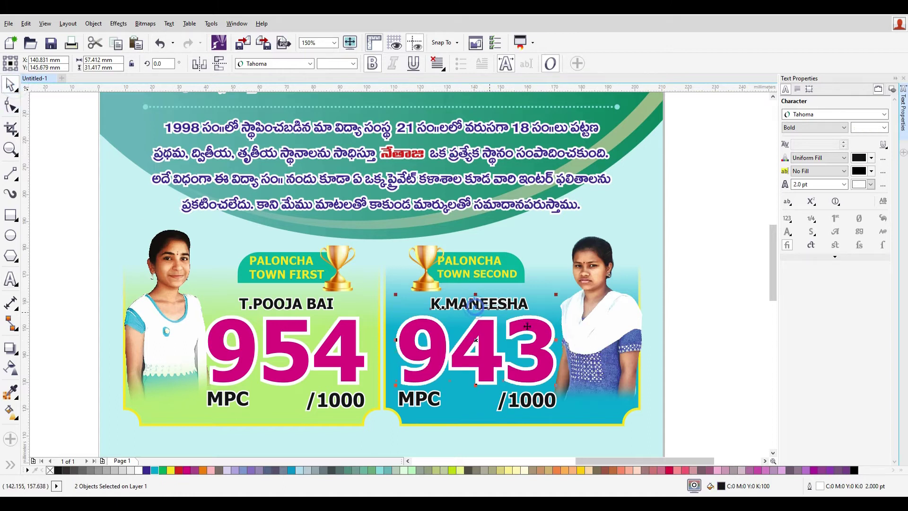
- Select the MPC label together with the 943 score
click(732, 355)
click(438, 398)
shift+click(488, 367)
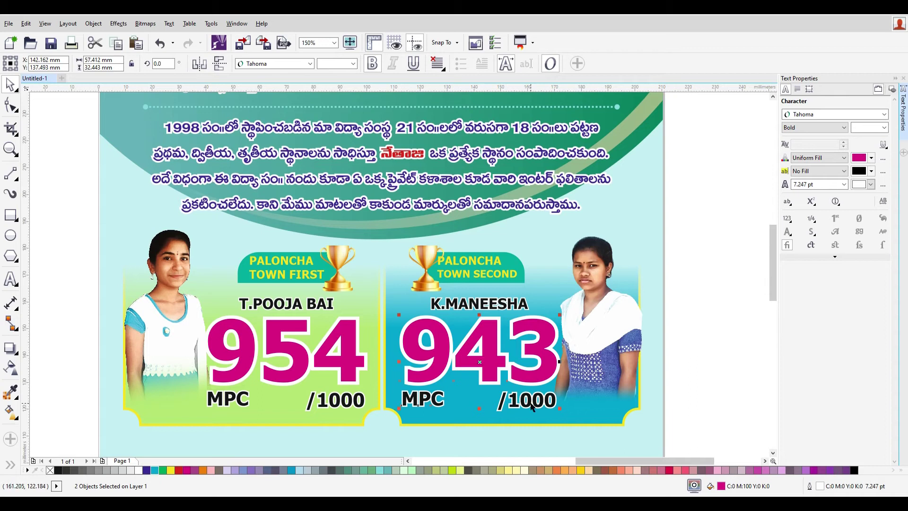
- Move both senior badges slightly lower and group their ten objects
click(711, 410)
scroll(708, 434, down, 2)
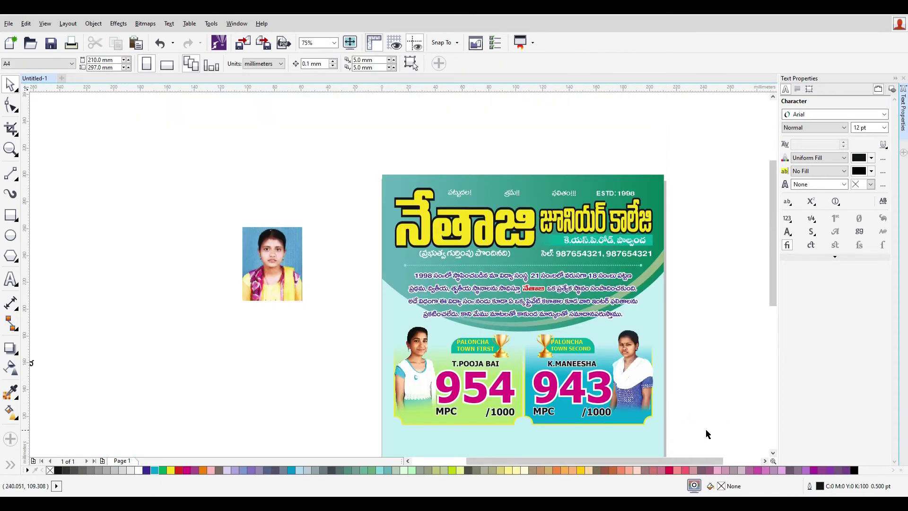
drag(774, 276, 773, 333)
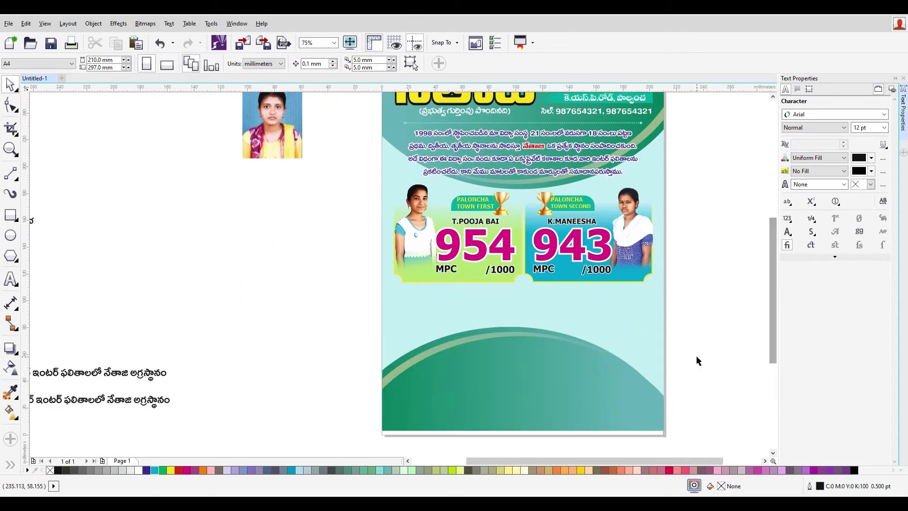
drag(722, 315, 290, 179)
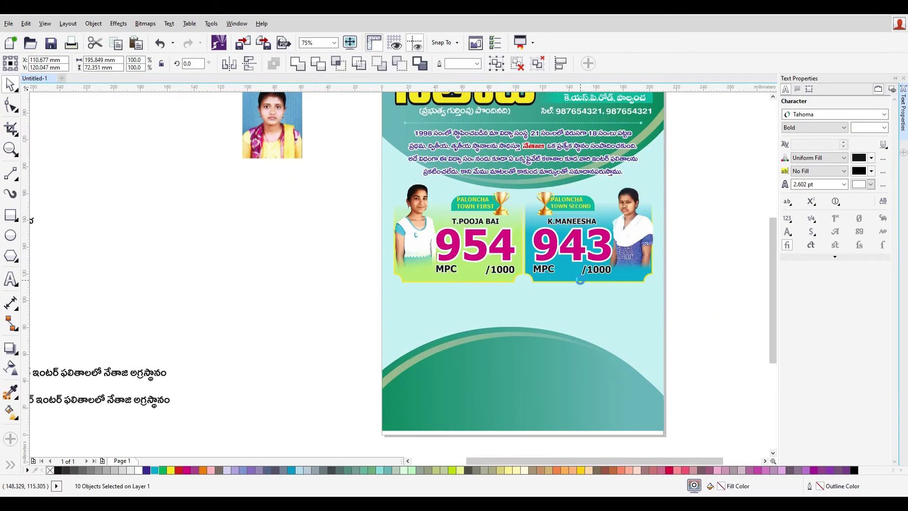
drag(579, 281, 581, 280)
key(ctrl+g)
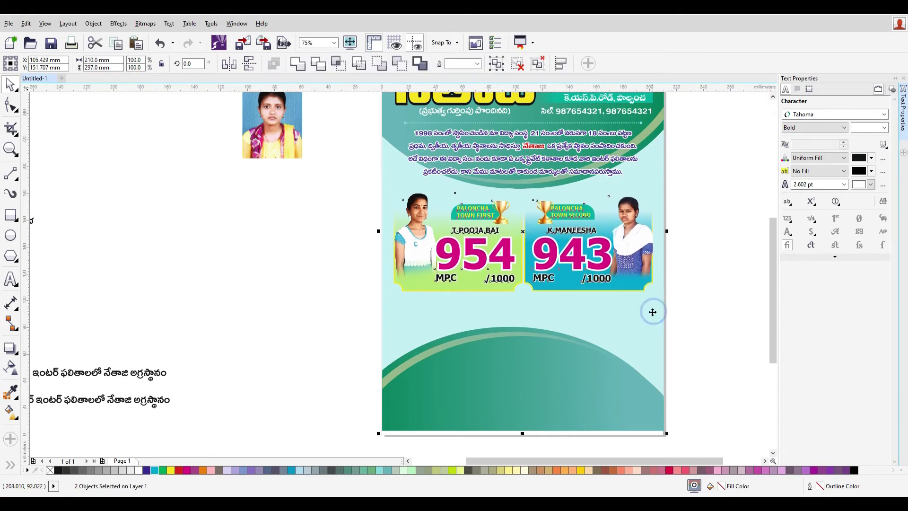
- Place the Telugu 2018-2019 senior results heading above the badges
click(700, 370)
click(592, 346)
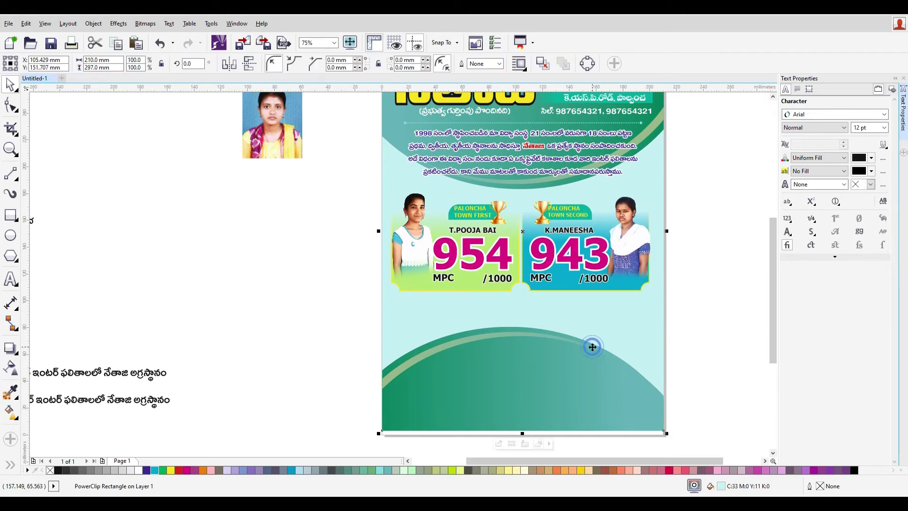
click(710, 411)
drag(87, 372, 550, 188)
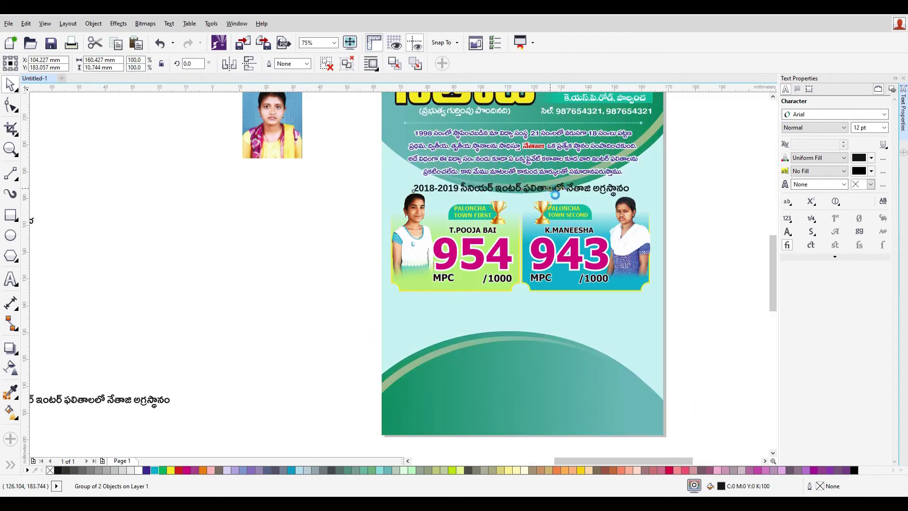
- Colour the senior heading red with a 3.0 pt white outline
scroll(550, 188, up, 2)
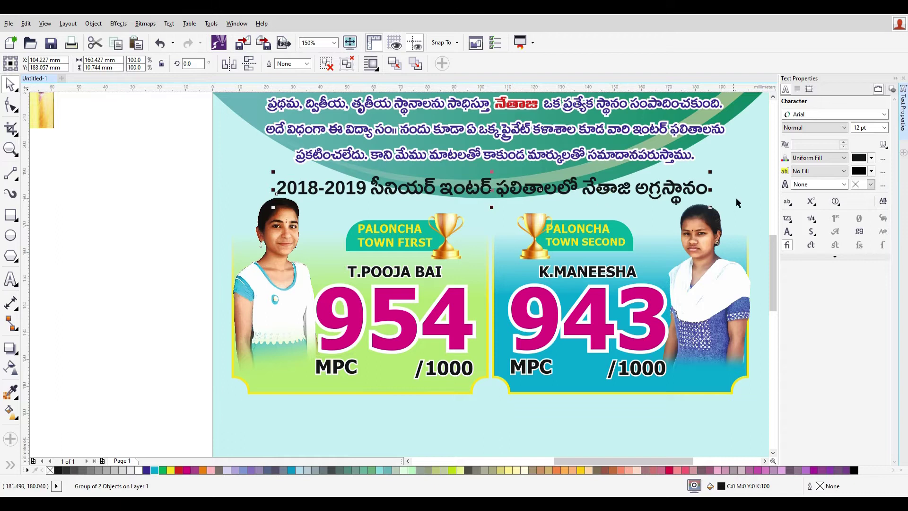
click(178, 470)
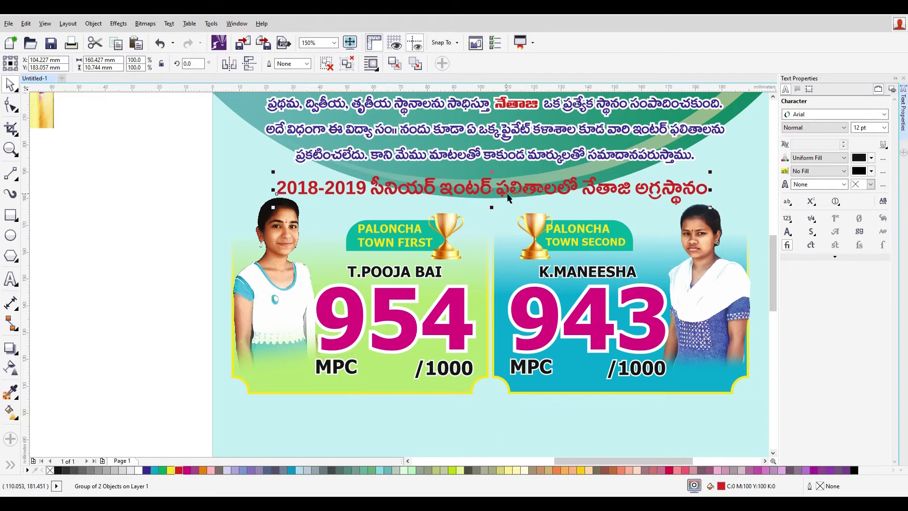
key(F12)
click(378, 194)
click(375, 254)
click(408, 171)
click(389, 182)
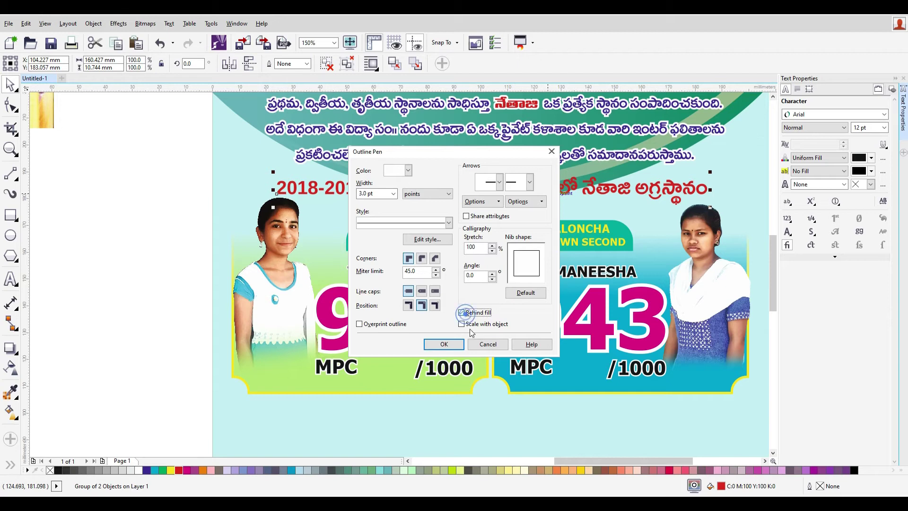
click(444, 344)
- Centre the senior heading horizontally and shrink it to about 97%
scroll(598, 210, down, 1)
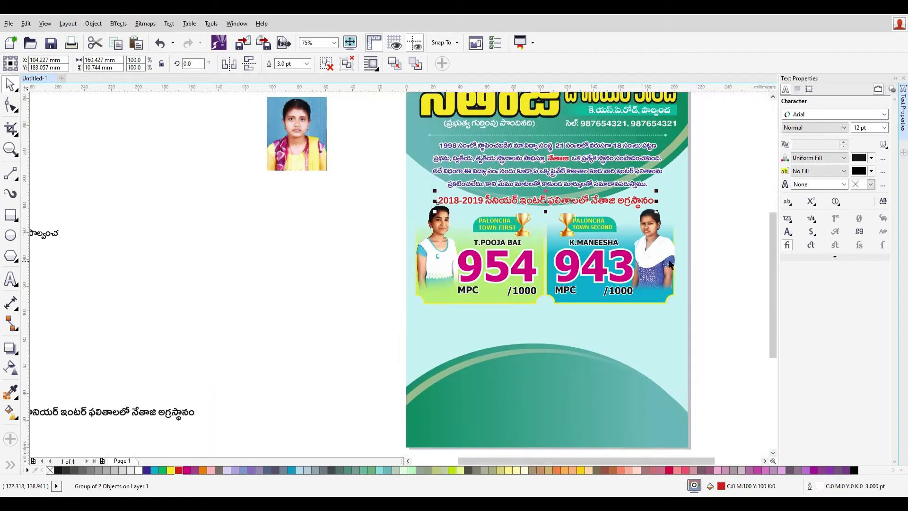
key(c)
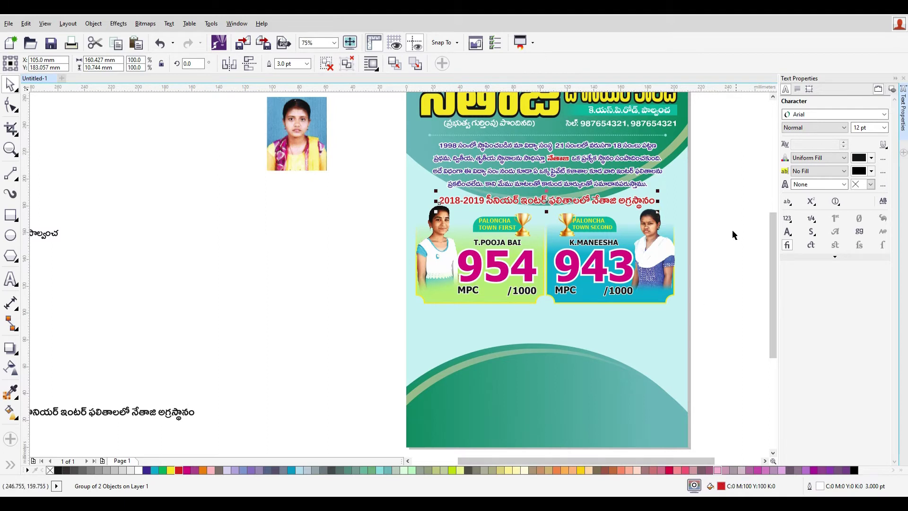
drag(657, 211, 650, 211)
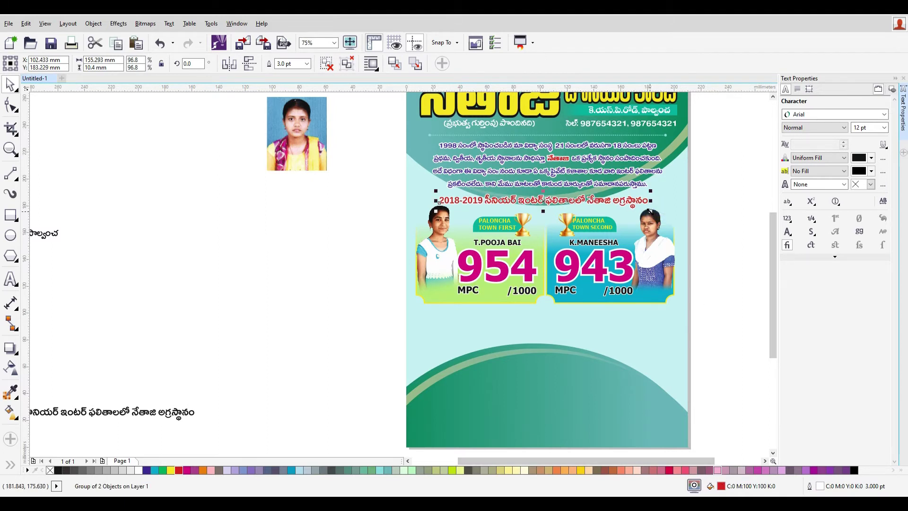
- Place the Telugu junior results heading below the badges
click(722, 254)
scroll(728, 246, down, 1)
scroll(724, 282, up, 1)
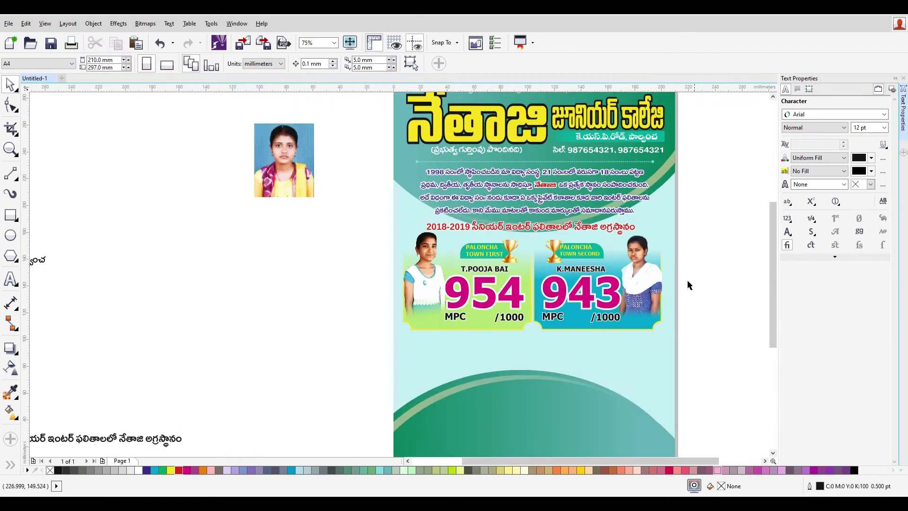
click(588, 232)
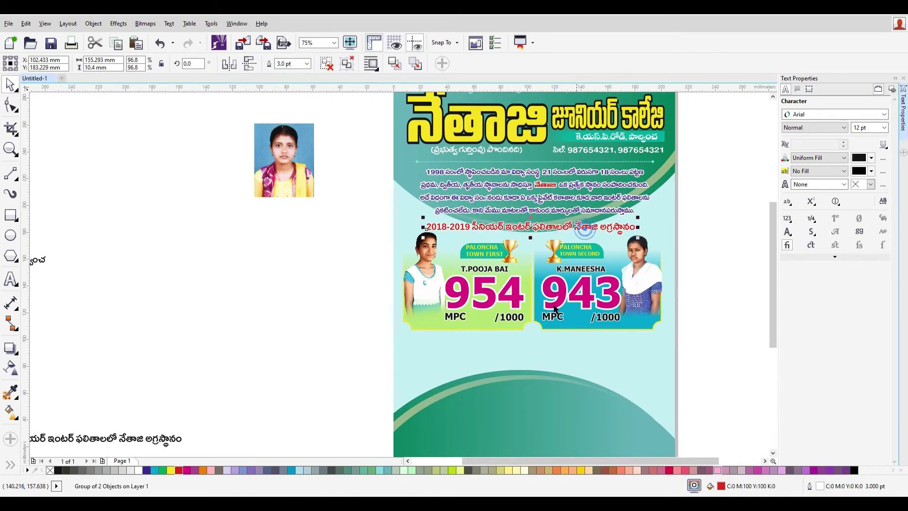
drag(154, 442, 610, 346)
- Centre the junior heading and make it red with an 8.0 pt white outline
key(c)
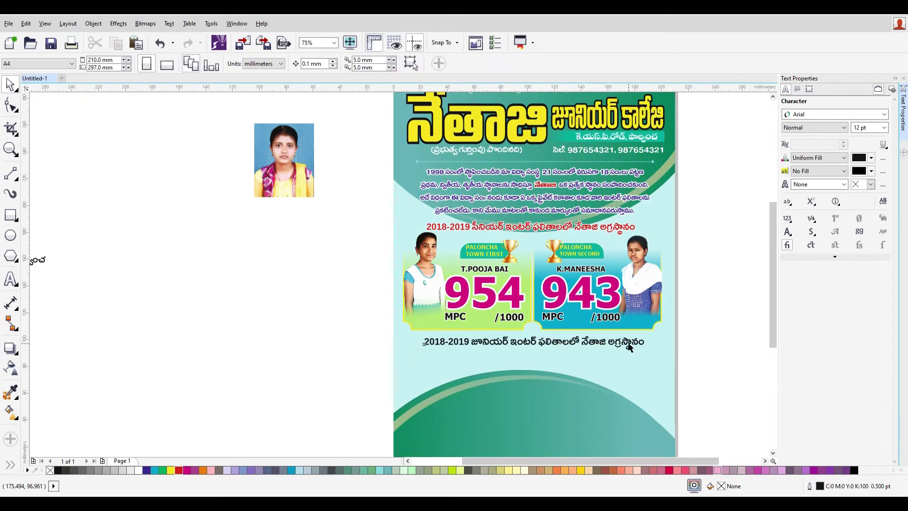
click(185, 469)
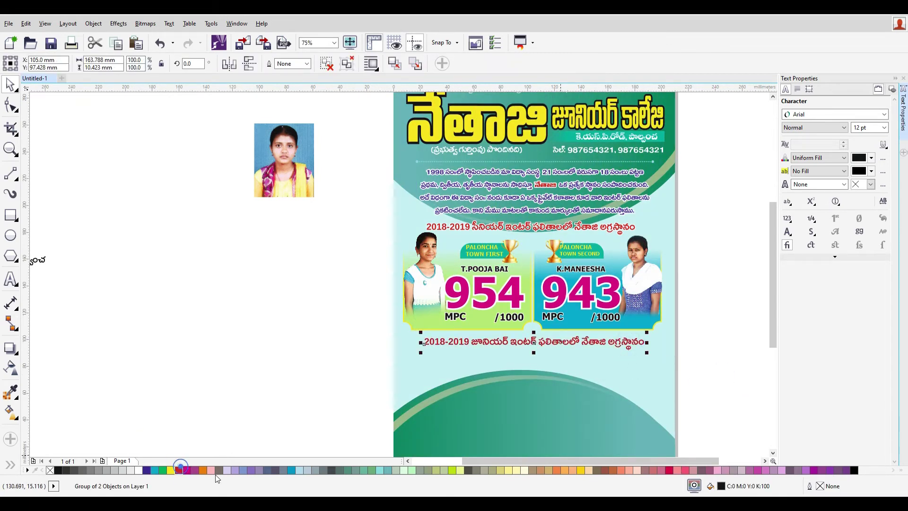
key(F12)
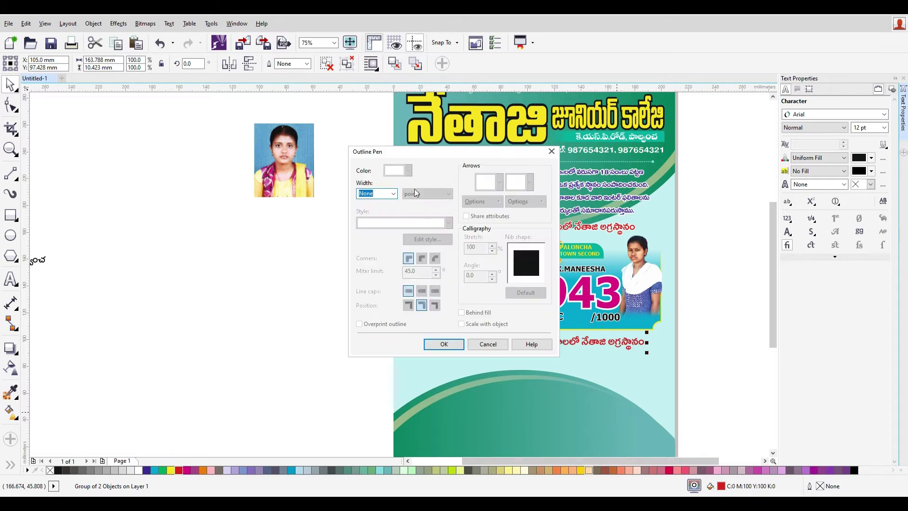
click(392, 194)
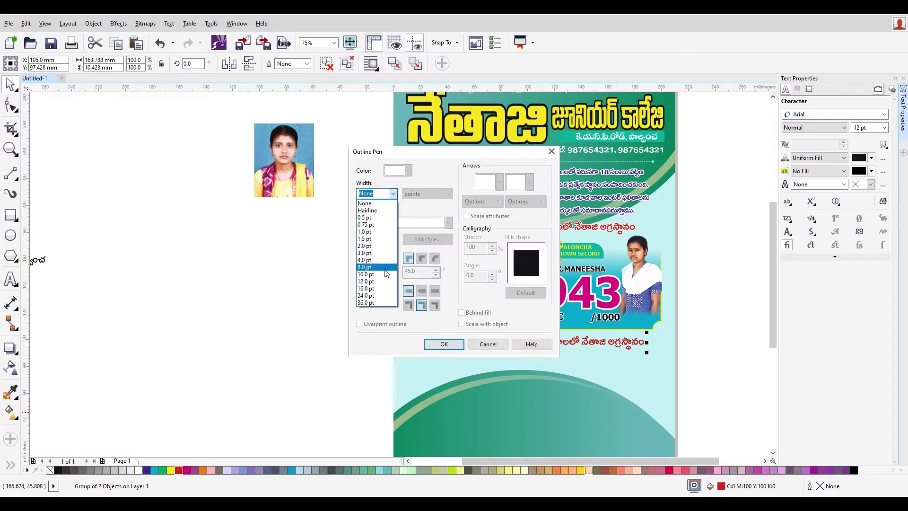
click(384, 270)
click(408, 171)
click(418, 195)
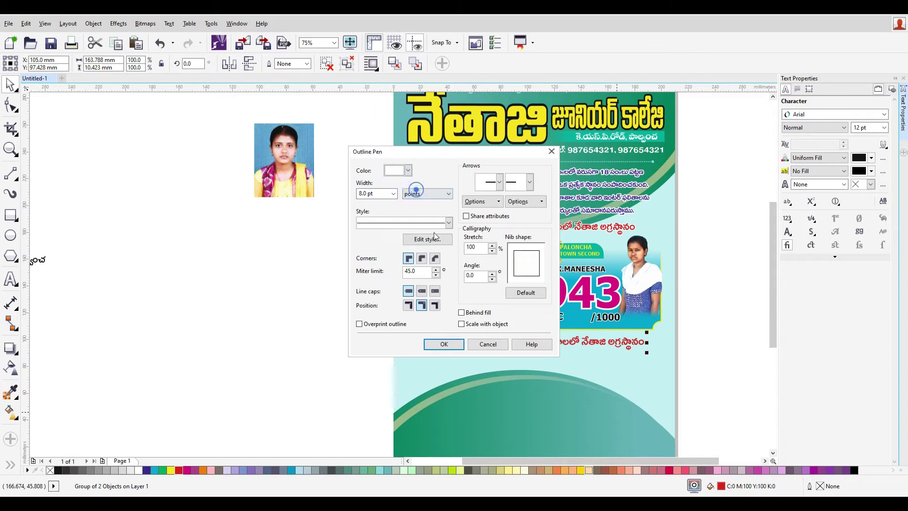
click(443, 344)
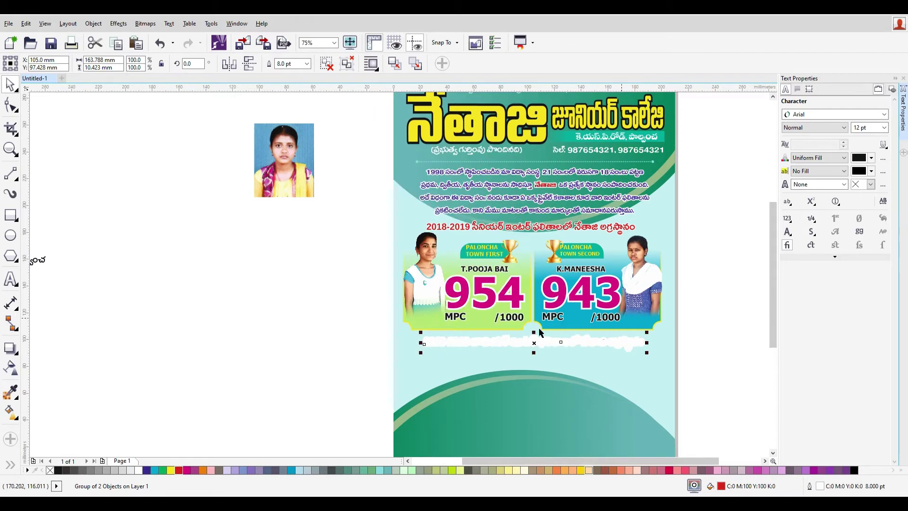
- Set the senior heading's outline width to 6 pt
key(F12)
click(487, 343)
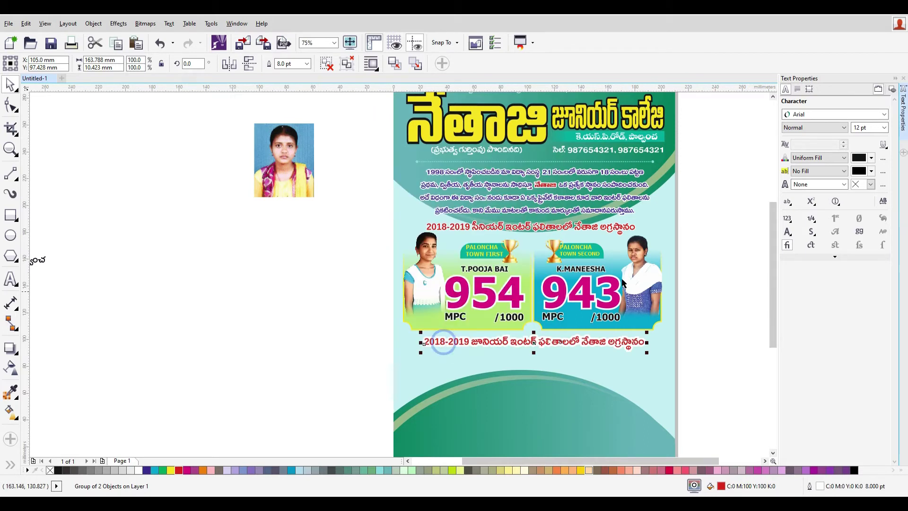
click(604, 227)
key(F12)
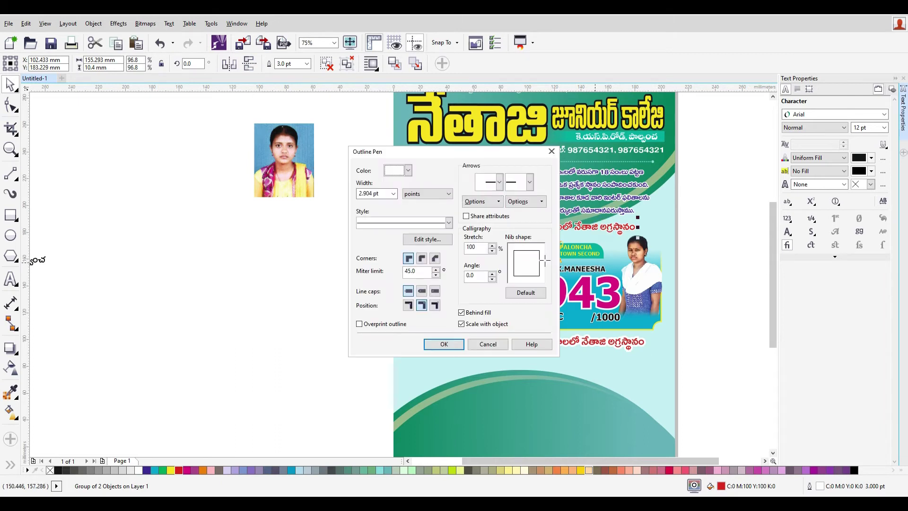
double_click(376, 193)
text(6)
key(Return)
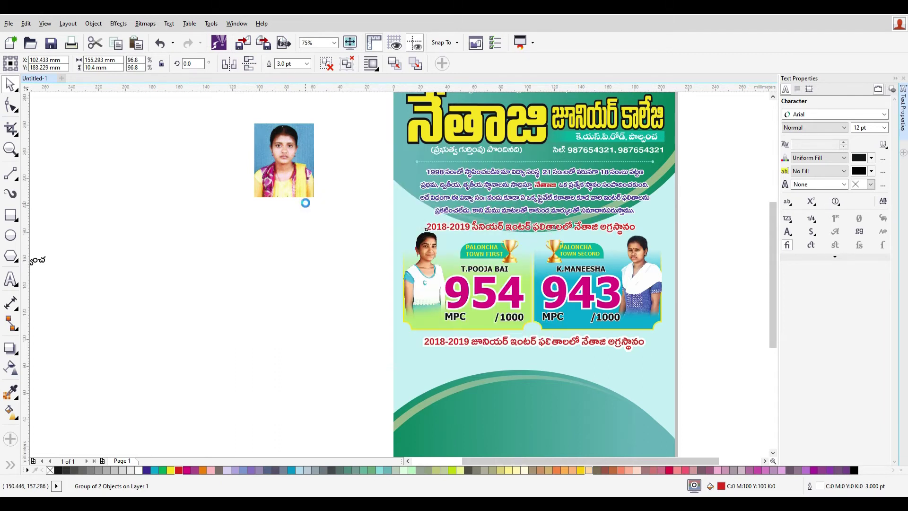
- Open the junior heading's outline settings, enter +6, then cancel without changes
click(606, 343)
click(606, 343)
key(F12)
text(+6)
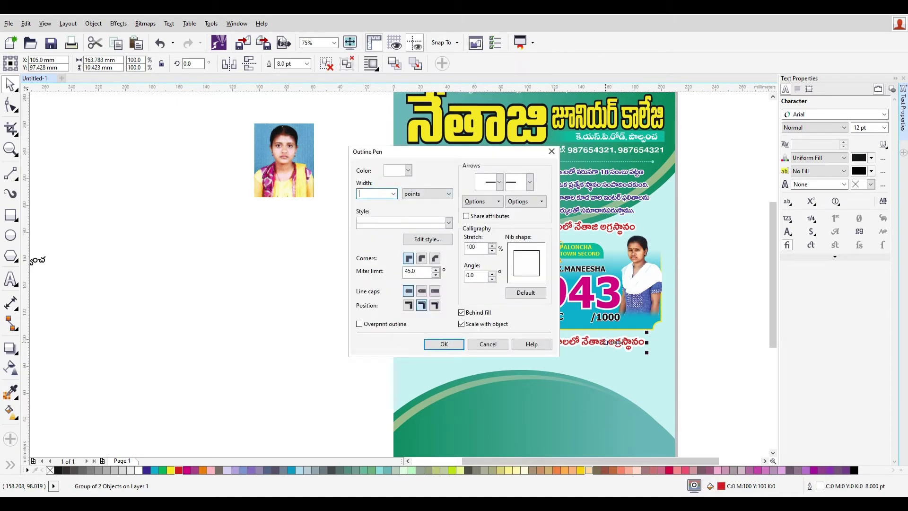
key(Escape)
- Move the small Telugu text up and the junior student's photo right of the poster
drag(722, 395, 350, 231)
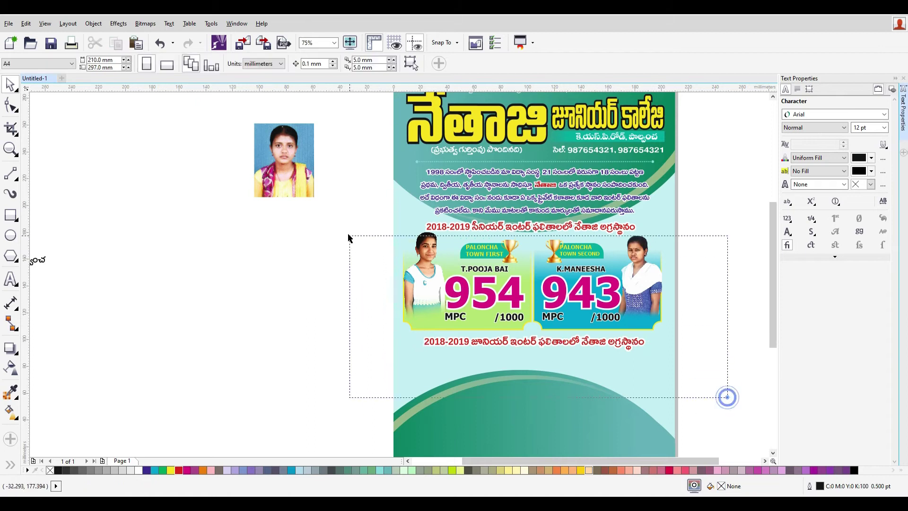
click(696, 379)
scroll(697, 396, down, 2)
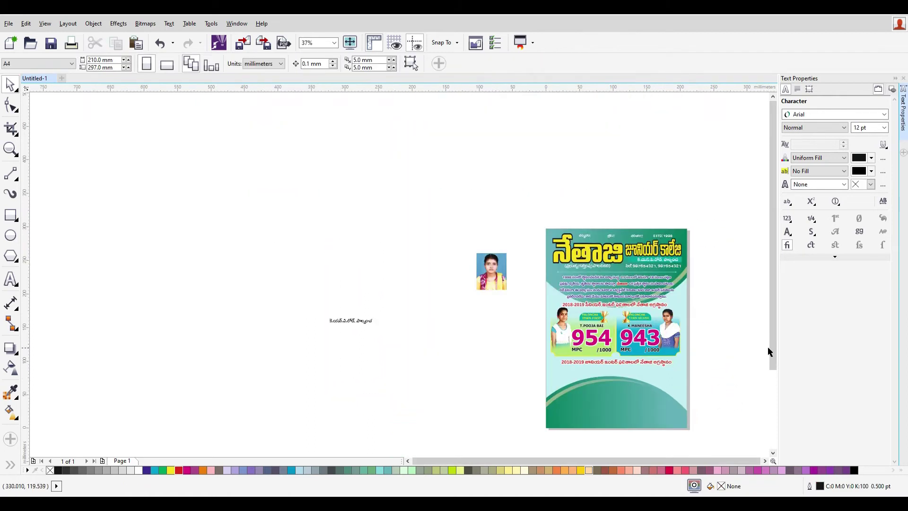
scroll(769, 352, down, 1)
scroll(730, 389, up, 2)
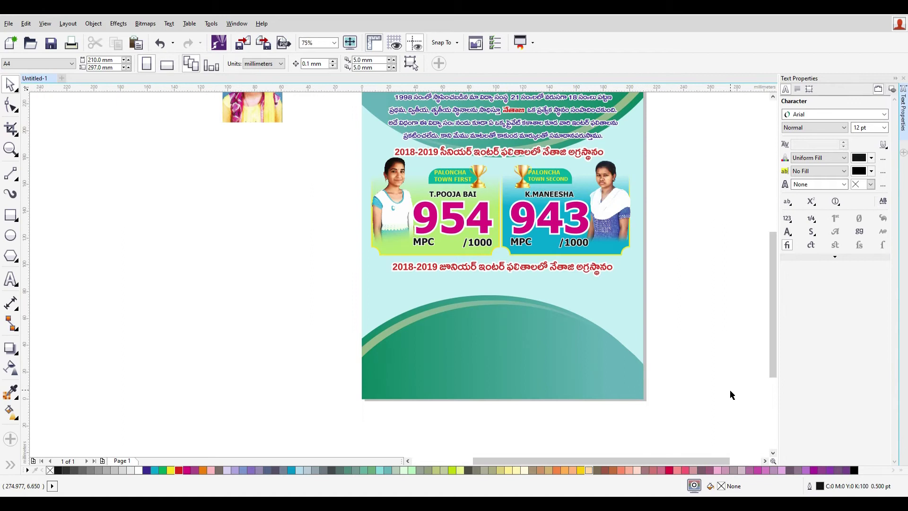
click(439, 272)
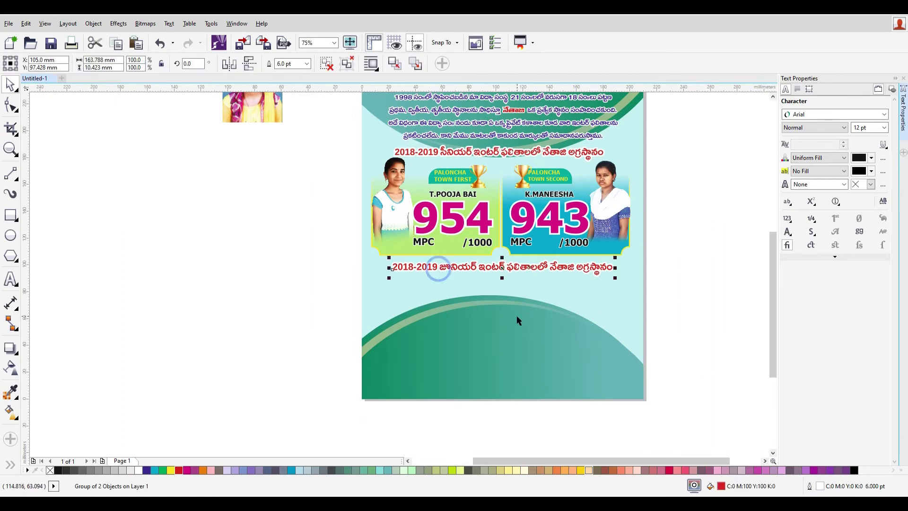
scroll(519, 318, down, 2)
click(638, 339)
drag(260, 251, 277, 214)
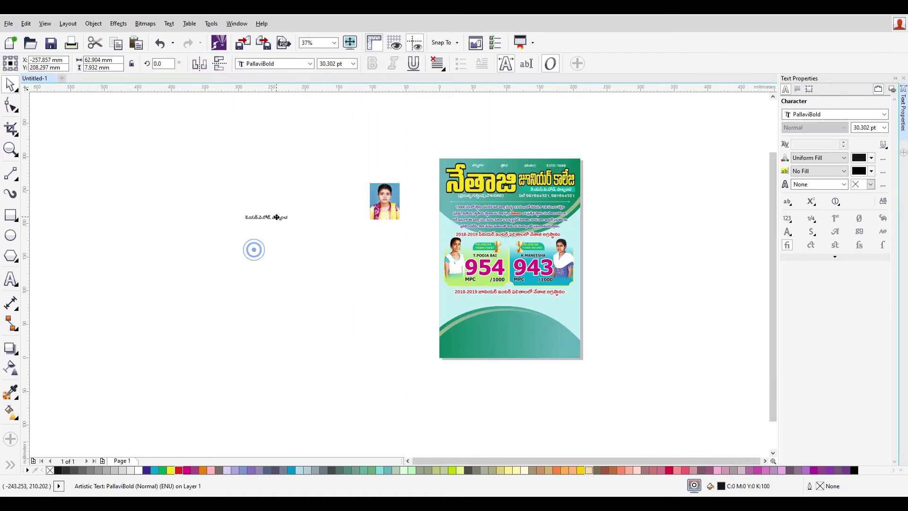
key(Escape)
drag(384, 212, 669, 236)
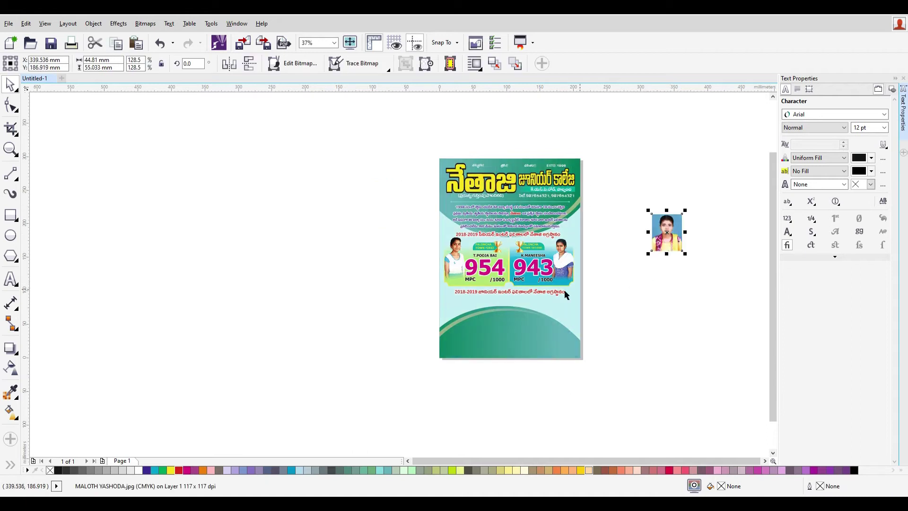
scroll(568, 364, up, 2)
- Try repositioning the left senior score box, cancelling each attempted move
drag(465, 280, 431, 271)
key(Escape)
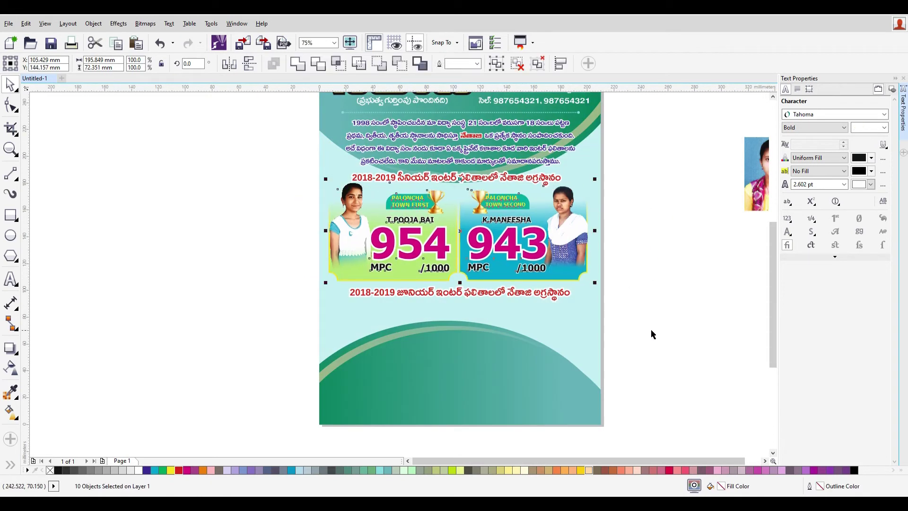
click(660, 330)
drag(330, 297, 327, 316)
key(ctrl+z)
click(710, 339)
drag(352, 275, 367, 411)
key(Escape)
key(Escape)
drag(338, 198, 406, 393)
key(Escape)
- Copy the left score box onto the lower arc, narrow it to about 63%, and make two more copies
click(412, 275)
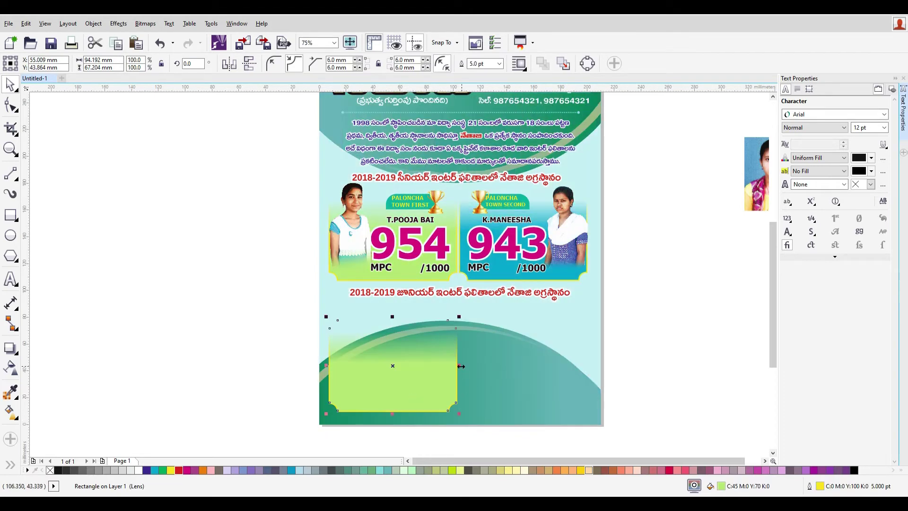
drag(457, 366, 411, 372)
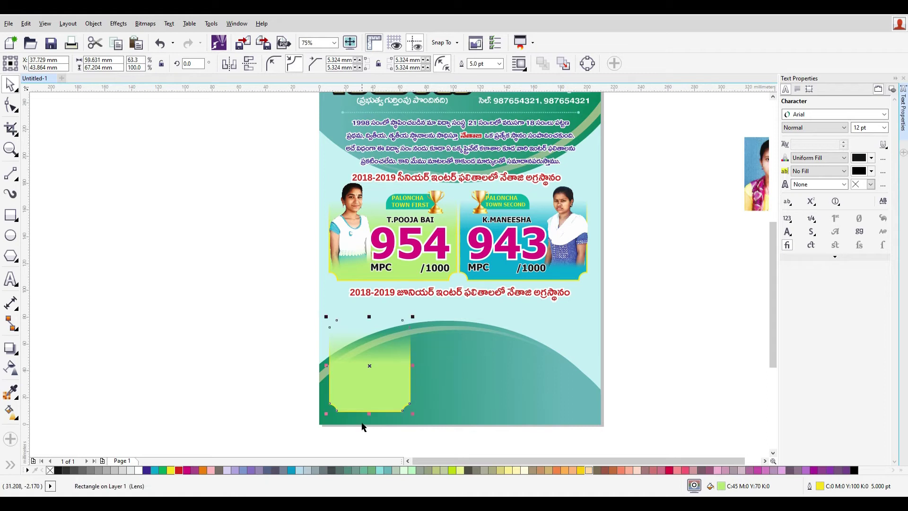
drag(371, 412, 369, 415)
scroll(335, 423, up, 4)
scroll(492, 389, down, 4)
drag(528, 377, 585, 378)
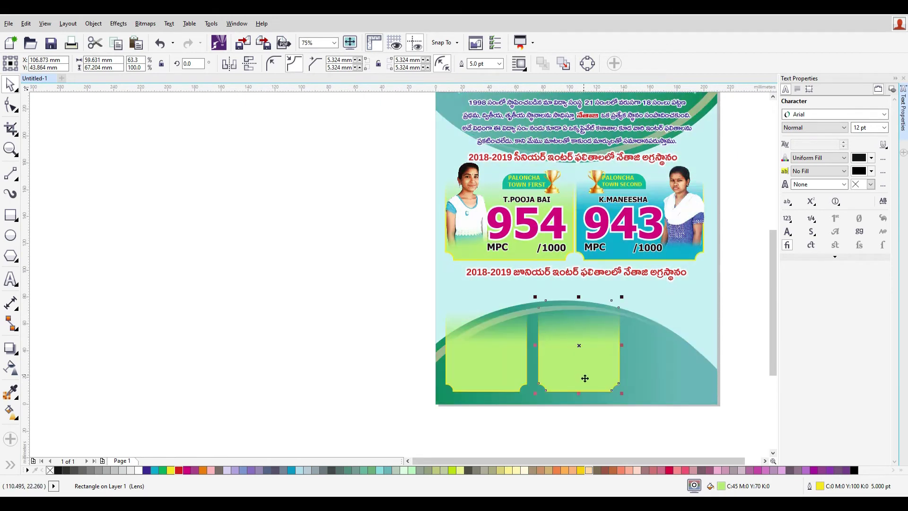
key(ctrl+r)
- Shorten the three green boxes, then delete the rightmost and middle copies
drag(756, 426, 391, 293)
drag(580, 299, 579, 319)
drag(588, 380, 584, 370)
key(ctrl+z)
click(754, 393)
click(681, 368)
key(Delete)
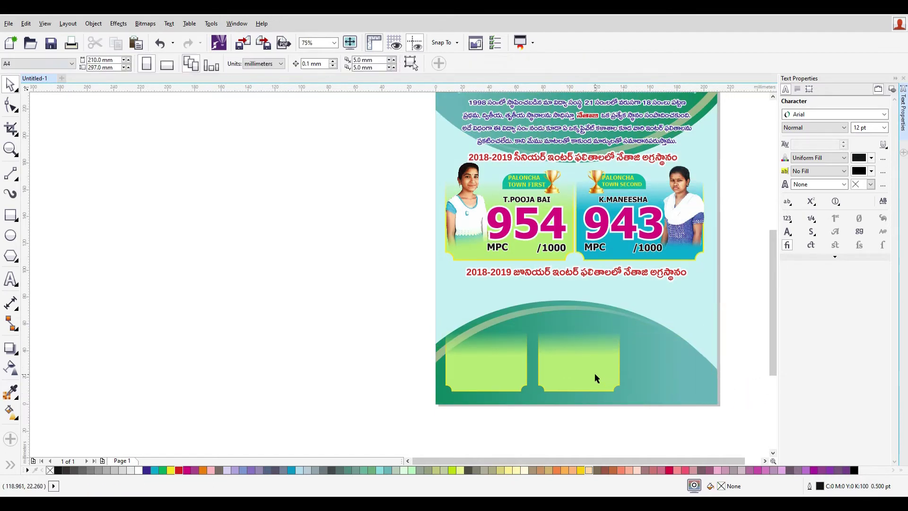
click(595, 374)
key(Delete)
- Reposition the remaining green box and draw a circle on the blank canvas
click(516, 377)
scroll(522, 400, up, 2)
drag(492, 360, 542, 333)
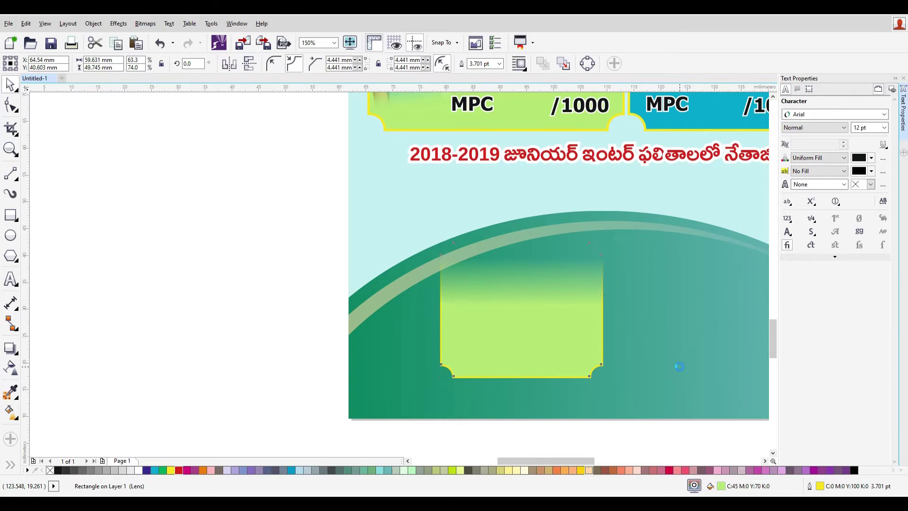
scroll(681, 378, up, 1)
scroll(683, 381, down, 1)
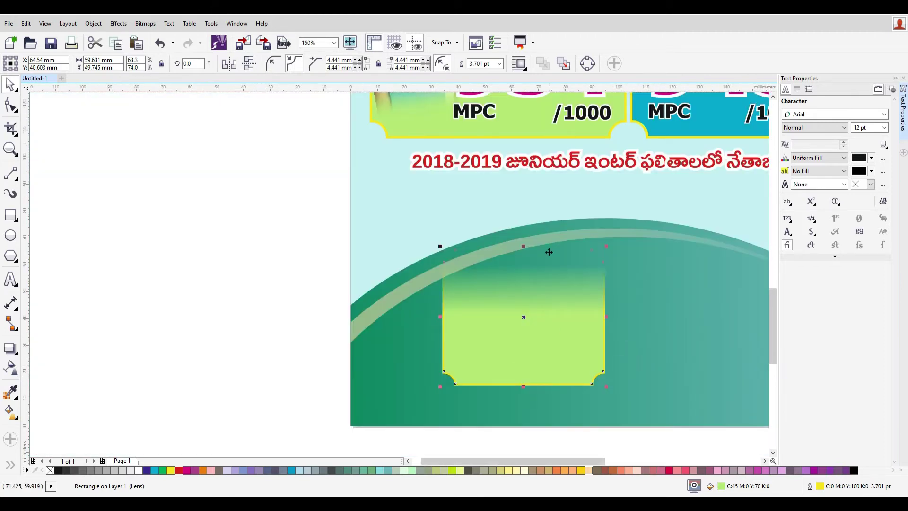
click(12, 236)
drag(209, 199, 287, 300)
- Redraw the circle beside the poster and fill it white
right_click(19, 243)
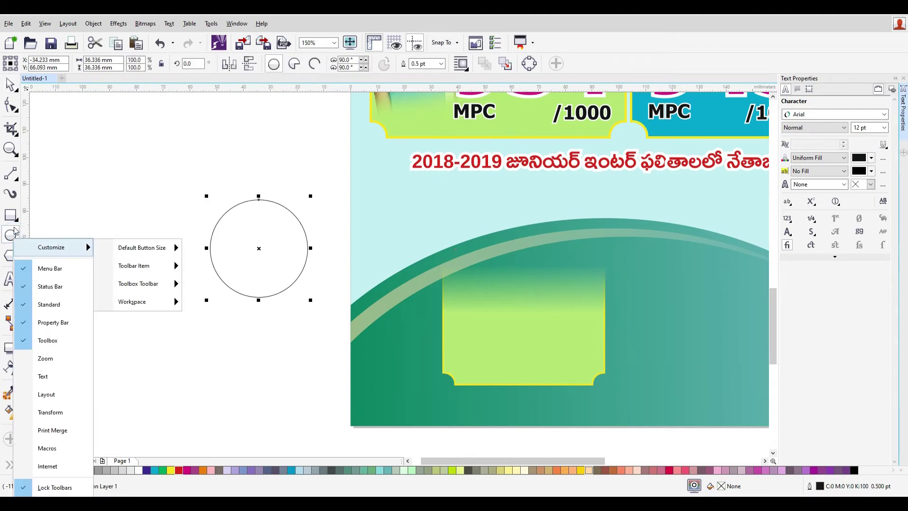
click(10, 235)
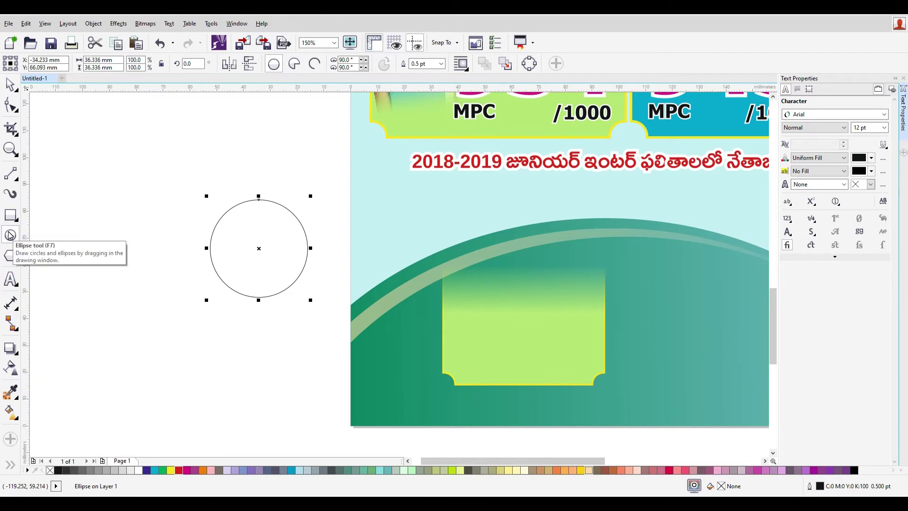
click(10, 235)
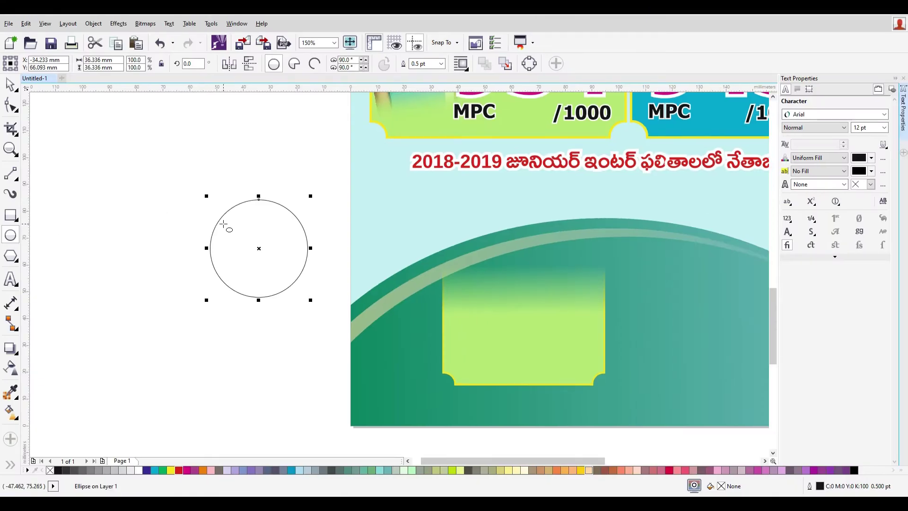
key(ctrl+z)
drag(185, 195, 285, 276)
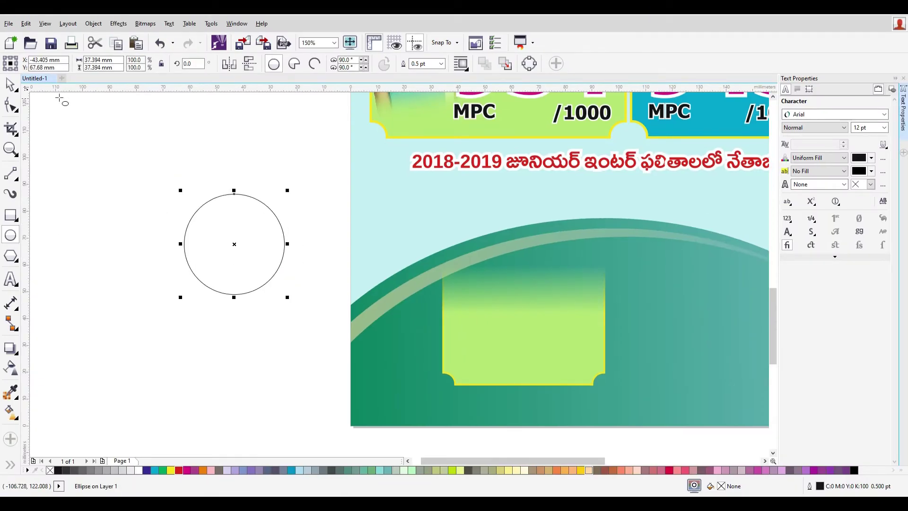
click(9, 84)
click(138, 470)
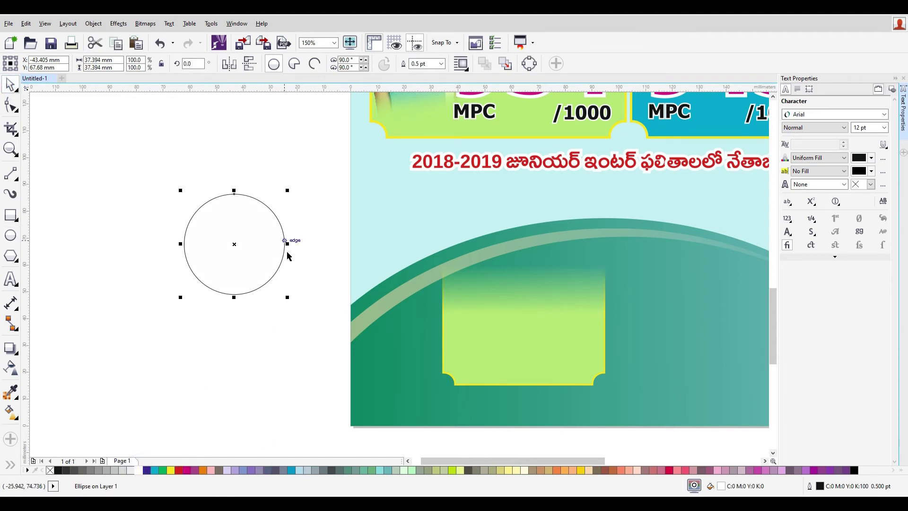
- PowerClip the junior student's photo inside the white circle
scroll(288, 256, down, 6)
click(562, 187)
right_click(562, 187)
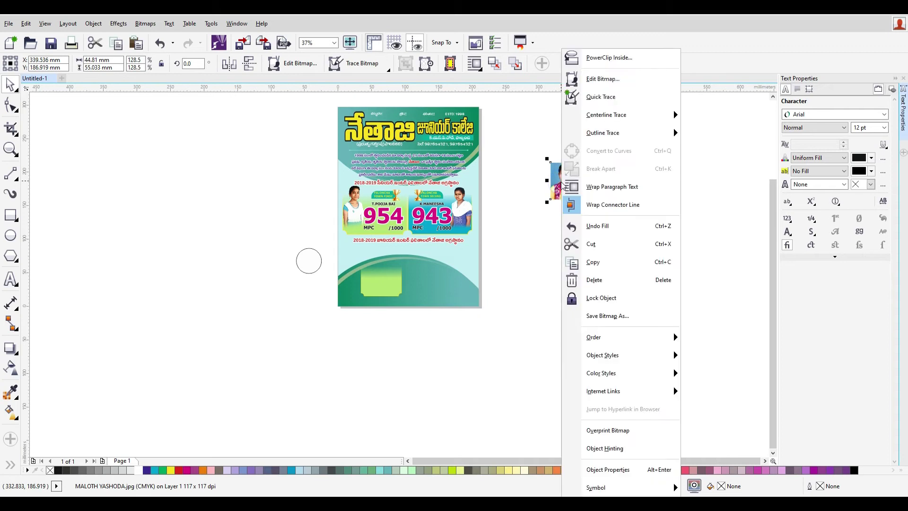
click(609, 58)
click(313, 272)
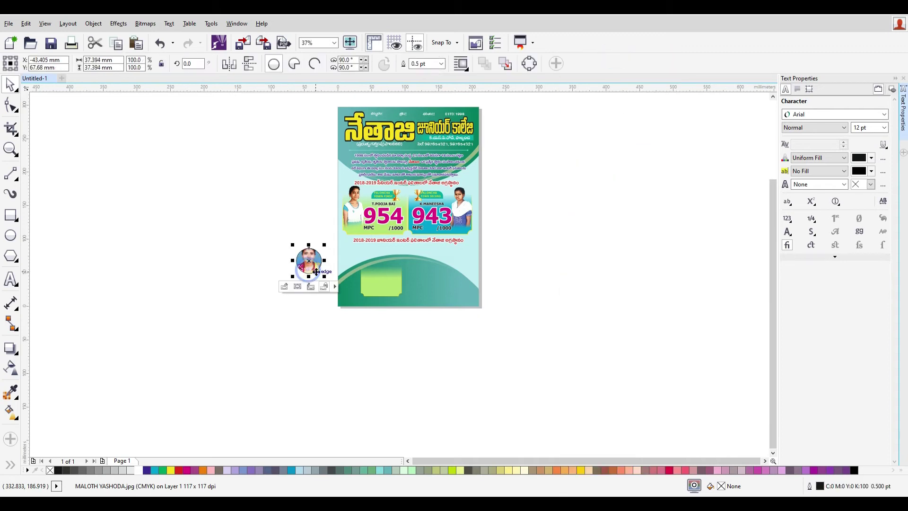
- Shift and enlarge the photo inside the circle to fill the round portrait
scroll(308, 259, up, 3)
ctrl+click(299, 250)
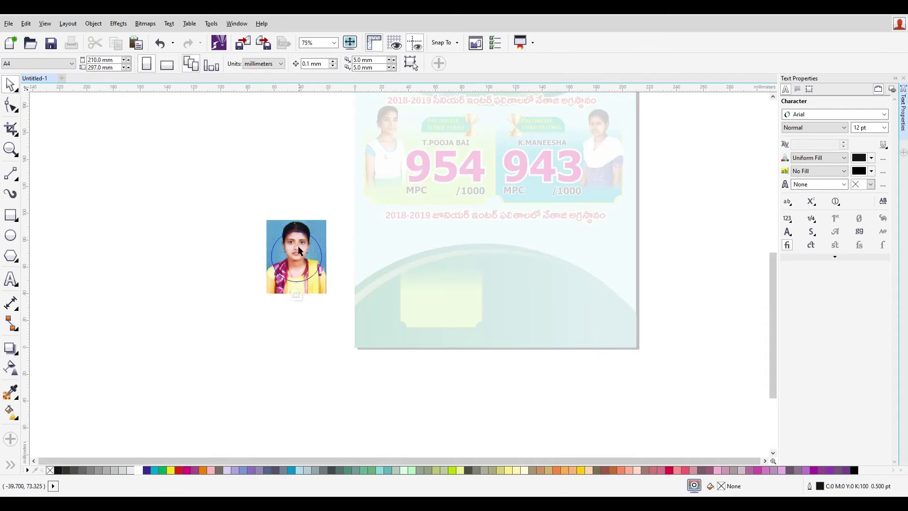
click(299, 251)
drag(299, 251, 300, 258)
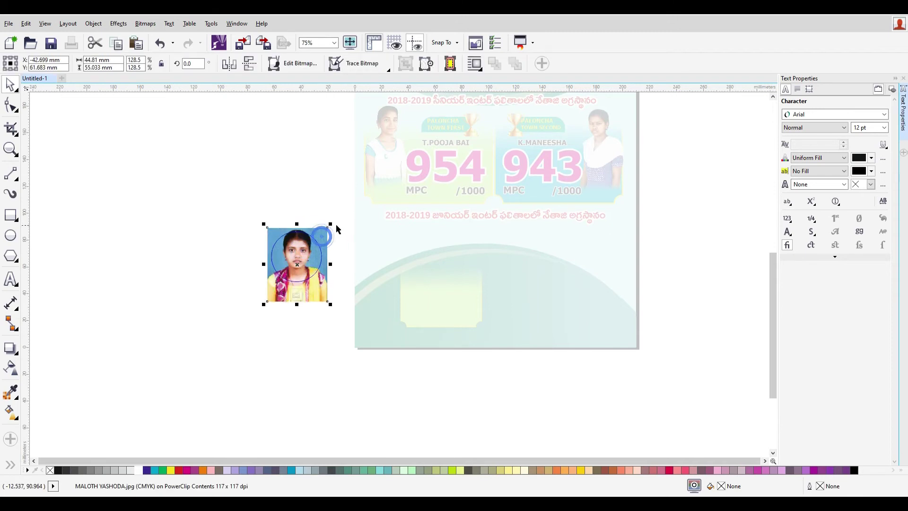
drag(328, 228, 323, 232)
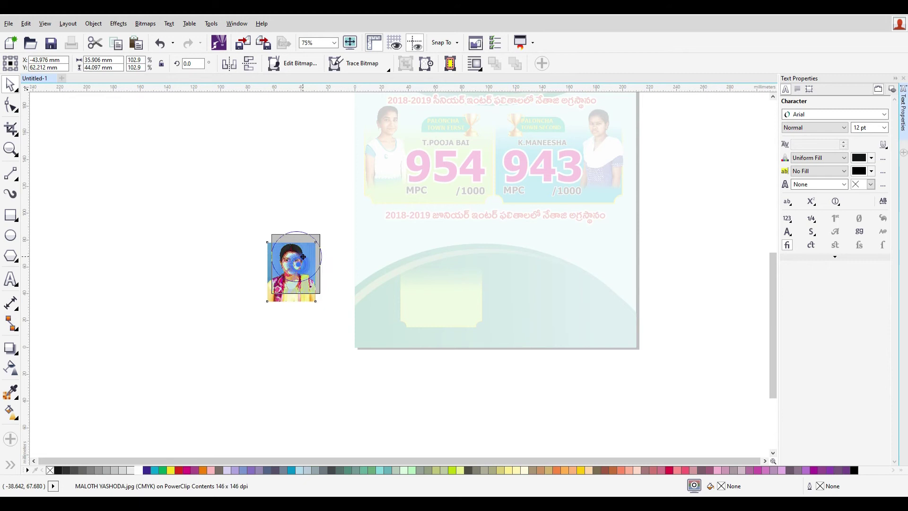
drag(322, 294, 326, 299)
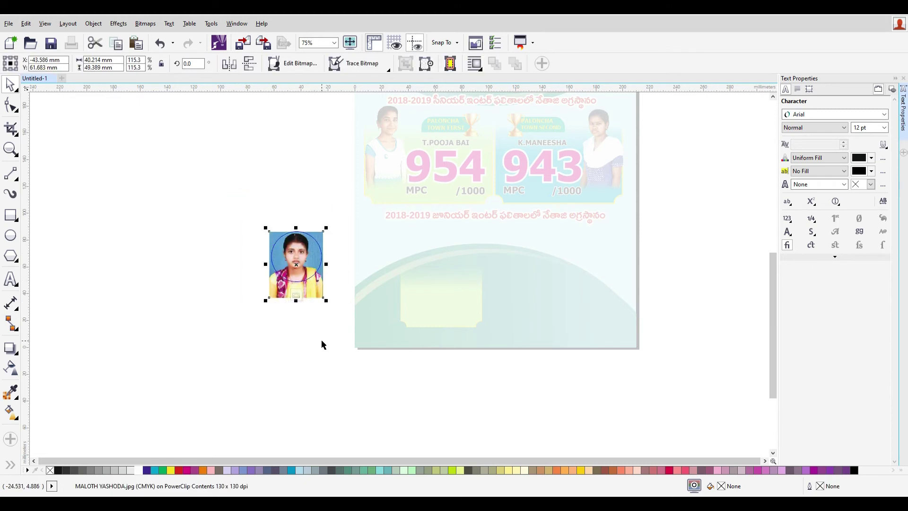
right_click(296, 252)
click(368, 133)
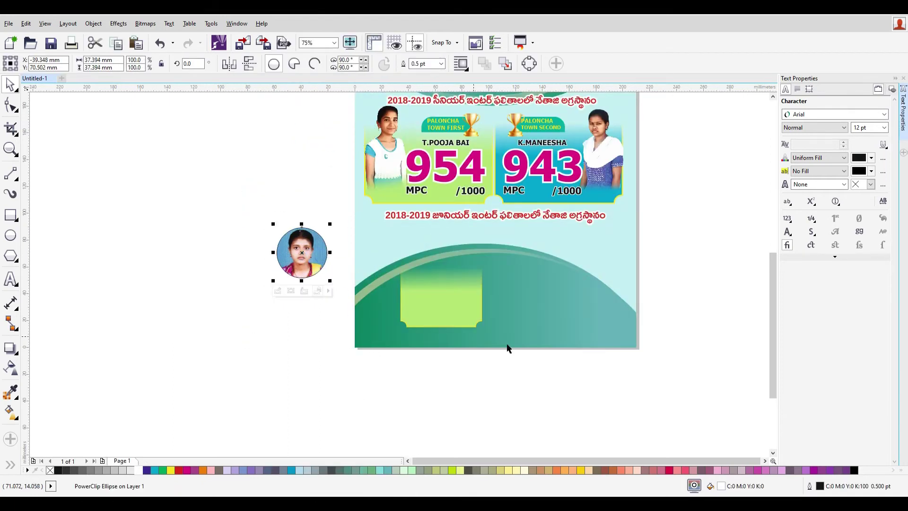
- Give the circular photo a white 2 pt outline
key(F12)
click(407, 170)
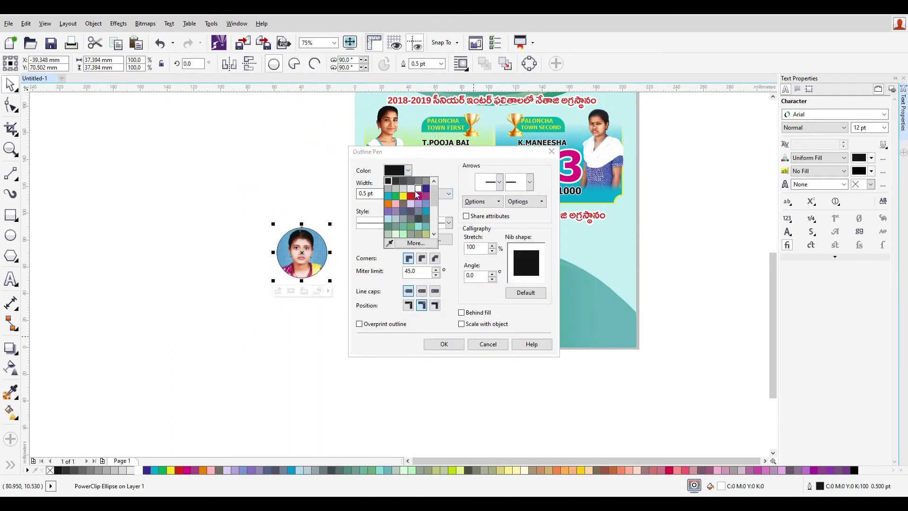
click(417, 190)
key(Tab)
text(2)
key(Return)
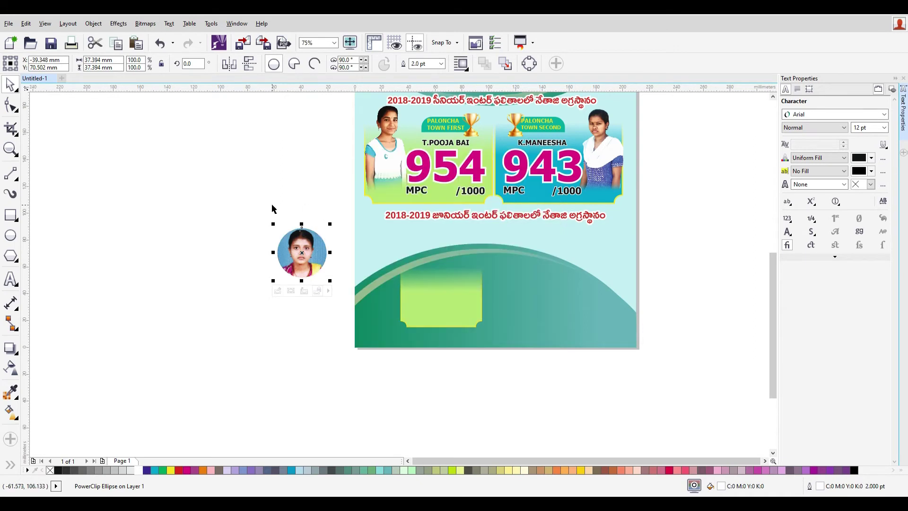
- Place the photo circle in the junior green box, with its outline behind the fill and scaling with the object
drag(302, 252, 446, 275)
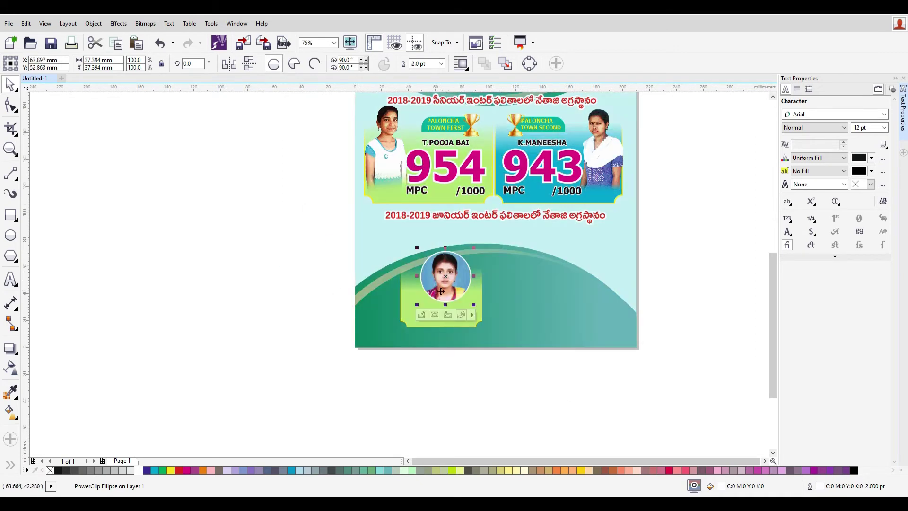
scroll(472, 305, up, 2)
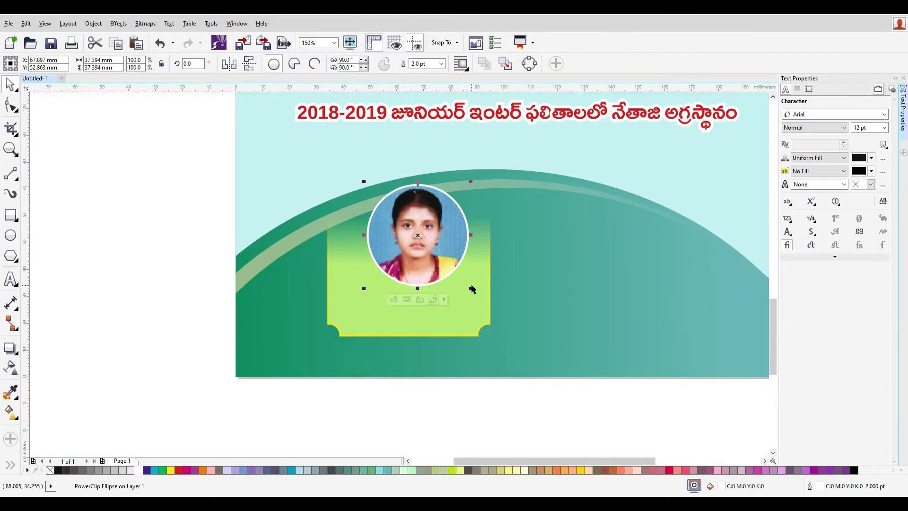
key(F12)
click(480, 313)
click(485, 325)
click(444, 344)
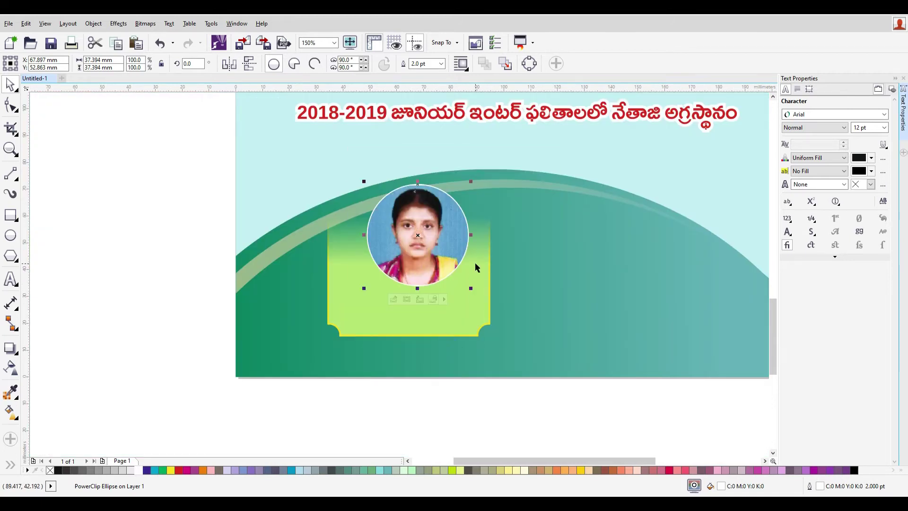
- Thicken the photo's outline, shrink the circle, and select it together with the green box
key(F12)
click(377, 195)
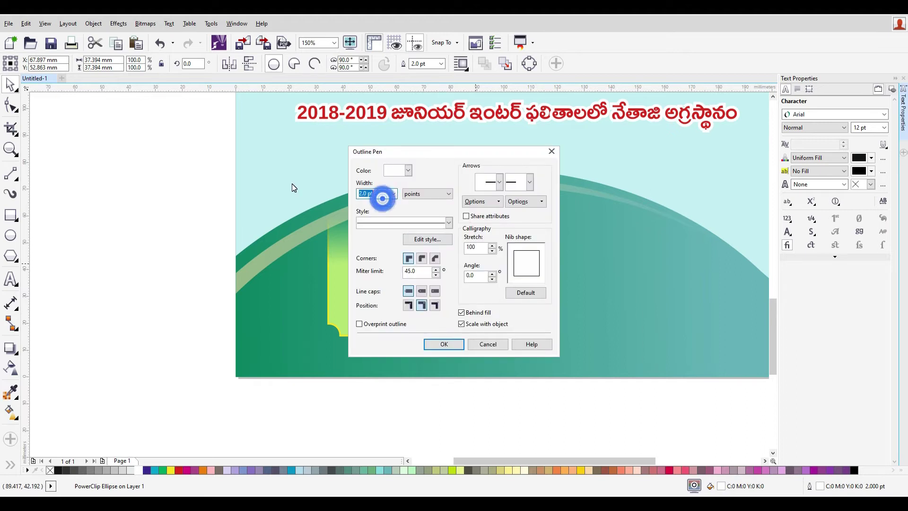
key(Return)
drag(475, 293, 449, 261)
shift+click(468, 275)
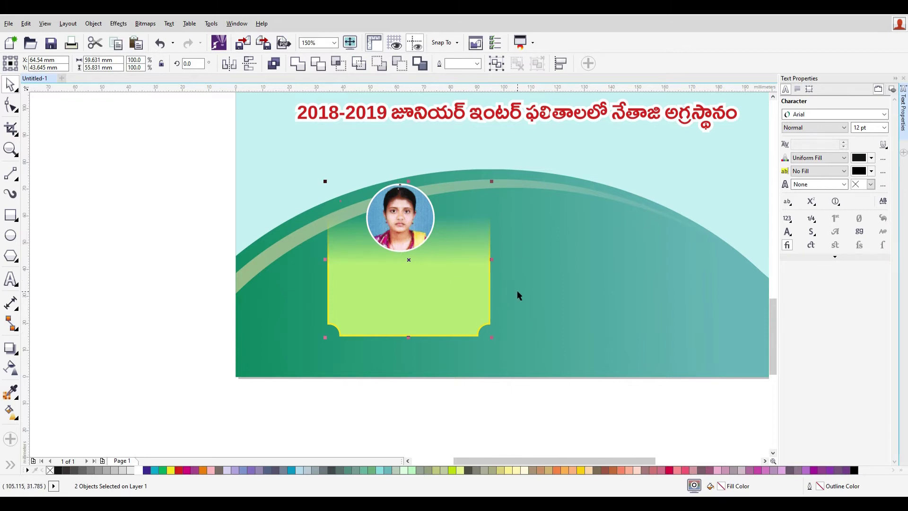
- Centre the photo horizontally on the green box, undoing a trial resize
key(c)
click(501, 415)
click(429, 244)
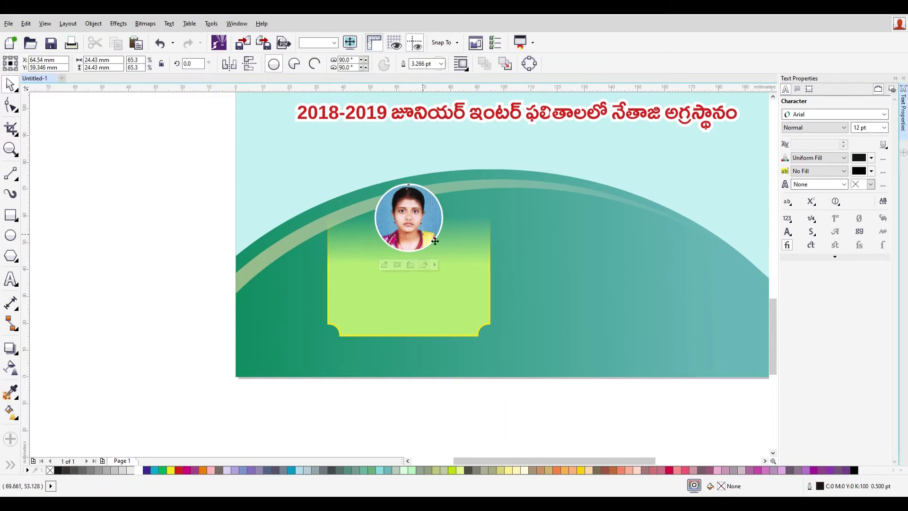
drag(443, 254, 429, 226)
key(ctrl+z)
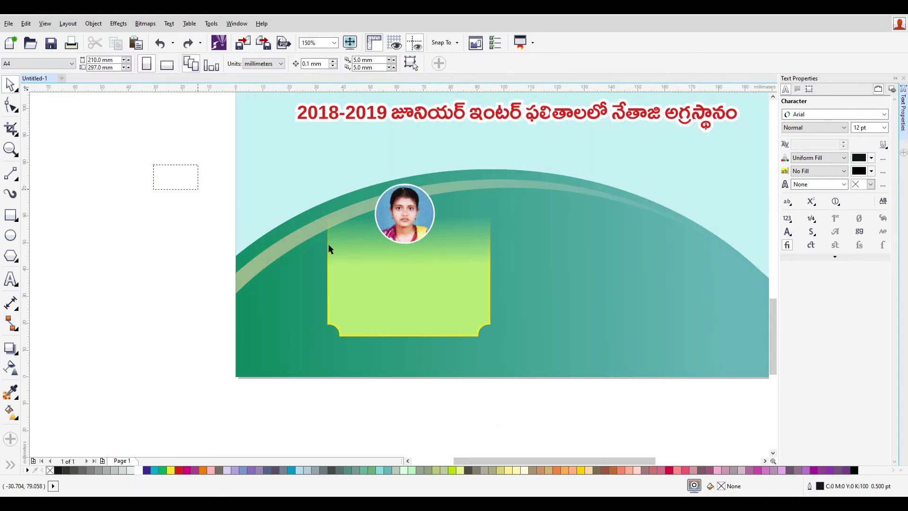
scroll(564, 336, down, 2)
scroll(539, 261, up, 1)
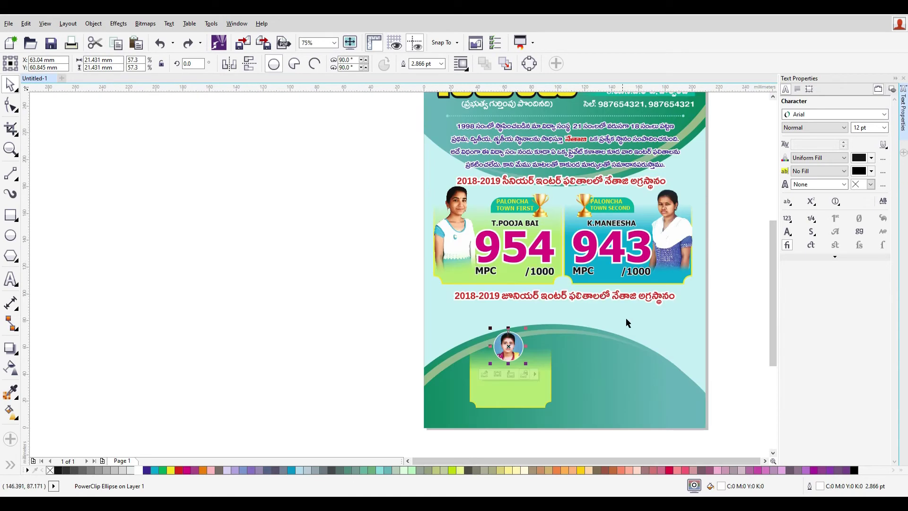
click(534, 225)
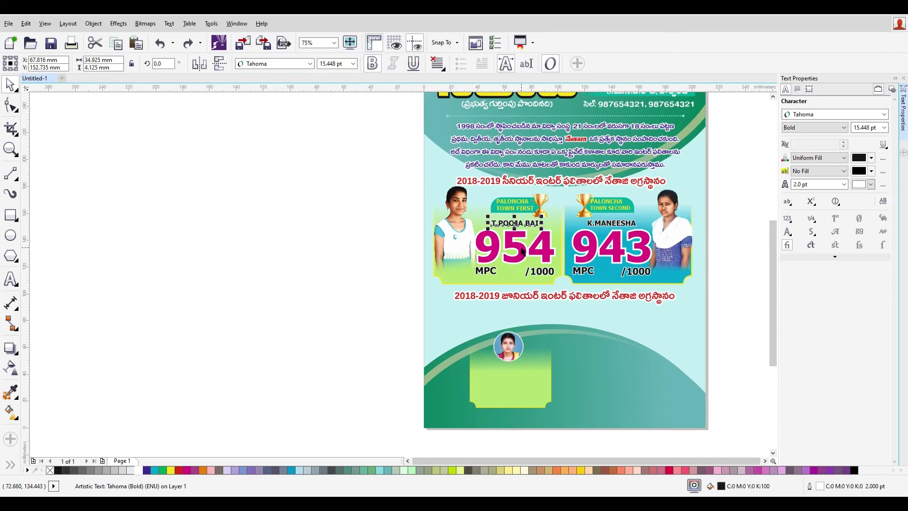
drag(374, 187, 567, 288)
drag(520, 251, 495, 405)
scroll(551, 413, up, 2)
drag(474, 339, 462, 357)
click(125, 333)
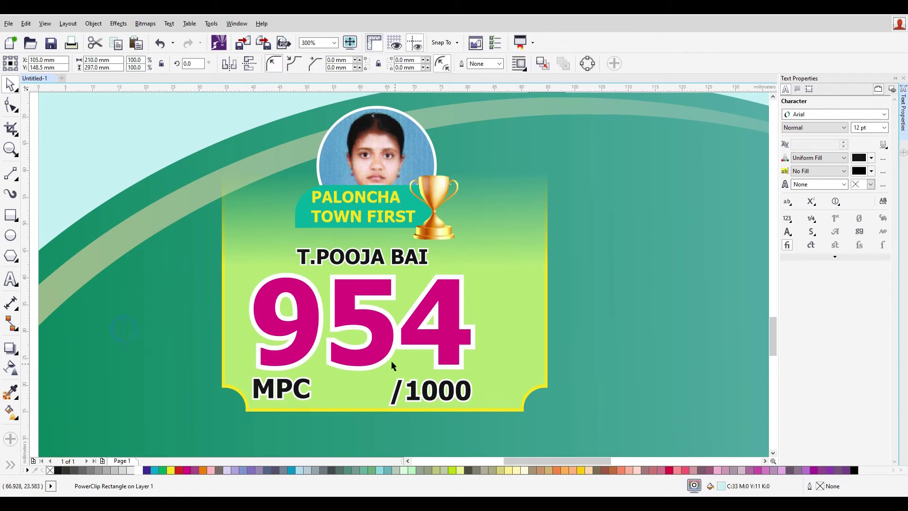
click(375, 341)
drag(476, 324, 521, 347)
shift+click(520, 249)
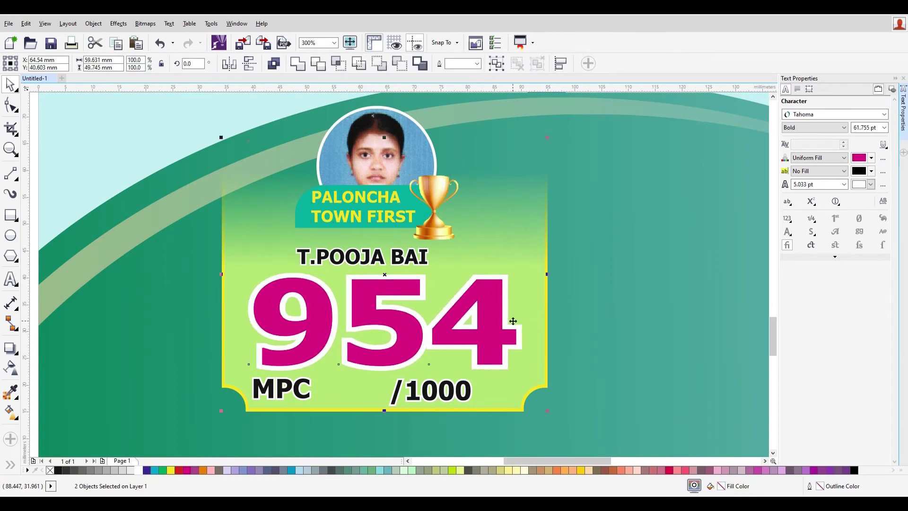
click(397, 244)
shift+click(519, 245)
key(c)
- Move /1000 right and align it with the 954 score's right edge
click(612, 327)
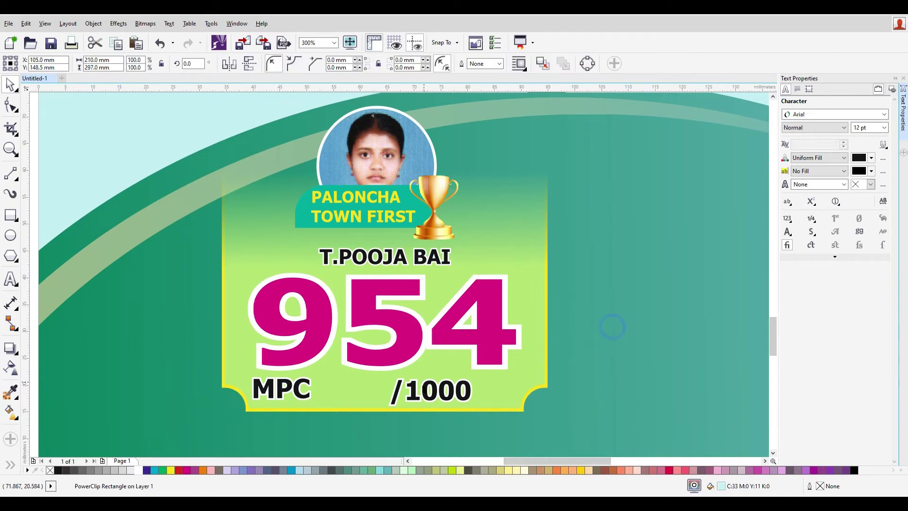
drag(416, 391, 495, 391)
shift+click(502, 321)
key(r)
click(302, 390)
shift+click(312, 331)
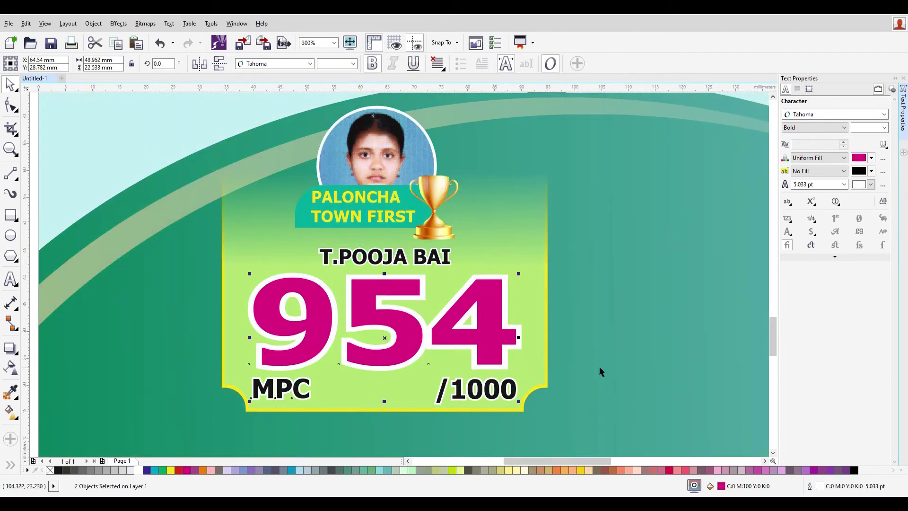
click(599, 367)
- Select the award ribbon, text and trophy, and try shrinking them before undoing
click(390, 263)
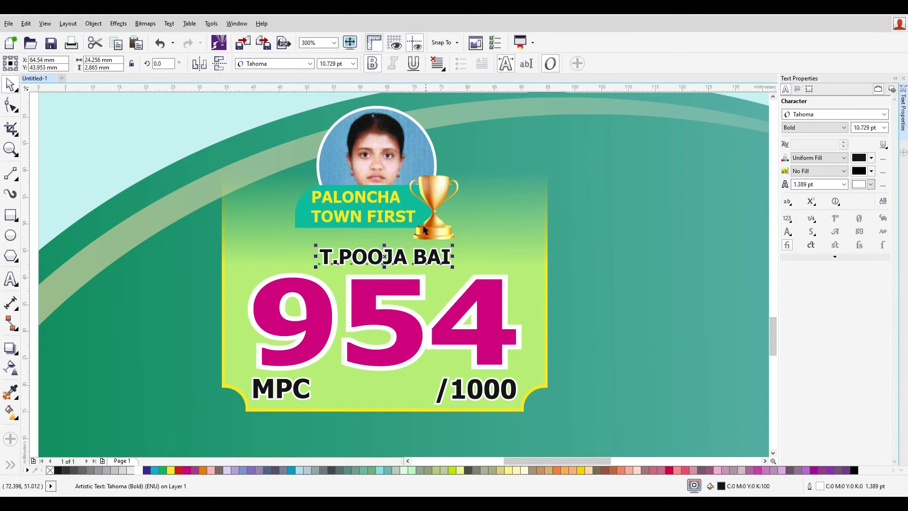
click(173, 219)
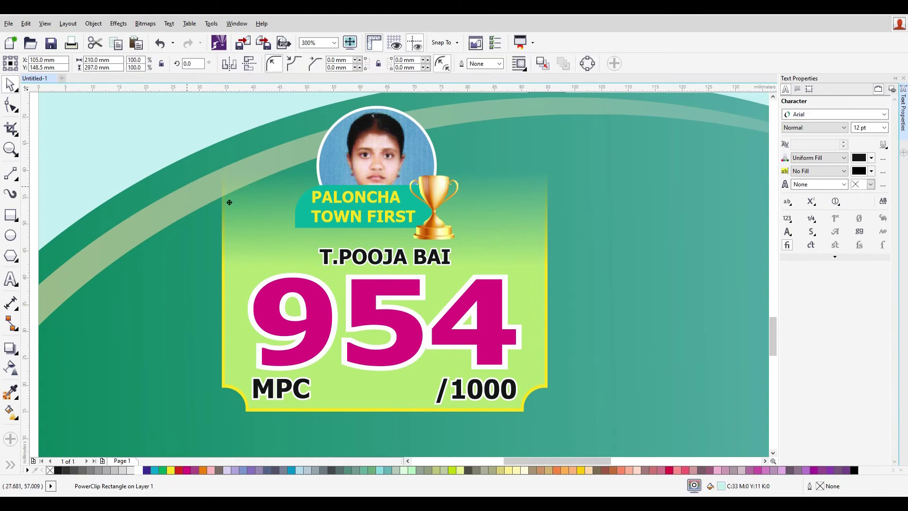
scroll(225, 261, down, 3)
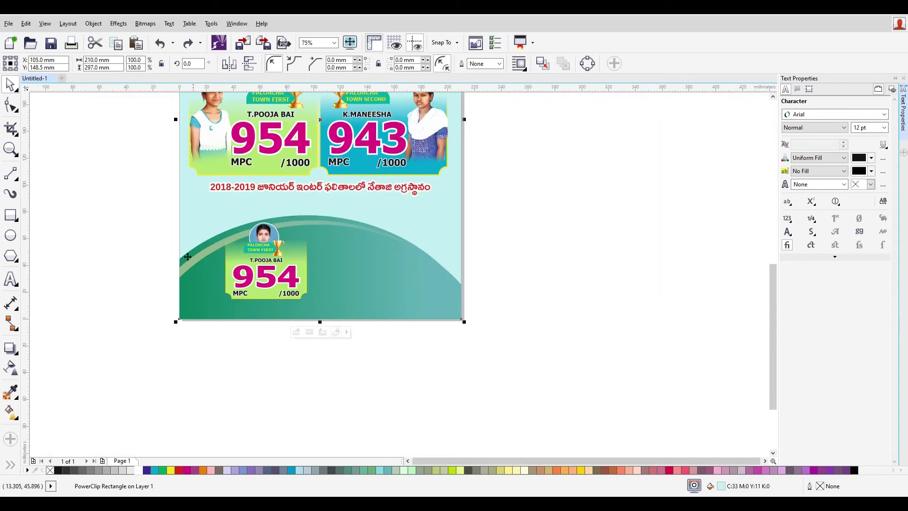
drag(138, 232, 178, 262)
scroll(376, 290, up, 2)
scroll(322, 253, up, 2)
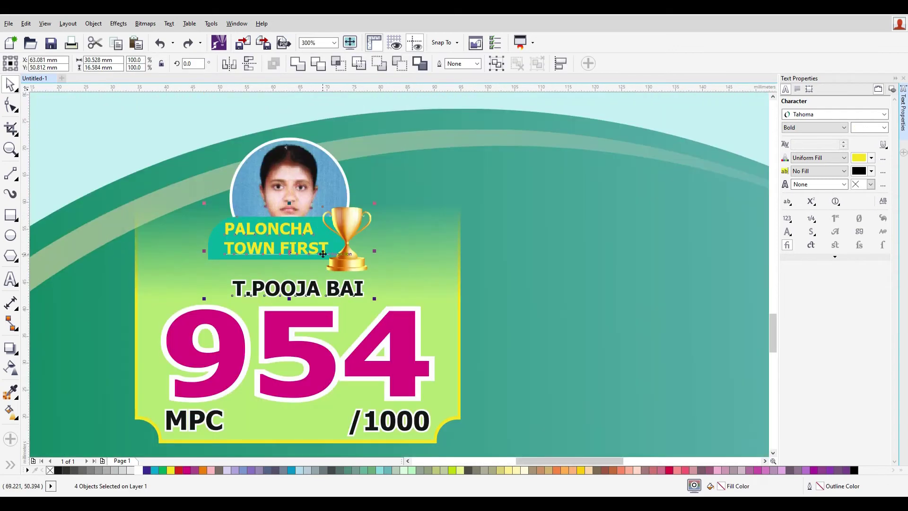
drag(375, 298, 328, 263)
key(ctrl+z)
- Try moving the ribbon, text and trophy group left, then undo the move
click(10, 194)
click(10, 85)
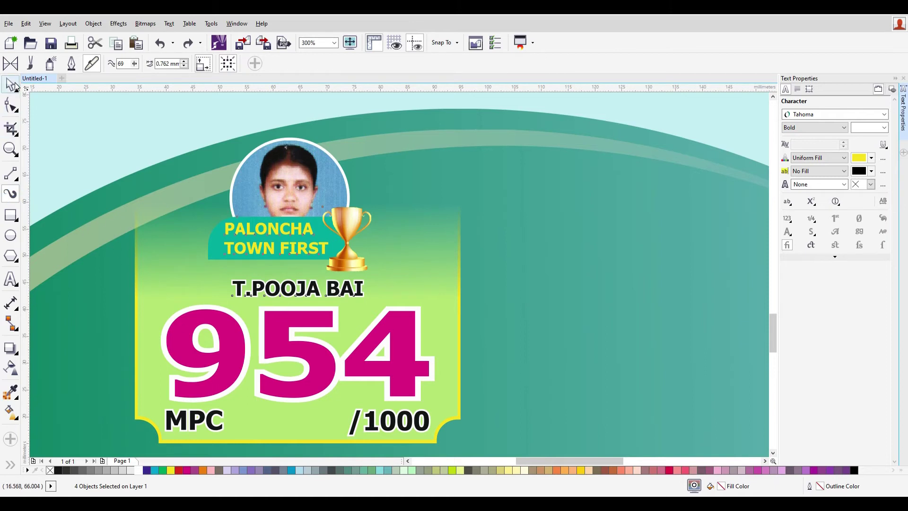
scroll(152, 230, down, 4)
key(Escape)
click(345, 241)
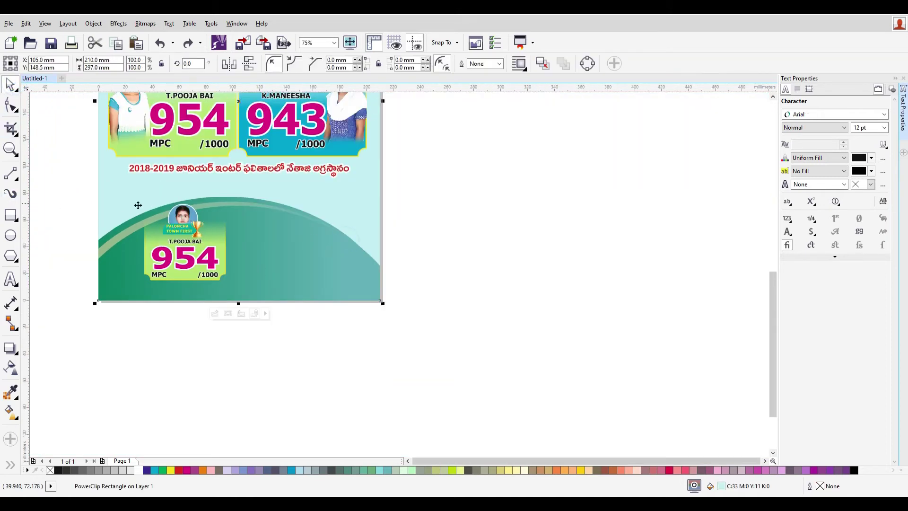
scroll(120, 207, up, 2)
drag(314, 263, 255, 252)
key(ctrl+z)
scroll(206, 252, up, 3)
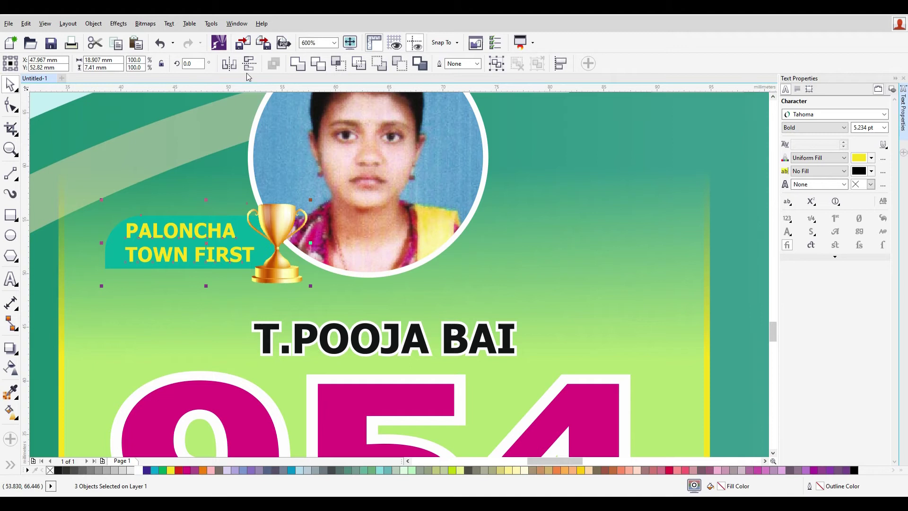
- Mirror the ribbon group horizontally, then flip the PALONCHA TOWN FIRST text back to readable
click(229, 64)
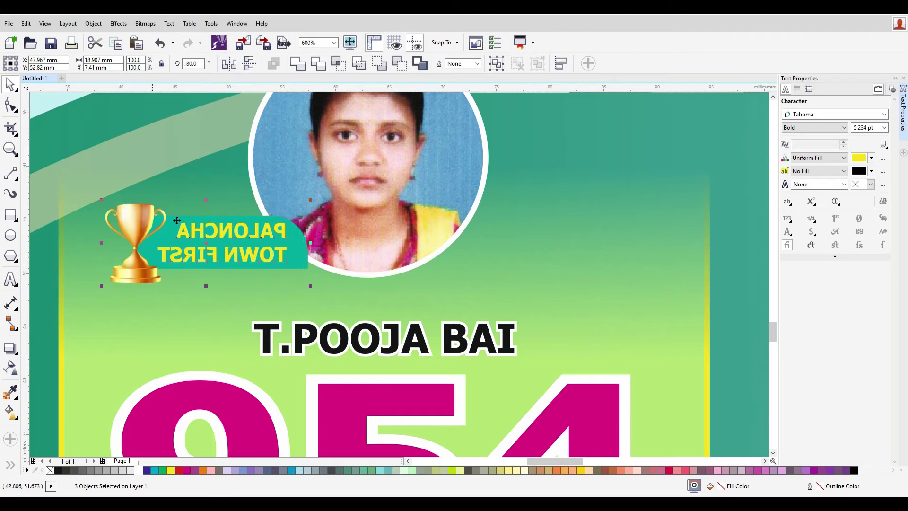
click(282, 246)
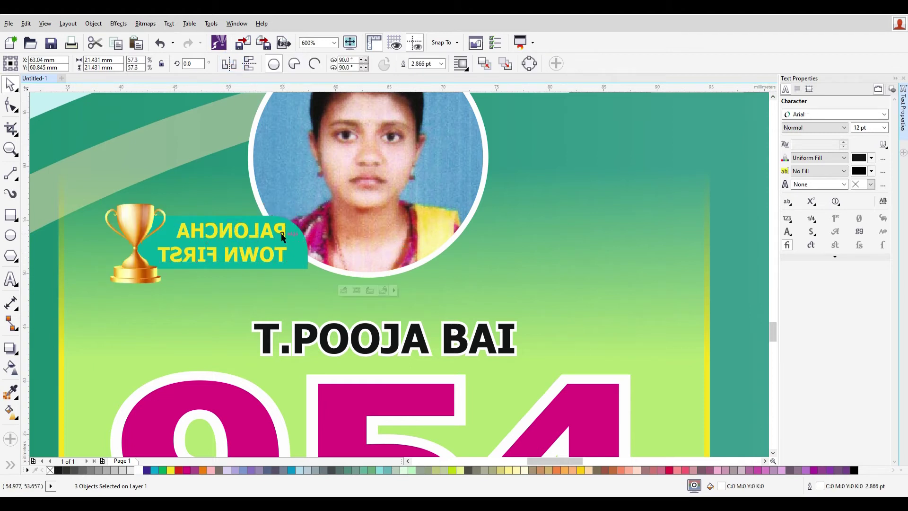
click(228, 238)
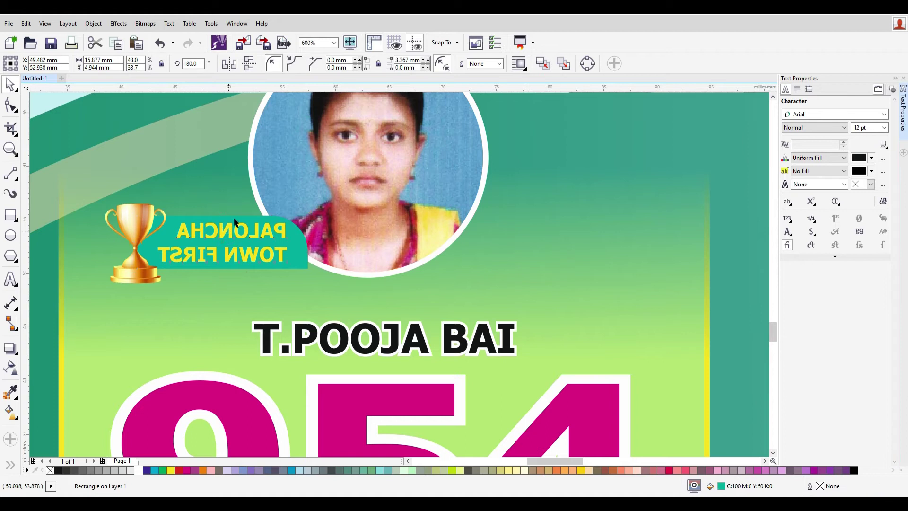
ctrl+click(222, 234)
click(199, 63)
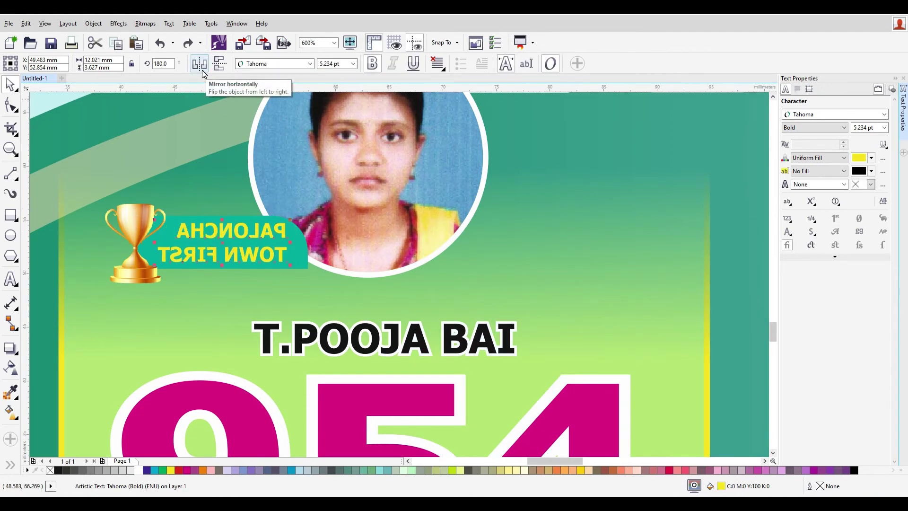
- Shift the PALONCHA TOWN FIRST text slightly right onto the banner
click(211, 172)
click(205, 244)
drag(201, 238, 211, 239)
key(Right)
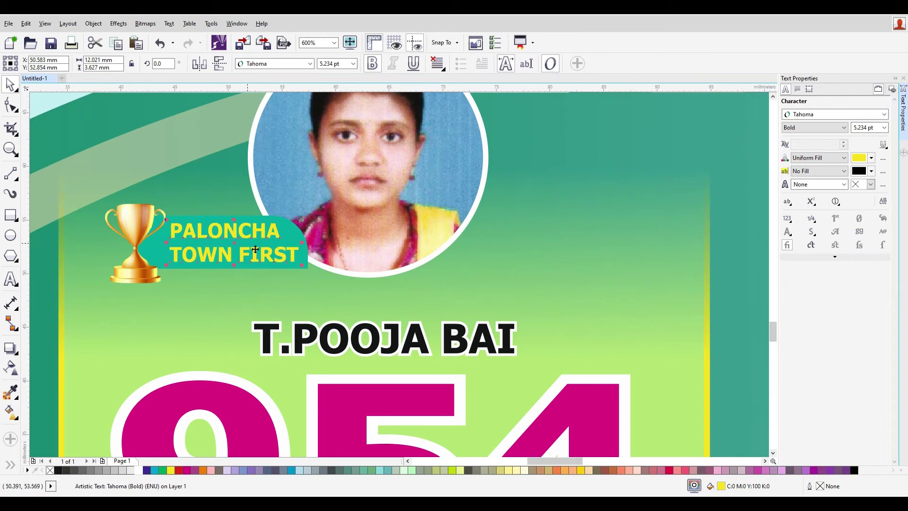
click(488, 216)
scroll(441, 266, down, 2)
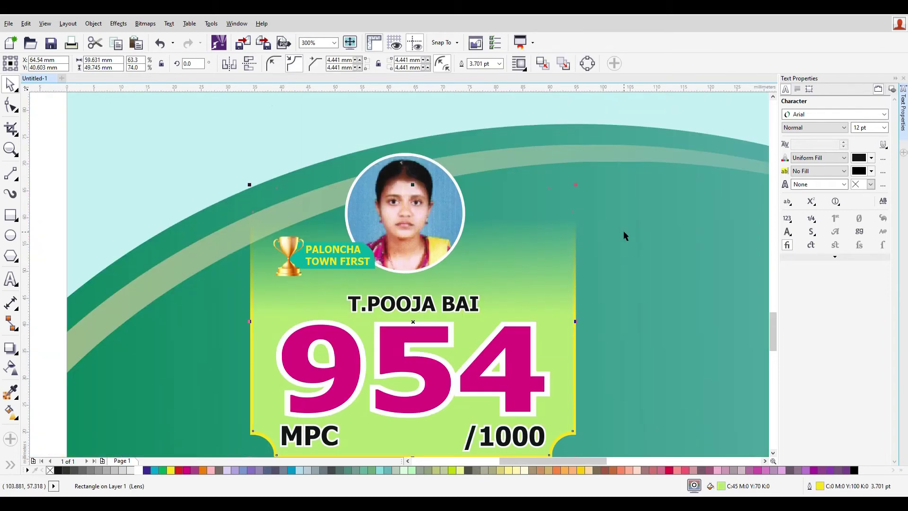
click(616, 292)
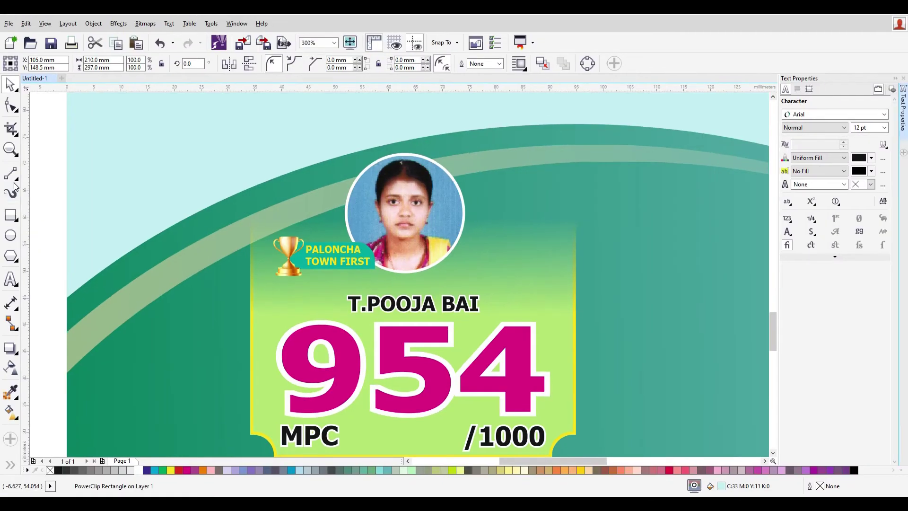
- Draw an L-shaped Pen line from right of the photo down the card's right edge
click(16, 179)
click(19, 174)
click(18, 176)
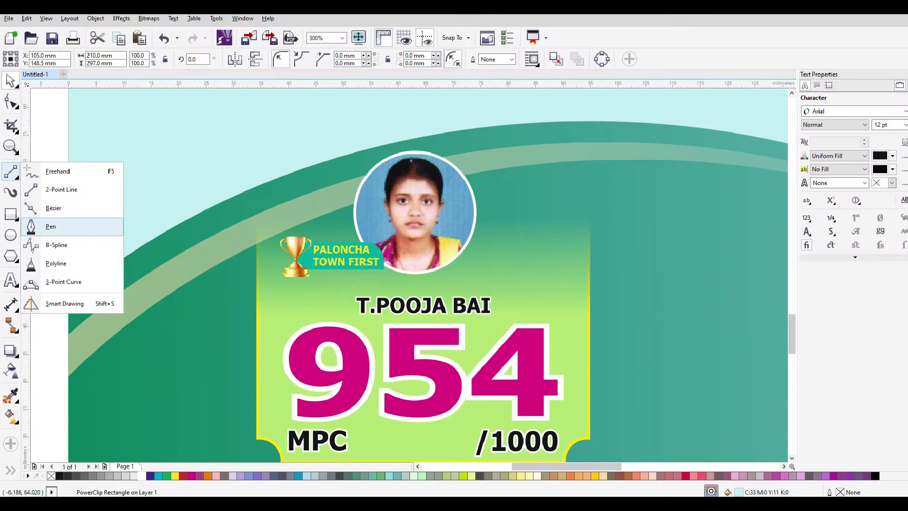
key(Escape)
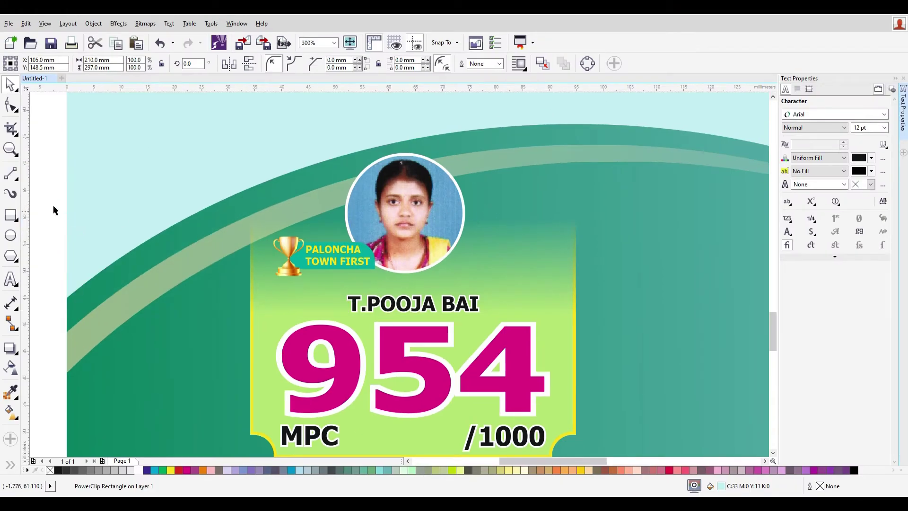
click(22, 180)
click(56, 225)
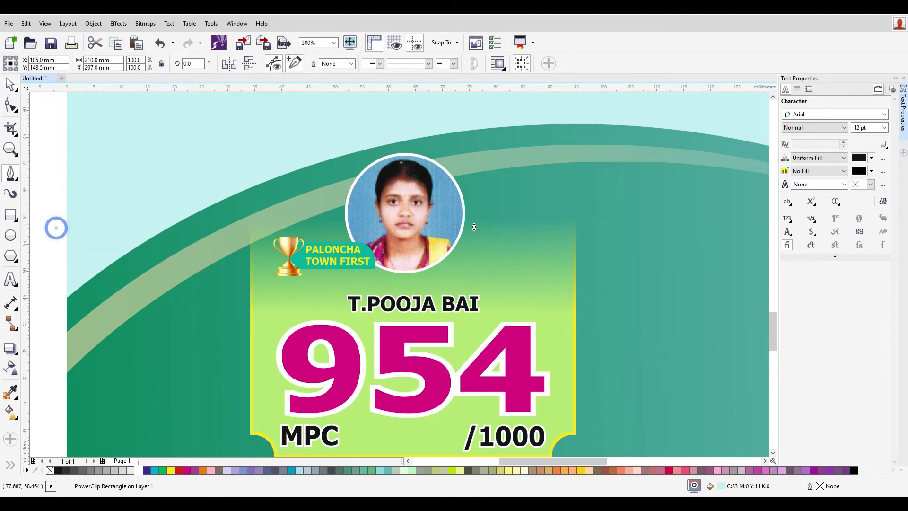
click(482, 211)
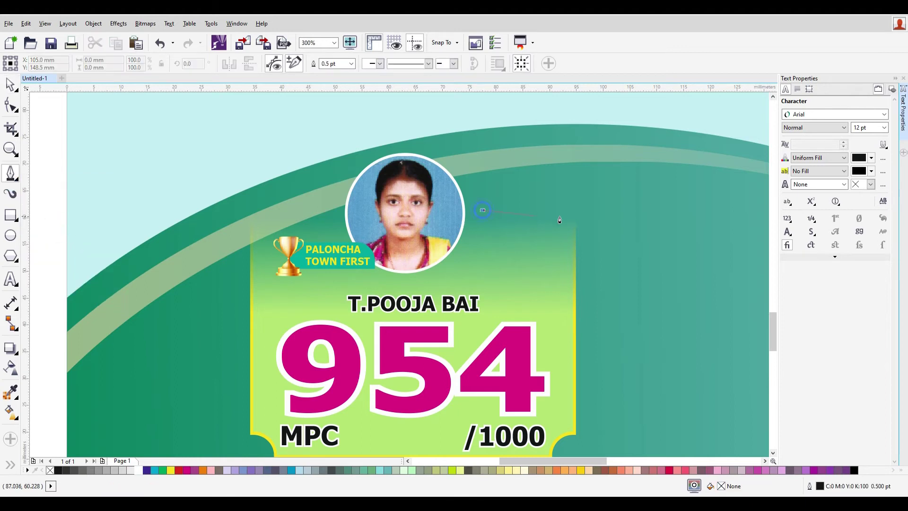
click(573, 210)
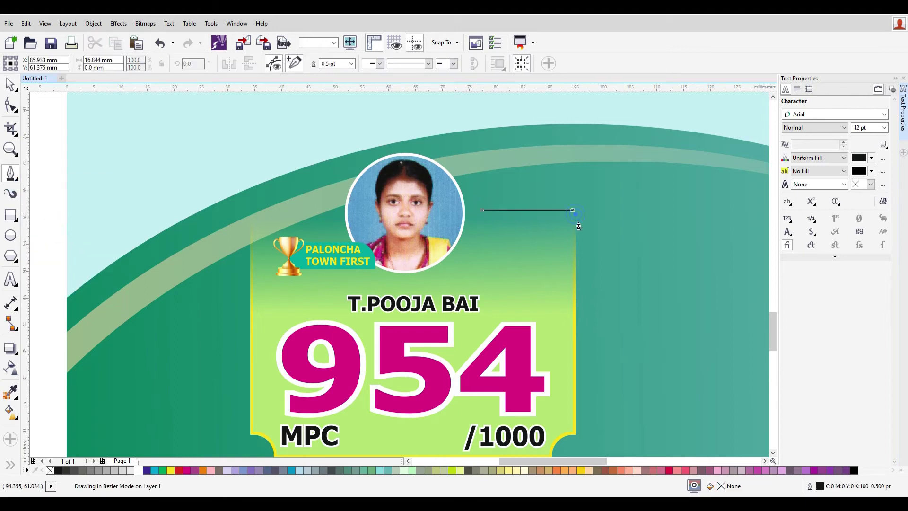
click(573, 312)
- Set the corner line's outline width to 1.0 pt
scroll(629, 279, up, 2)
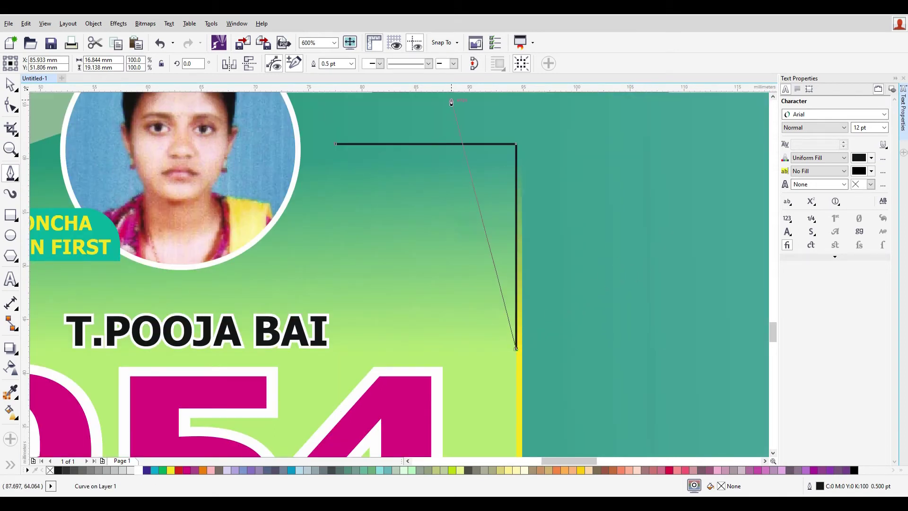
click(9, 87)
click(314, 63)
text(1)
key(Return)
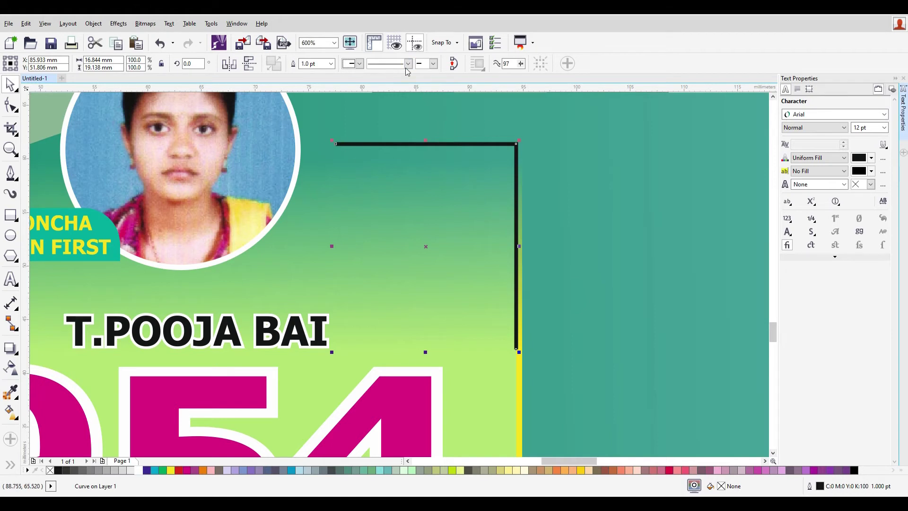
- Give the corner line a round dot arrowhead at its starting end
click(433, 64)
click(359, 63)
click(359, 64)
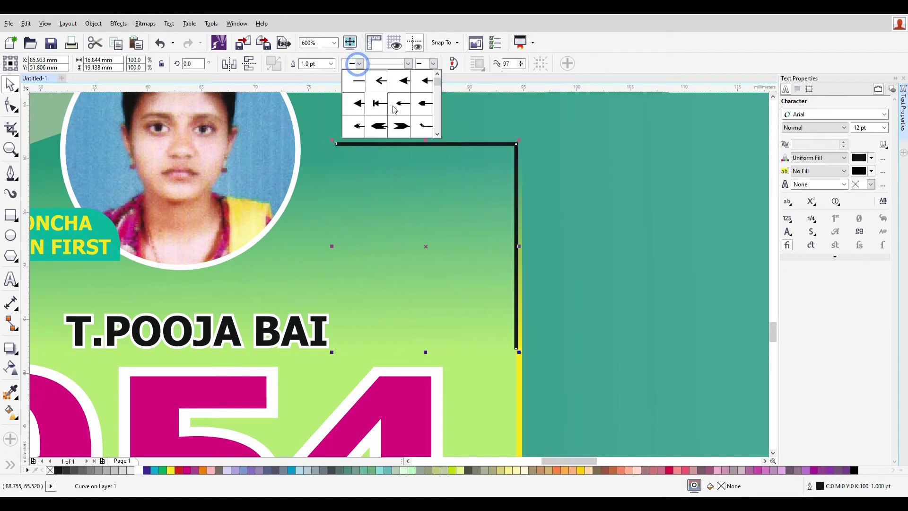
drag(437, 81, 438, 134)
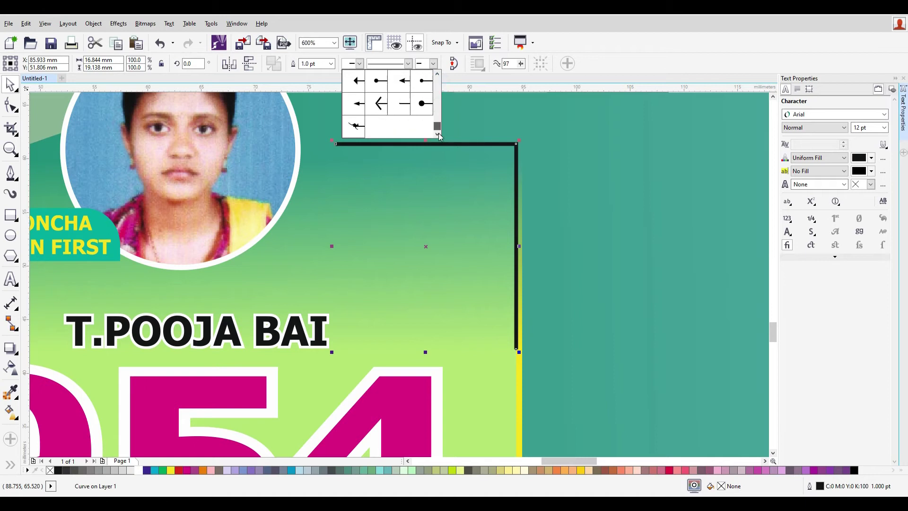
click(423, 83)
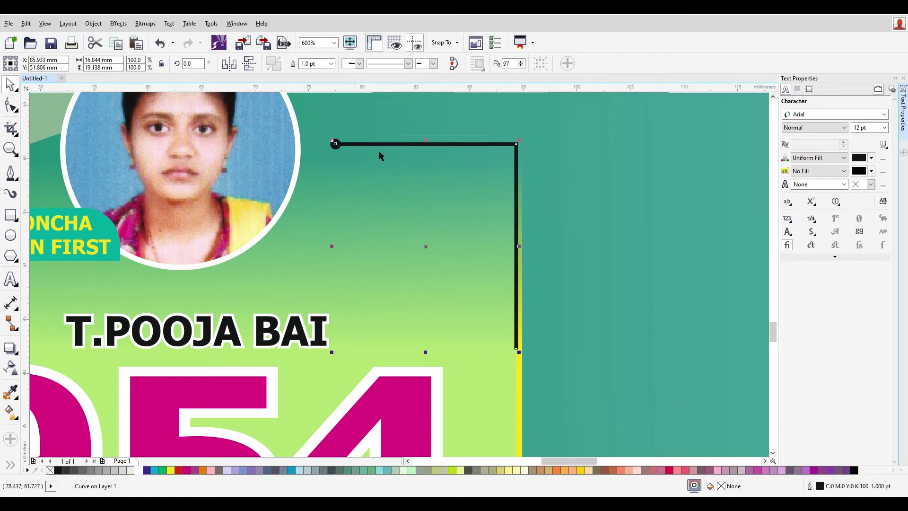
click(589, 197)
key(ctrl+z)
- Nudge the corner line slightly left and reselect it
scroll(542, 213, down, 4)
scroll(544, 235, up, 2)
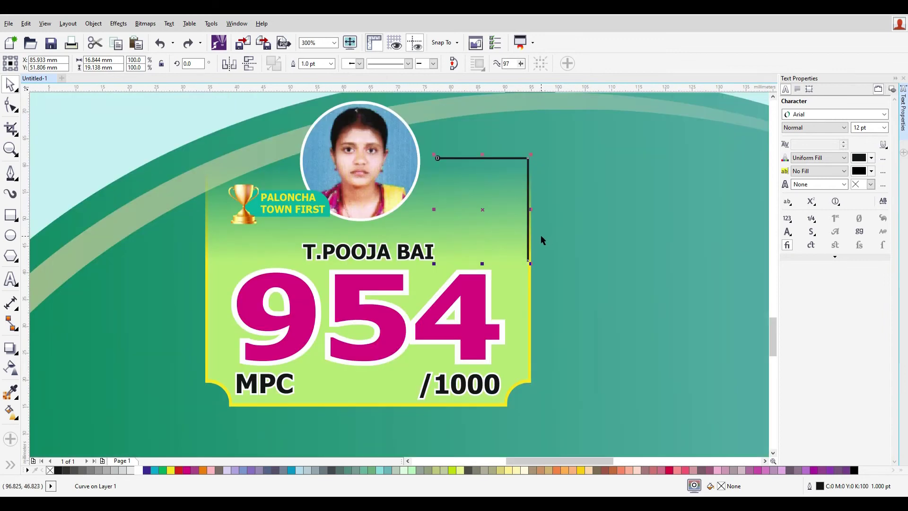
key(Left)
key(Left)
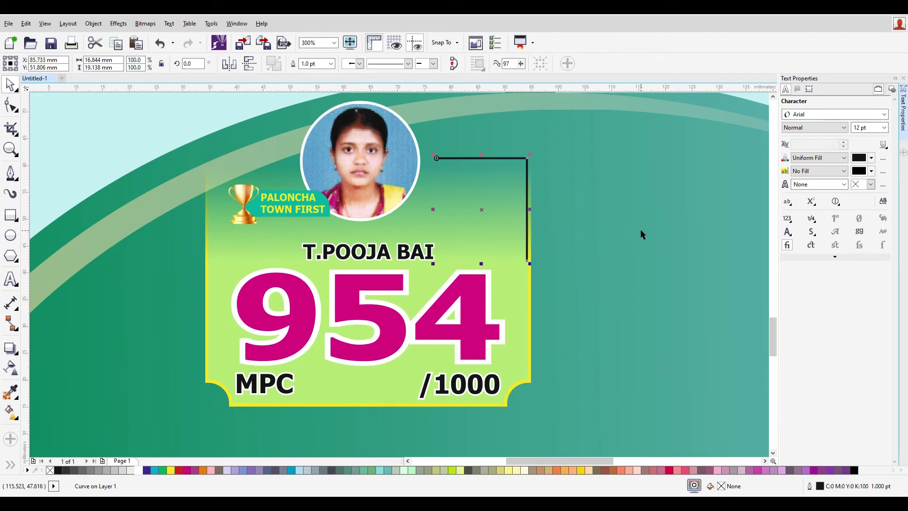
click(615, 232)
click(495, 158)
scroll(523, 159, up, 4)
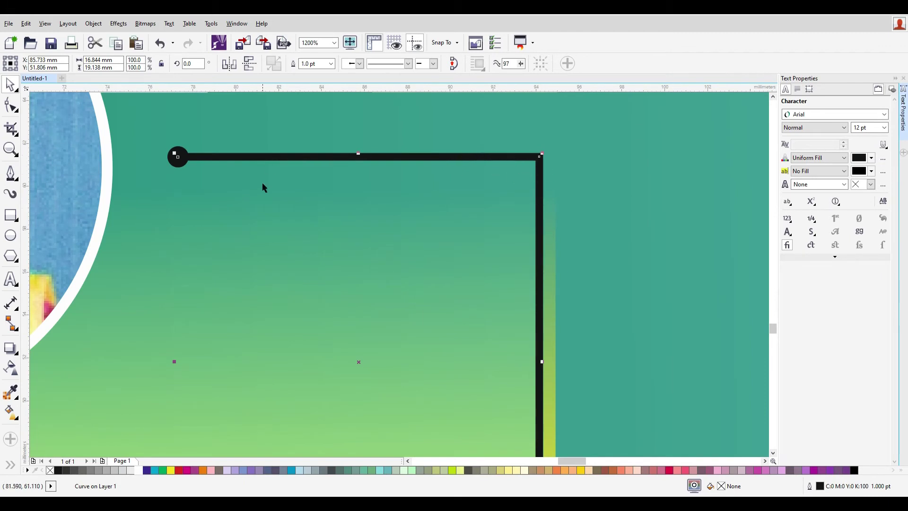
right_click(294, 156)
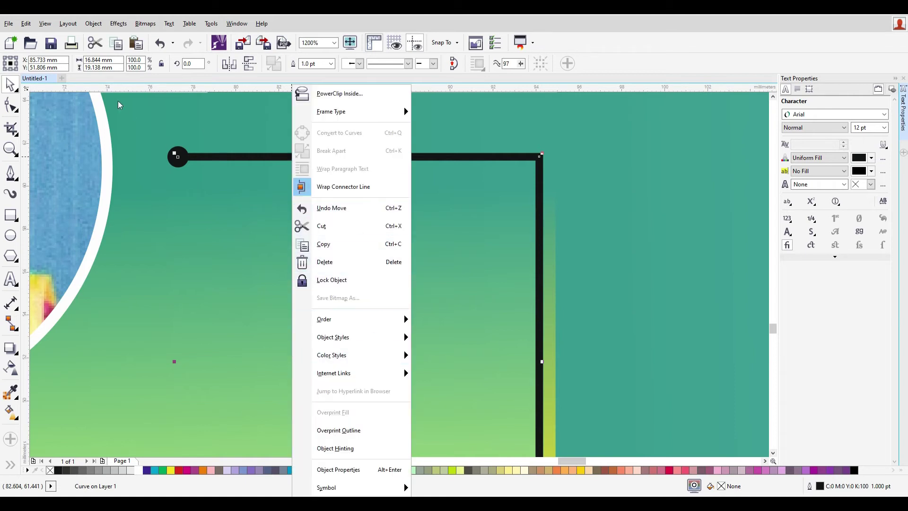
click(93, 23)
click(93, 23)
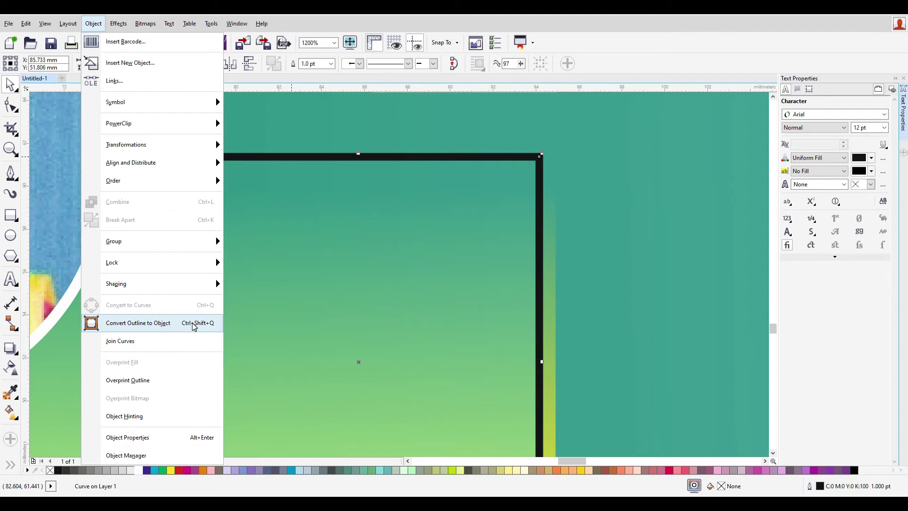
mouse_move(176, 146)
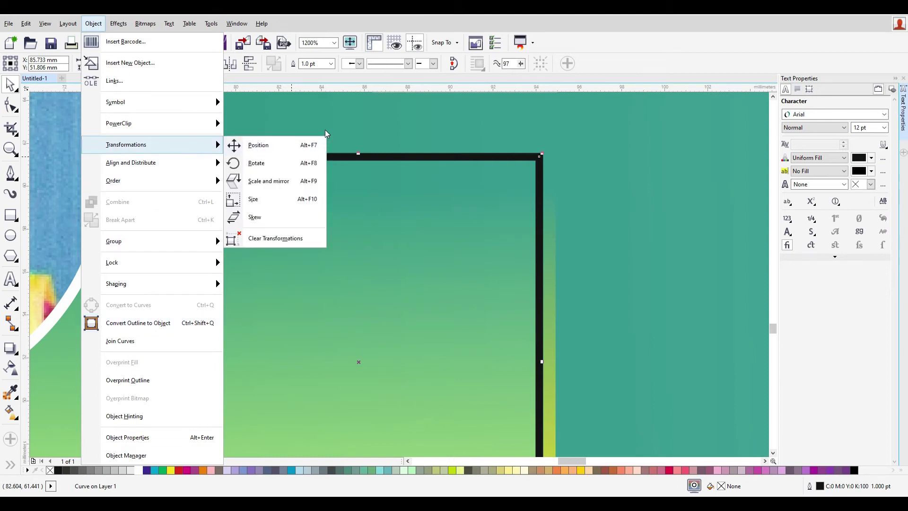
click(347, 127)
scroll(567, 178, down, 3)
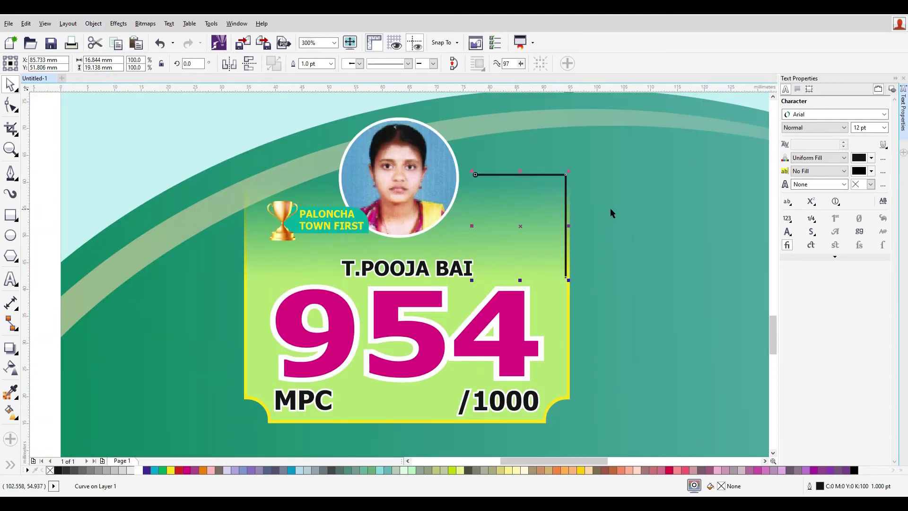
right_click(563, 175)
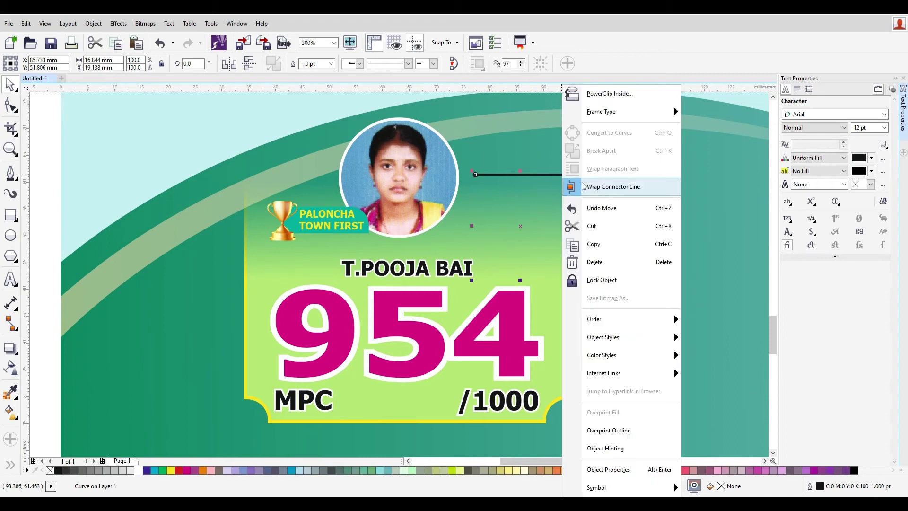
click(622, 223)
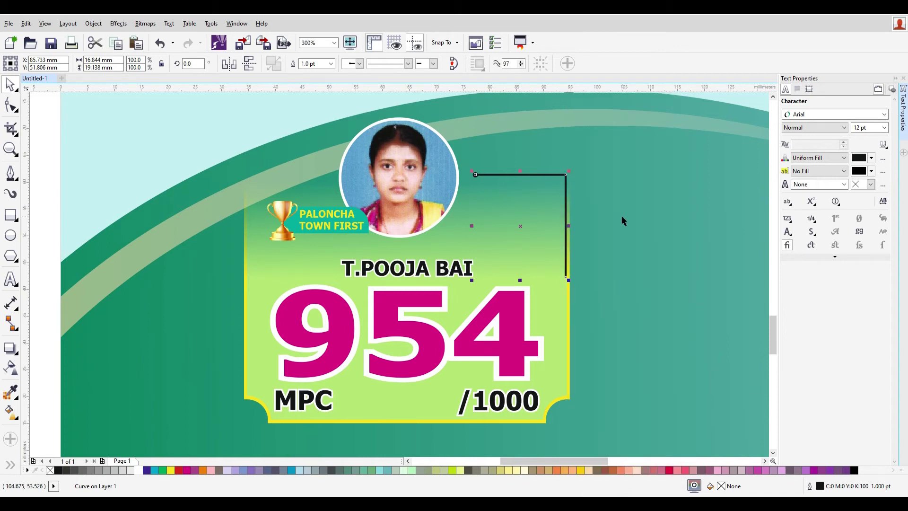
key(ctrl+v)
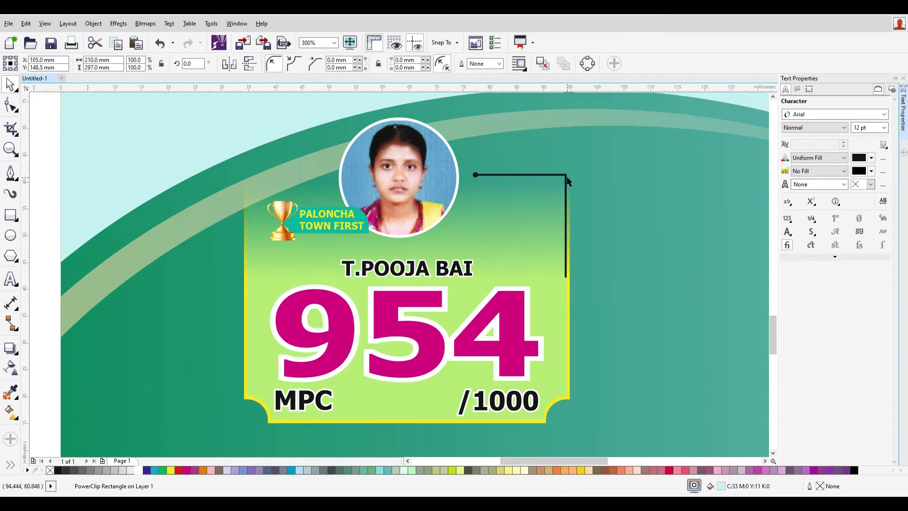
- Add nodes to the bracket line with the Shape tool and convert its segments to curves
click(16, 112)
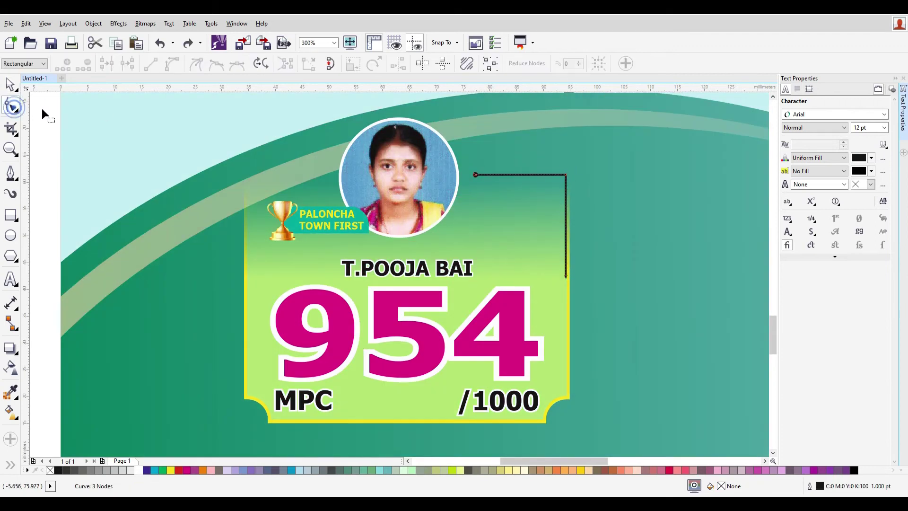
scroll(598, 201, up, 2)
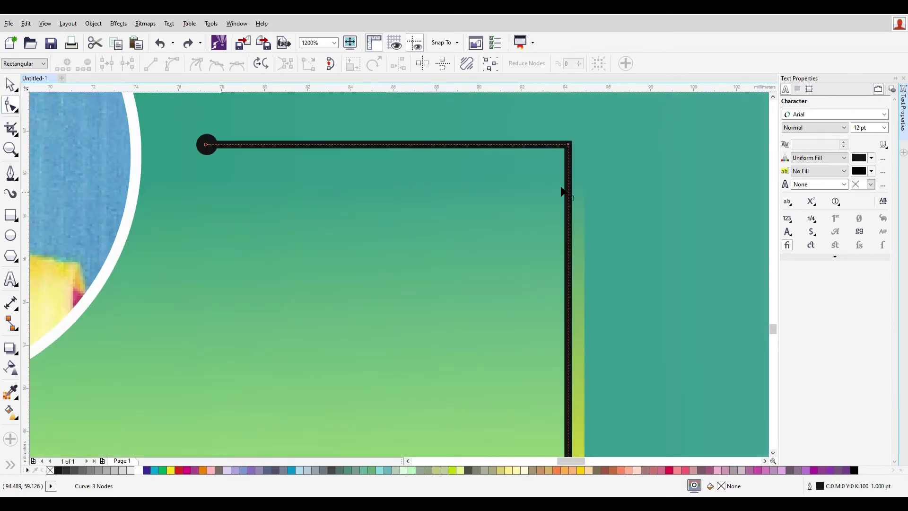
double_click(488, 145)
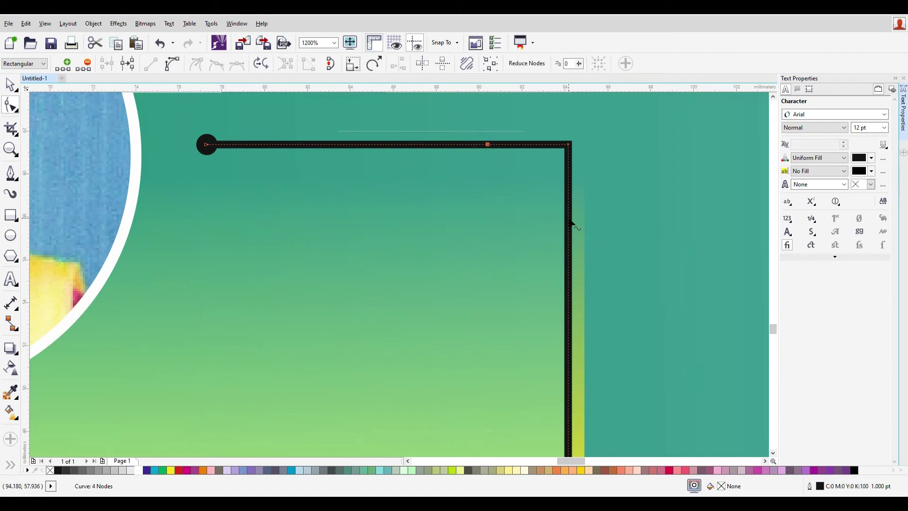
double_click(569, 215)
scroll(596, 250, down, 2)
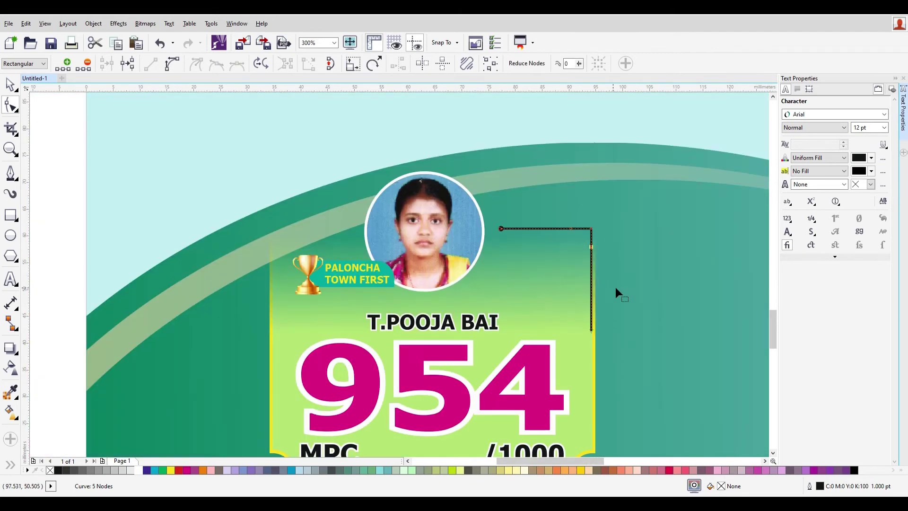
click(672, 360)
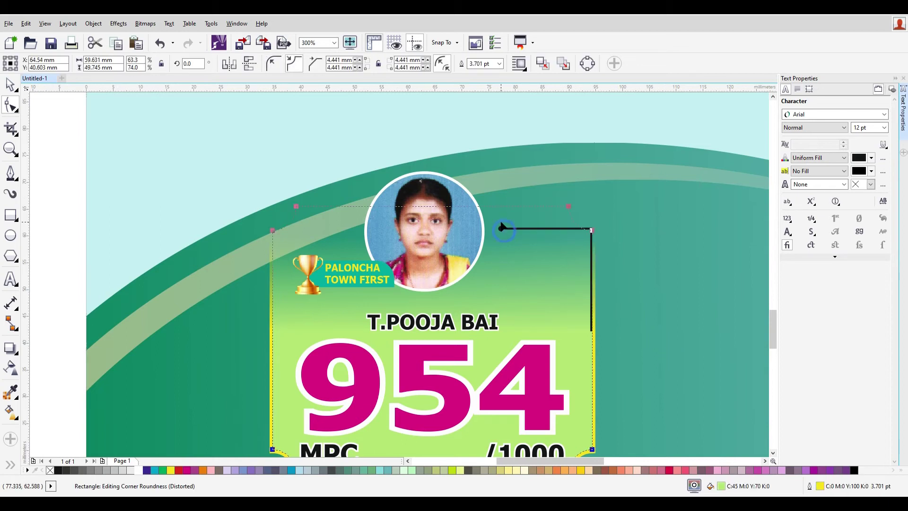
click(502, 228)
drag(613, 344, 538, 212)
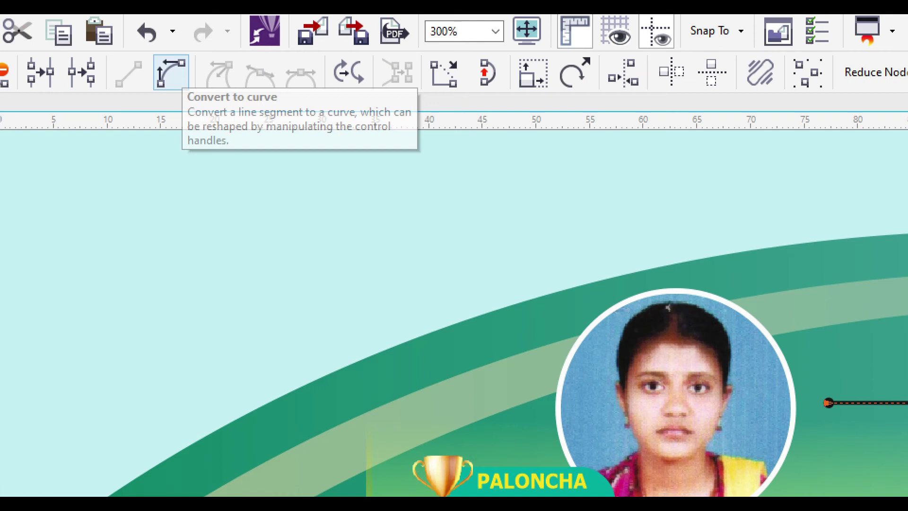
click(173, 71)
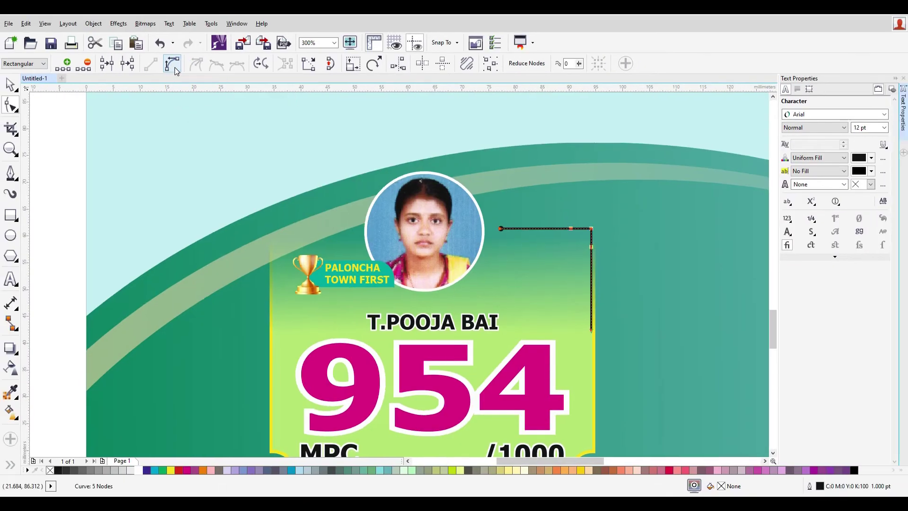
- Delete the extra node and drag the corner handles into a smooth rounded bend
click(607, 230)
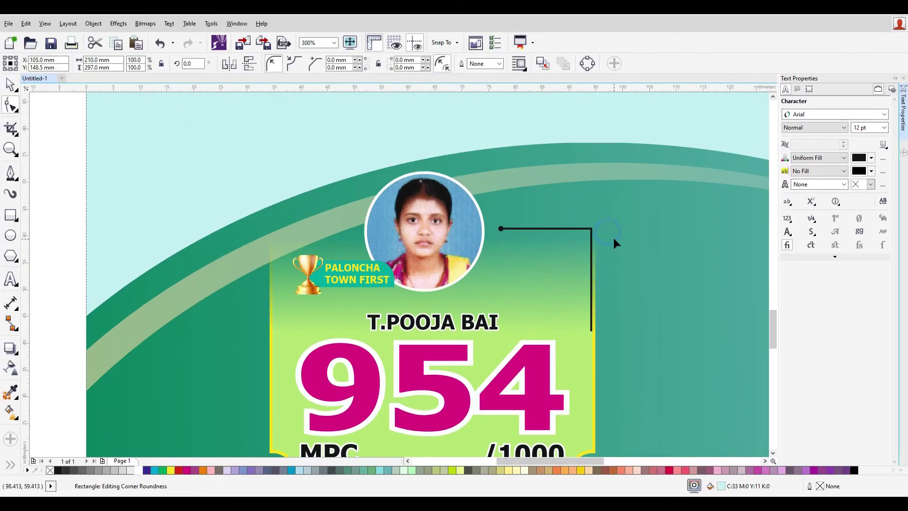
click(591, 229)
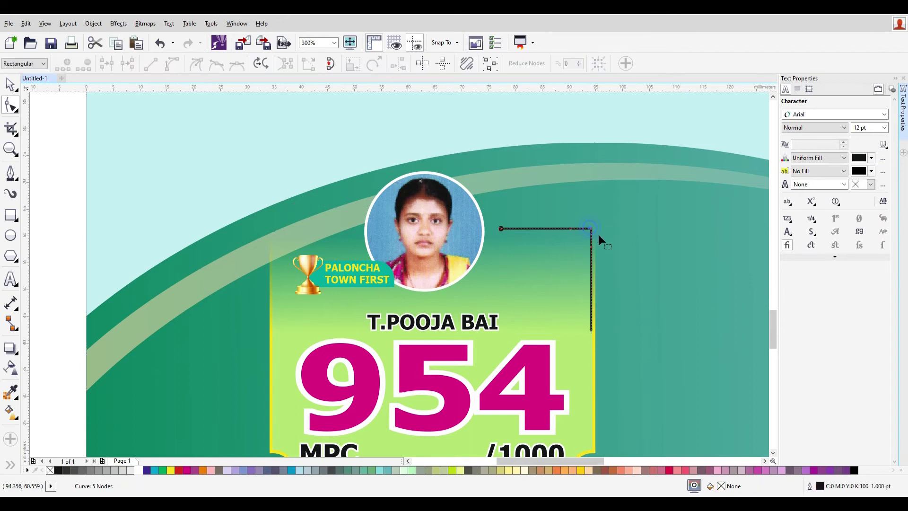
key(Delete)
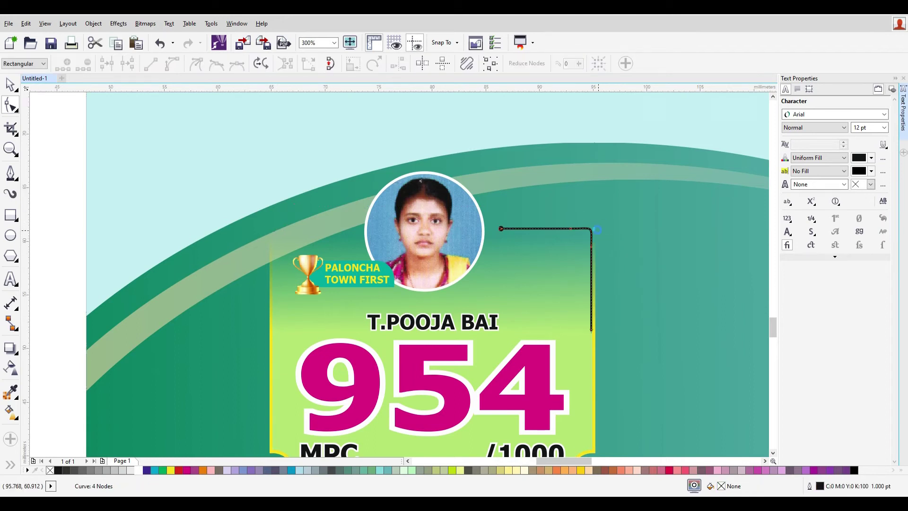
scroll(593, 232, up, 3)
scroll(556, 247, down, 2)
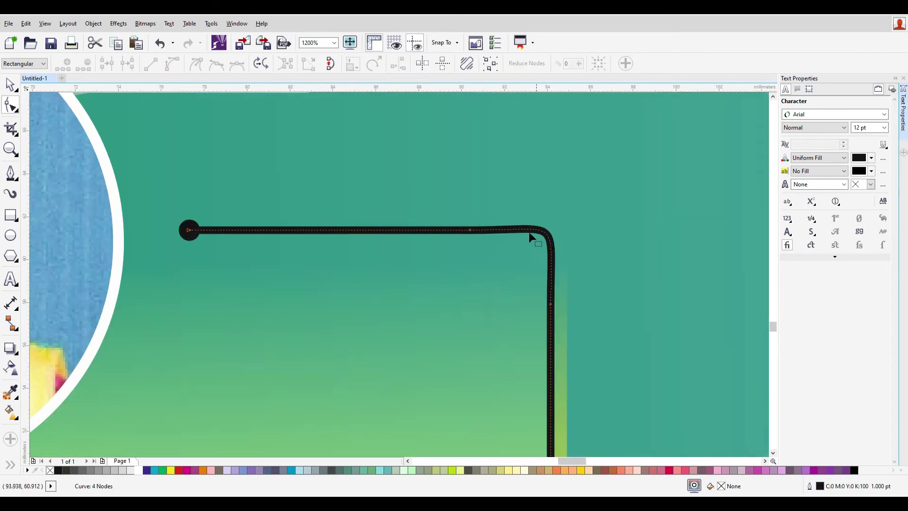
click(470, 230)
drag(563, 230, 504, 234)
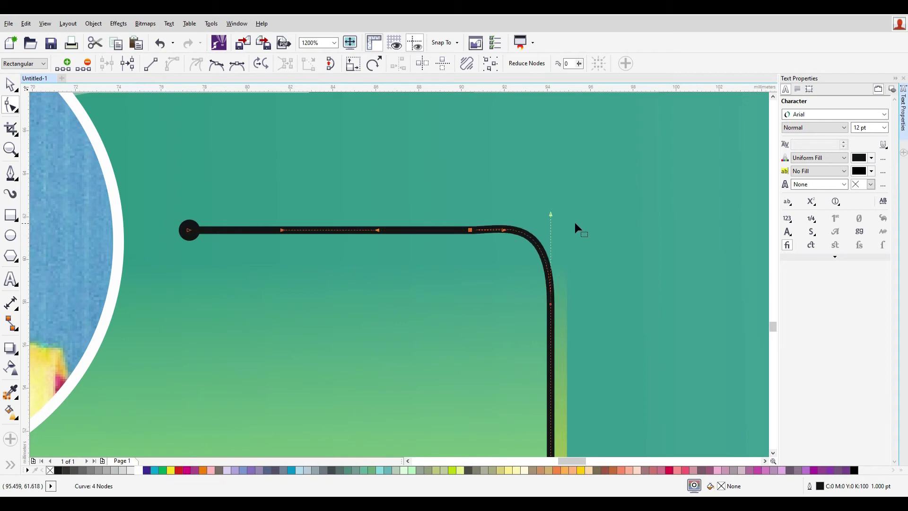
drag(550, 215, 551, 267)
drag(504, 230, 536, 233)
- Select the junior score card, undoing an accidental sideways move
scroll(578, 286, down, 6)
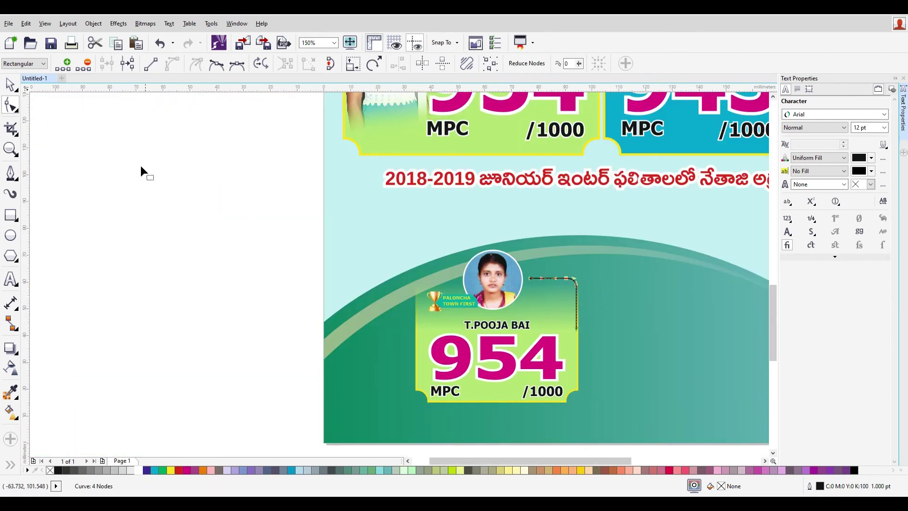
click(11, 89)
click(38, 166)
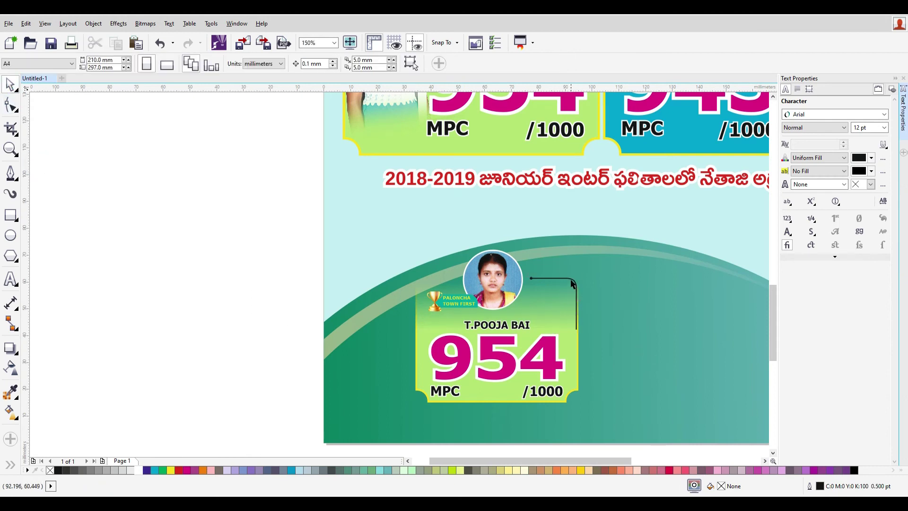
click(577, 293)
scroll(584, 382, down, 1)
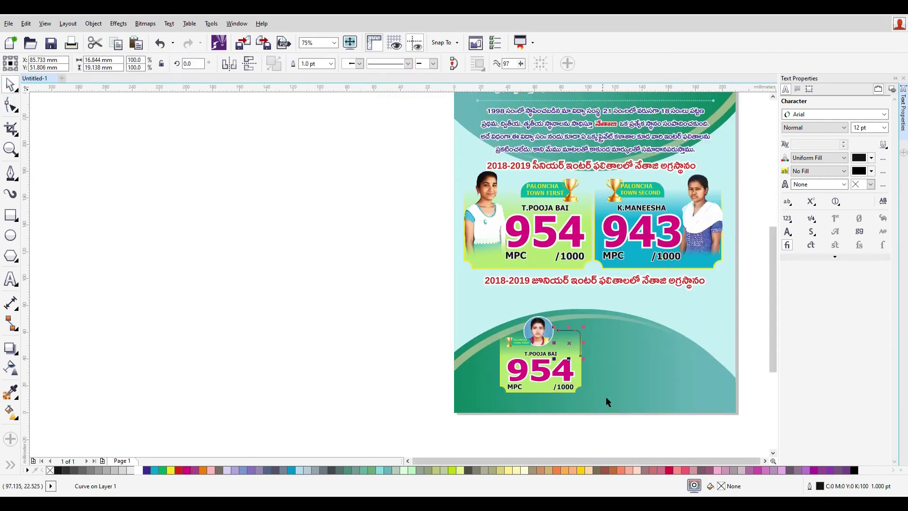
click(548, 391)
drag(549, 391, 487, 392)
key(ctrl+z)
- Fill the score card with deep blue from the palette and reselect all its parts
click(155, 471)
drag(394, 287, 725, 431)
scroll(668, 402, up, 3)
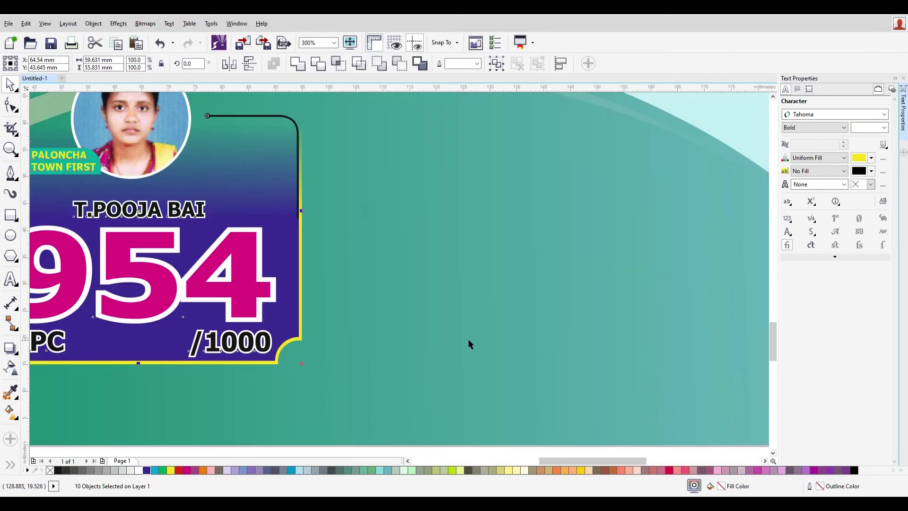
scroll(471, 345, down, 3)
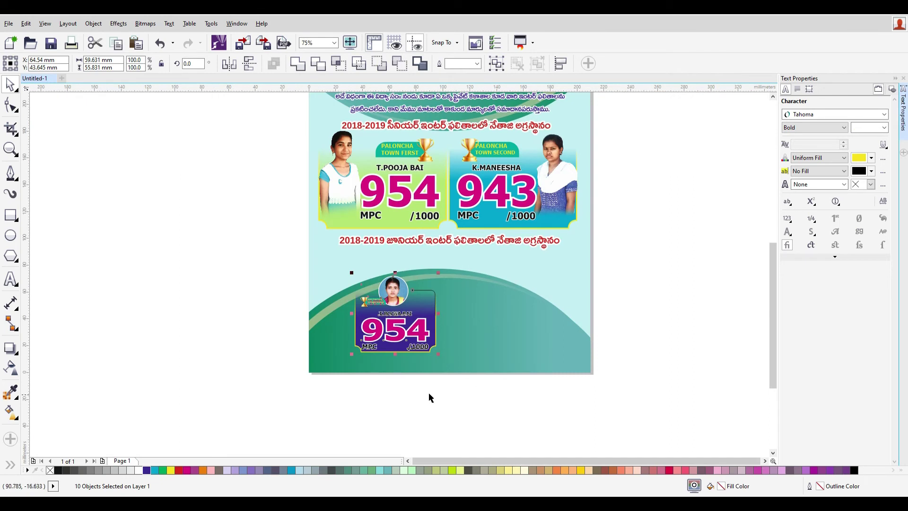
scroll(405, 338, up, 3)
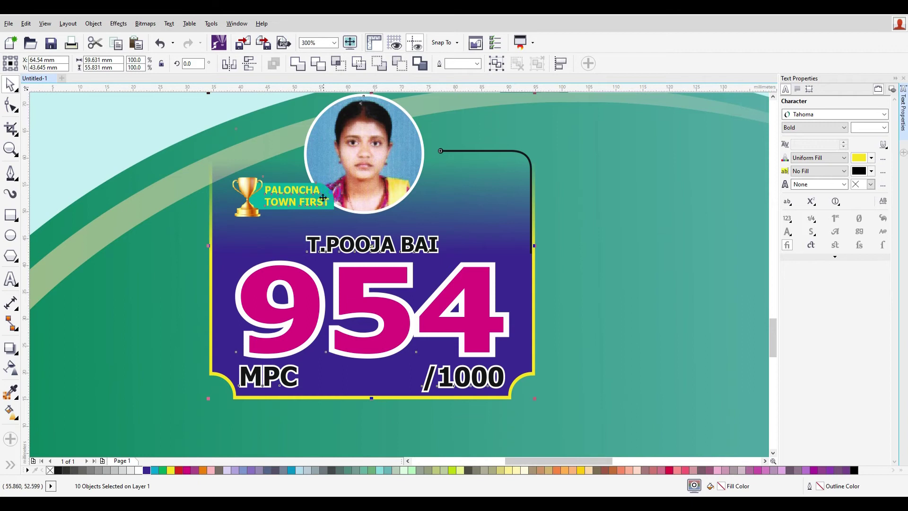
click(259, 199)
- Fill the PALONCHA TOWN FIRST ribbon with dark blue
scroll(230, 269, down, 2)
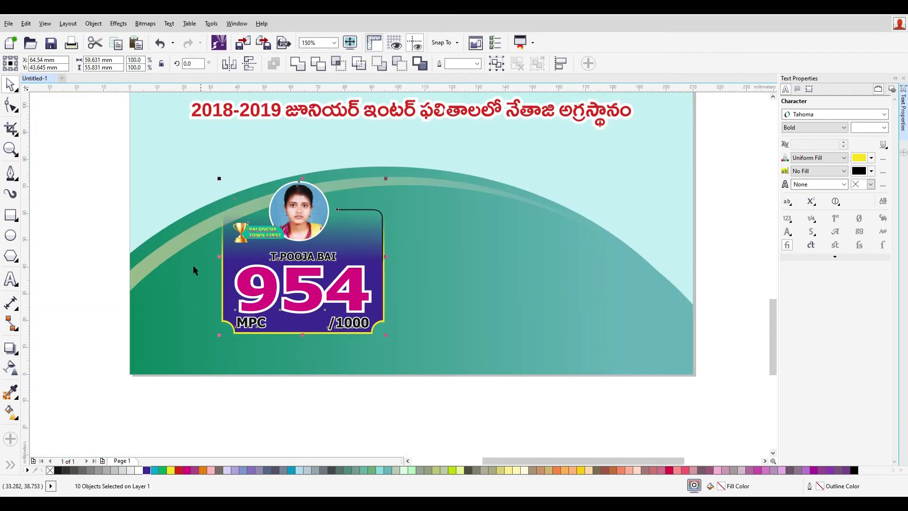
click(124, 233)
click(249, 235)
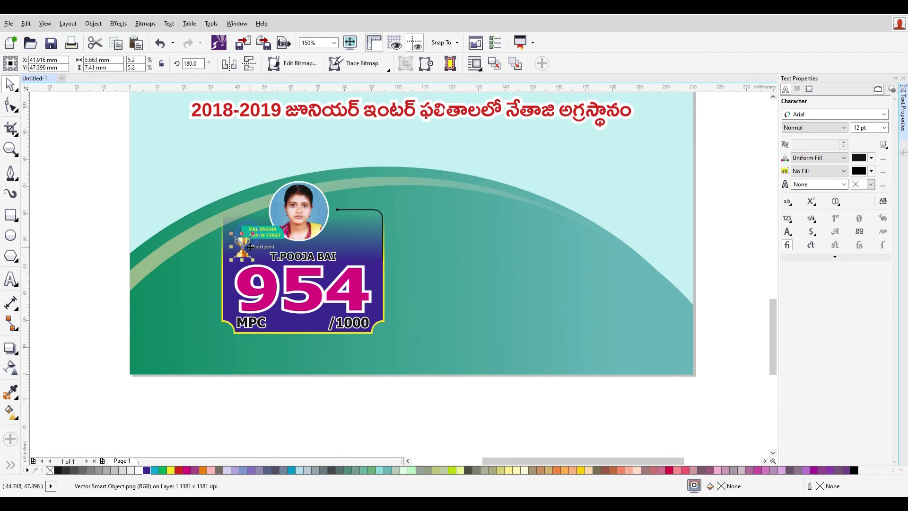
click(283, 242)
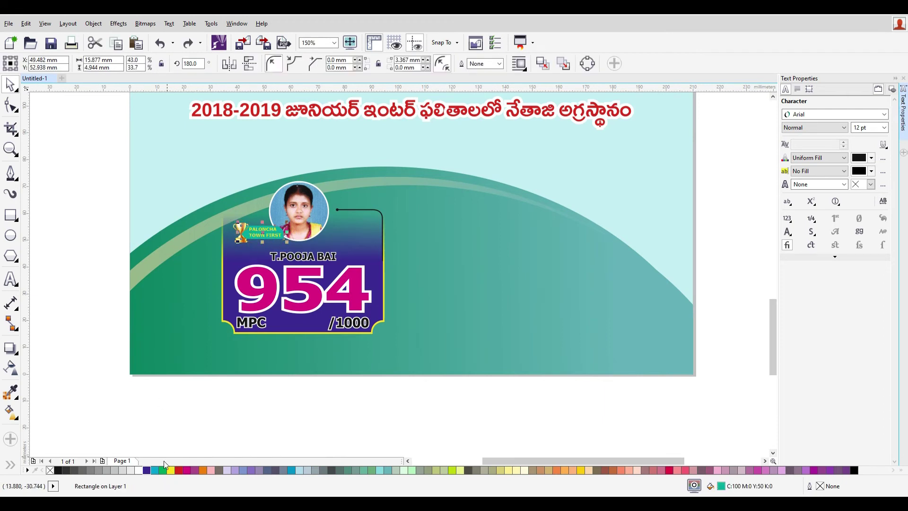
click(147, 471)
- Change the score card's outline from yellow to white
click(93, 230)
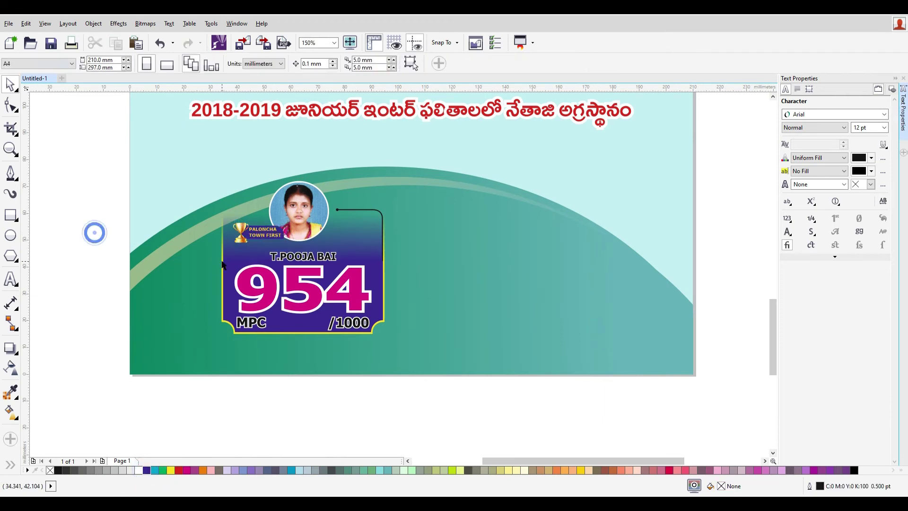
click(362, 210)
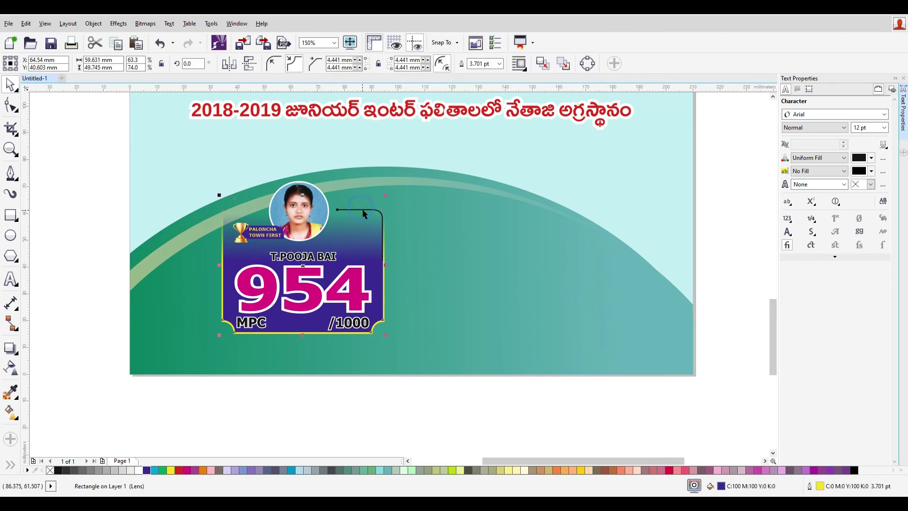
click(383, 323)
right_click(139, 470)
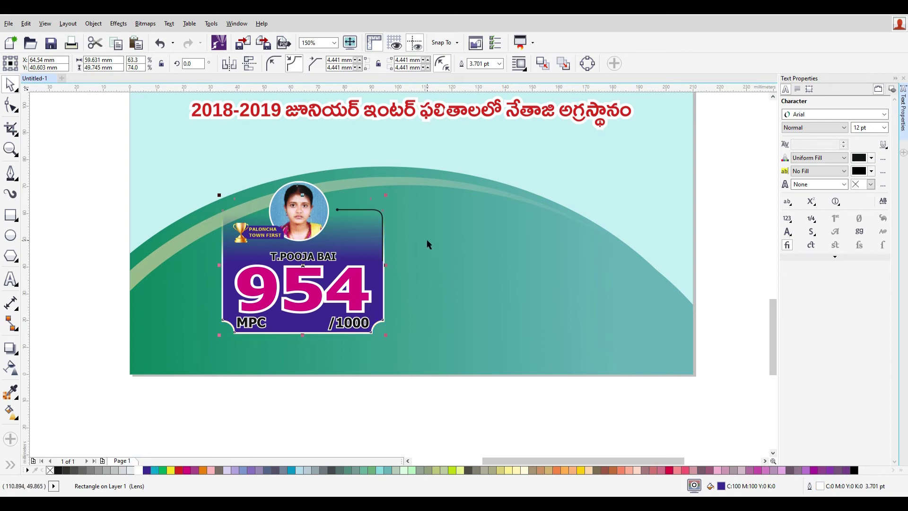
- Make the bracket line's outline dark blue and narrow the left outline line
click(373, 214)
right_click(147, 470)
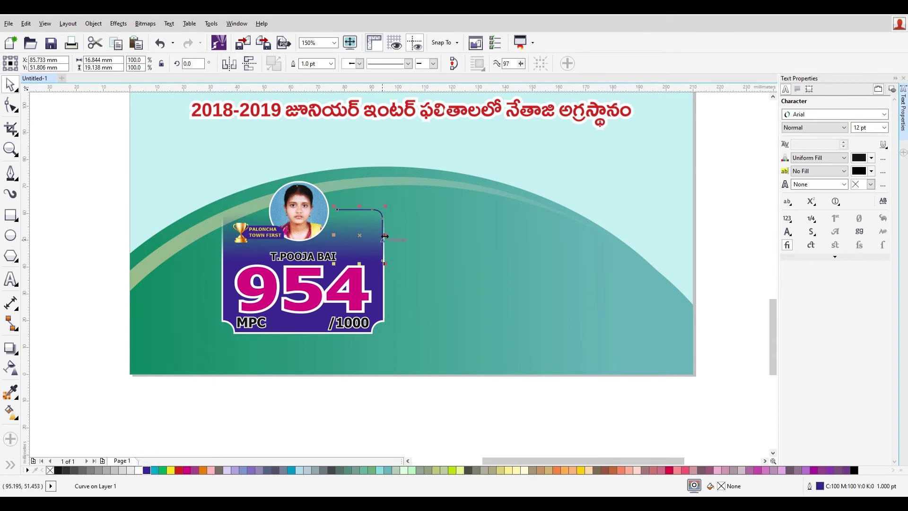
shift+click(263, 237)
scroll(262, 237, up, 2)
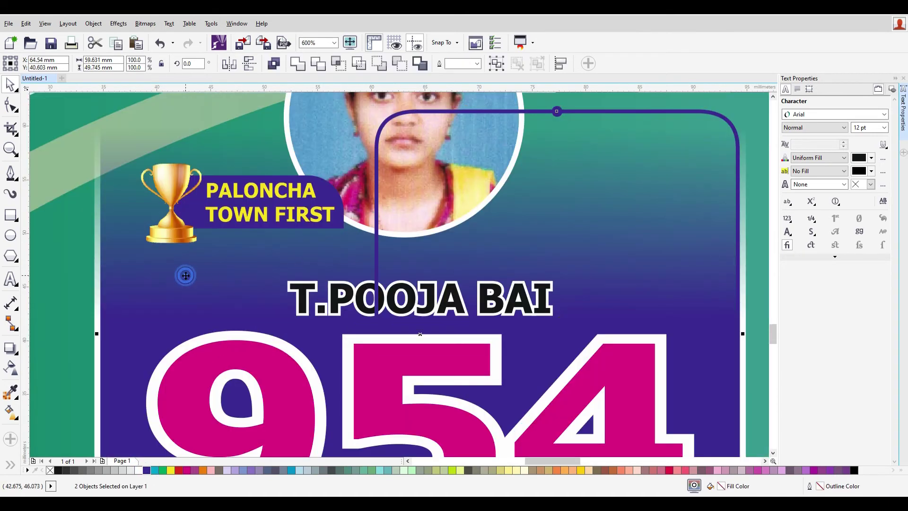
scroll(186, 275, down, 1)
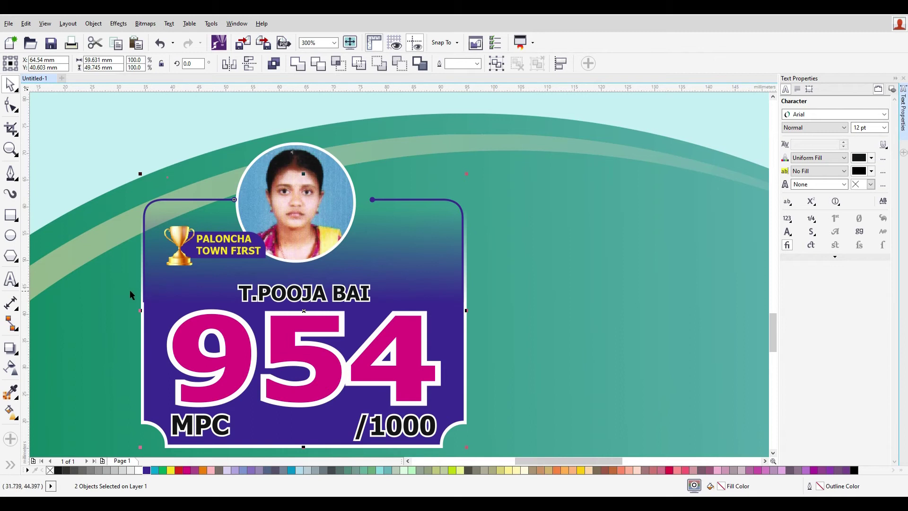
click(99, 275)
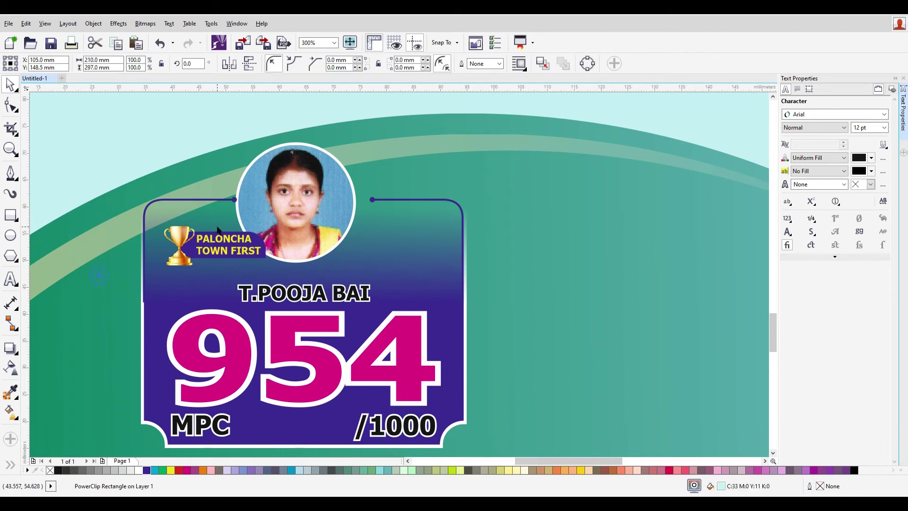
click(232, 200)
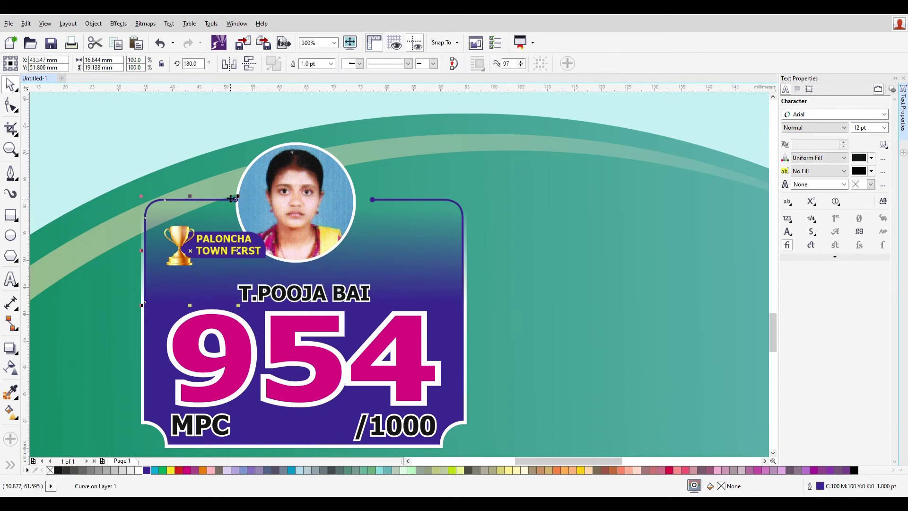
drag(238, 251, 226, 251)
click(525, 255)
- Centre the photo horizontally over the score card
click(148, 308)
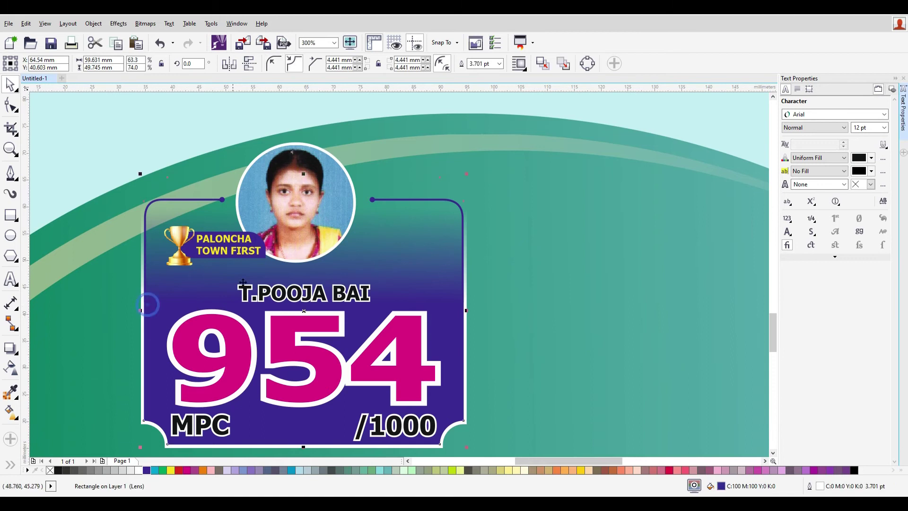
shift+click(321, 196)
key(c)
key(ctrl+z)
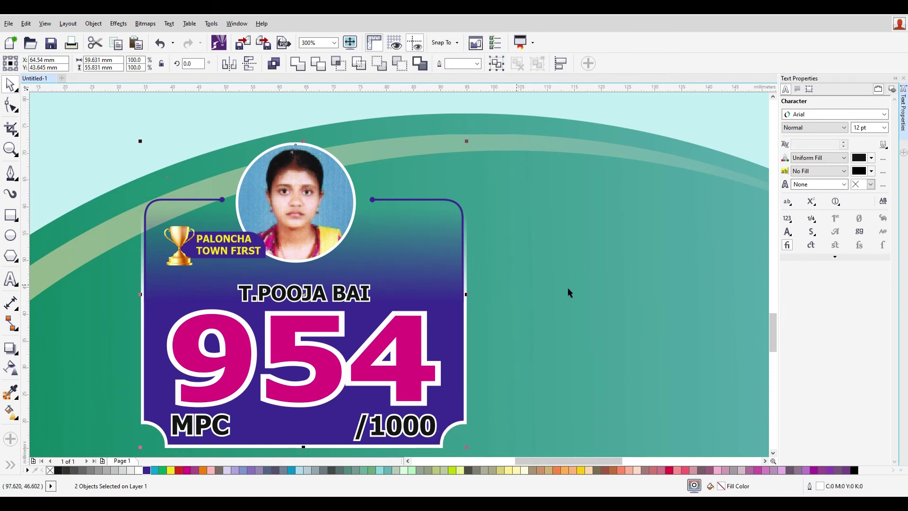
key(c)
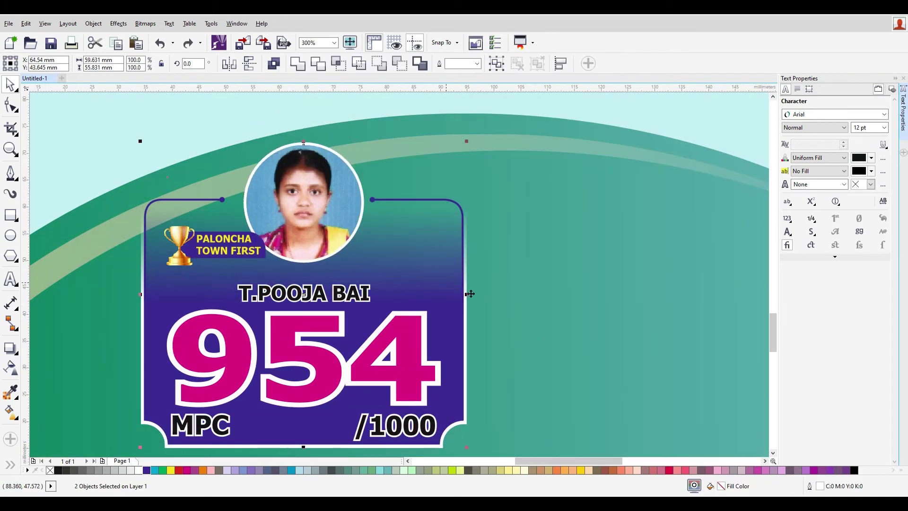
click(531, 324)
- Stretch the left outline line to meet the photo, then select the whole card
click(223, 205)
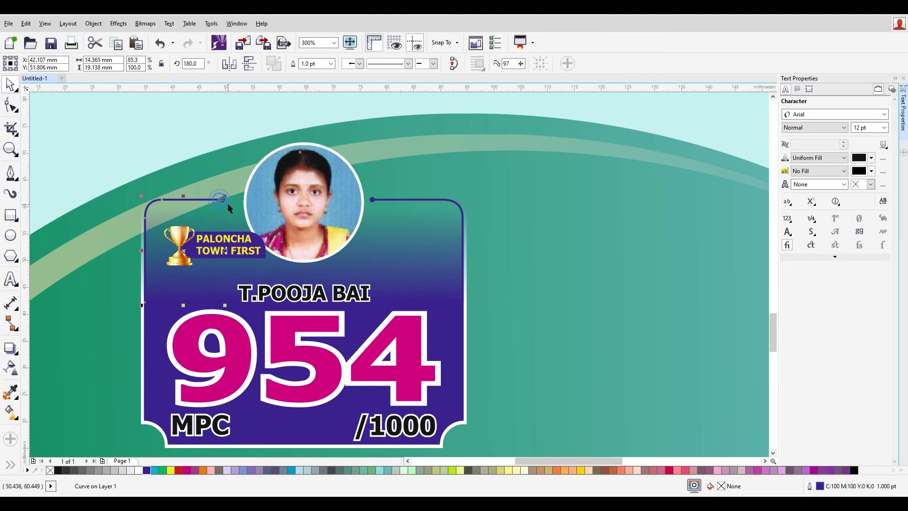
drag(232, 250, 241, 260)
click(398, 201)
click(536, 281)
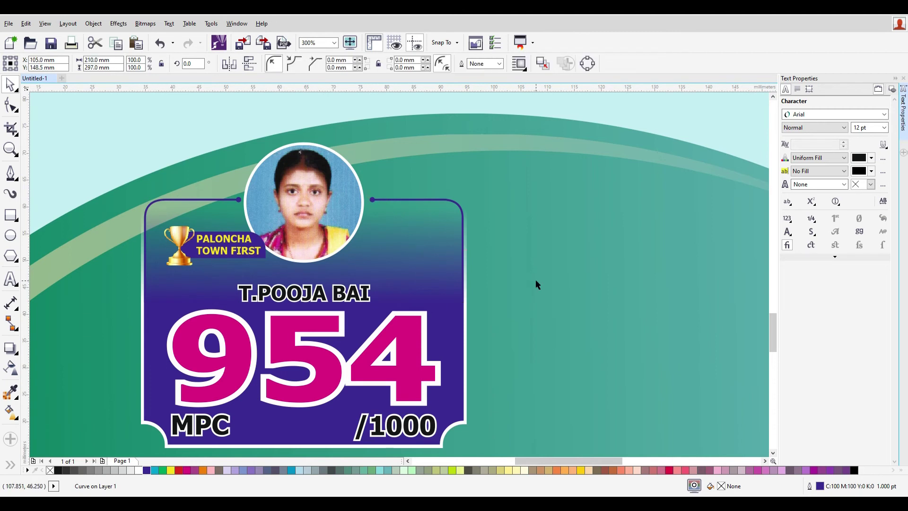
scroll(536, 281, down, 2)
drag(583, 400, 368, 263)
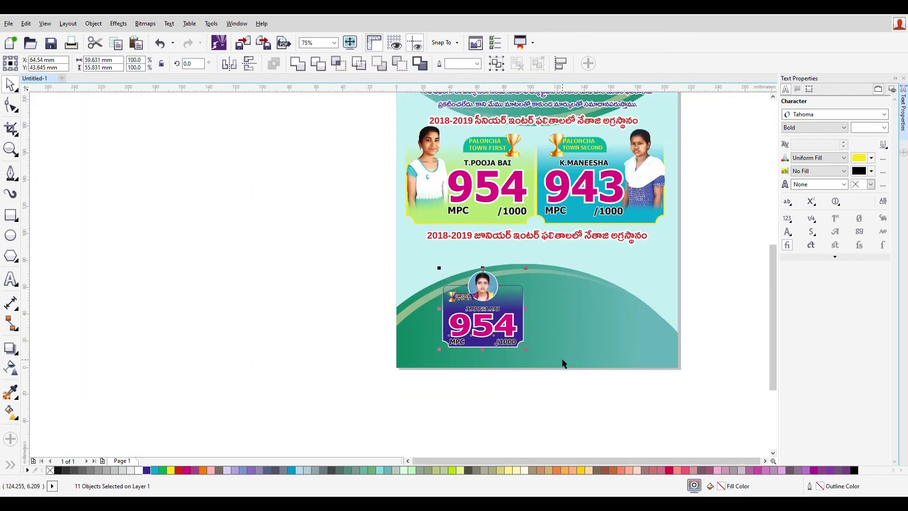
- Extend the score card's top edge upward and nudge both outline lines up
scroll(562, 367, up, 2)
scroll(431, 382, down, 1)
click(438, 385)
click(398, 231)
drag(339, 190, 338, 172)
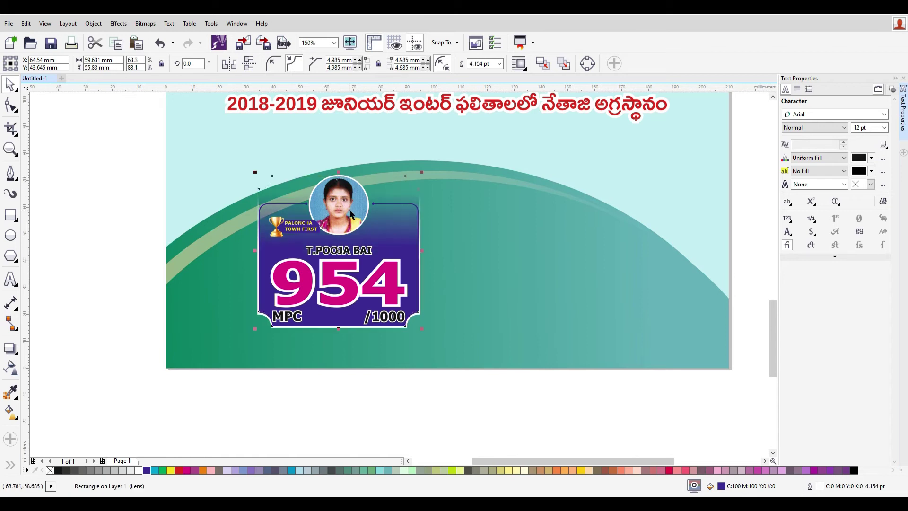
click(282, 204)
shift+click(396, 201)
key(Up)
key(Up)
key(Up)
key(Up)
key(Up)
key(Up)
key(Up)
key(Up)
key(Up)
key(Up)
key(Up)
key(Up)
key(Up)
key(Up)
key(Up)
key(Up)
key(Up)
key(Up)
key(Up)
key(Up)
key(Up)
key(Up)
- Raise the photo circle slightly and select the PALONCHA TOWN FIRST badge group
click(353, 180)
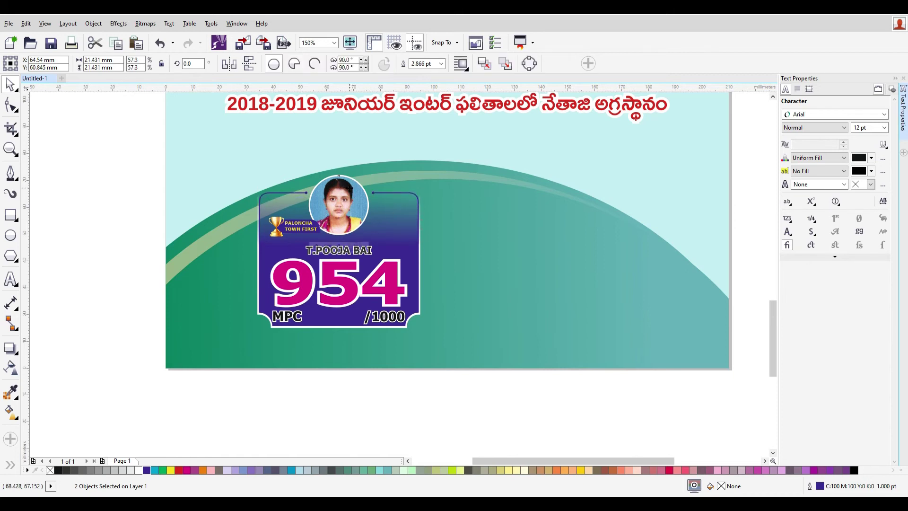
drag(349, 194, 349, 188)
key(Up)
key(Up)
key(Up)
key(Up)
key(Up)
key(Up)
key(Up)
key(Up)
key(Up)
key(Up)
key(Up)
key(Up)
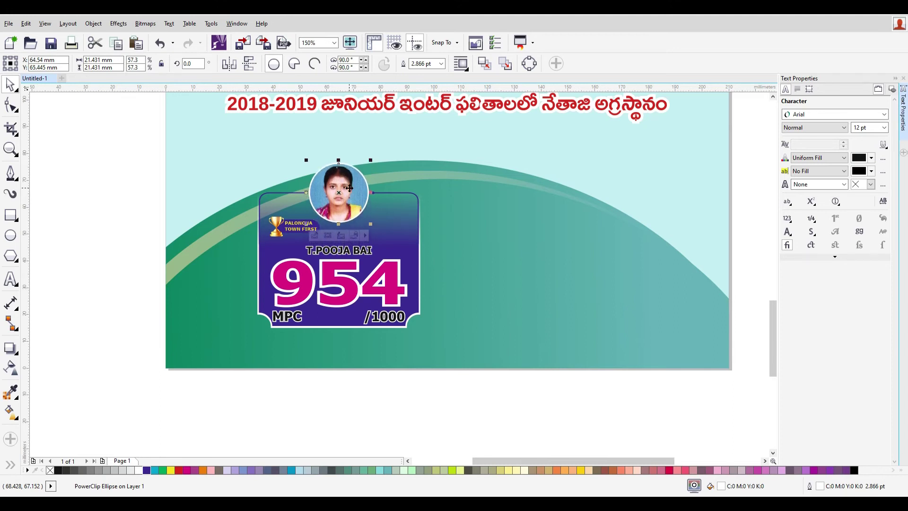
click(121, 163)
drag(87, 166, 336, 241)
drag(123, 202, 333, 212)
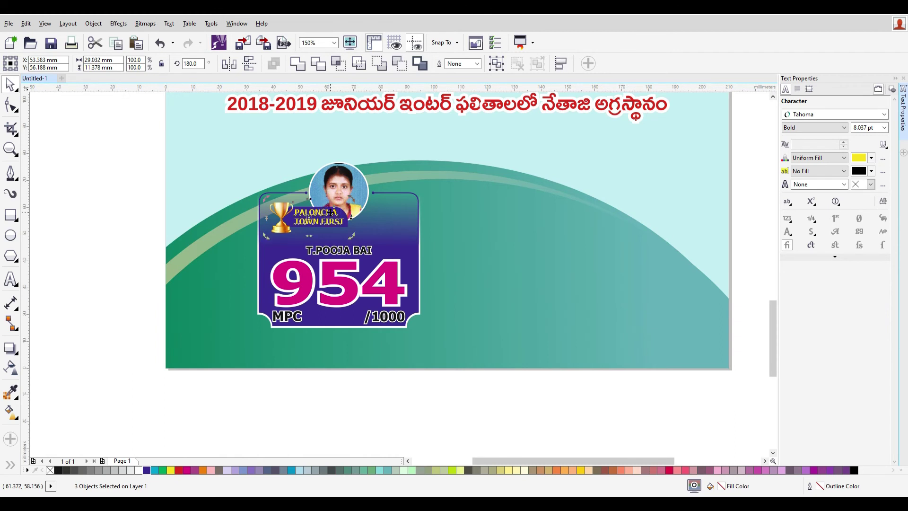
- Retype the student name label and enlarge it to 17.373 pt
click(97, 218)
double_click(353, 251)
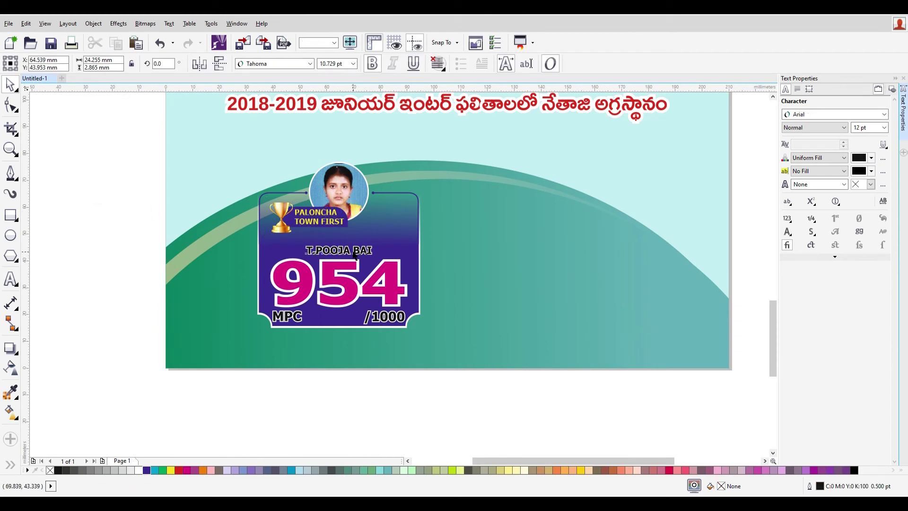
text(D.KAVYA)
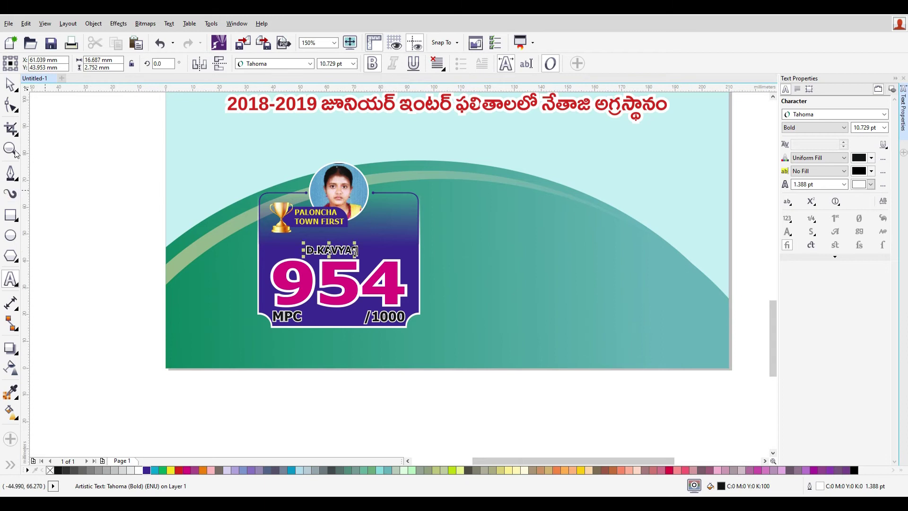
key(ctrl+space)
key(ctrl+space)
- Centre the name over the 954 score and nudge the name and score block upward
shift+click(386, 273)
key(c)
click(365, 396)
click(354, 250)
key(Up)
key(Up)
key(Up)
key(Up)
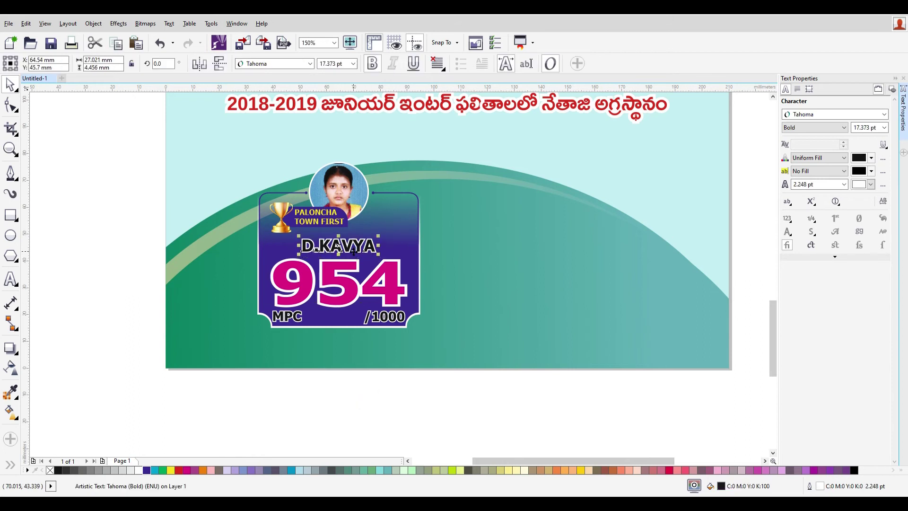
drag(111, 233, 464, 339)
key(Up)
key(Up)
key(Up)
key(Up)
key(Up)
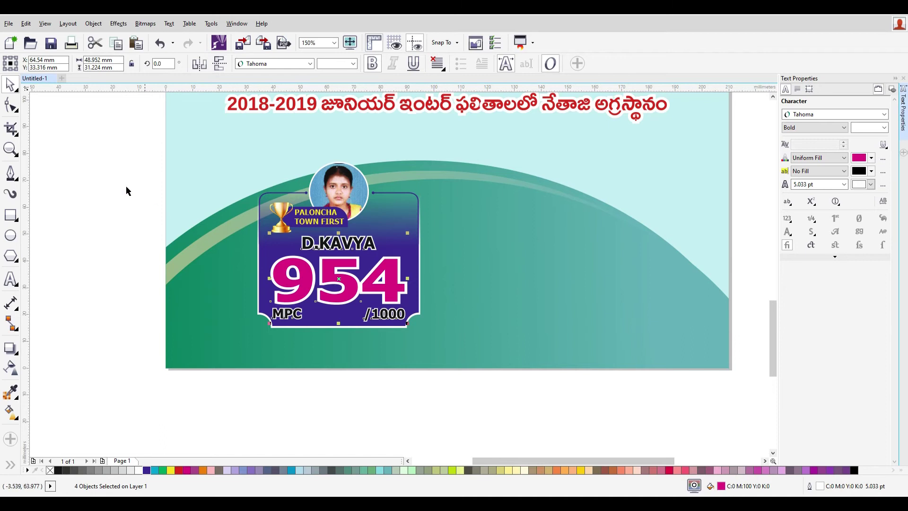
- Shift the score card left and duplicate it twice into a row of three
click(114, 182)
drag(109, 154, 520, 407)
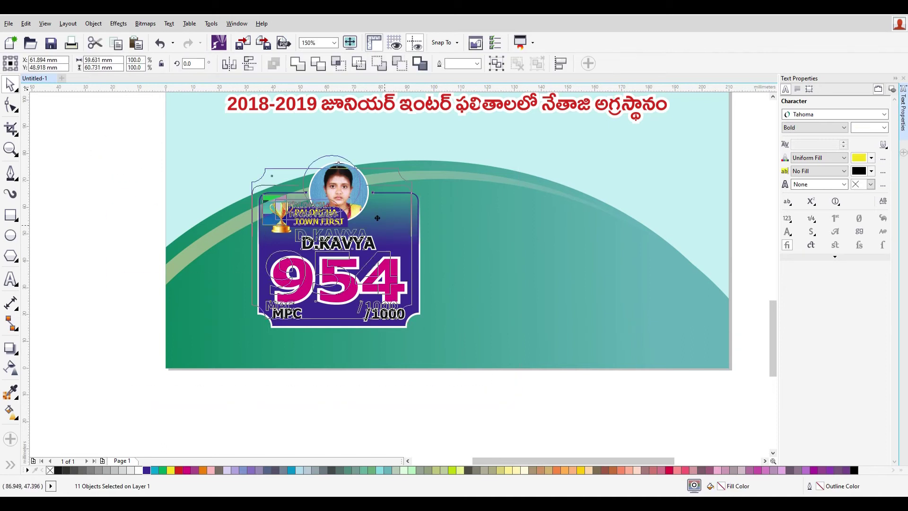
drag(381, 247, 349, 246)
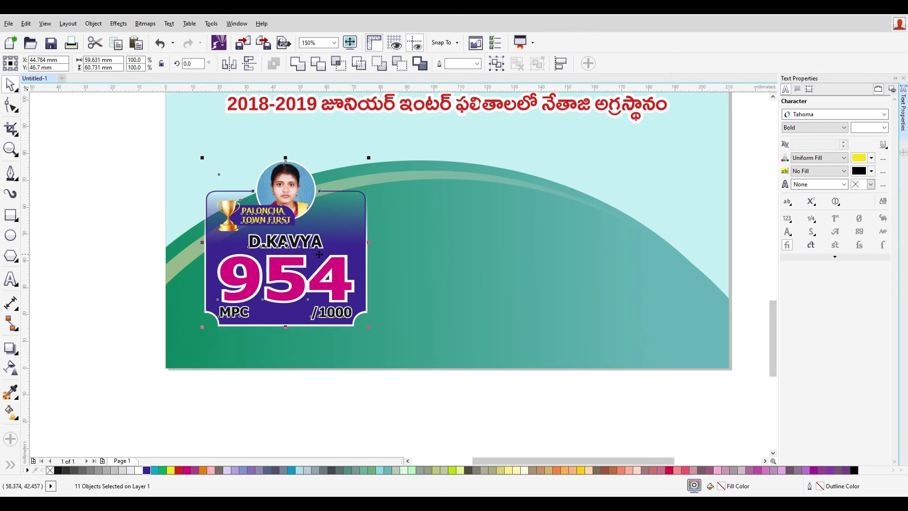
drag(279, 246, 445, 258)
key(ctrl+r)
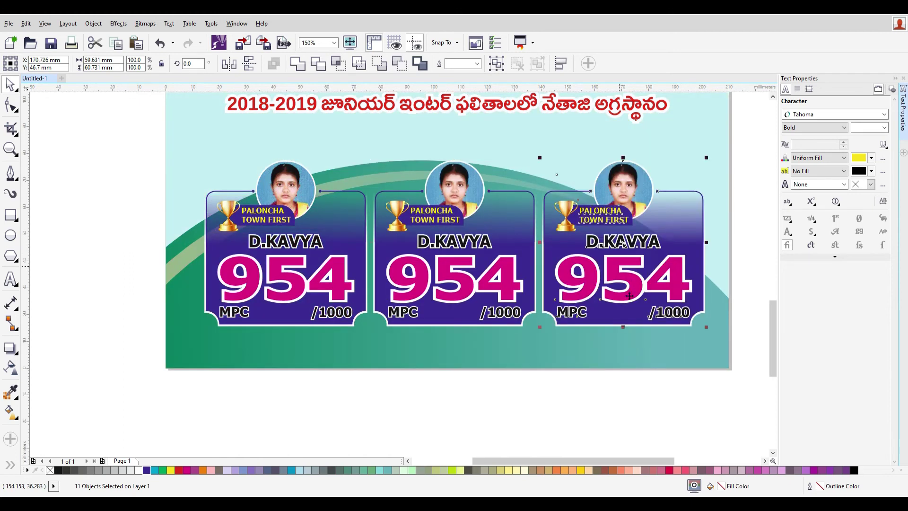
- Group the three score cards together
scroll(589, 340, down, 2)
drag(729, 385, 334, 270)
key(ctrl+g)
- Stretch the grouped three score cards slightly taller and ungroup them
shift+click(654, 229)
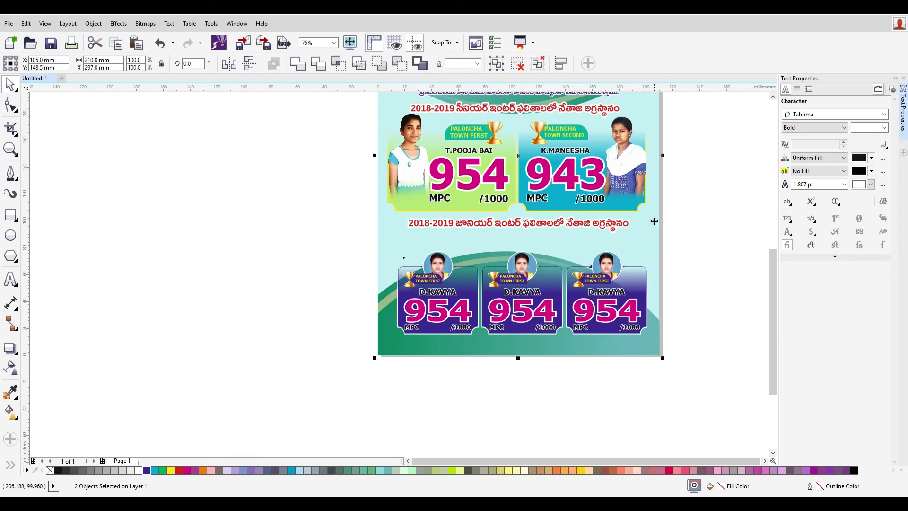
click(683, 351)
scroll(609, 357, up, 2)
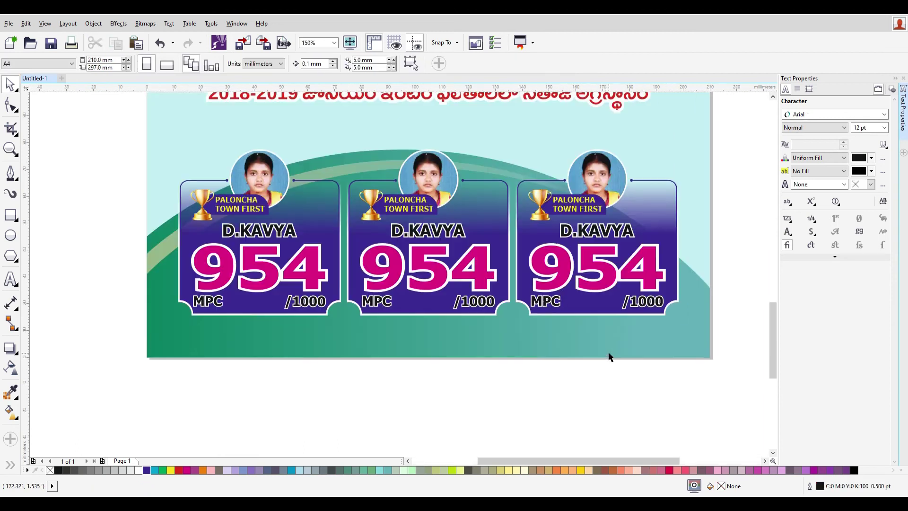
click(446, 279)
drag(428, 144, 429, 136)
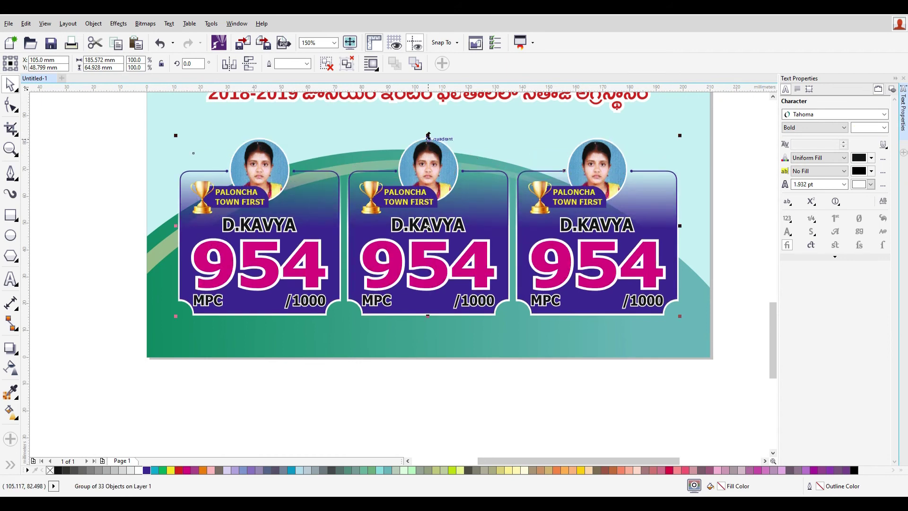
key(ctrl+u)
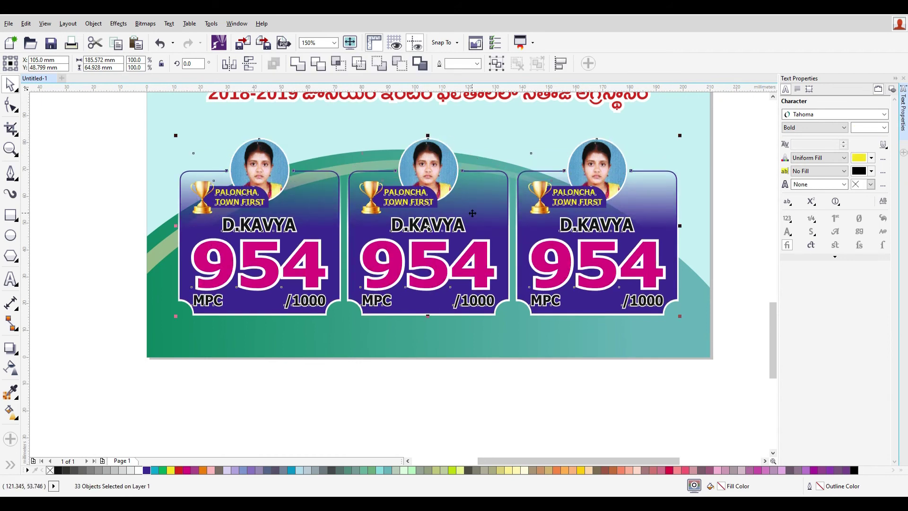
right_click(473, 210)
click(426, 391)
- Select the middle card's background rectangle and fill it with the yellow swatch
click(645, 367)
click(483, 226)
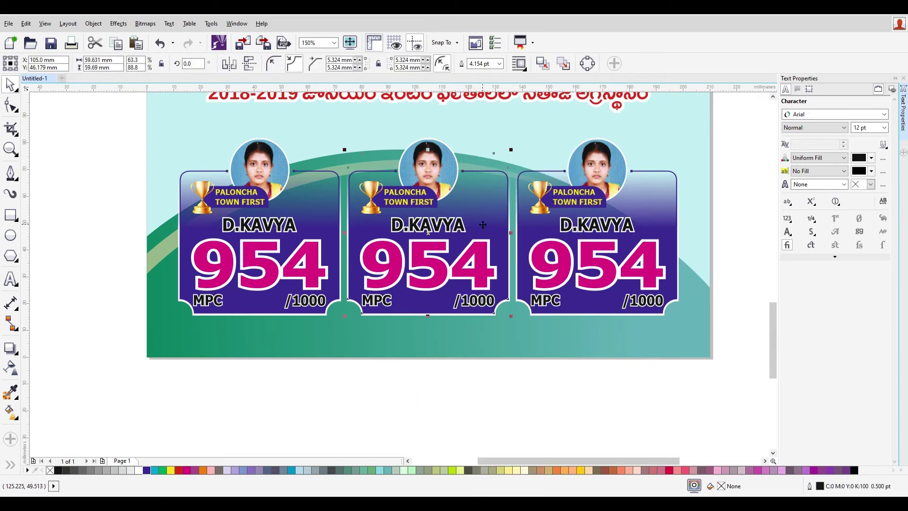
right_click(484, 226)
click(400, 416)
drag(488, 210, 487, 180)
key(ctrl+z)
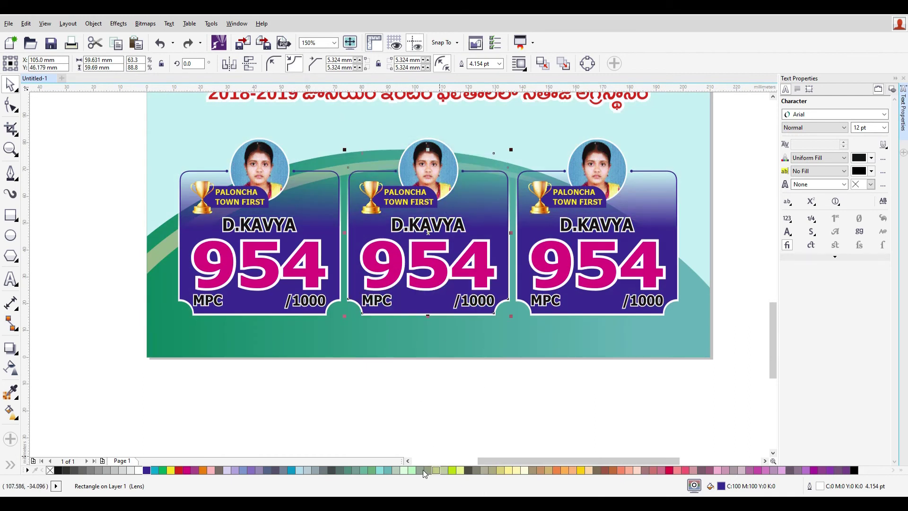
click(170, 470)
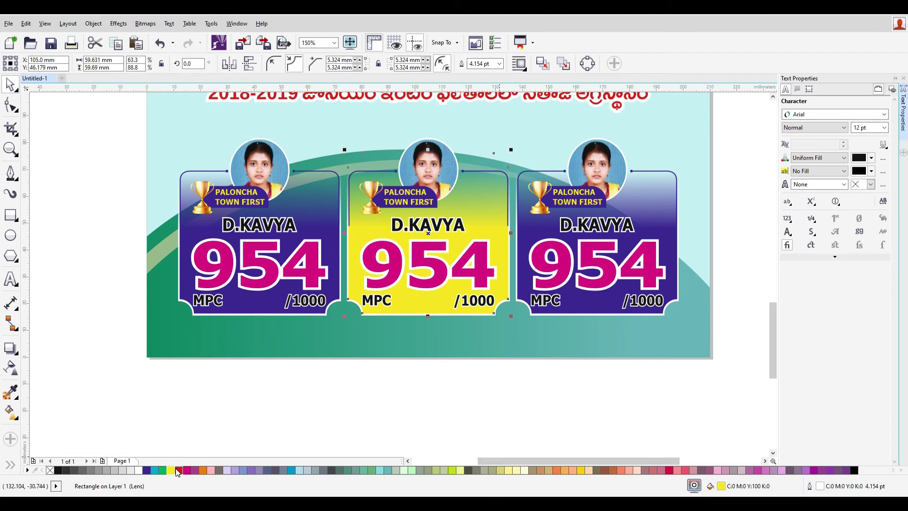
- Adjust the middle card's fill to golden yellow, C0 M30 Y100 K0
double_click(721, 486)
mouse_move(506, 163)
mouse_down()
mouse_move(463, 156)
mouse_move(512, 151)
mouse_up()
double_click(694, 165)
text(0)
double_click(692, 189)
text(10)
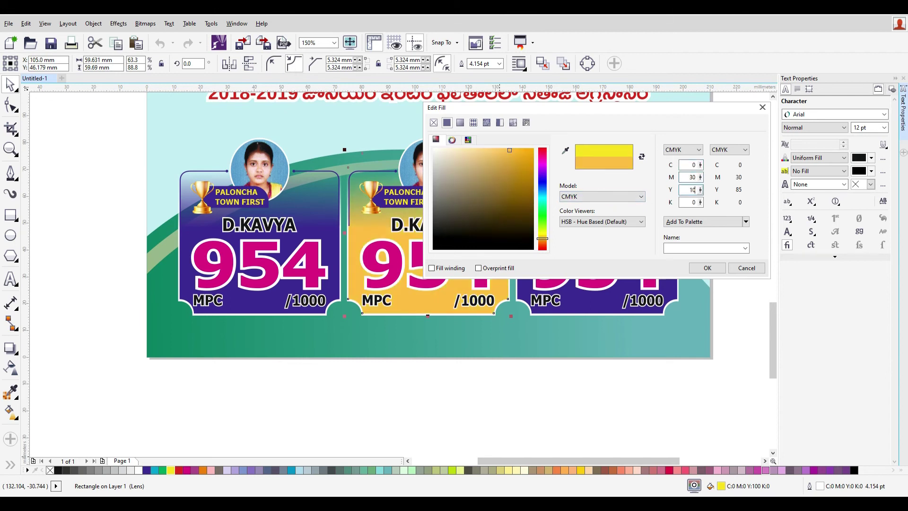
click(707, 267)
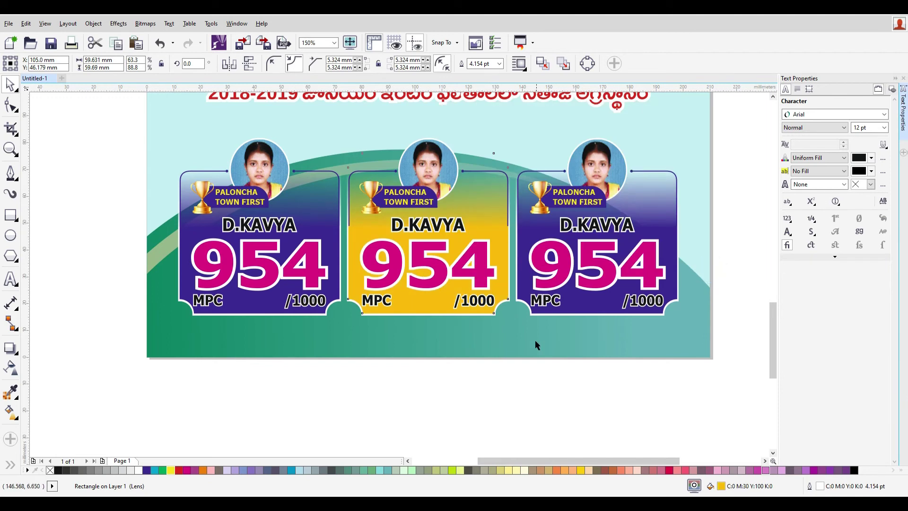
click(513, 387)
- Colour the left card's 954 score red, CMYK 20/100/100/0
click(289, 270)
drag(291, 269, 304, 381)
key(ctrl+z)
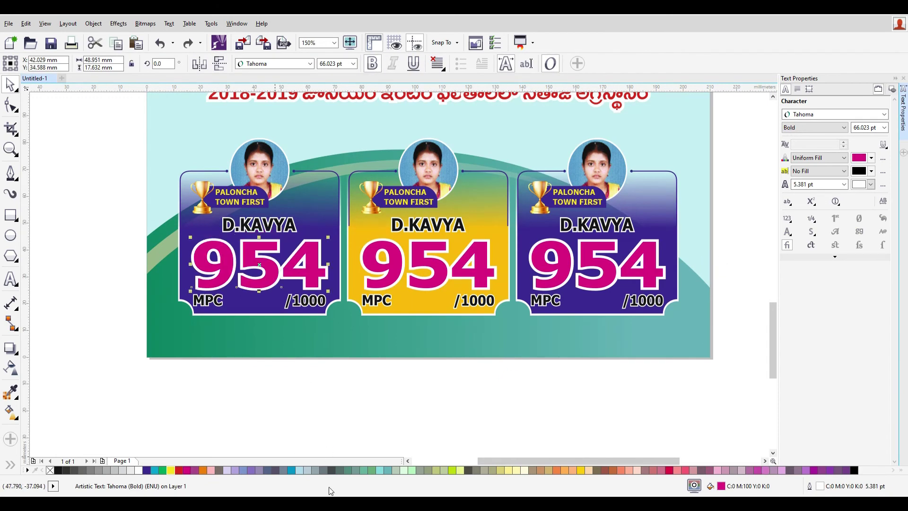
double_click(722, 487)
double_click(694, 165)
text(50)
key(Tab)
text(100)
key(Tab)
text(20)
key(Tab)
key(shift+Tab)
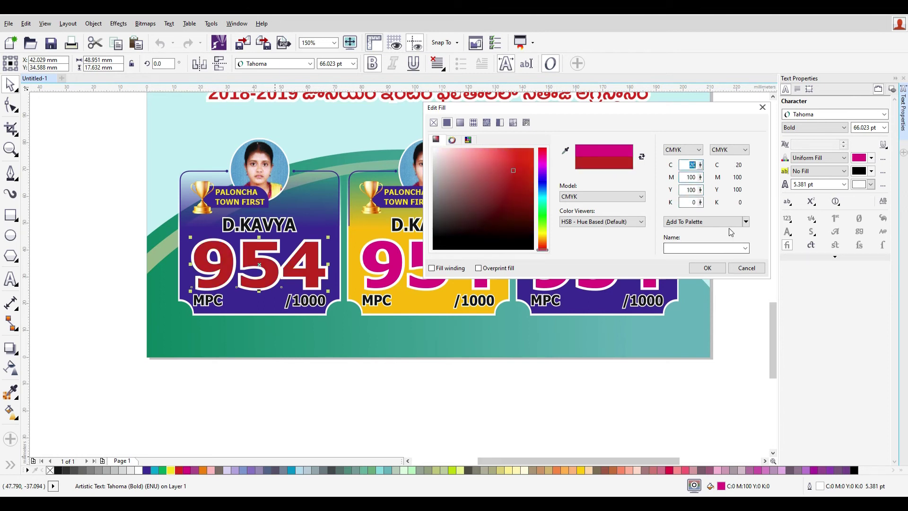
click(708, 268)
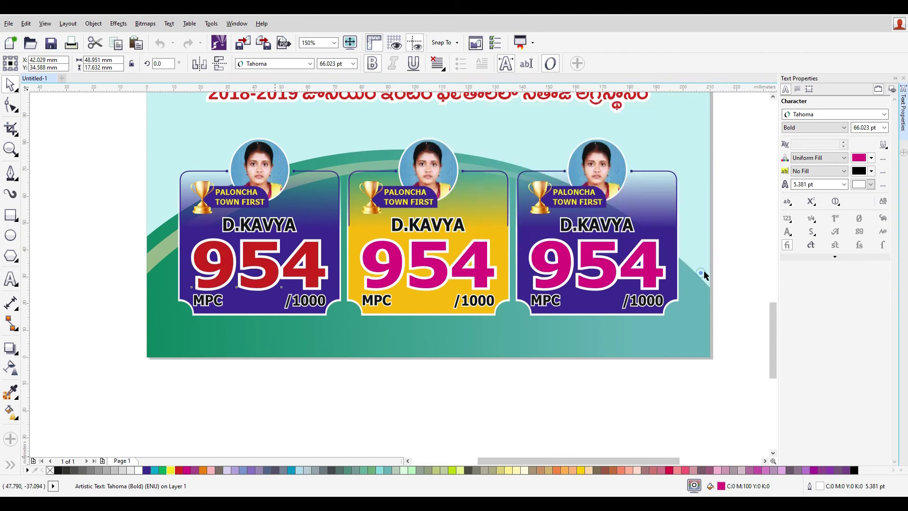
- Colour the middle card's 954 score green, CMYK 100/0/100/0
click(432, 264)
double_click(721, 486)
key(Tab)
key(Tab)
key(Tab)
key(Tab)
key(Tab)
key(Tab)
key(Tab)
text(1)
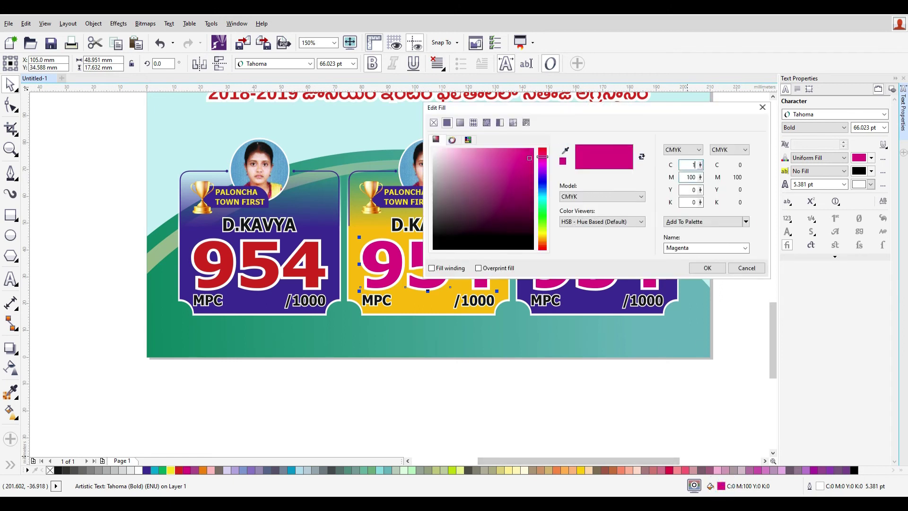
text(00)
key(Tab)
text(0)
key(Tab)
text(100)
key(Return)
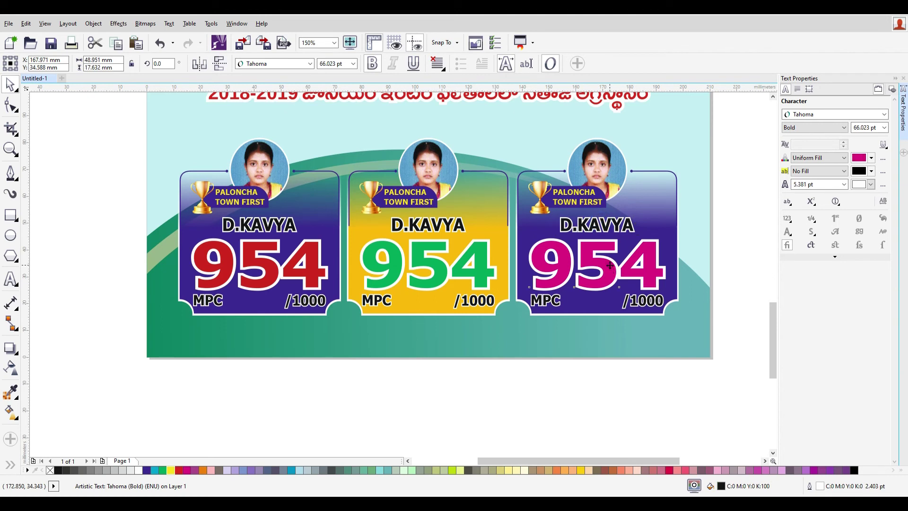
click(641, 222)
click(641, 222)
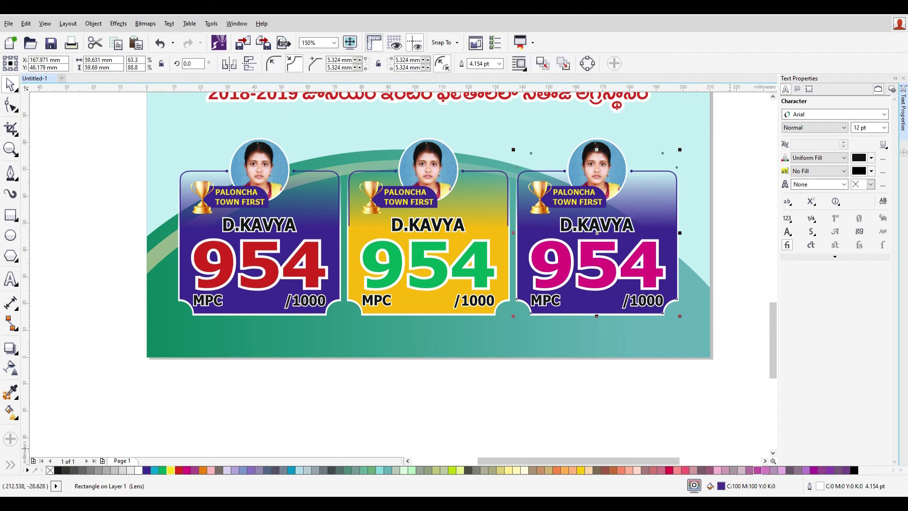
- Sample the poster's green for the right card's background, lightened to R55 G191 B157
double_click(722, 486)
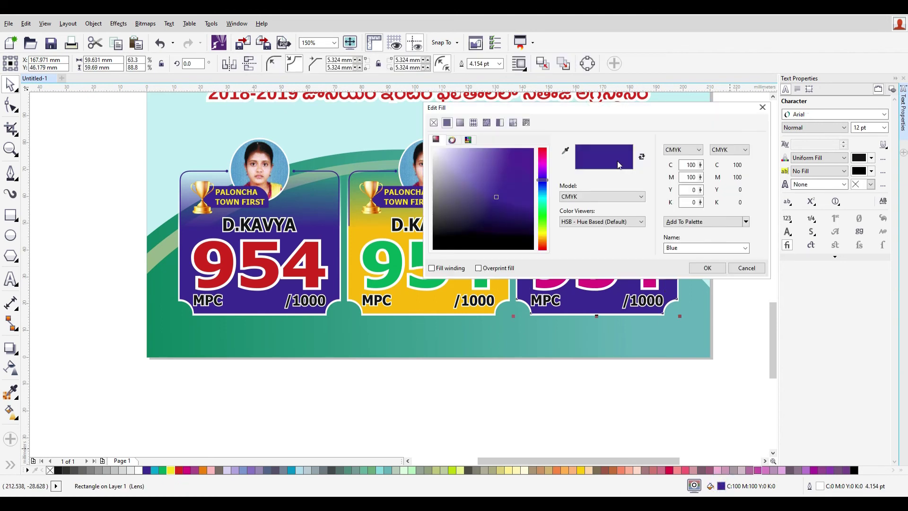
click(565, 151)
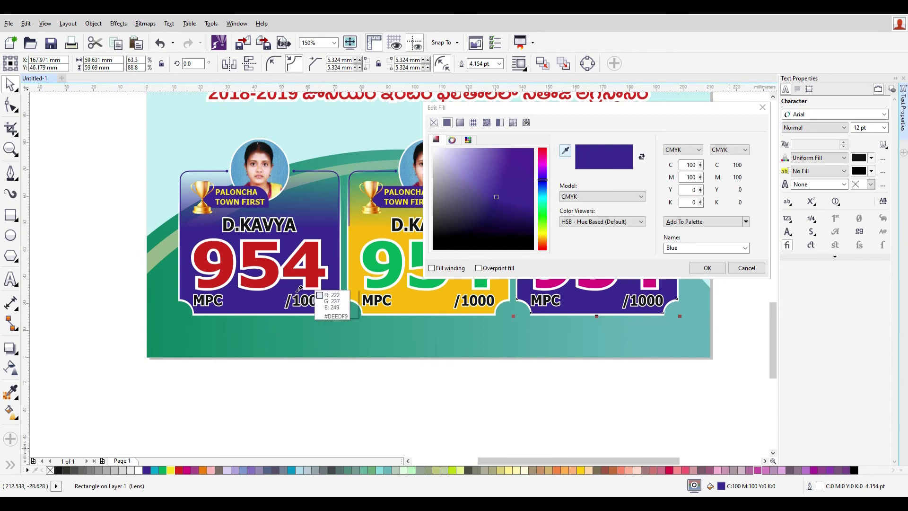
click(164, 288)
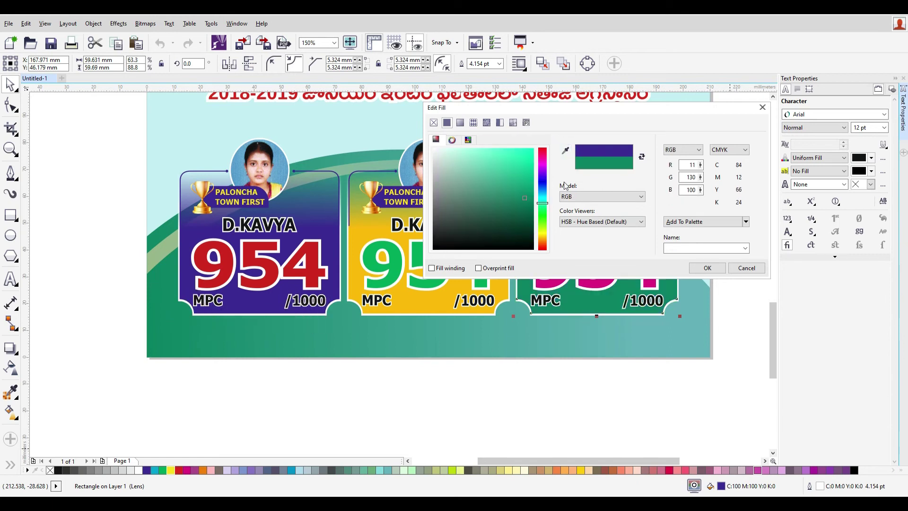
click(511, 163)
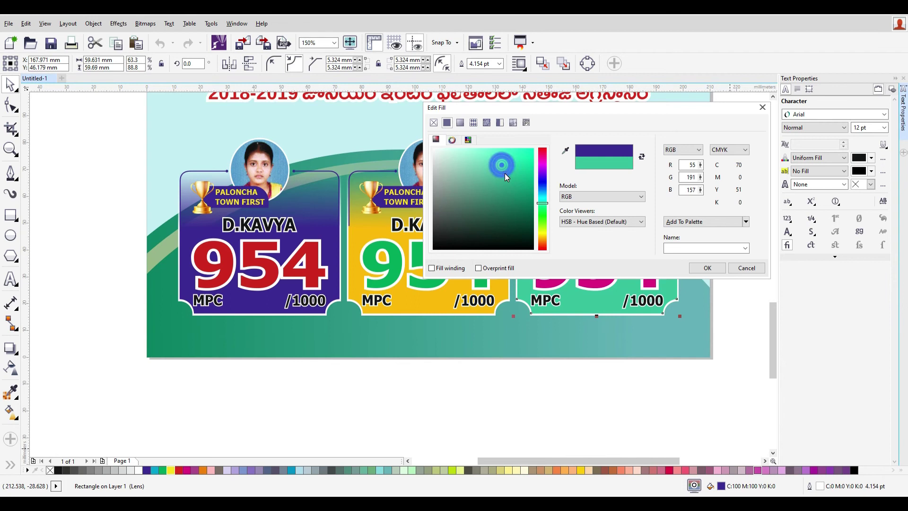
key(Return)
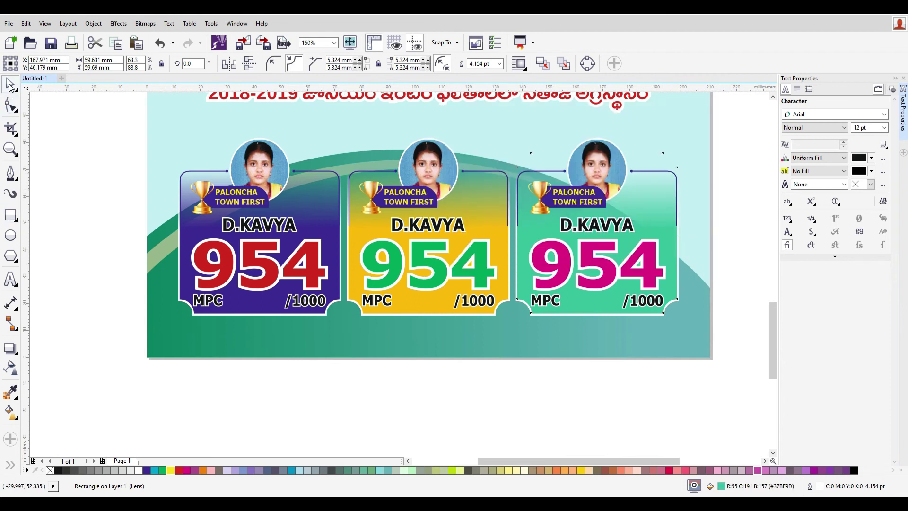
click(710, 312)
- Recolour the right card's magenta 954 score to deep purple, C80 M100 Y0 K0
click(596, 265)
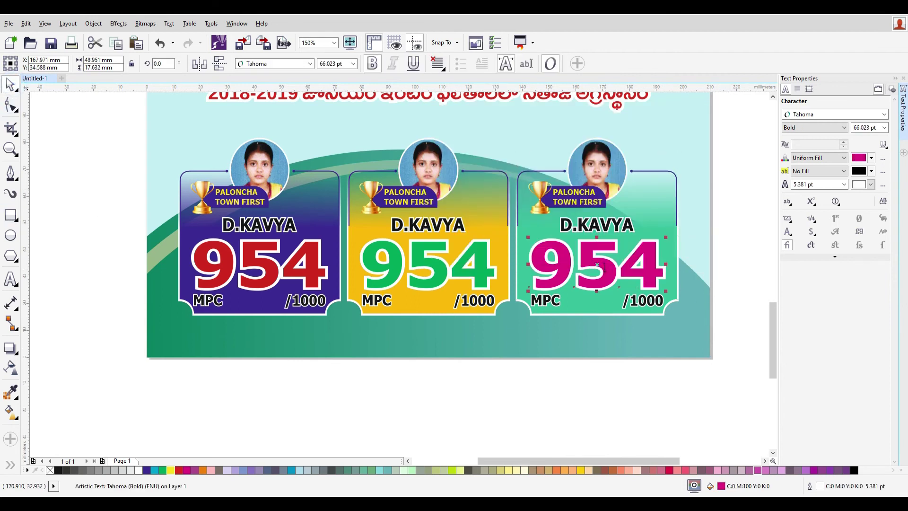
double_click(597, 265)
click(10, 86)
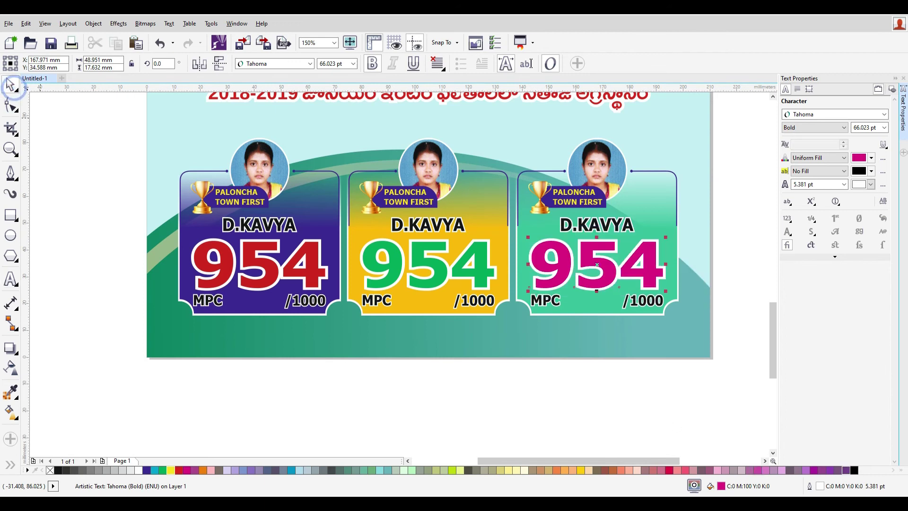
double_click(721, 486)
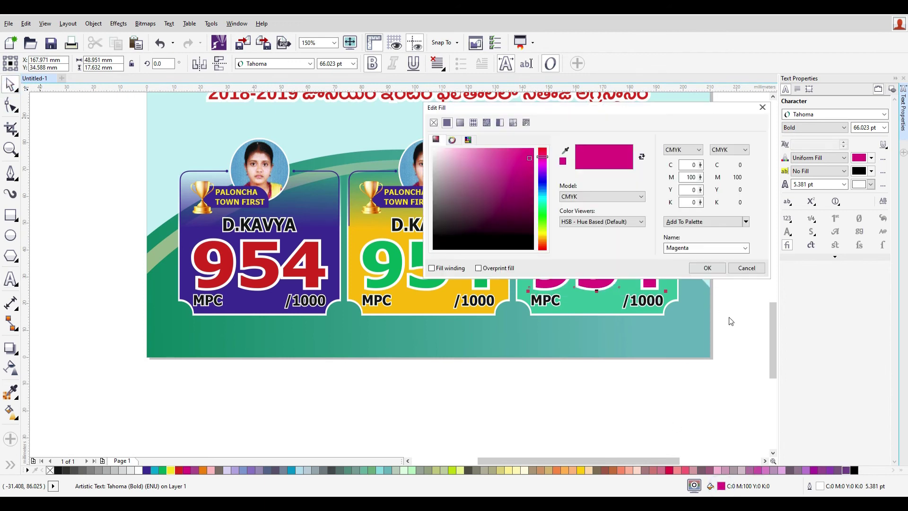
click(681, 164)
text(50)
key(Tab)
text(80)
key(Tab)
key(Return)
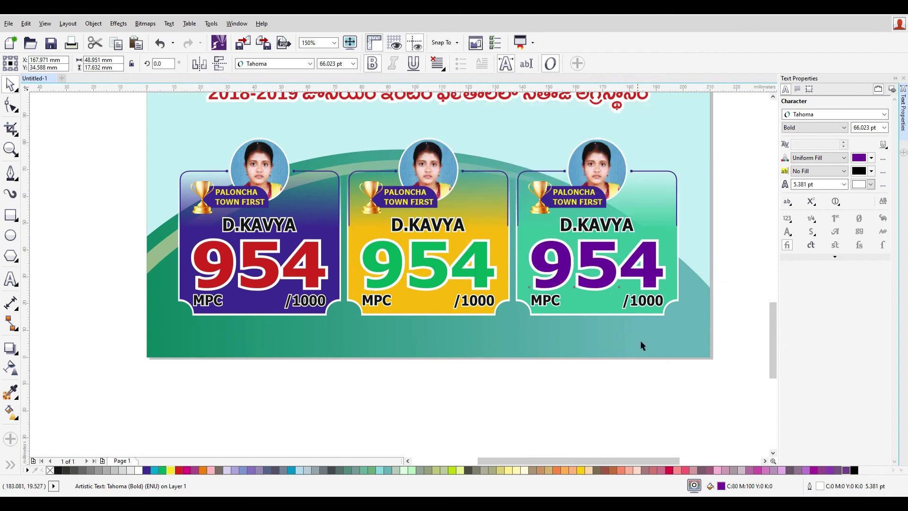
click(664, 389)
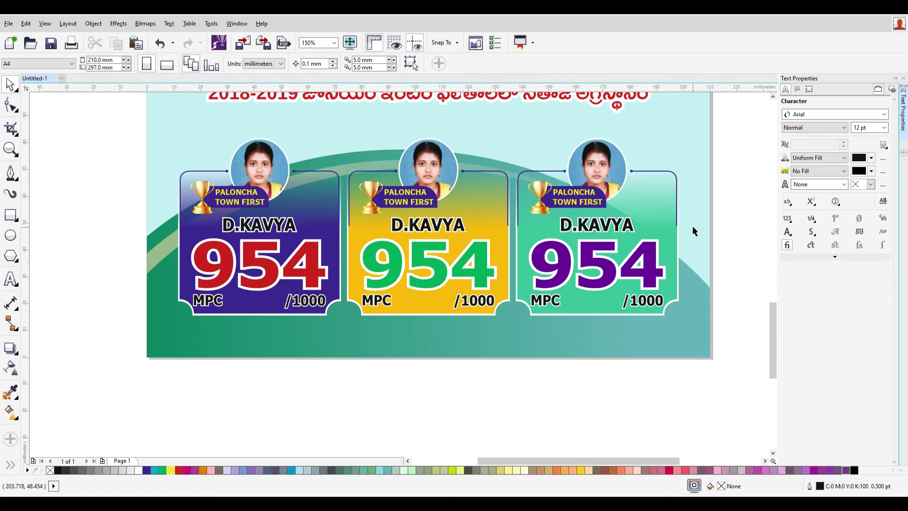
- Mirror the green card's trophy badge horizontally and move it to the card's right side
drag(740, 253, 515, 183)
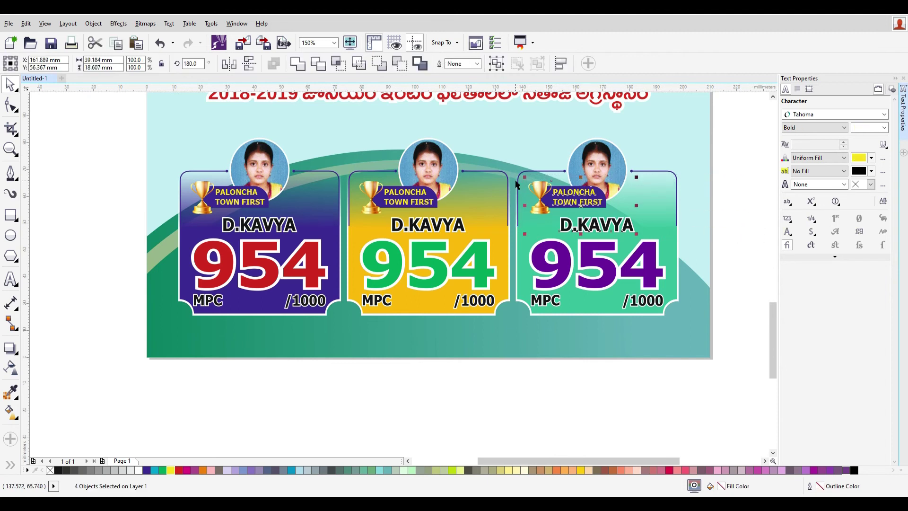
click(703, 211)
drag(732, 214, 517, 176)
key(ctrl+z)
click(229, 67)
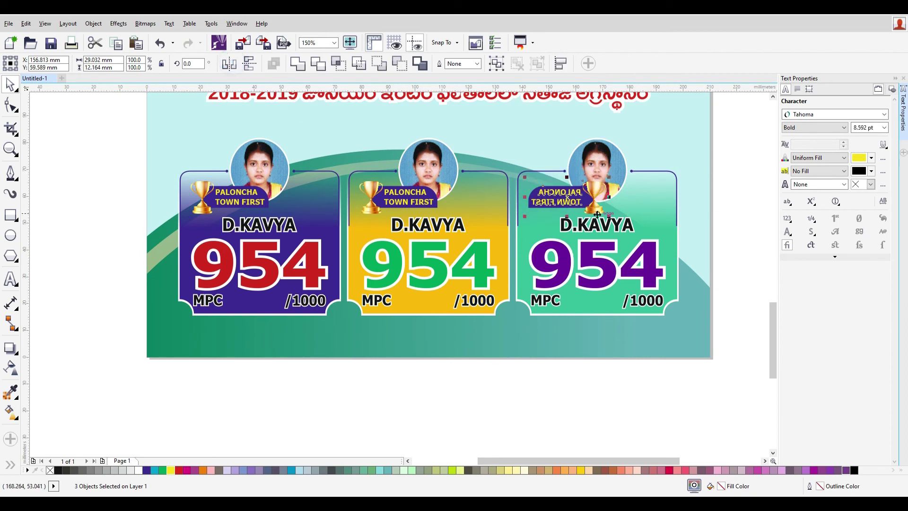
drag(594, 193, 658, 192)
- Flip the PALONCHA TOWN FIRST text back to readable and nudge it into place
ctrl+click(620, 196)
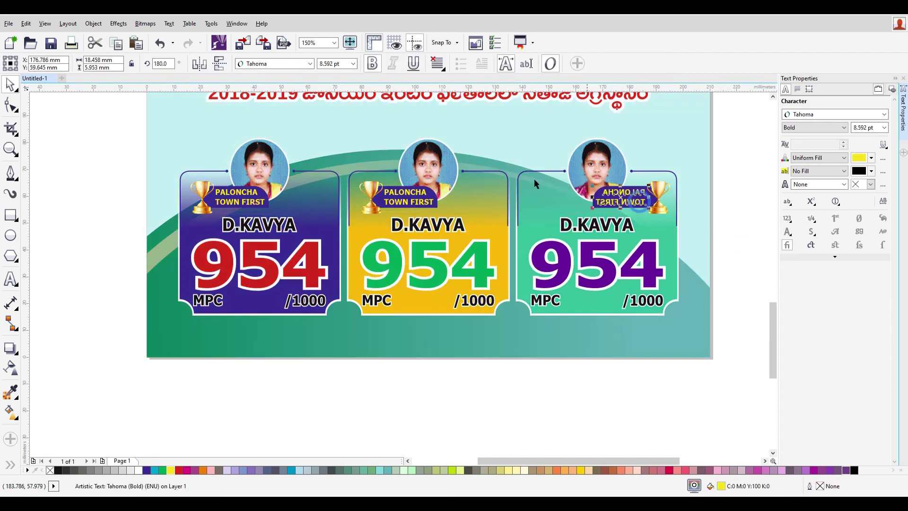
click(200, 65)
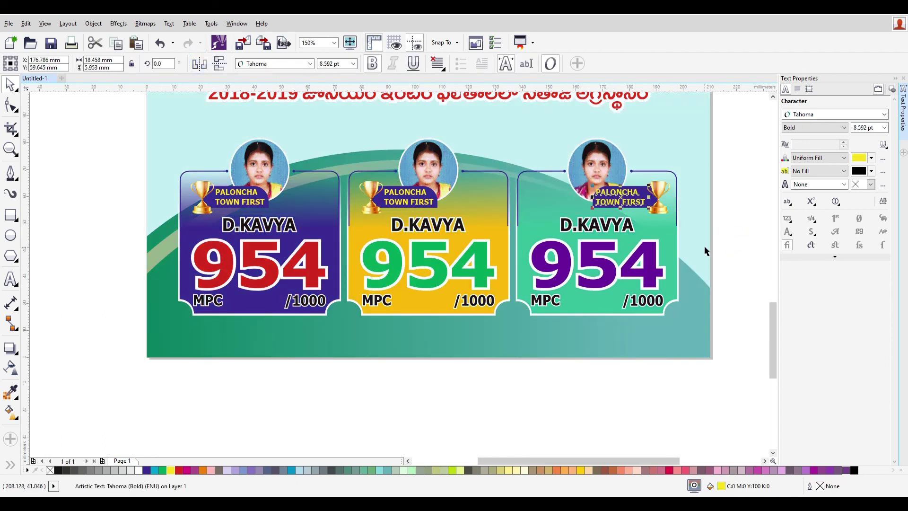
key(Down)
key(Down)
key(Right)
key(Right)
key(Right)
key(Right)
key(Right)
key(Right)
key(Right)
key(Right)
key(Right)
key(Right)
key(Right)
key(Right)
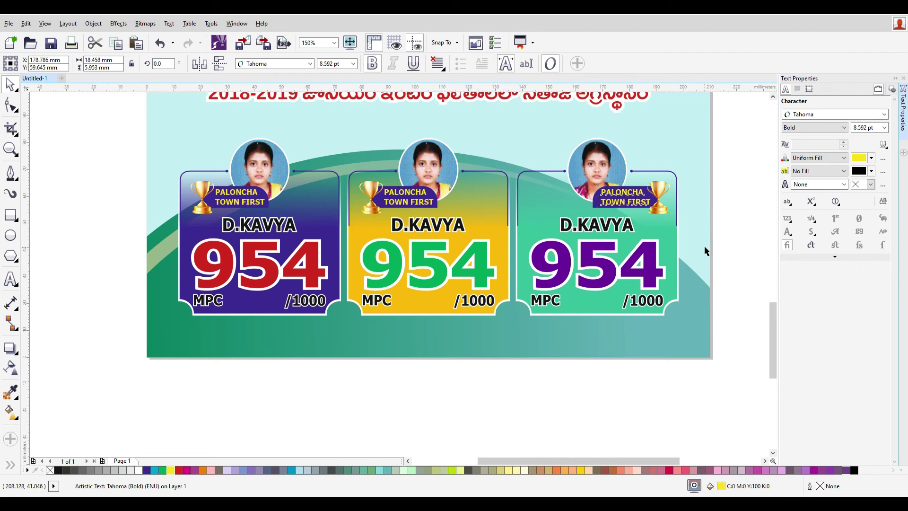
- Enter Edit PowerClip on the poster's background container
click(726, 373)
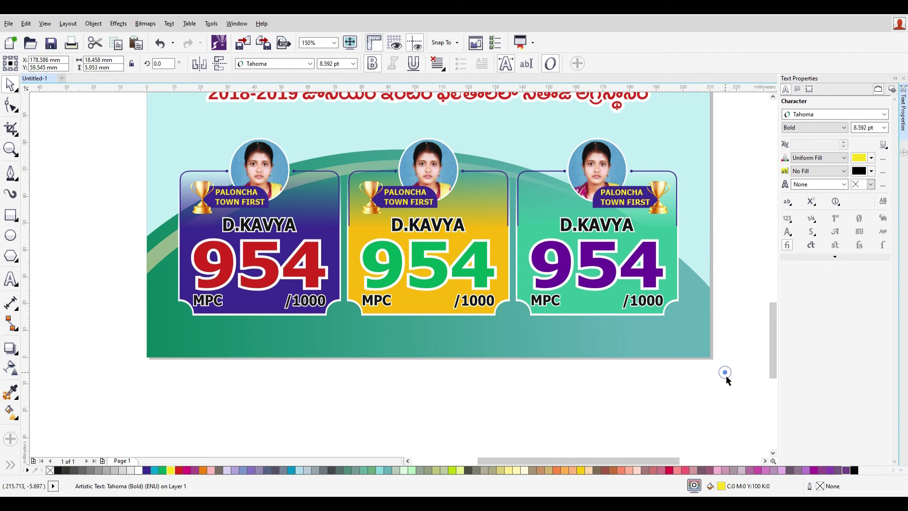
scroll(732, 387, down, 2)
scroll(733, 388, down, 3)
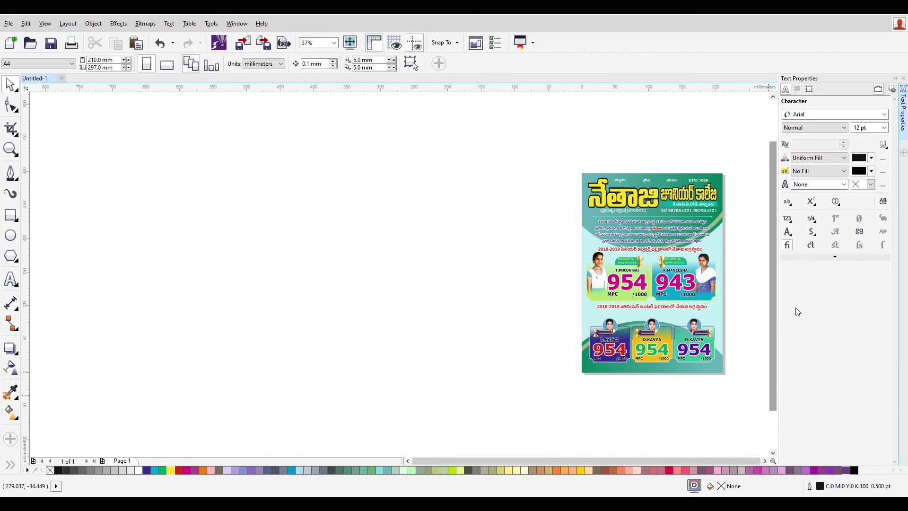
drag(536, 149, 764, 397)
scroll(736, 218, up, 2)
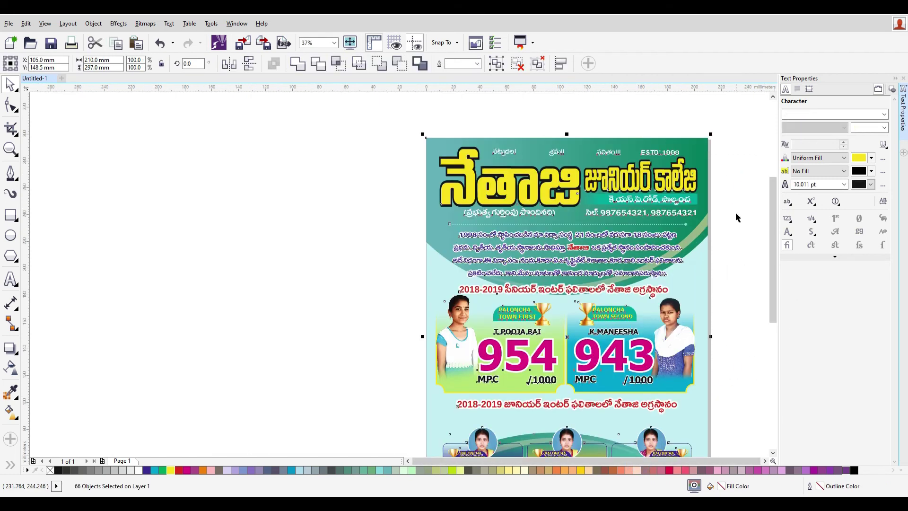
click(719, 171)
click(698, 142)
click(719, 164)
click(699, 142)
right_click(697, 150)
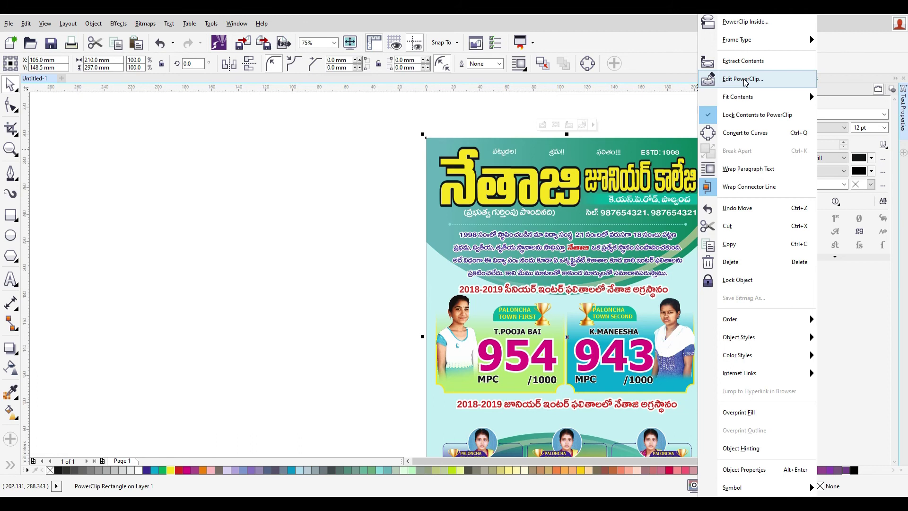
click(742, 176)
- Nudge the top green ellipse group higher, then finish editing the PowerClip
scroll(735, 228, down, 5)
drag(590, 144, 768, 284)
key(Up)
key(Up)
key(Up)
key(Up)
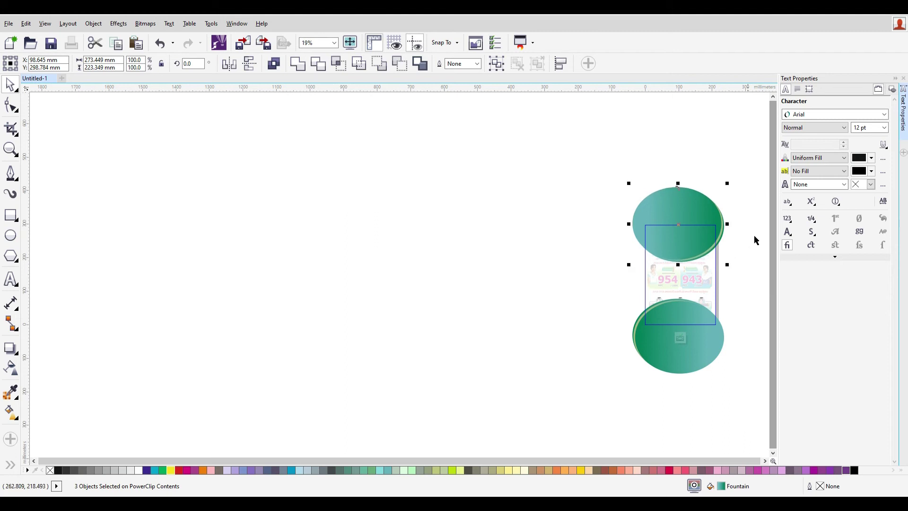
scroll(681, 246, up, 5)
drag(662, 266, 661, 228)
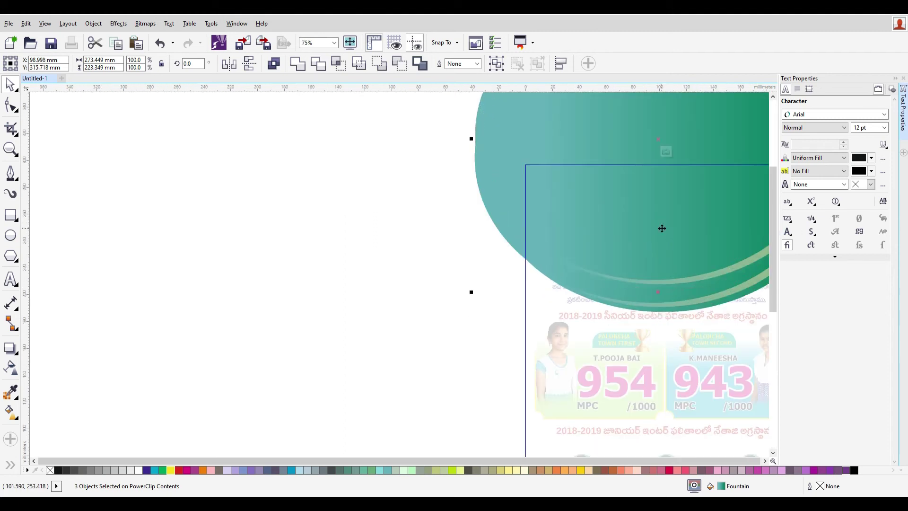
key(ctrl+z)
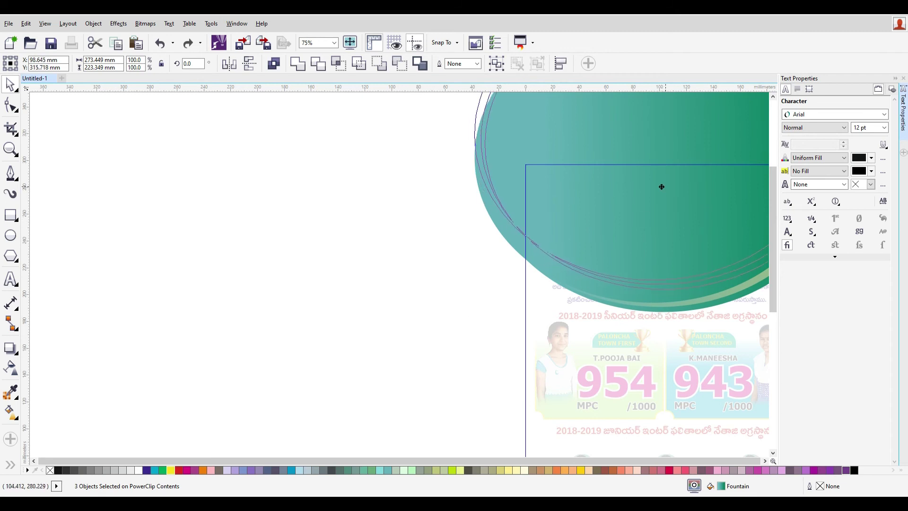
key(ctrl+shift+z)
scroll(703, 262, down, 1)
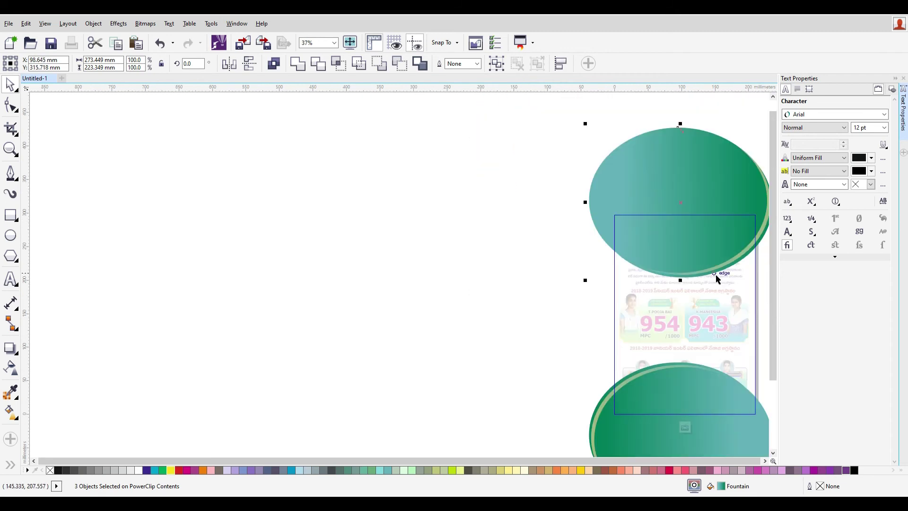
mouse_move(712, 246)
mouse_down()
mouse_move(706, 252)
mouse_move(706, 233)
mouse_up()
key(ctrl+z)
key(ctrl+z)
right_click(706, 234)
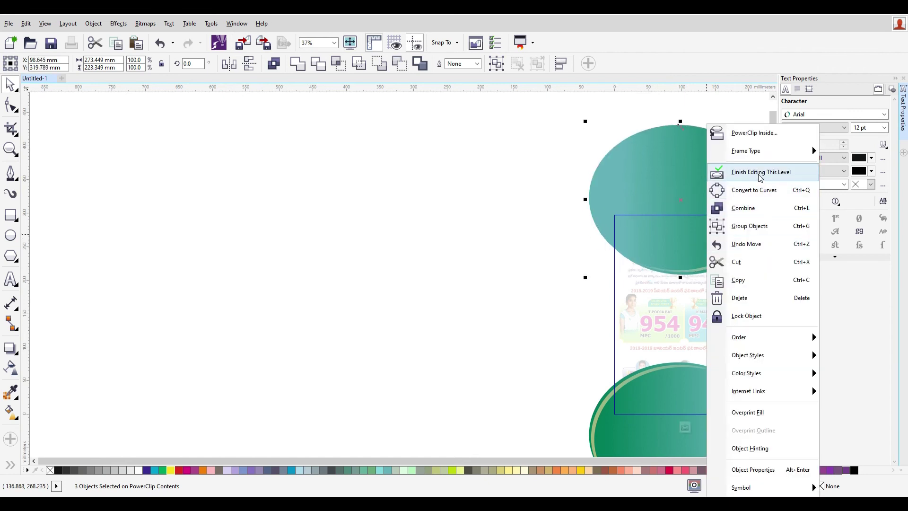
click(729, 173)
click(760, 300)
- Marquee-select the header title block and drag its bottom handle slightly down
scroll(763, 293, up, 2)
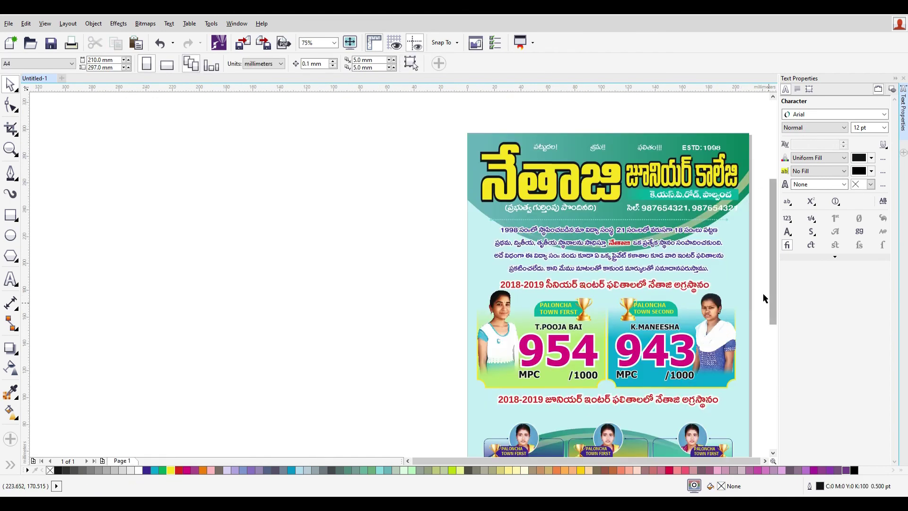
click(664, 221)
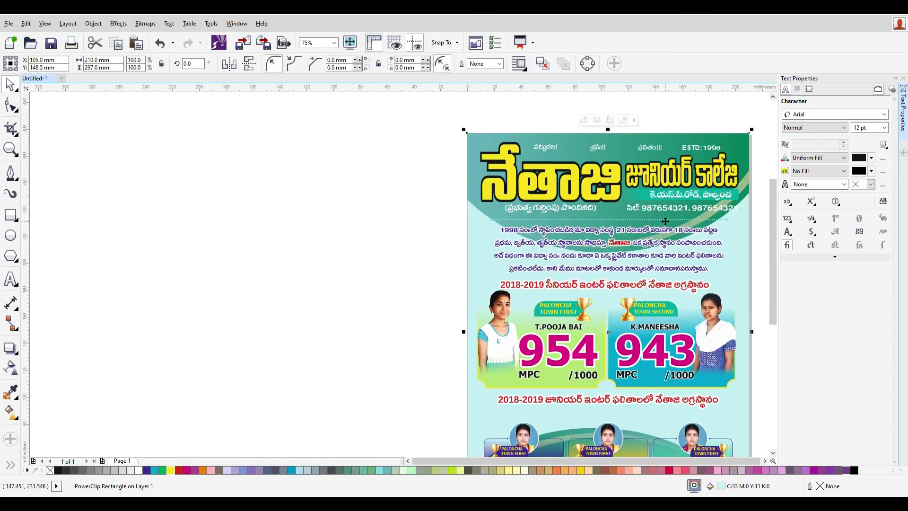
click(388, 247)
click(677, 221)
click(263, 198)
click(610, 188)
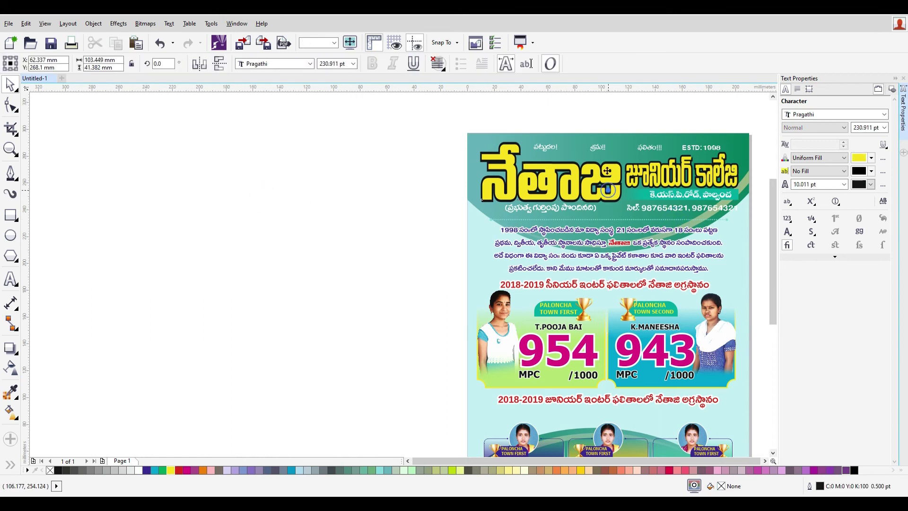
click(448, 137)
drag(417, 117, 745, 212)
key(ctrl+z)
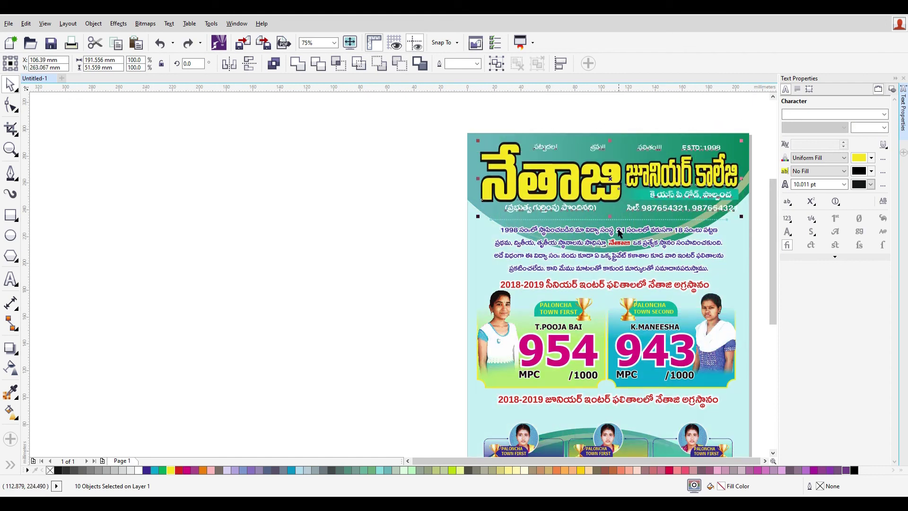
drag(610, 217, 616, 222)
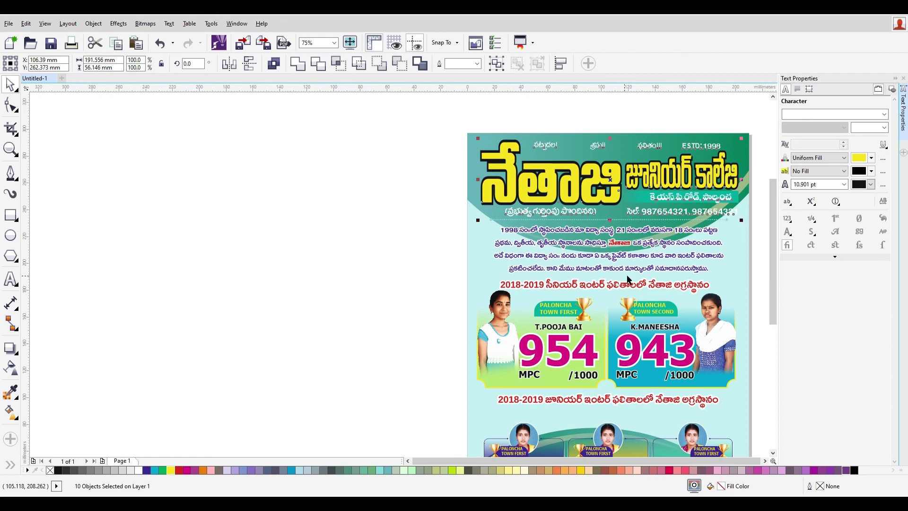
click(638, 125)
- Marquee-select all the poster's objects to check the layout, then deselect
click(641, 222)
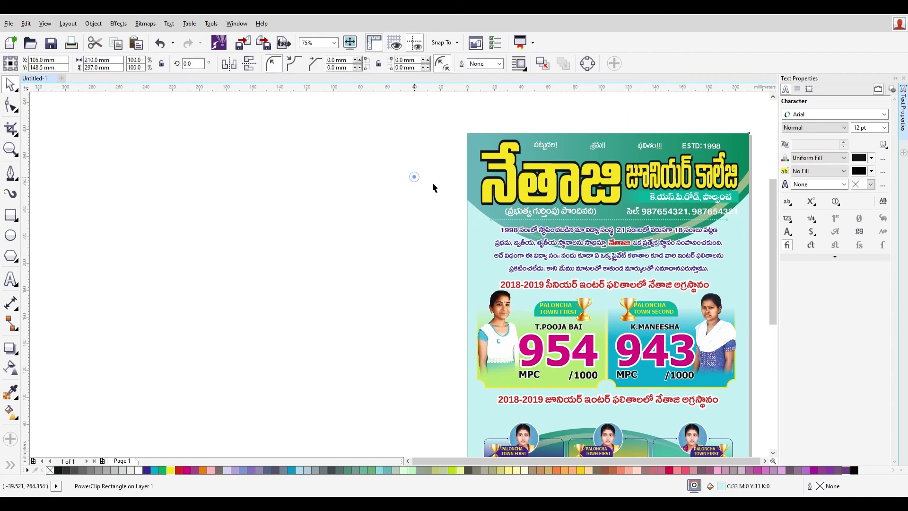
click(432, 185)
scroll(555, 279, down, 2)
scroll(557, 334, down, 1)
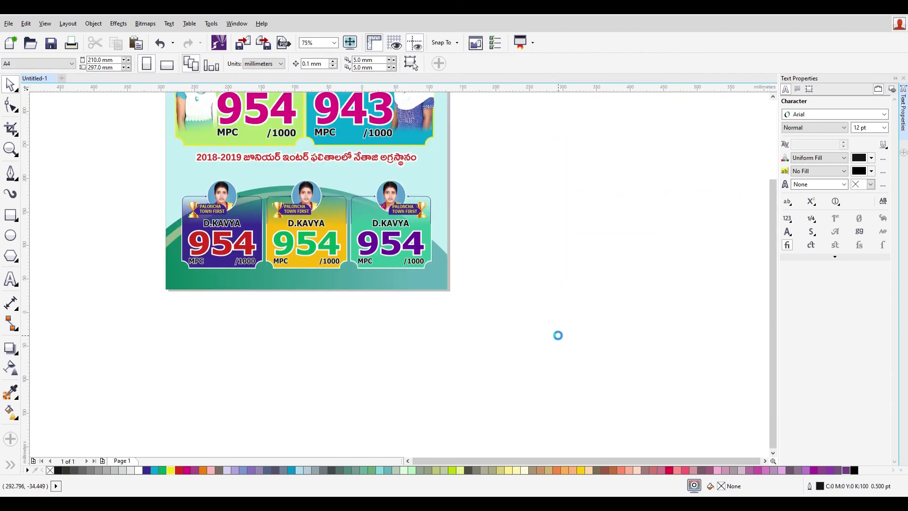
drag(553, 332, 321, 110)
scroll(380, 156, up, 1)
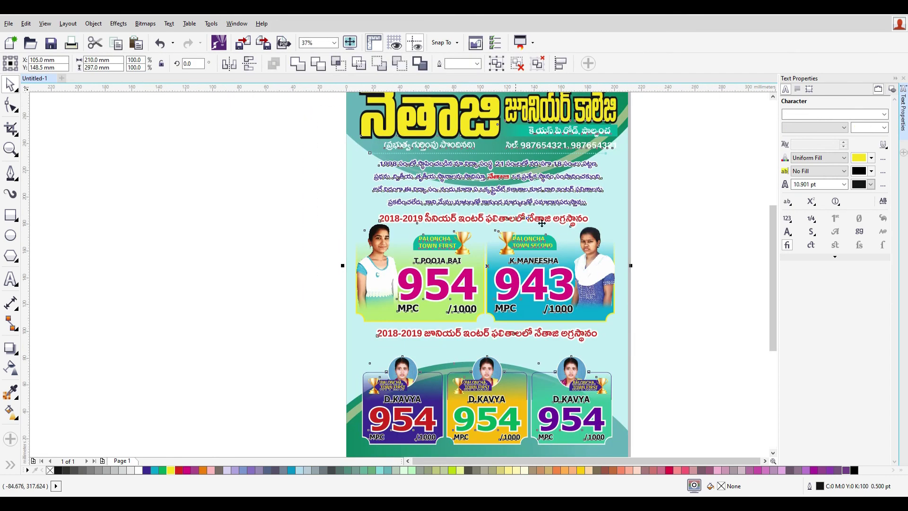
click(679, 283)
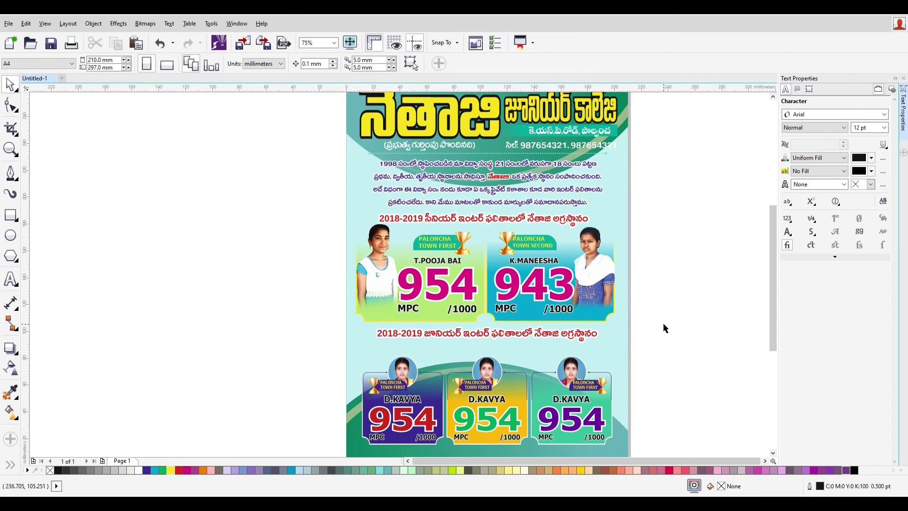
click(491, 311)
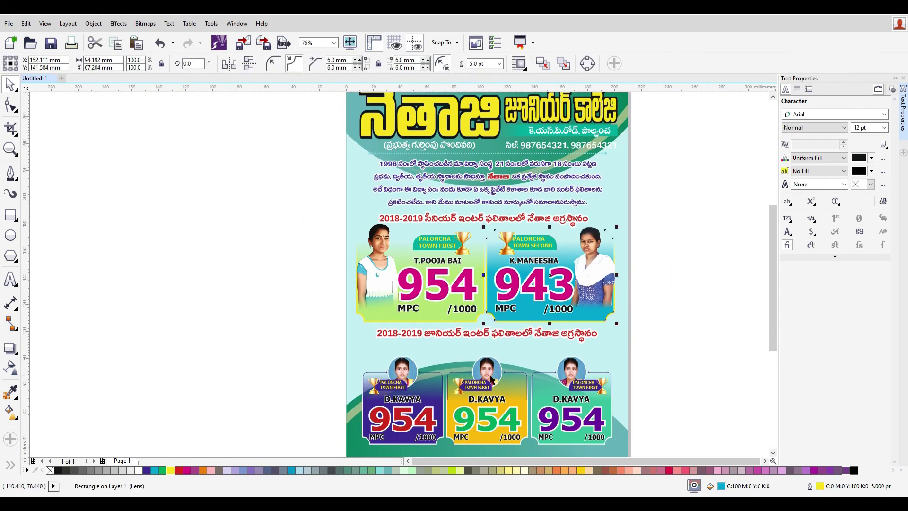
scroll(501, 303, up, 2)
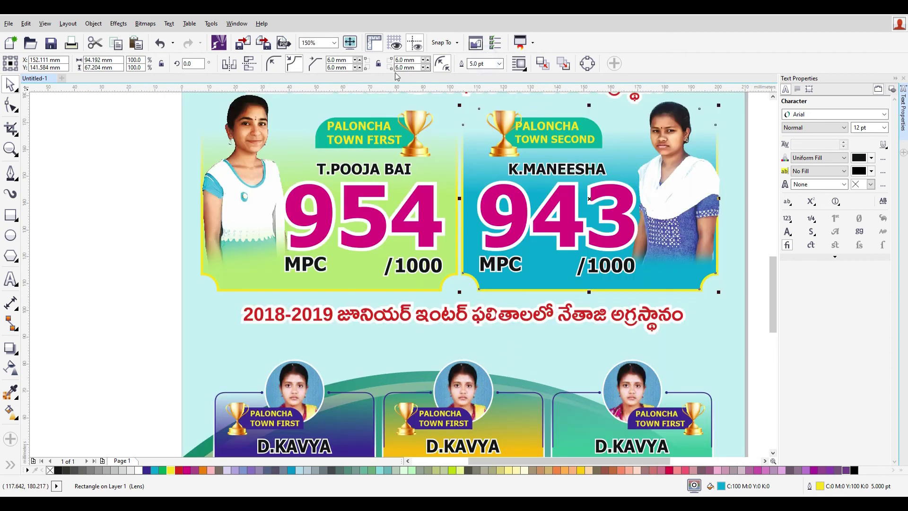
double_click(482, 63)
text(10)
key(Return)
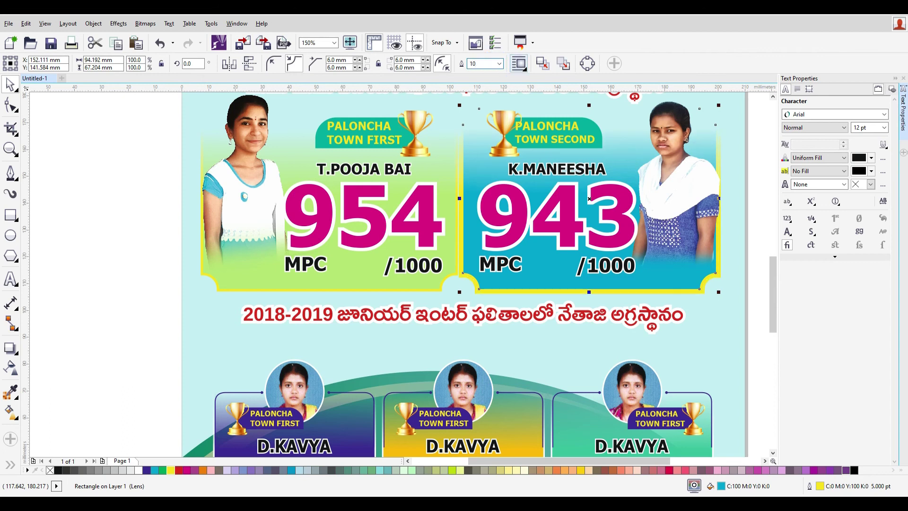
text(8)
key(Return)
click(421, 287)
double_click(491, 63)
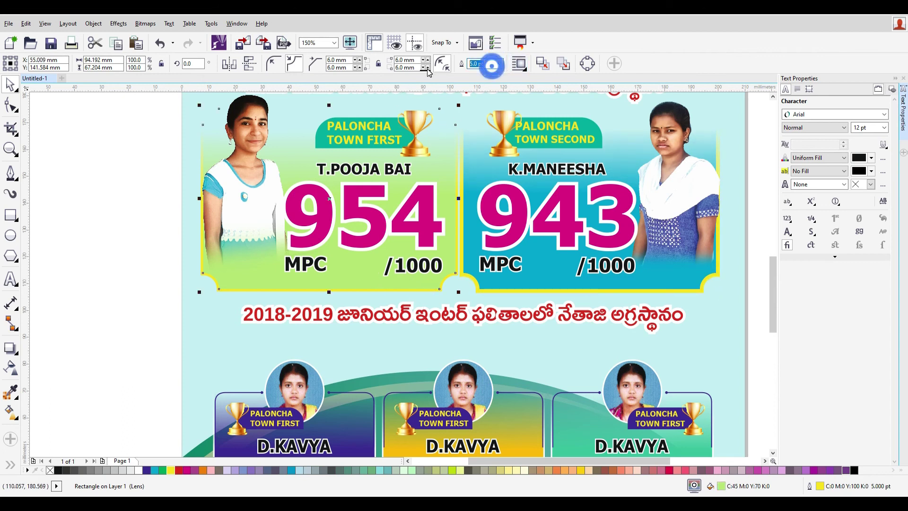
text(8)
key(Return)
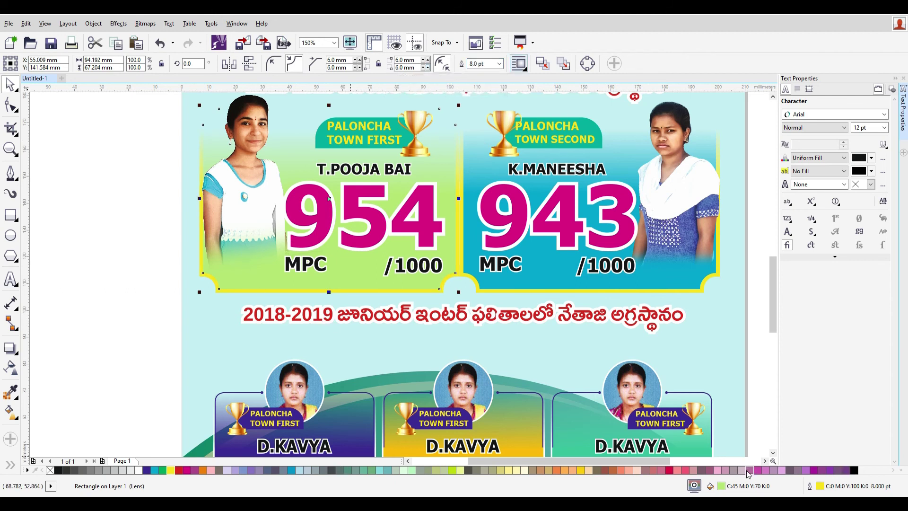
- Give the left 954 score card a pale cream-yellow outline colour
double_click(820, 485)
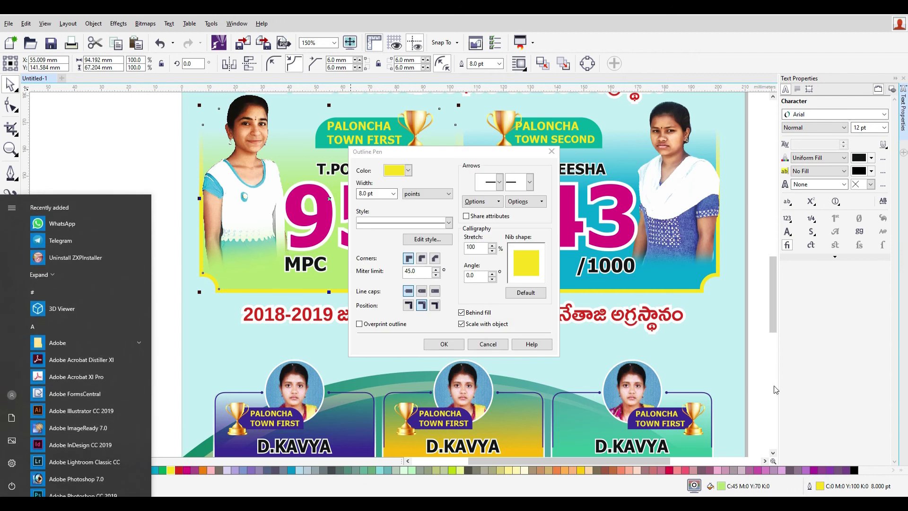
key(Return)
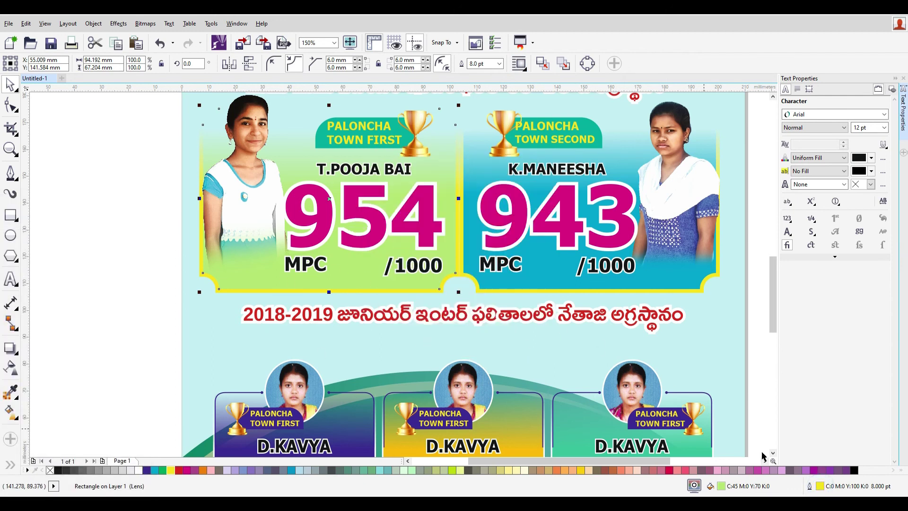
double_click(821, 486)
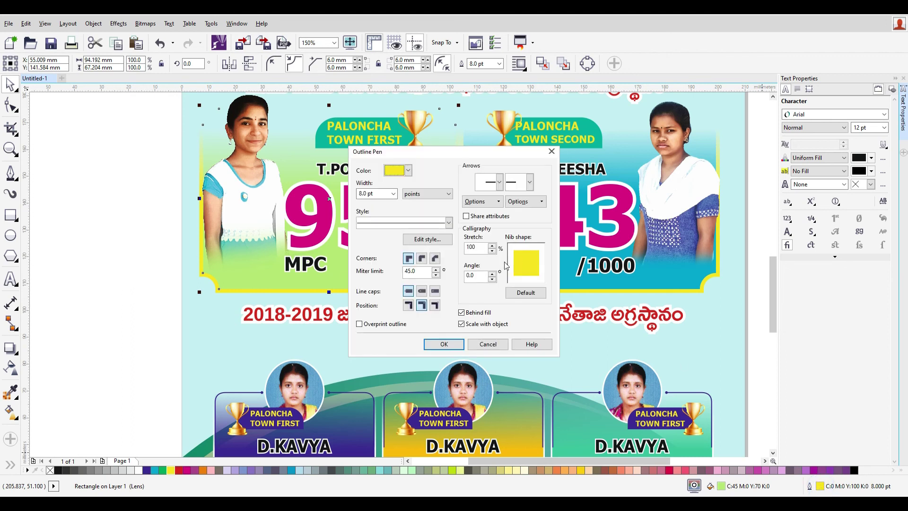
click(394, 170)
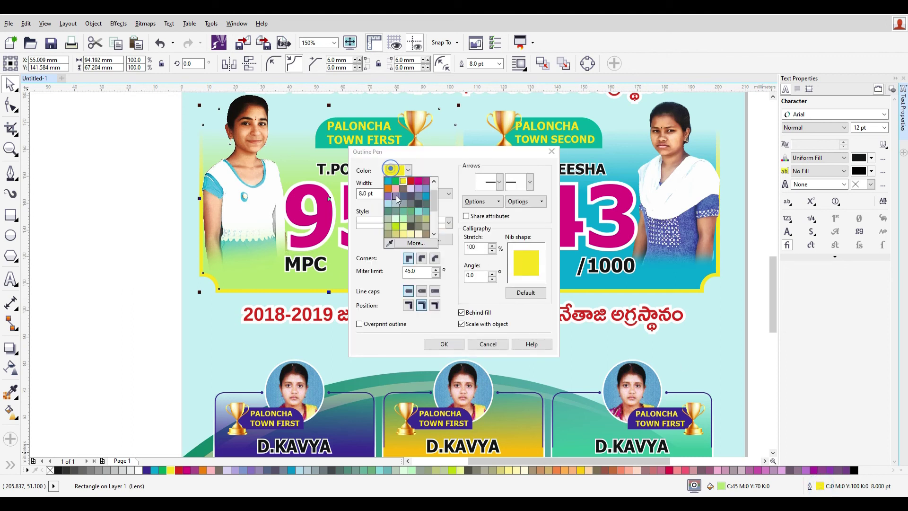
click(413, 243)
click(377, 237)
double_click(373, 229)
key(Return)
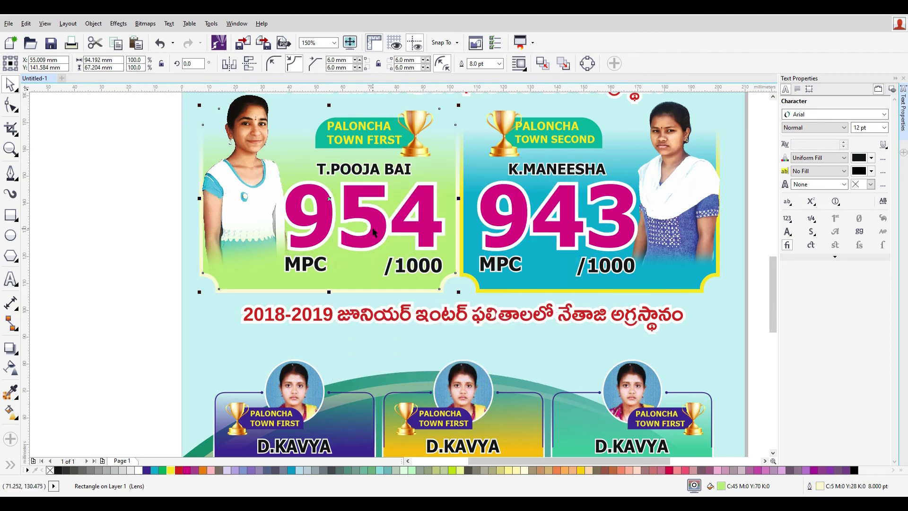
- Give the blue 943 score card a pale yellow outline as well
click(533, 289)
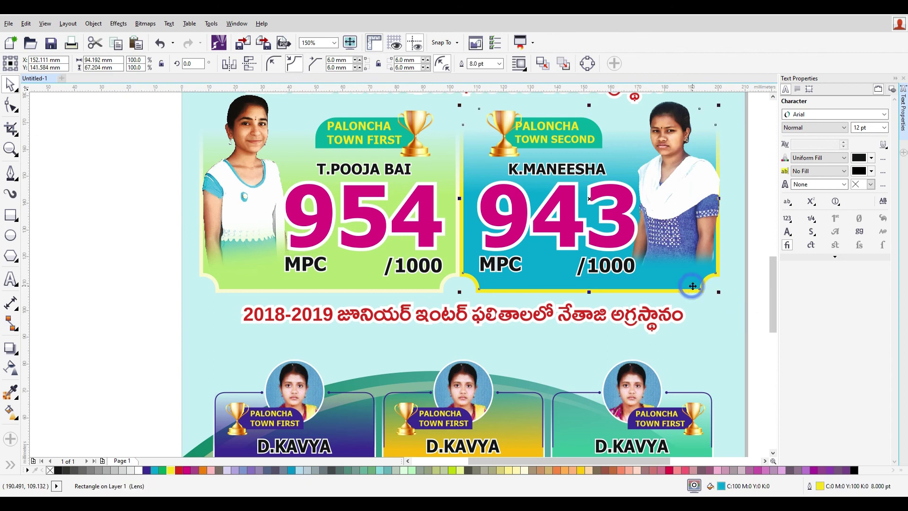
key(F12)
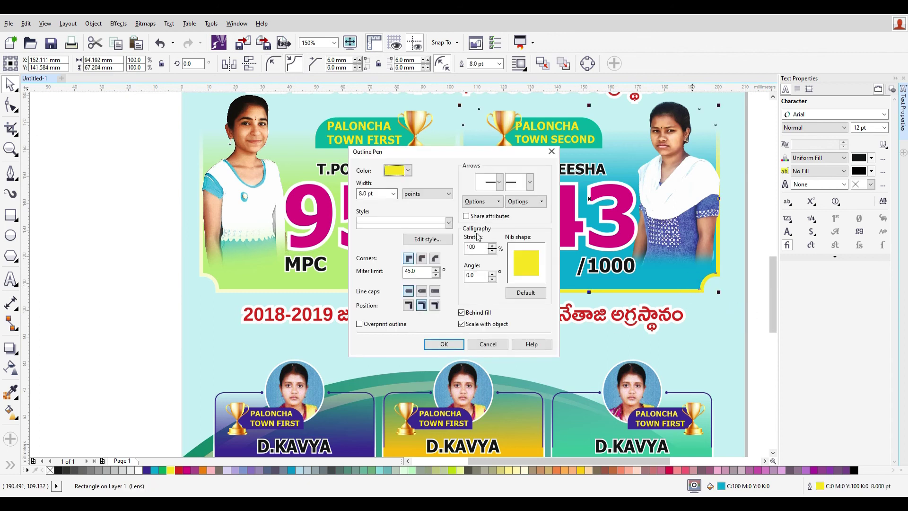
click(408, 170)
click(418, 239)
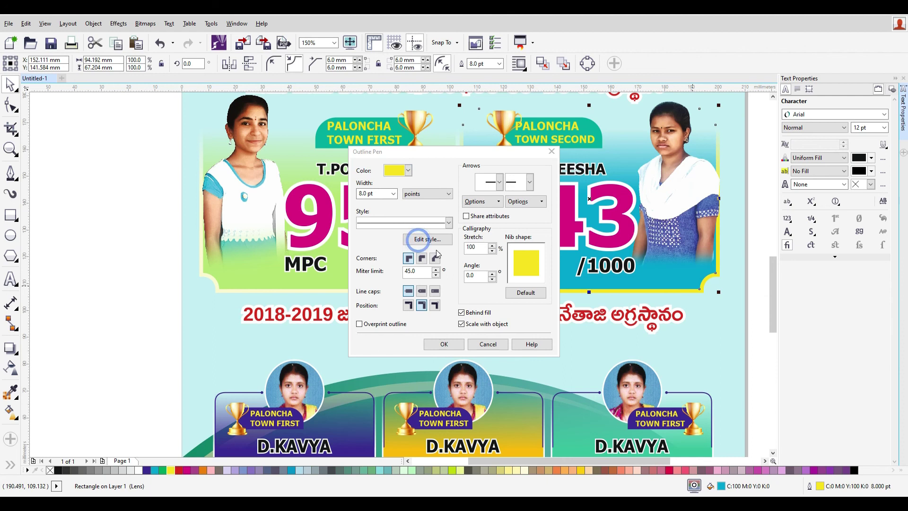
drag(359, 230, 367, 223)
click(475, 364)
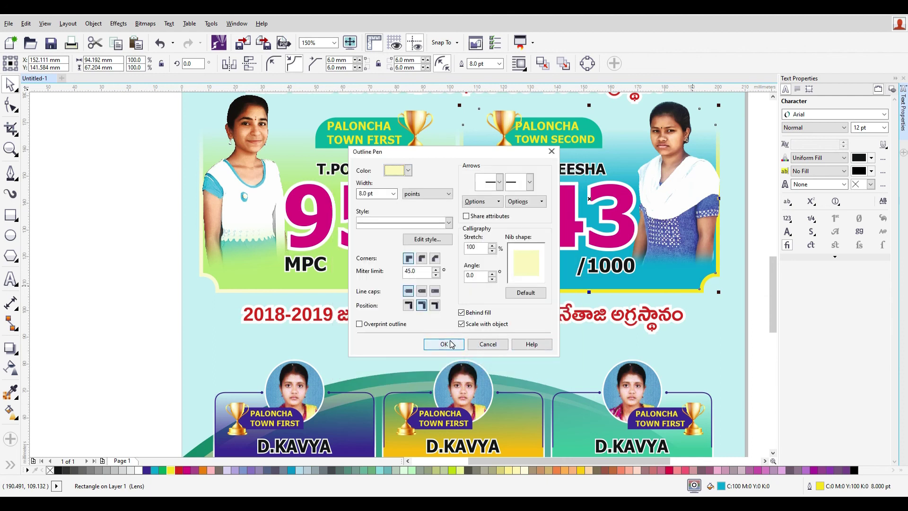
click(444, 344)
- Select all objects on the poster, then pick out the junior results heading
click(760, 360)
scroll(745, 369, down, 2)
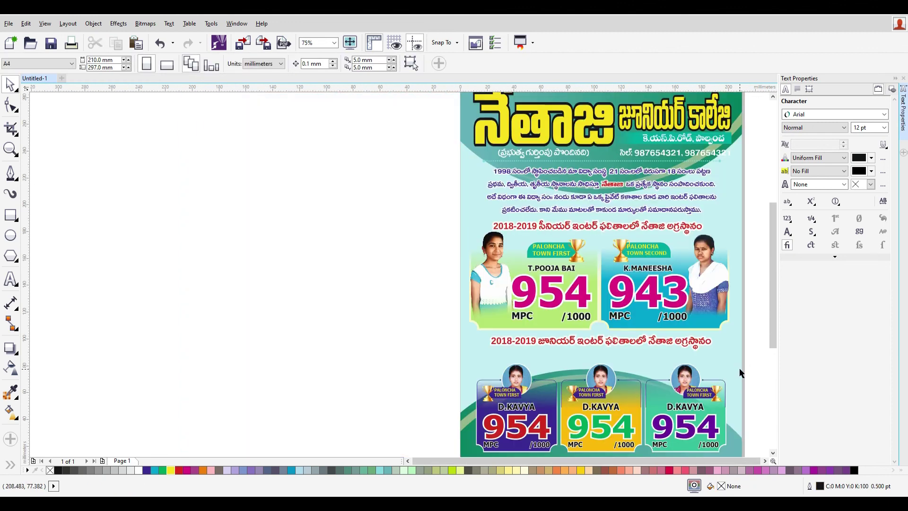
scroll(752, 378, down, 1)
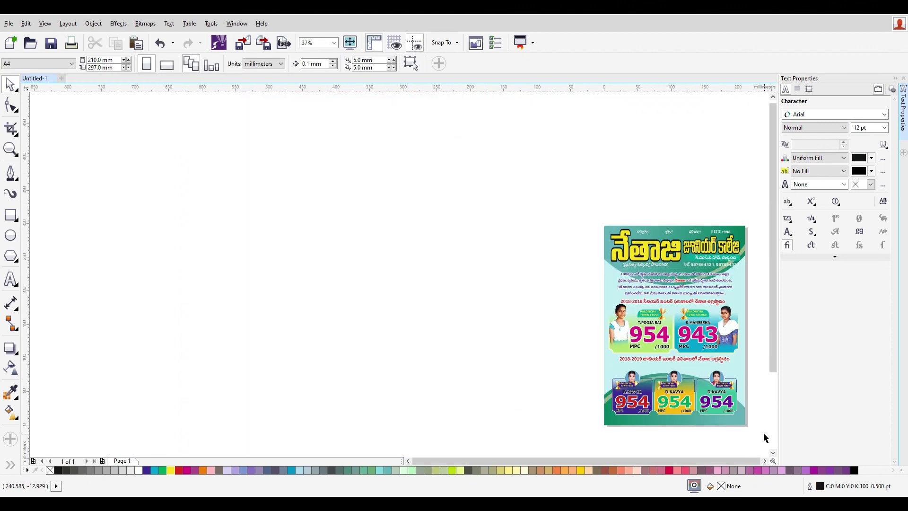
drag(551, 199, 764, 434)
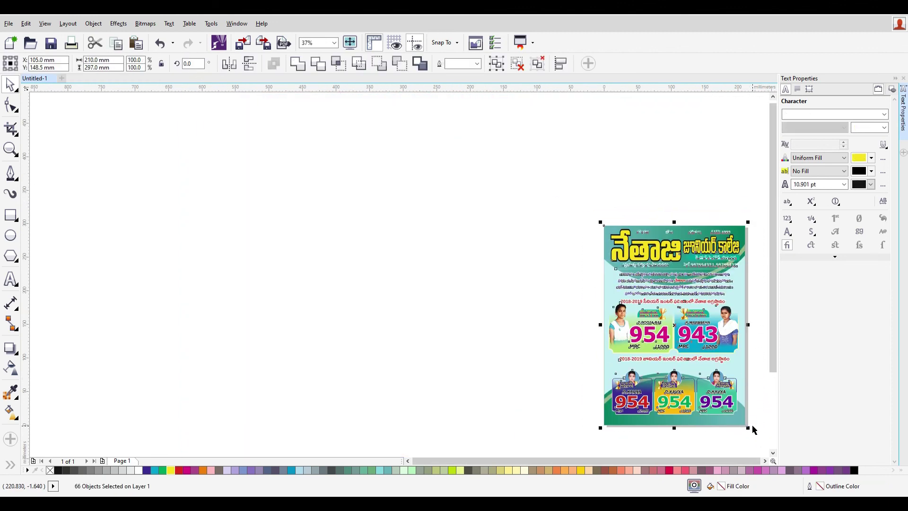
scroll(754, 430, up, 1)
click(695, 289)
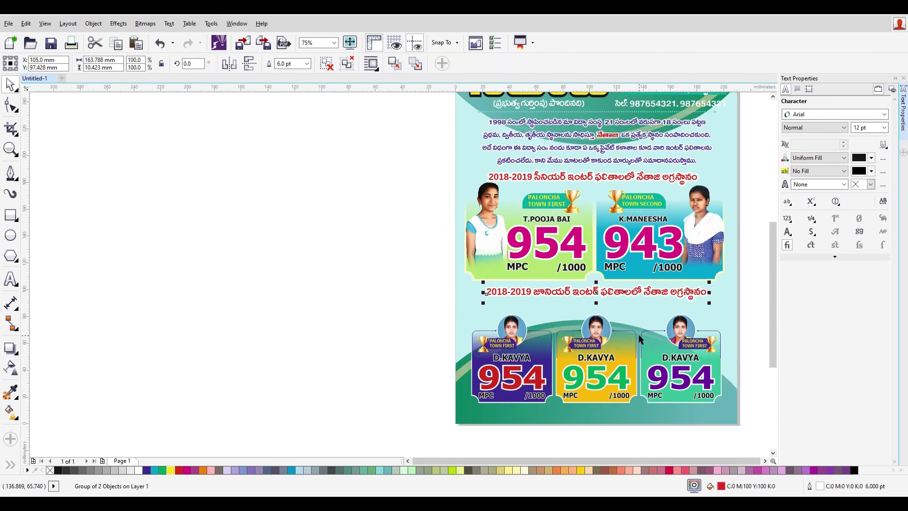
- Nudge the junior heading down and place the dotted divider line beneath it
key(Down)
key(Down)
key(Down)
key(Down)
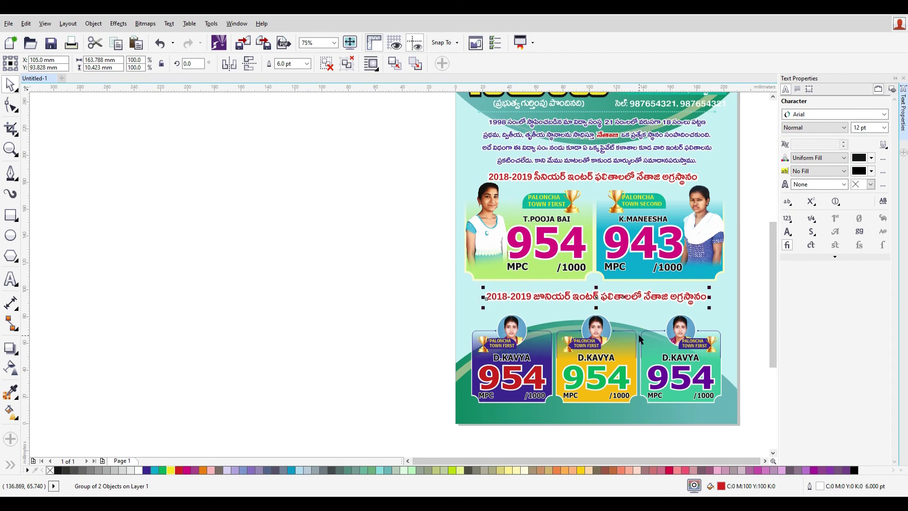
key(Down)
key(Down)
click(551, 118)
click(551, 114)
drag(551, 114, 607, 111)
drag(606, 153, 603, 309)
shift+click(649, 297)
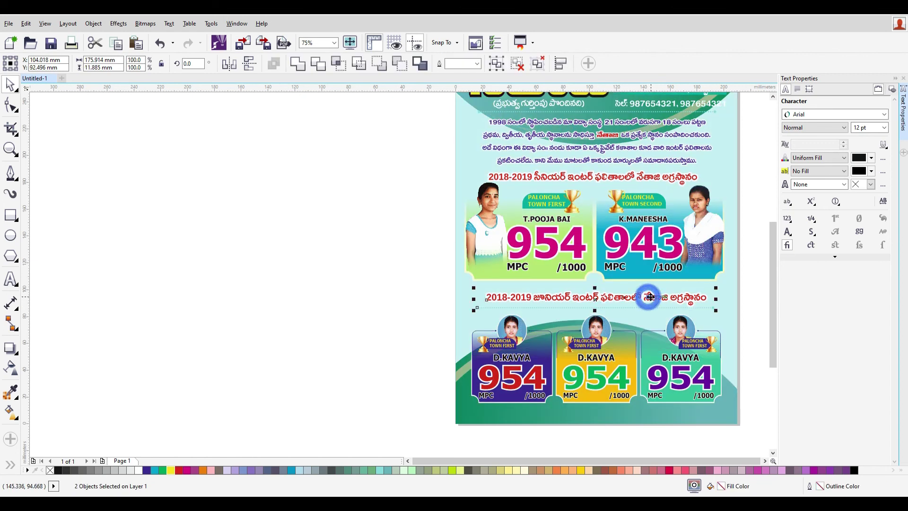
click(385, 301)
- Position a dotted line under the senior results heading
click(713, 307)
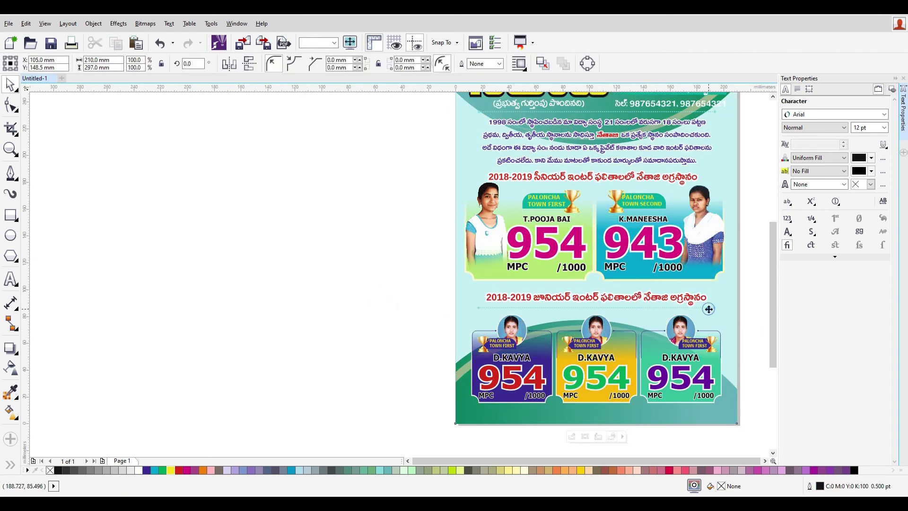
drag(713, 307, 713, 186)
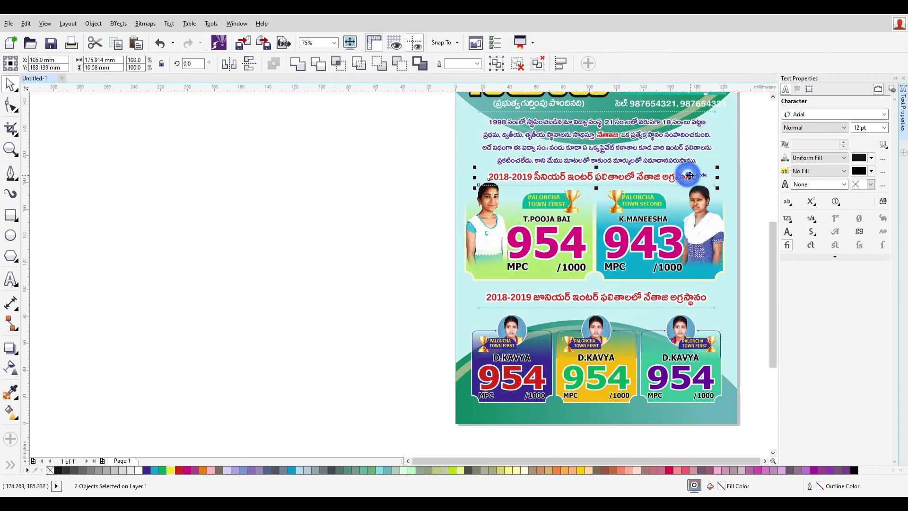
click(758, 242)
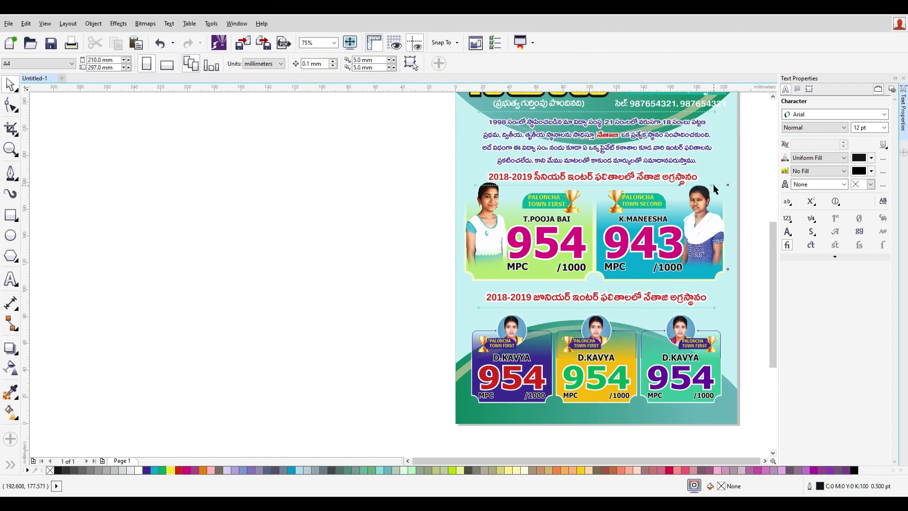
click(716, 188)
click(660, 190)
click(658, 190)
drag(658, 190, 660, 191)
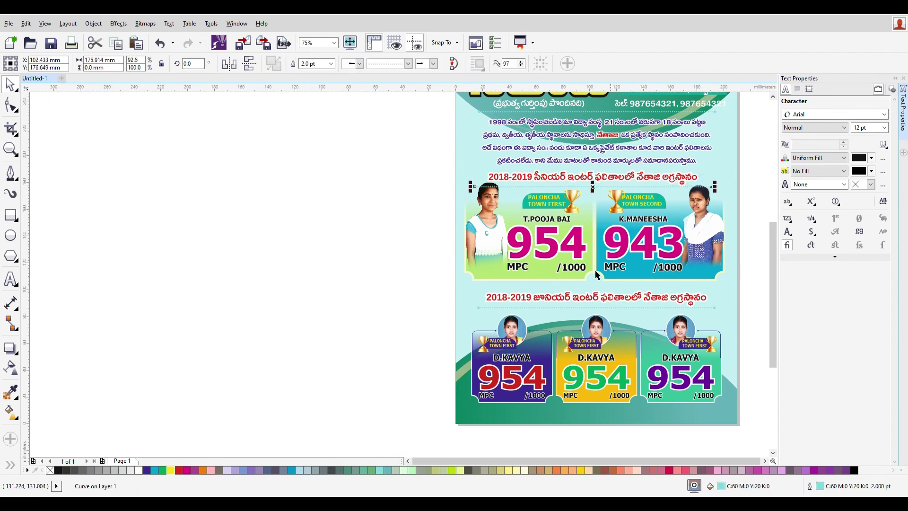
click(421, 214)
- Select the senior score cards with their photos and badges and nudge them down
drag(418, 166, 645, 274)
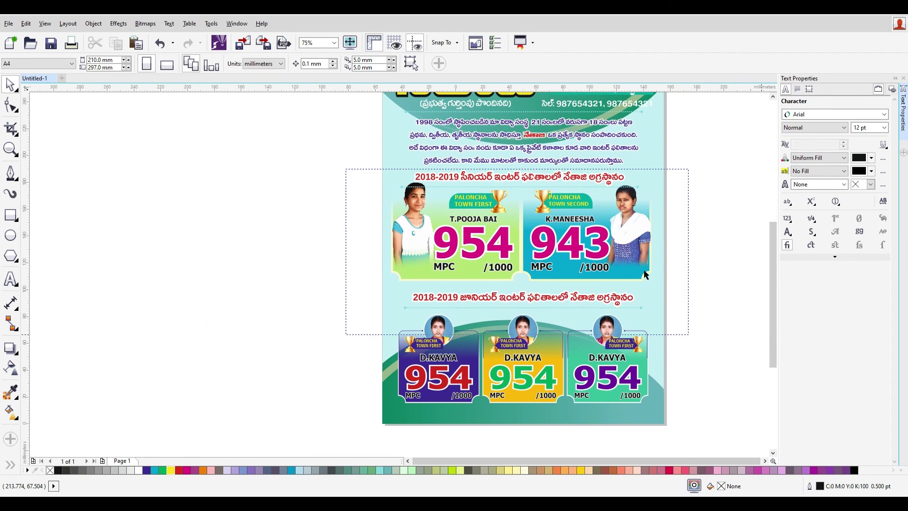
click(714, 304)
drag(734, 288, 327, 181)
key(Down)
key(Down)
key(Down)
key(Down)
key(Down)
key(Down)
key(Down)
key(Down)
key(Down)
key(Down)
key(Down)
key(Down)
key(Down)
key(Down)
key(Down)
key(Down)
key(Down)
key(Down)
key(Down)
key(Down)
key(Down)
key(Down)
key(Down)
key(Down)
key(Down)
key(Down)
key(Down)
key(Down)
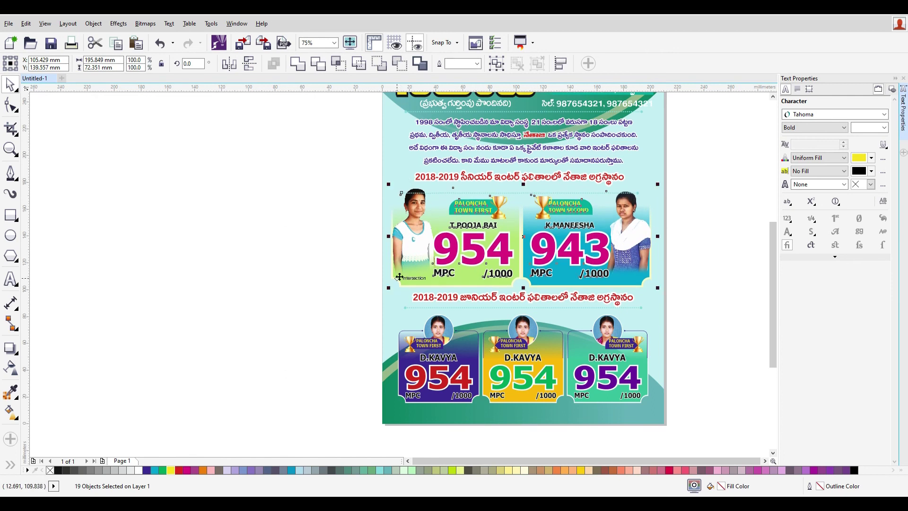
- Nudge the junior dotted divider and the junior heading down one step each
click(342, 296)
drag(342, 292, 691, 326)
key(Down)
key(Down)
key(Down)
key(Down)
key(Down)
key(Down)
key(Down)
key(Down)
key(Down)
key(Down)
key(Down)
key(Down)
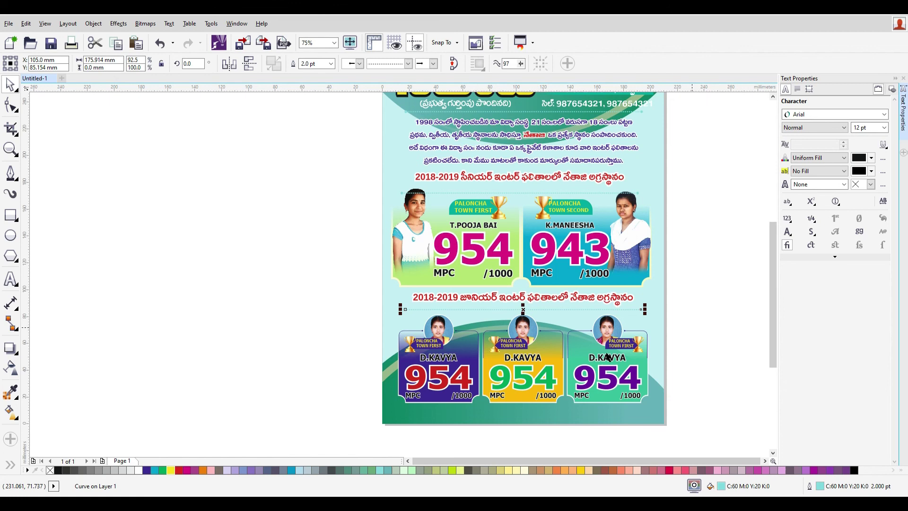
click(565, 302)
key(Down)
key(Down)
key(Down)
key(Down)
key(Down)
key(Down)
key(Down)
key(Down)
key(Down)
key(Down)
key(Down)
key(Down)
key(Down)
key(Down)
key(Down)
key(Down)
key(Down)
key(Down)
key(Down)
key(Down)
key(Down)
key(Down)
key(Down)
key(Down)
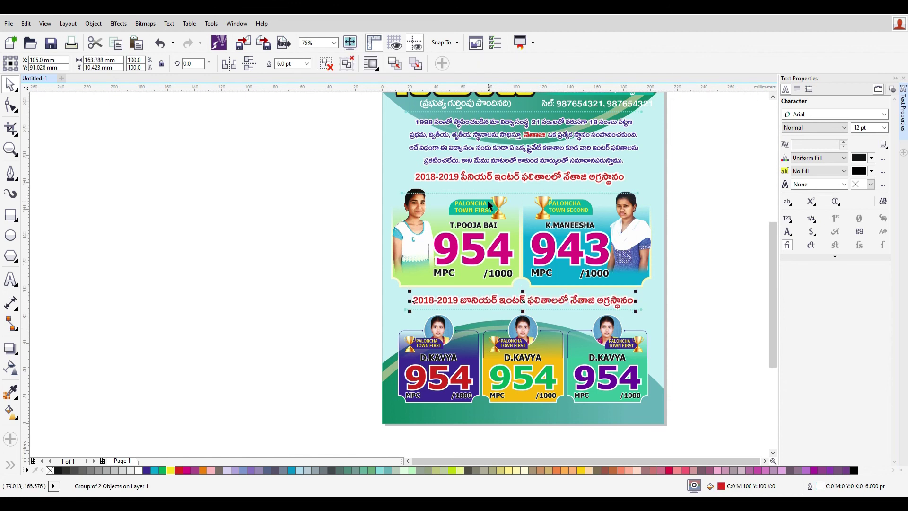
- Adjust the dotted line under the senior heading so it sits against that heading
drag(338, 188, 688, 291)
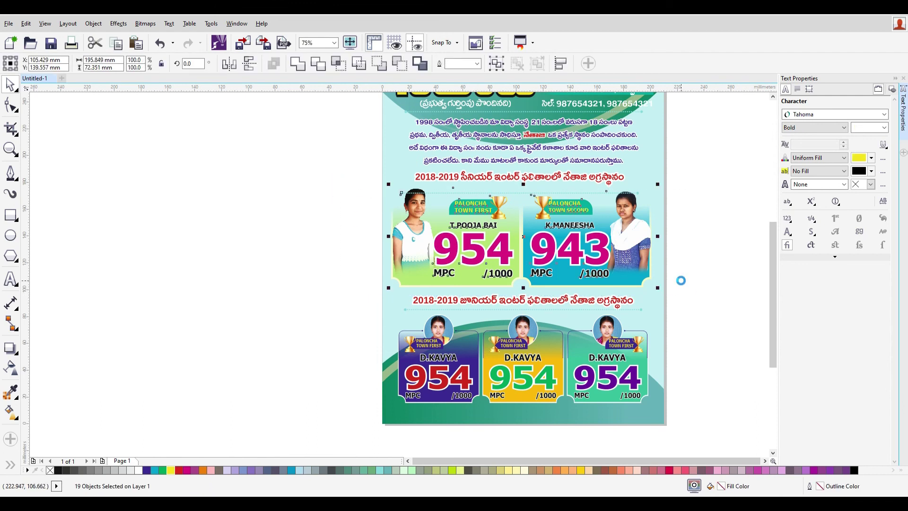
click(689, 256)
click(623, 194)
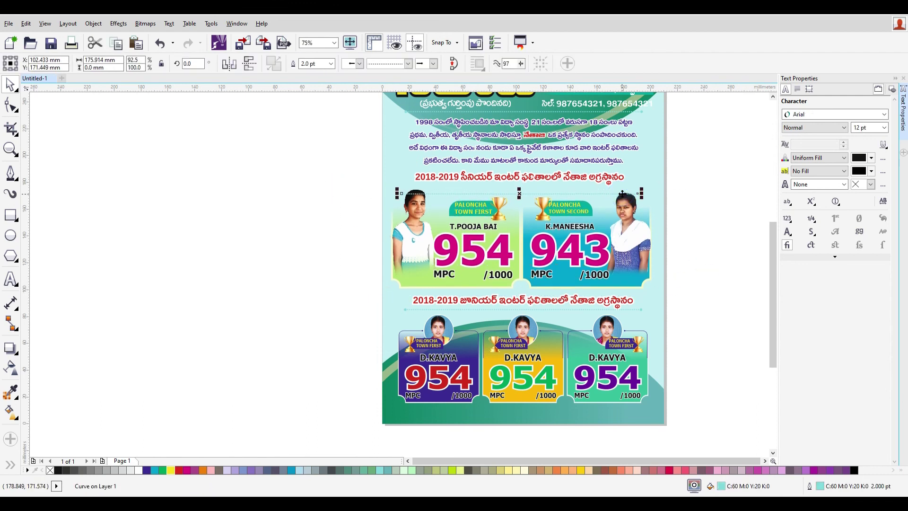
drag(622, 193, 621, 193)
key(Up)
drag(312, 158, 730, 190)
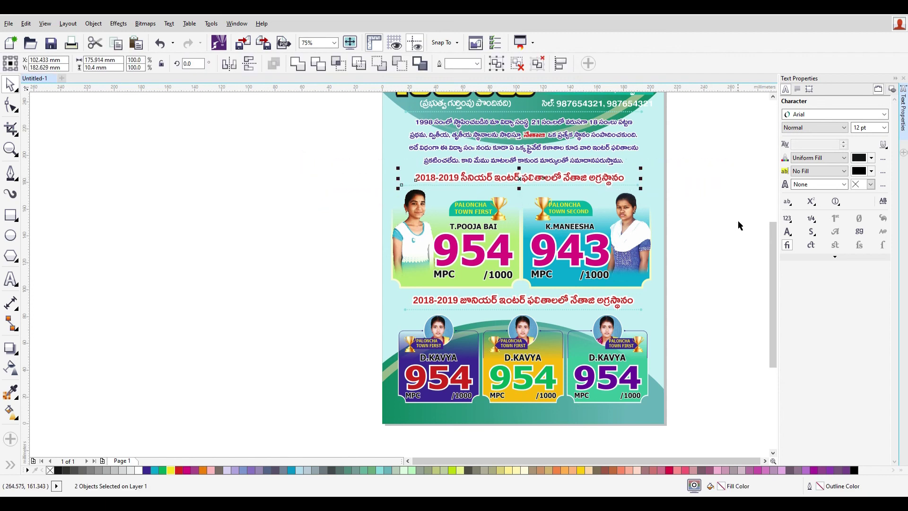
click(728, 263)
scroll(716, 288, down, 2)
scroll(711, 303, up, 4)
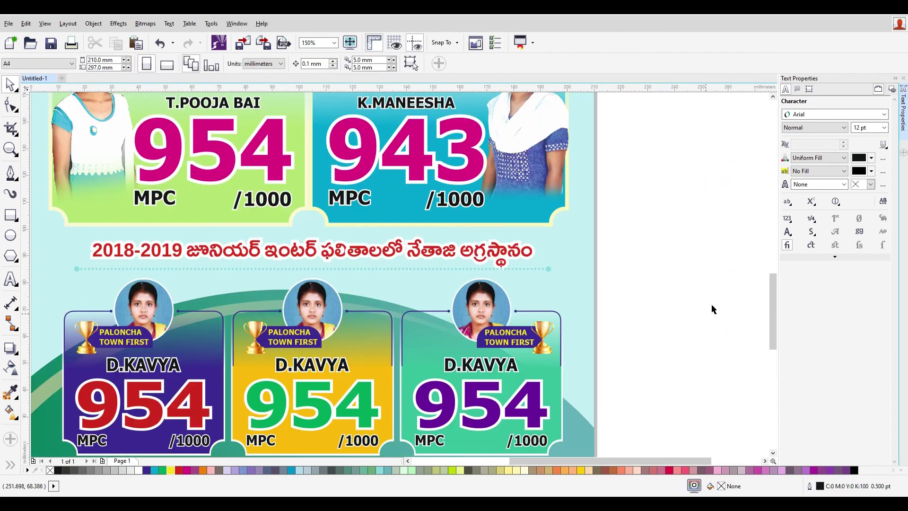
scroll(638, 288, down, 4)
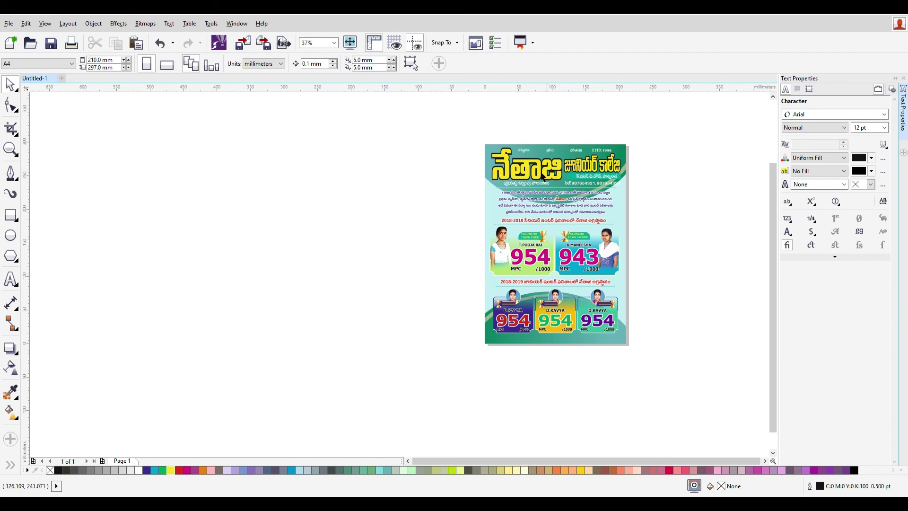
drag(450, 131, 422, 141)
click(683, 310)
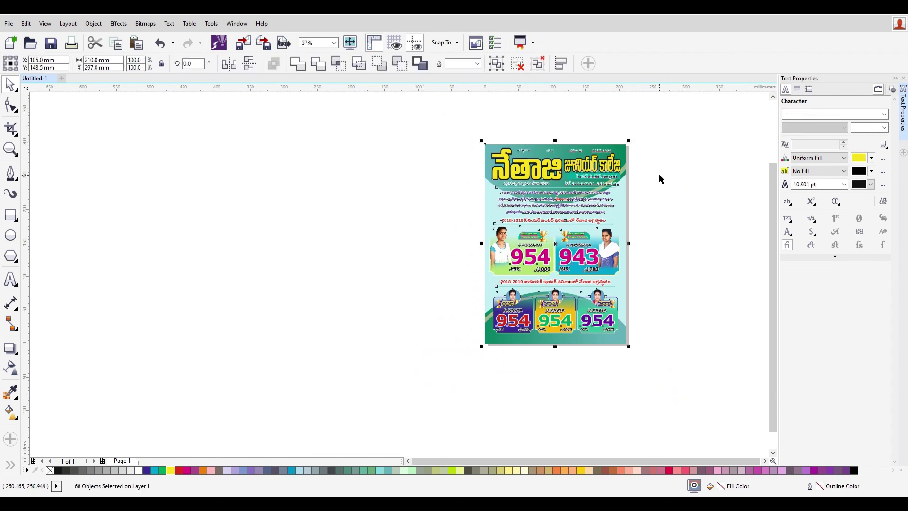
scroll(661, 179, up, 2)
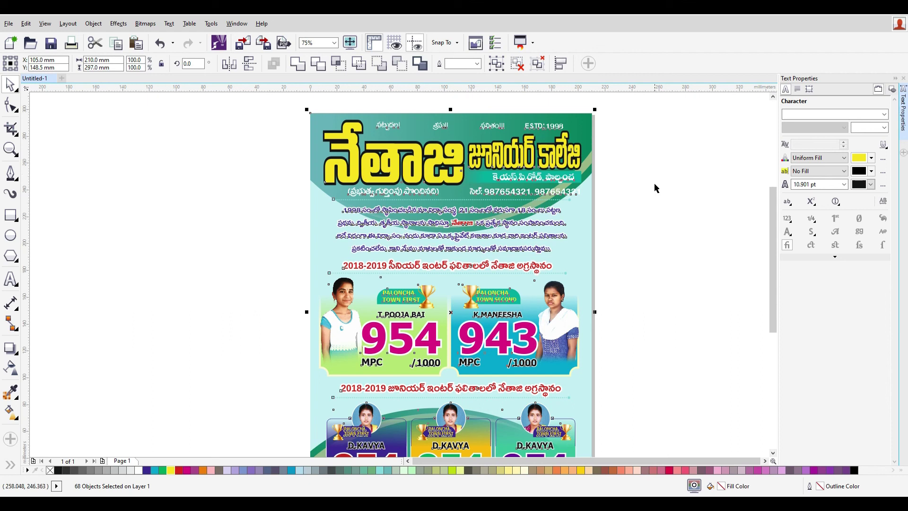
- Change the header phone-number text's font from PallaviBold to Brahma
click(638, 259)
click(539, 193)
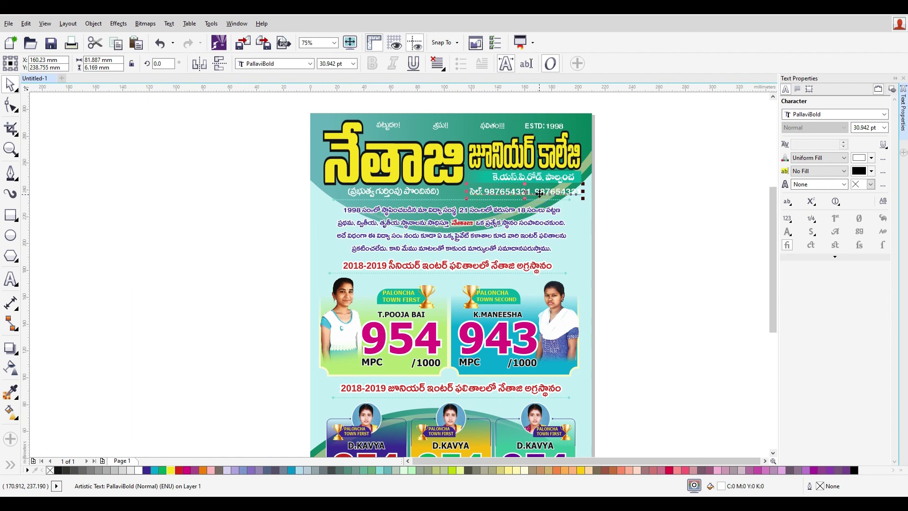
click(295, 63)
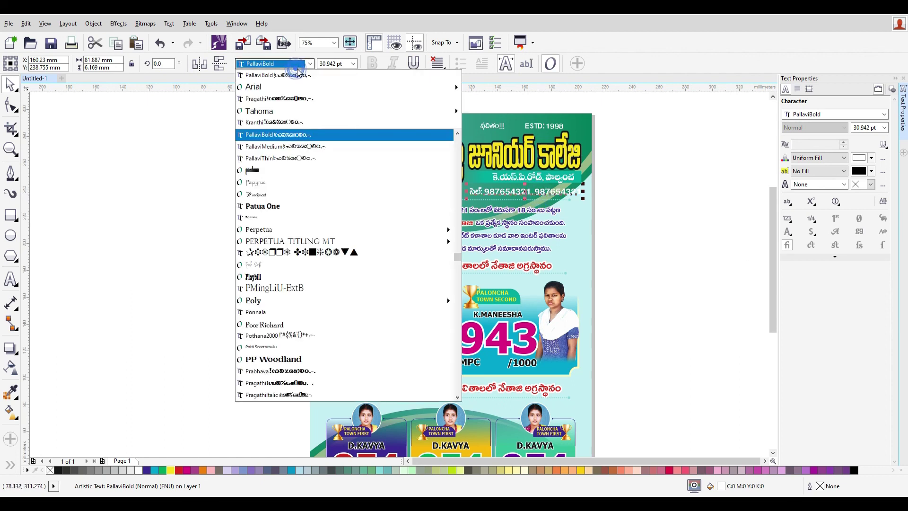
text(Br)
key(Down)
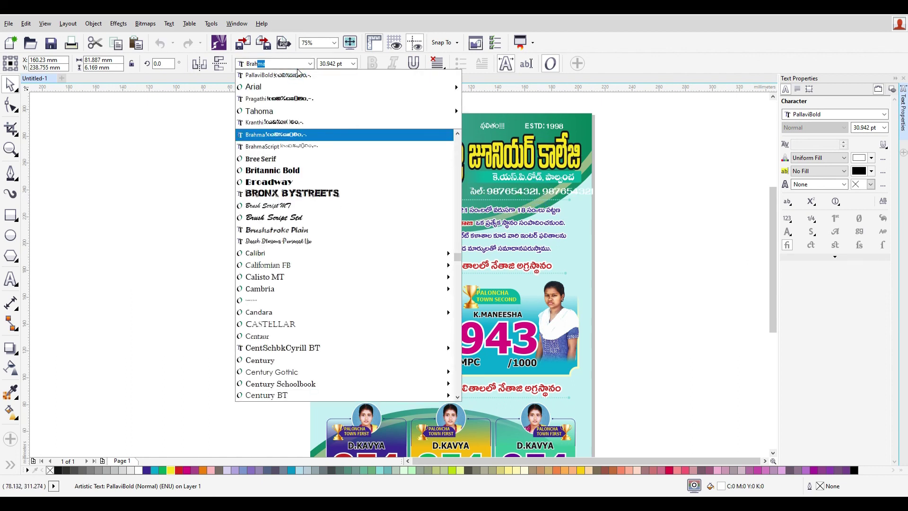
key(Return)
- Resize the phone-number text, stretching it wider to the left
scroll(525, 190, up, 2)
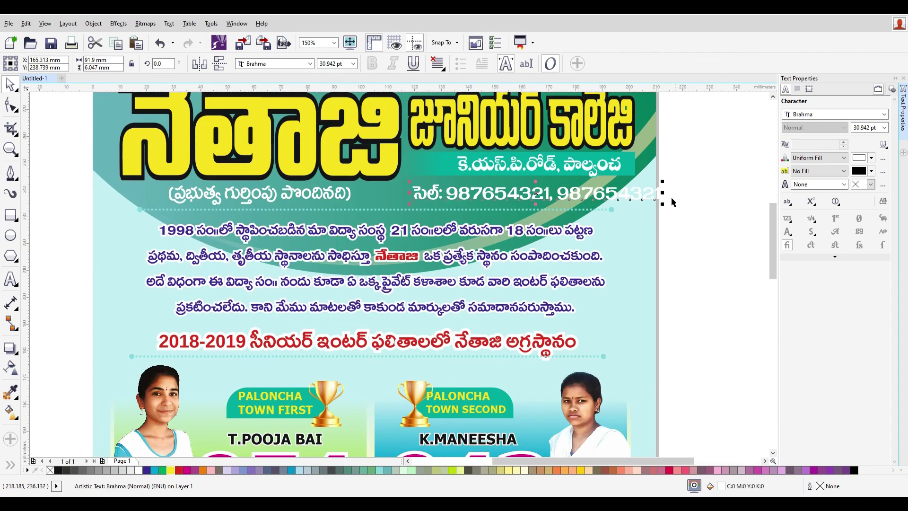
drag(662, 193, 636, 193)
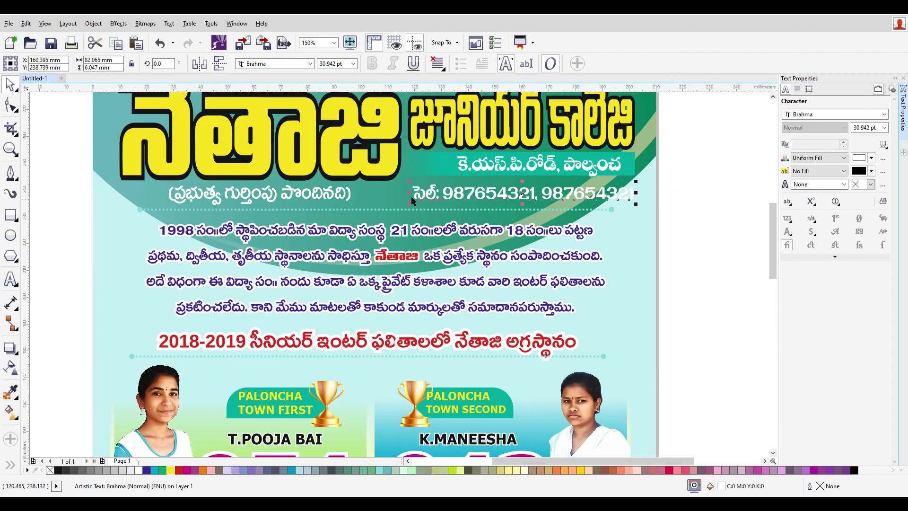
drag(392, 193, 369, 194)
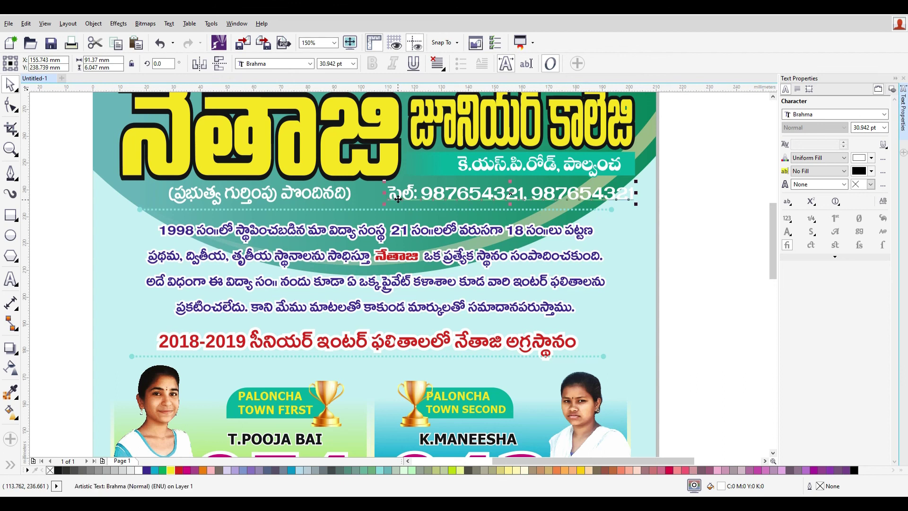
key(F12)
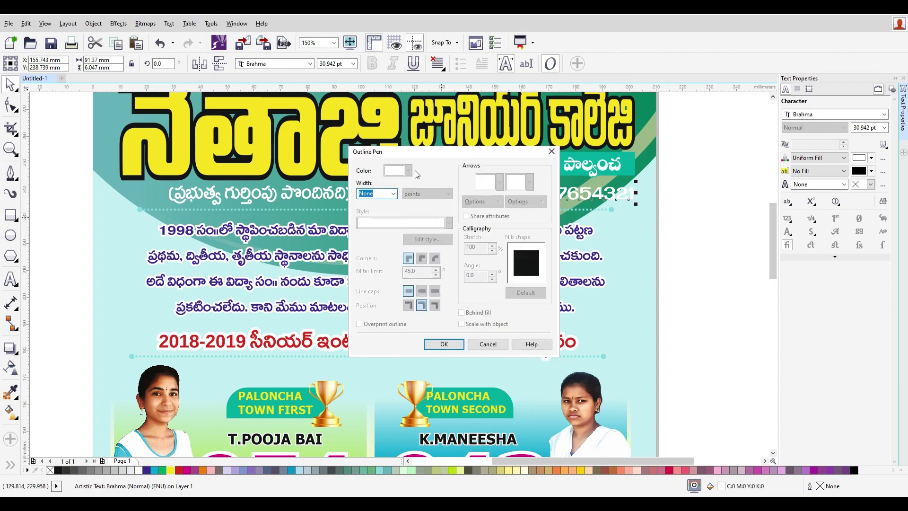
- Give the phone-number text a 3.0 pt outline sampled from the light cyan background
click(393, 194)
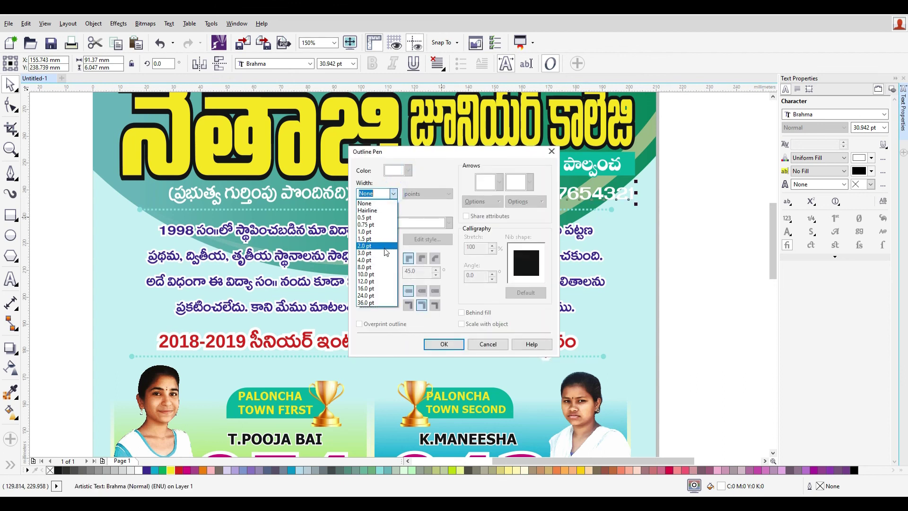
click(386, 252)
click(408, 170)
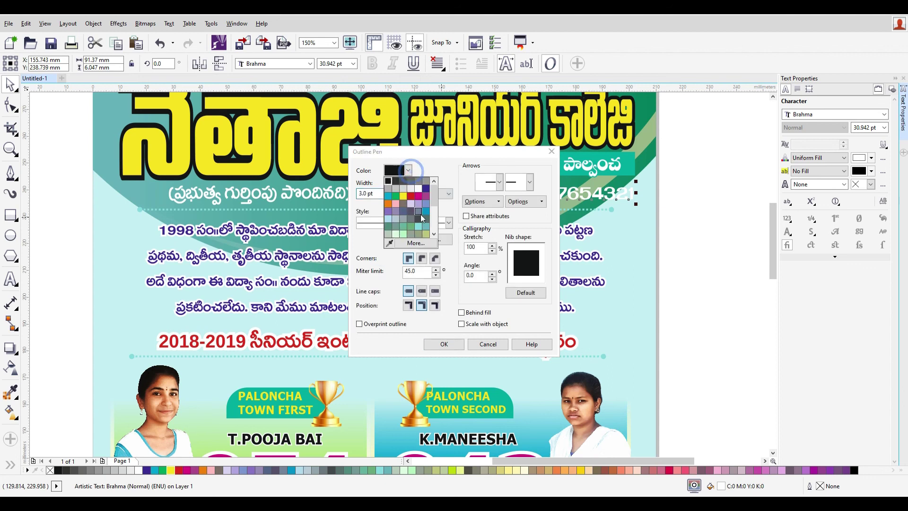
click(389, 244)
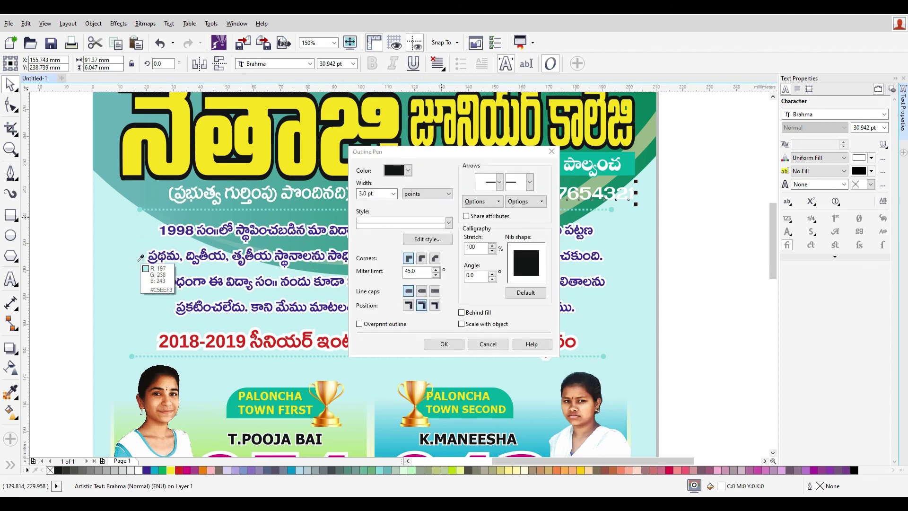
click(138, 246)
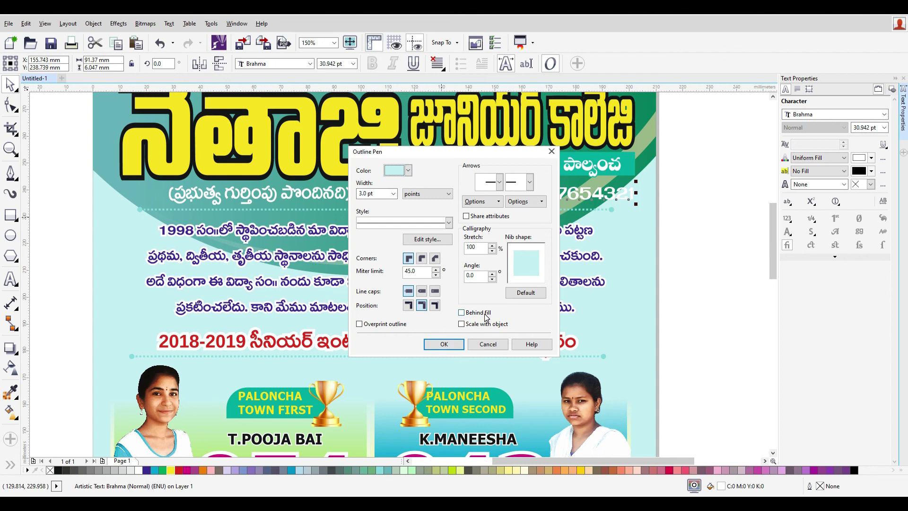
click(459, 348)
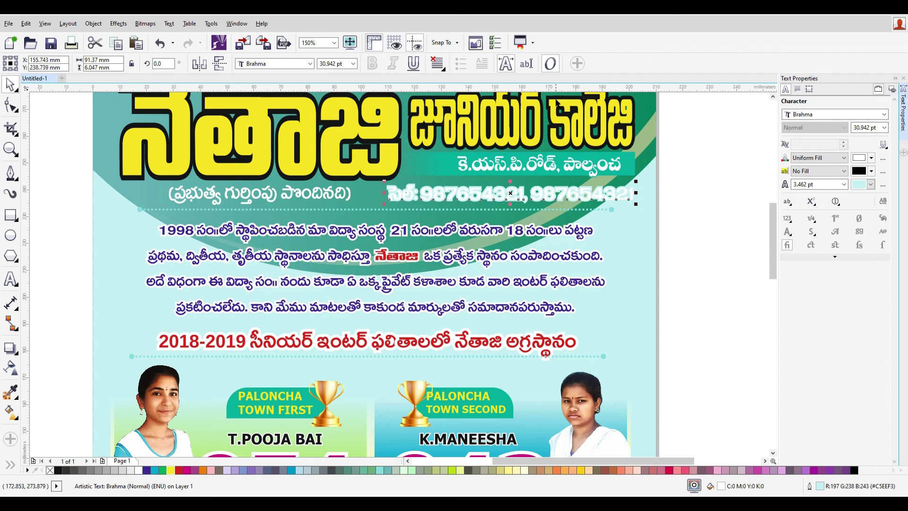
- Change the phone-number text's outline colour to black
key(F12)
click(407, 171)
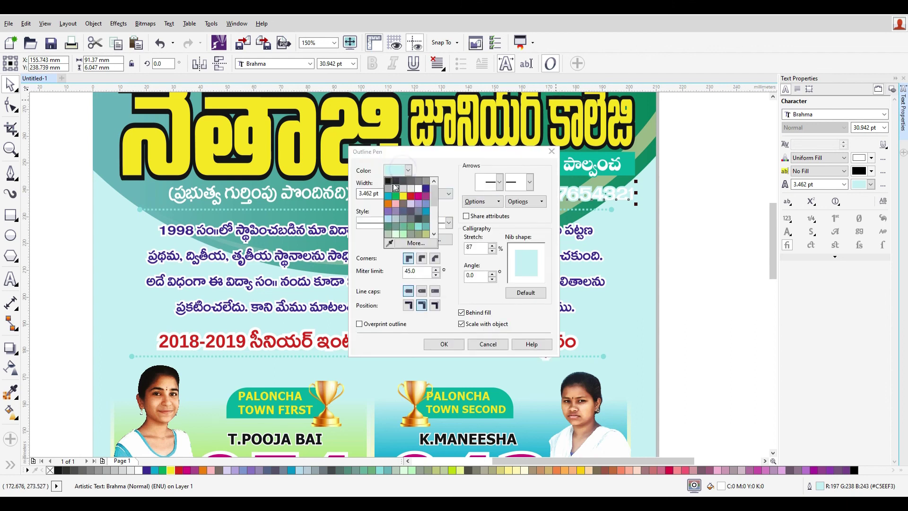
click(388, 181)
click(445, 344)
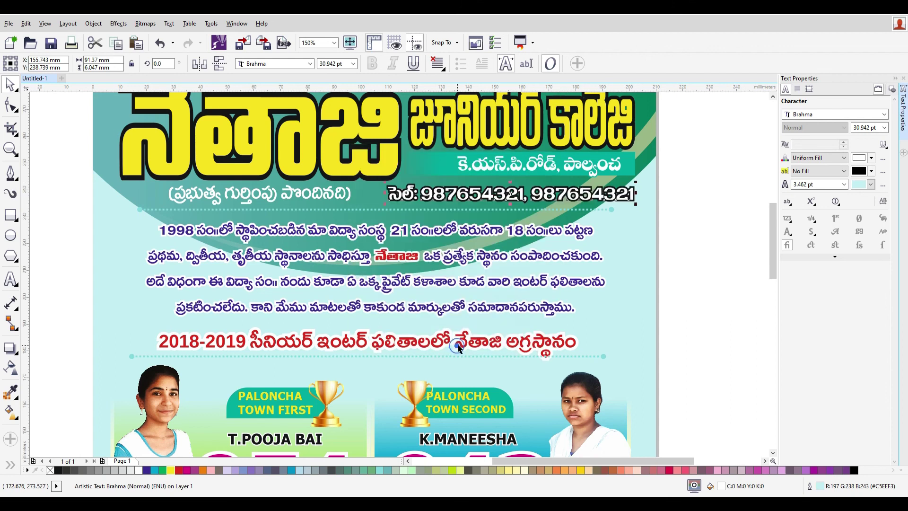
click(701, 272)
click(610, 193)
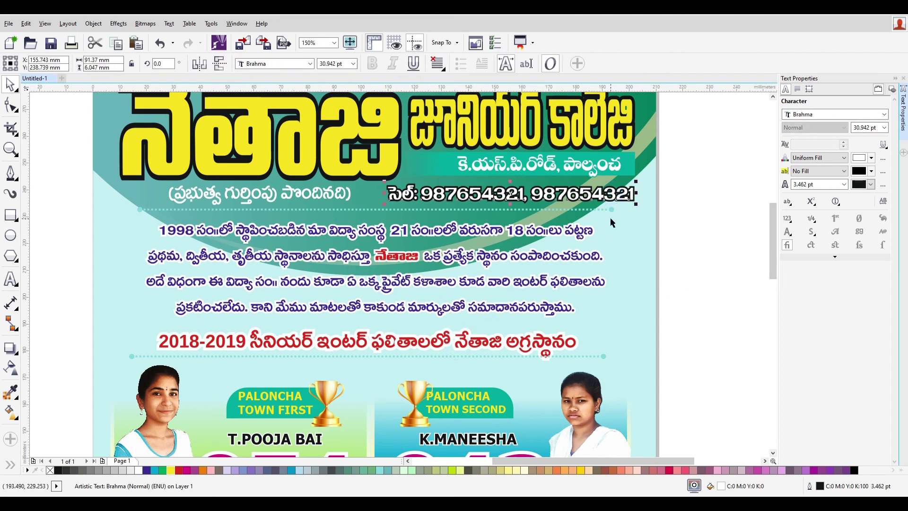
- Scale the phone-number text down to about 29.7 pt to fit the header
drag(635, 204, 601, 199)
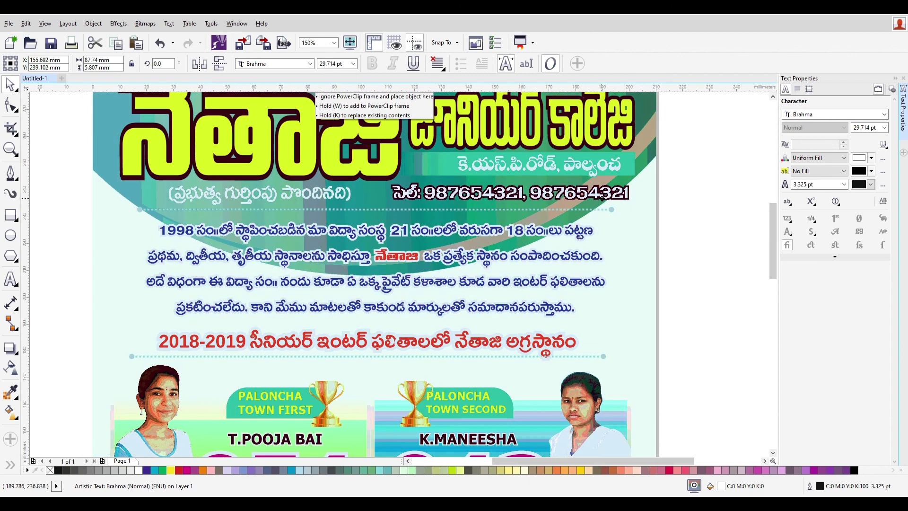
click(700, 248)
scroll(699, 270, down, 2)
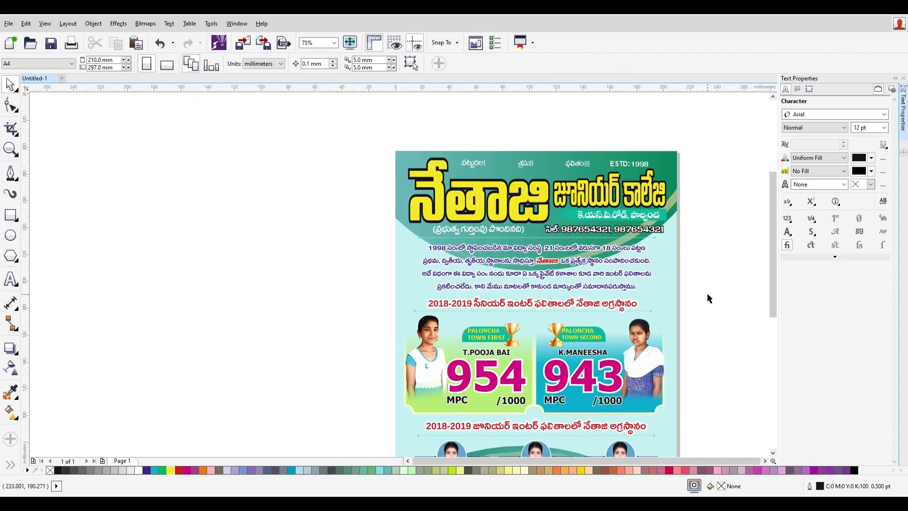
drag(773, 247, 773, 268)
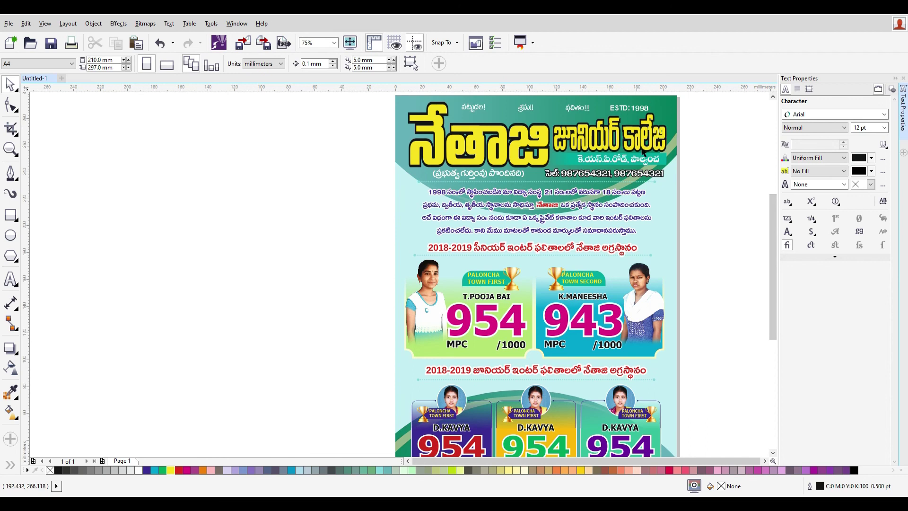
- Redo the last change on the college-name heading and select the address line with its teal strip
click(730, 182)
click(650, 144)
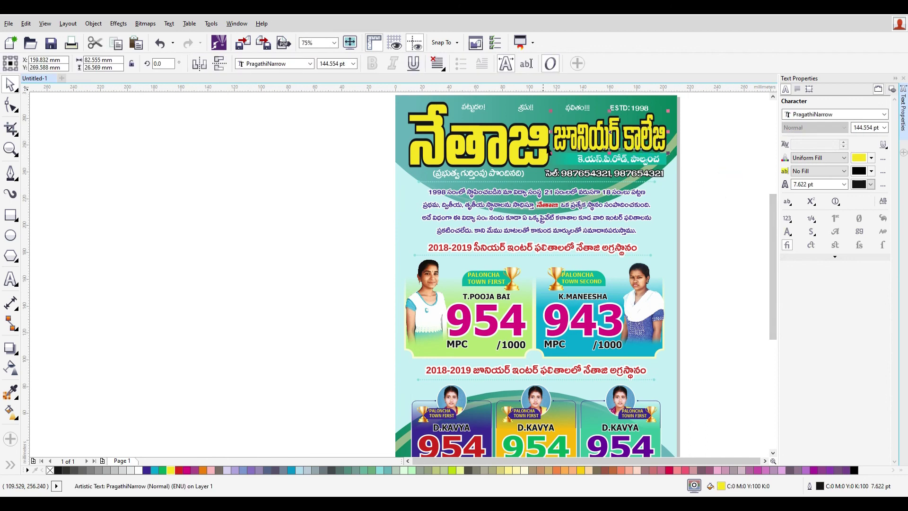
click(689, 140)
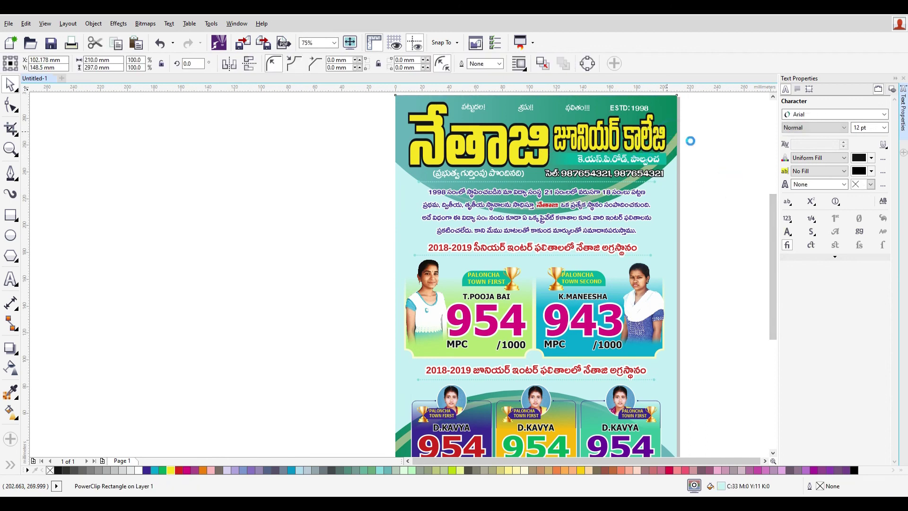
click(652, 142)
key(ctrl+shift+z)
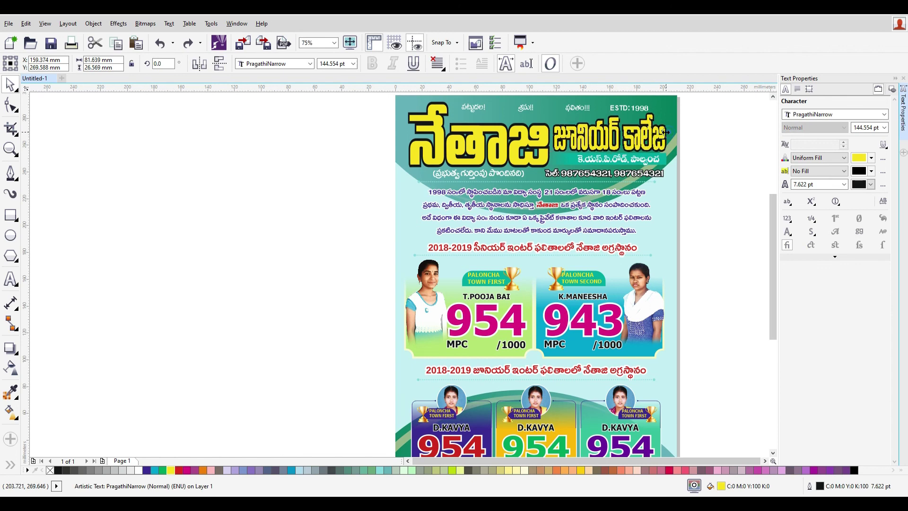
click(712, 153)
scroll(669, 163, up, 1)
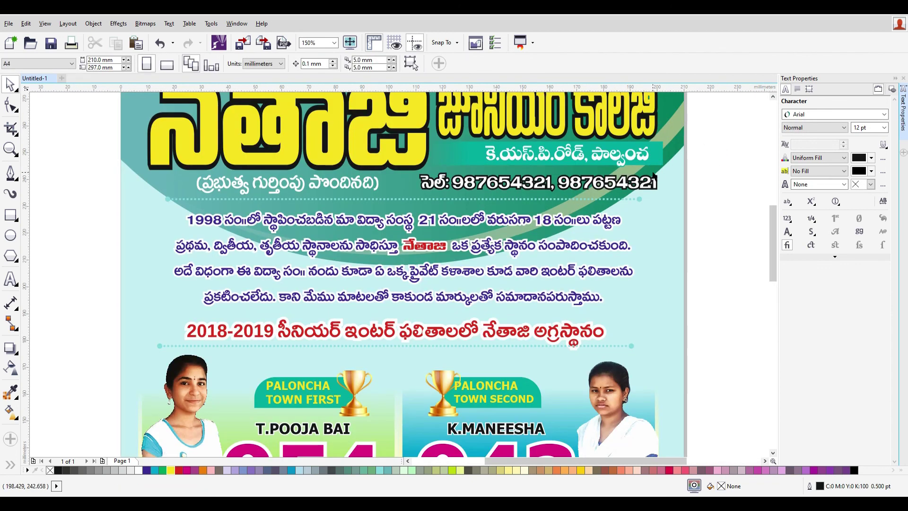
click(661, 157)
shift+click(670, 154)
- Move the address line and its teal strip 3 mm left, then close the Text Properties docker
drag(657, 155, 654, 155)
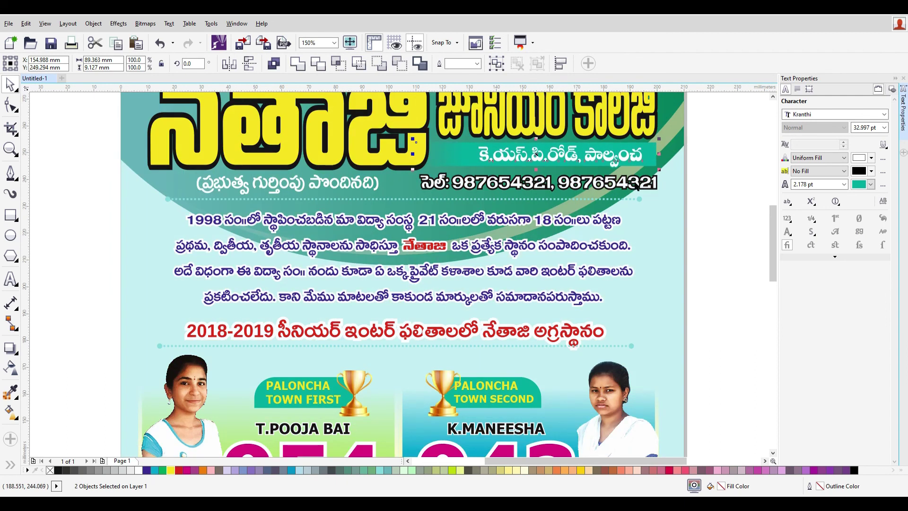
click(703, 251)
click(613, 158)
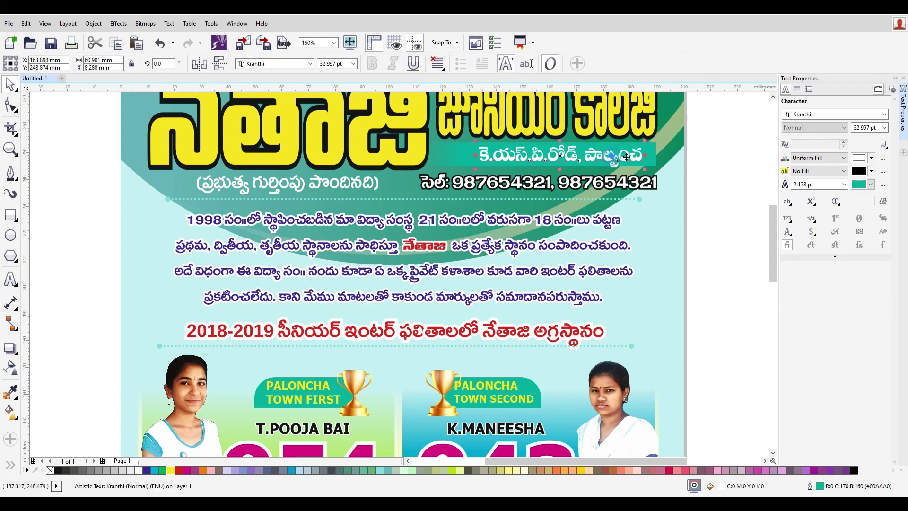
scroll(722, 242, down, 5)
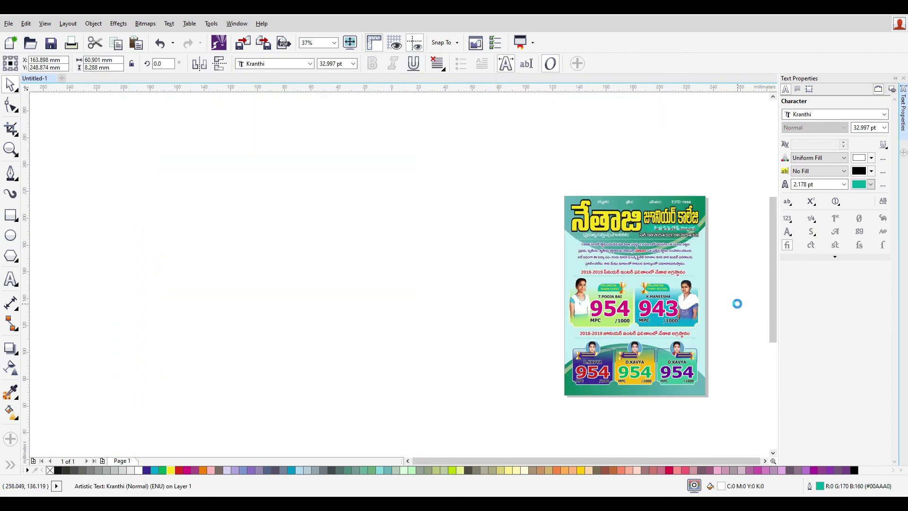
scroll(737, 302, up, 5)
scroll(737, 303, down, 2)
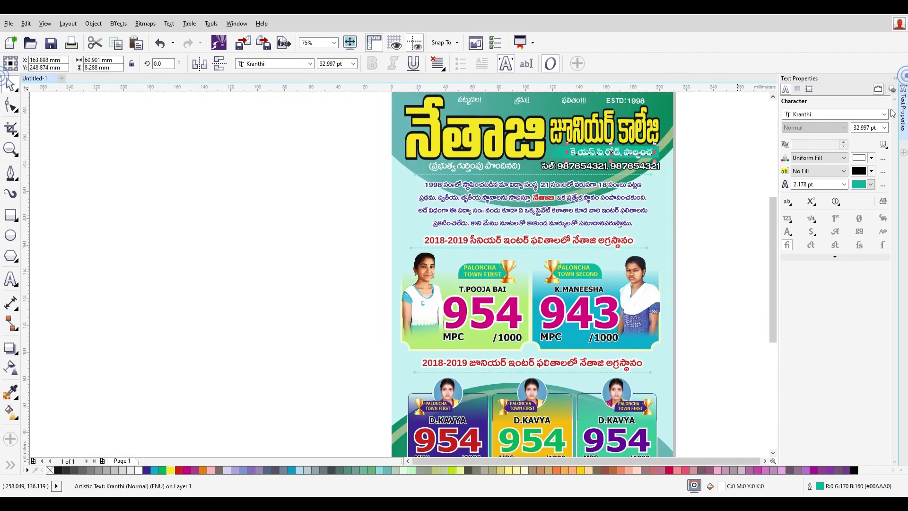
click(895, 78)
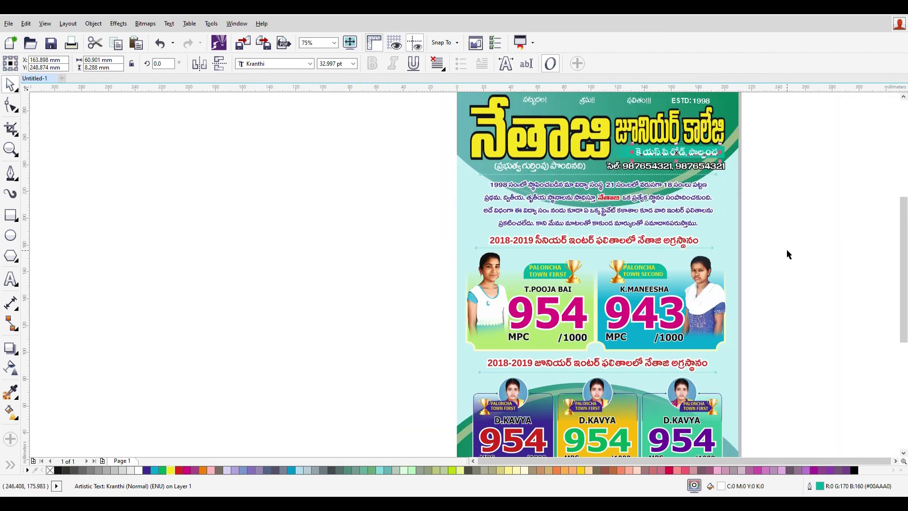
scroll(787, 255, down, 2)
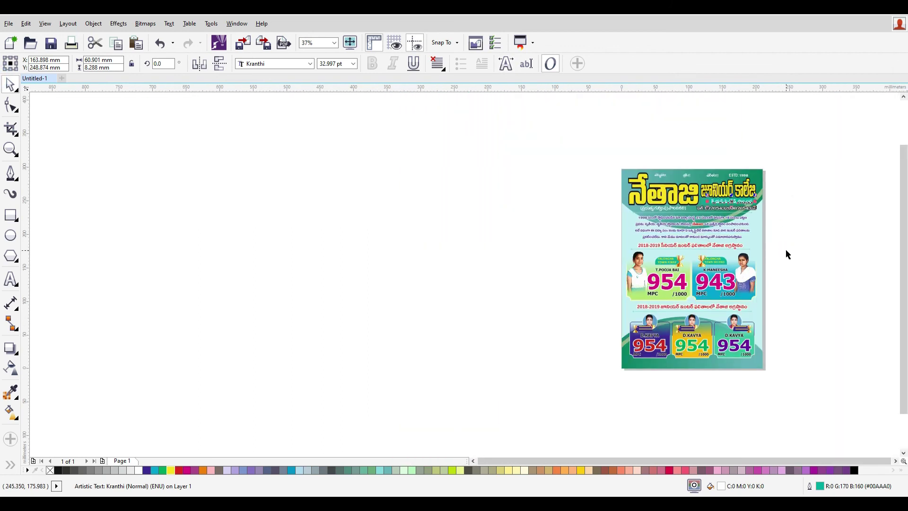